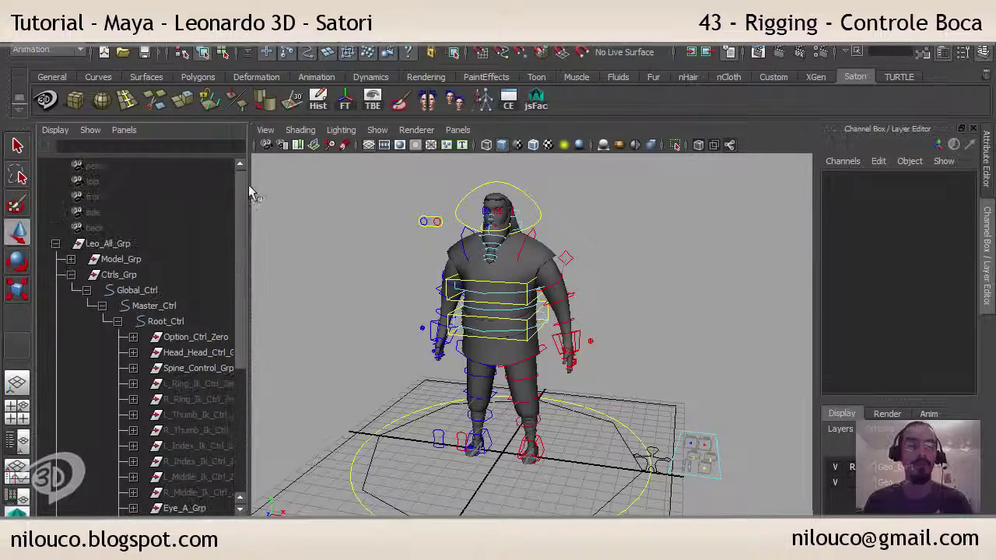
# Collapse the Ctrls_Grp hierarchy and select Head_Recept_Tgt under Data_Grp > BlendShapes_Grp > Recept_Tgt_Grp
pyautogui.click(117, 319)
pyautogui.click(102, 305)
pyautogui.click(87, 289)
pyautogui.click(71, 275)
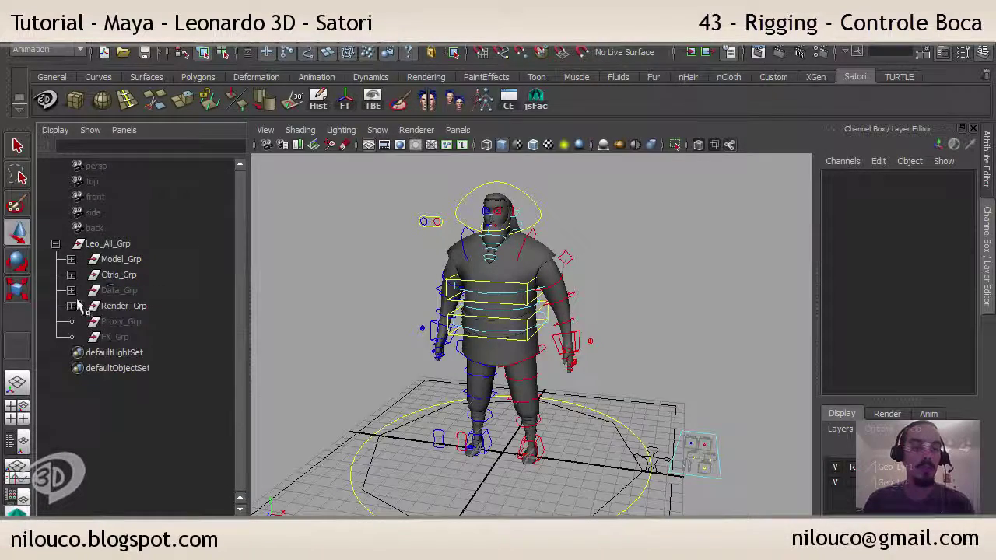
pyautogui.click(71, 291)
pyautogui.click(87, 337)
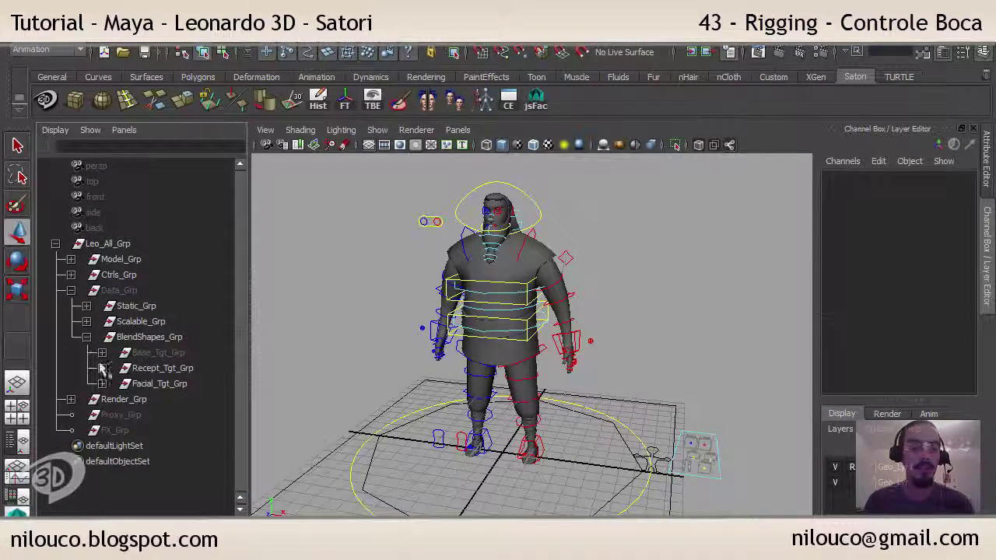
pyautogui.click(102, 368)
pyautogui.click(175, 383)
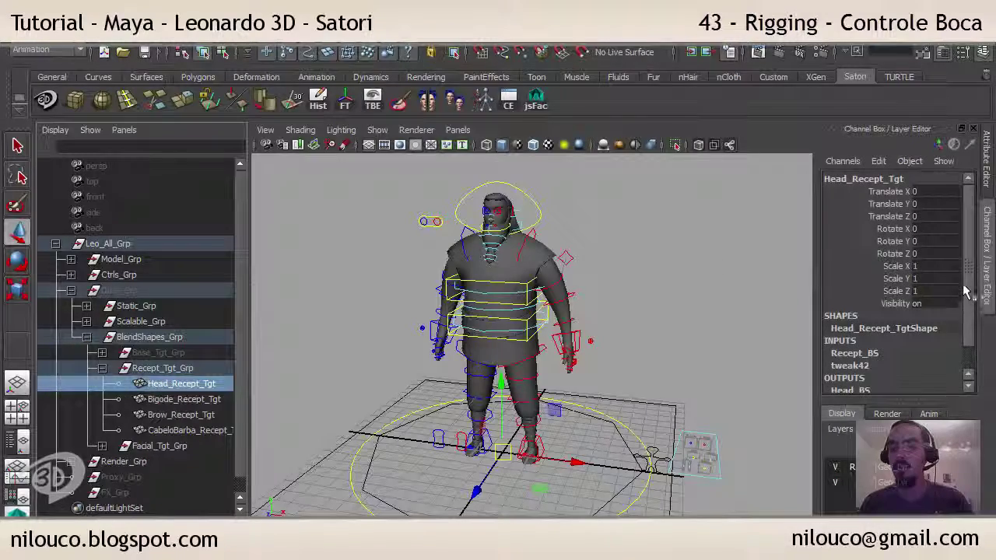
# Examine the blend shape target weights listed under the Recept_BS node of Head_Recept_Tgt
pyautogui.scroll(-1, 902, 348)
pyautogui.click(866, 326)
pyautogui.moveTo(968, 226); pyautogui.dragTo(969, 295)
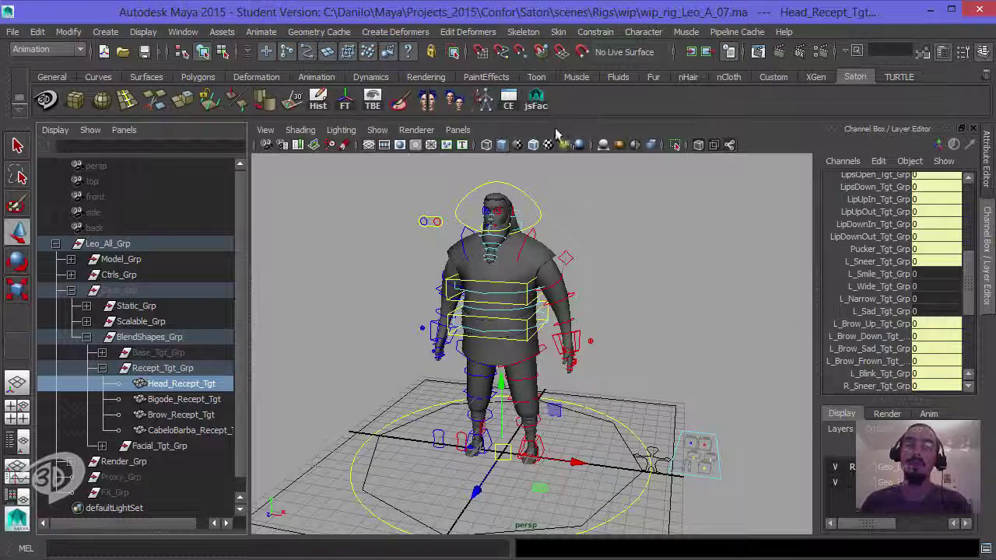
# Look over the jsFacialGUI control builder, close it, and examine the character's mouth area up close
pyautogui.click(537, 107)
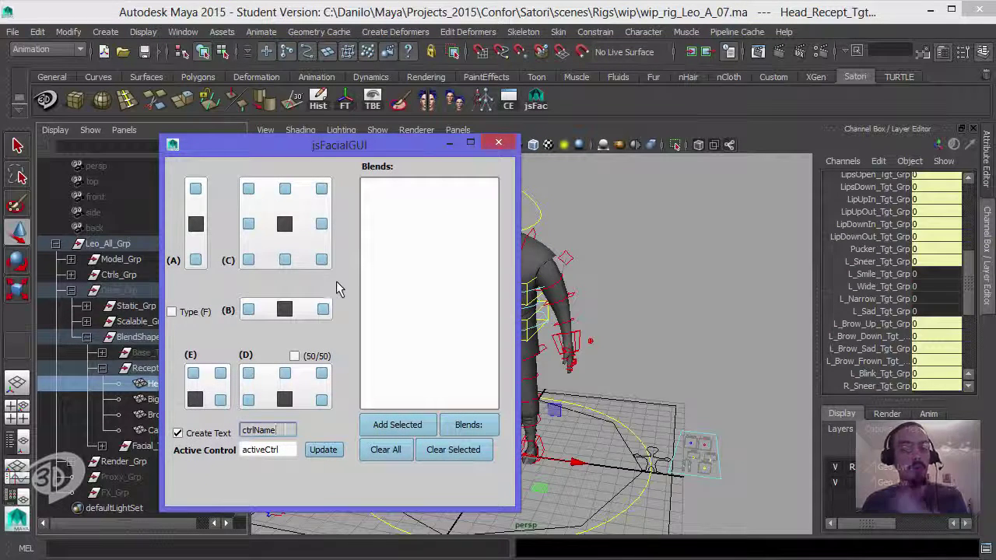
pyautogui.click(499, 142)
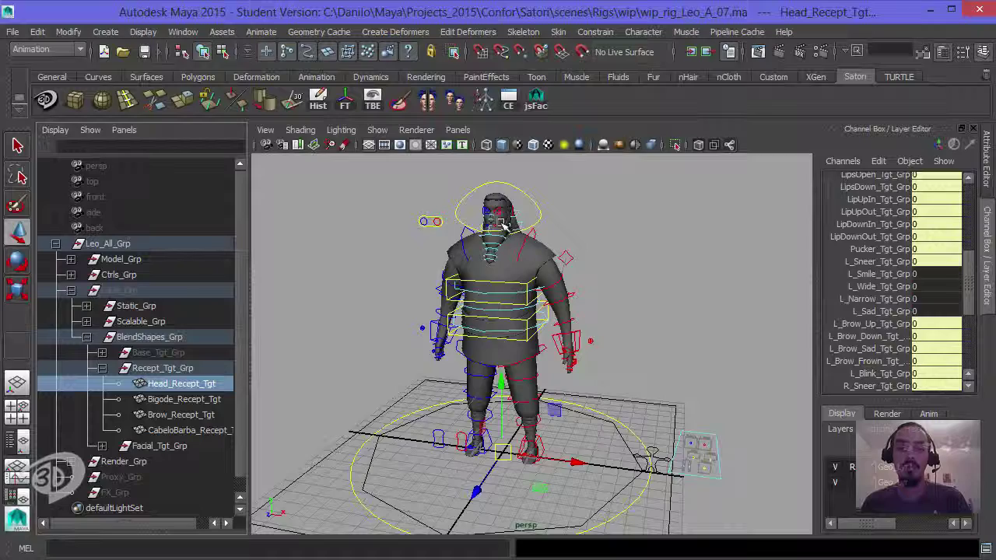
pyautogui.press('f')
pyautogui.keyDown('alt'); pyautogui.moveTo(524, 252); pyautogui.dragTo(599, 303); pyautogui.keyUp('alt')
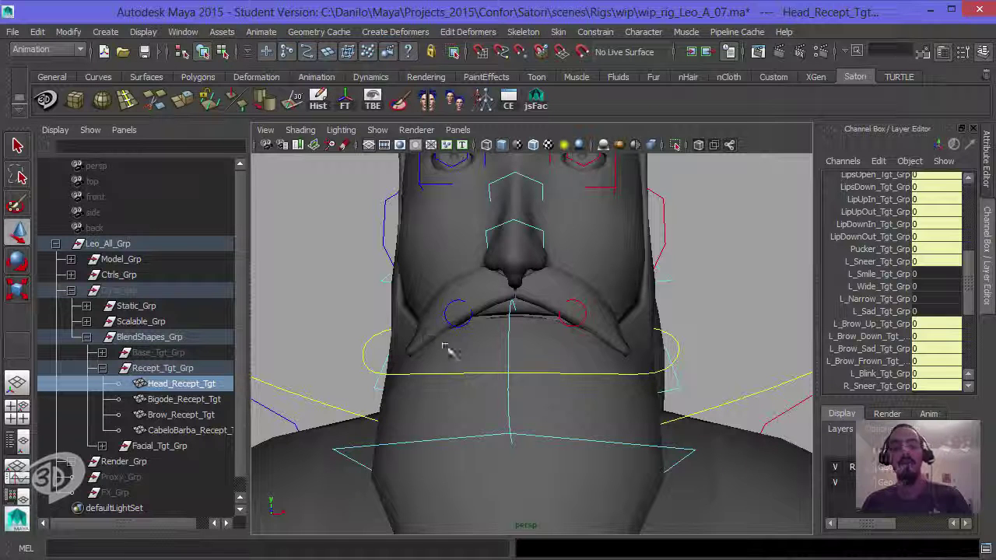
# Collapse Data_Grp in the outliner and clear the current selection
pyautogui.click(71, 290)
pyautogui.click(349, 256)
pyautogui.keyDown('alt'); pyautogui.moveTo(544, 302); pyautogui.dragTo(505, 294); pyautogui.keyUp('alt')
# Disable Interactive Creation for NURBS primitives and create a NURBS circle at the origin
pyautogui.click(105, 32)
pyautogui.moveTo(137, 56)
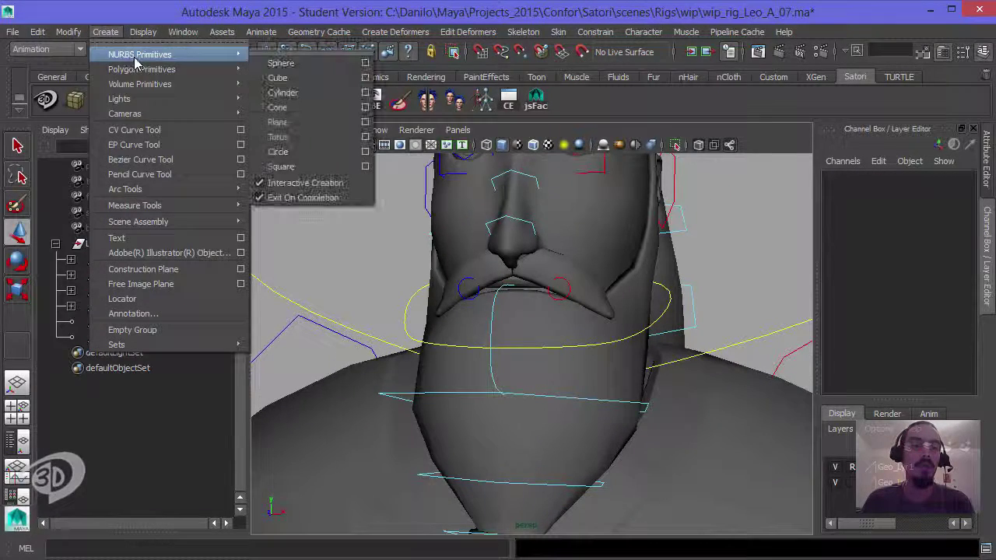
pyautogui.click(297, 184)
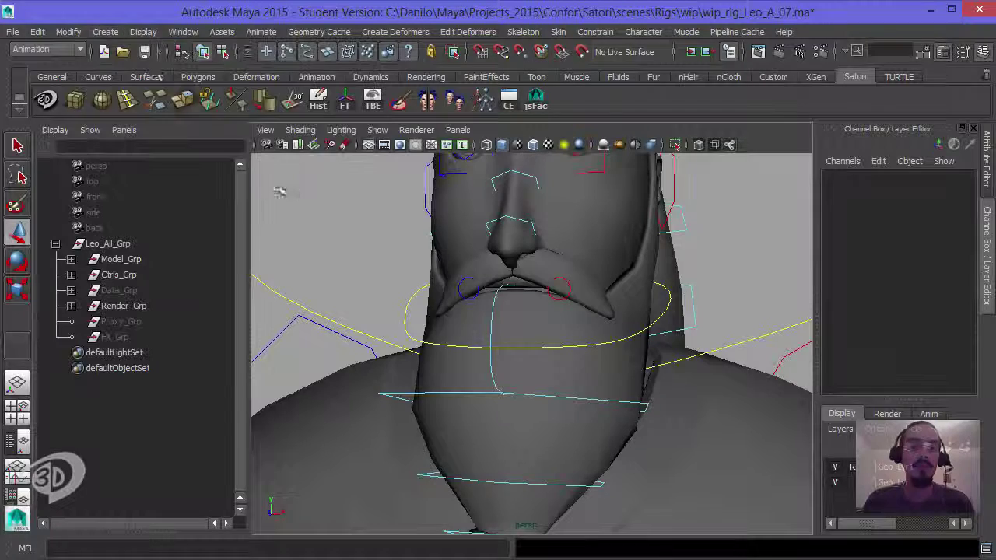
pyautogui.click(105, 32)
pyautogui.moveTo(140, 56)
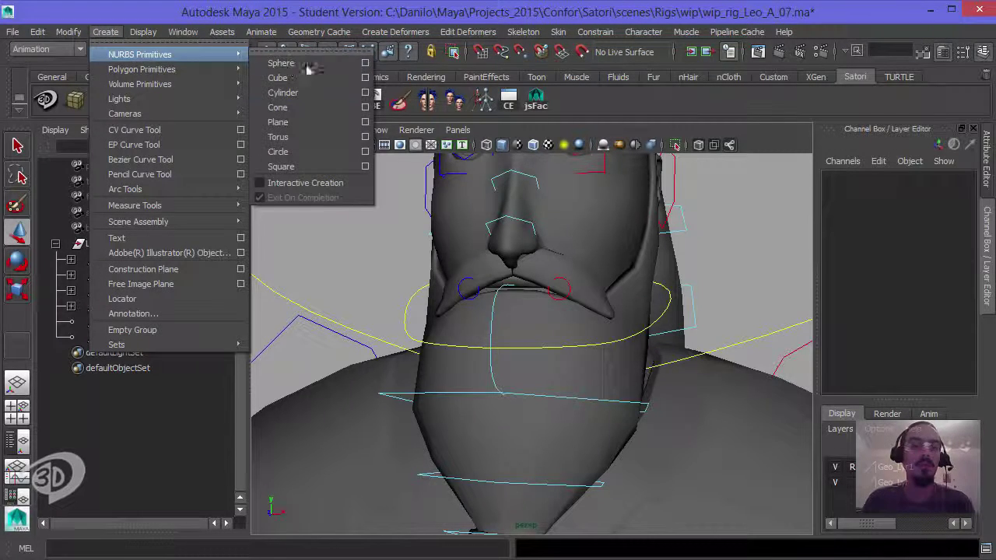
pyautogui.click(303, 152)
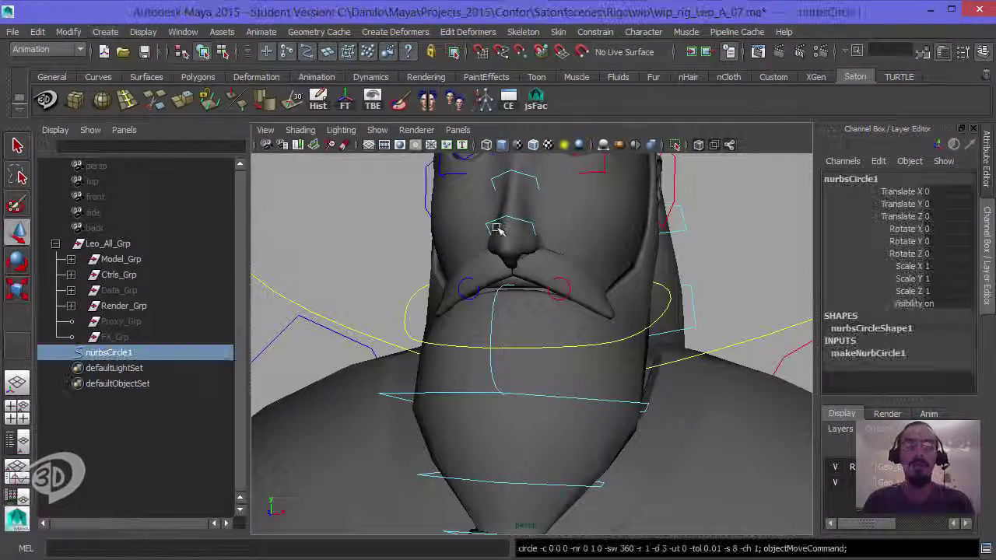
# Turn the new circle into a triangle by setting its degree to Linear and its sections to 3
pyautogui.press('f')
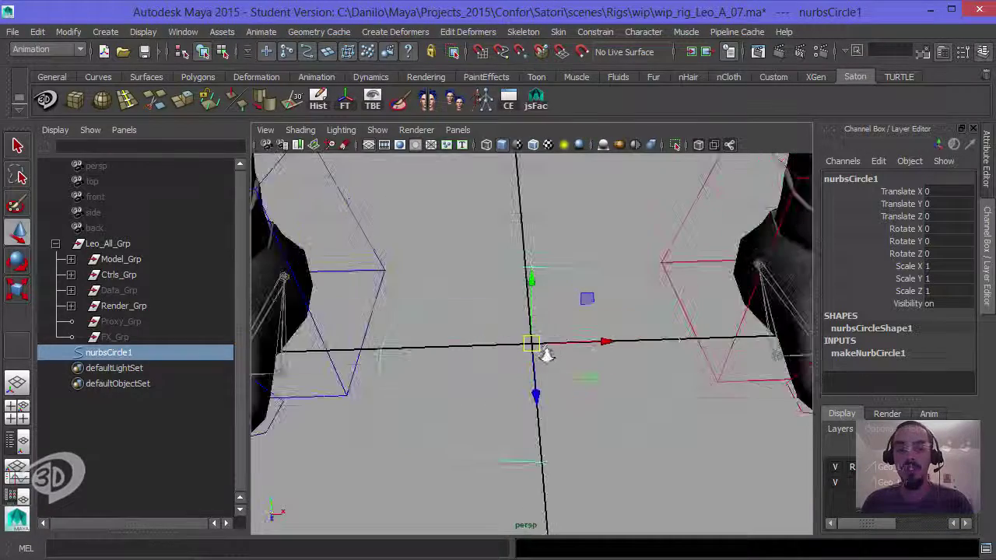
pyautogui.click(870, 352)
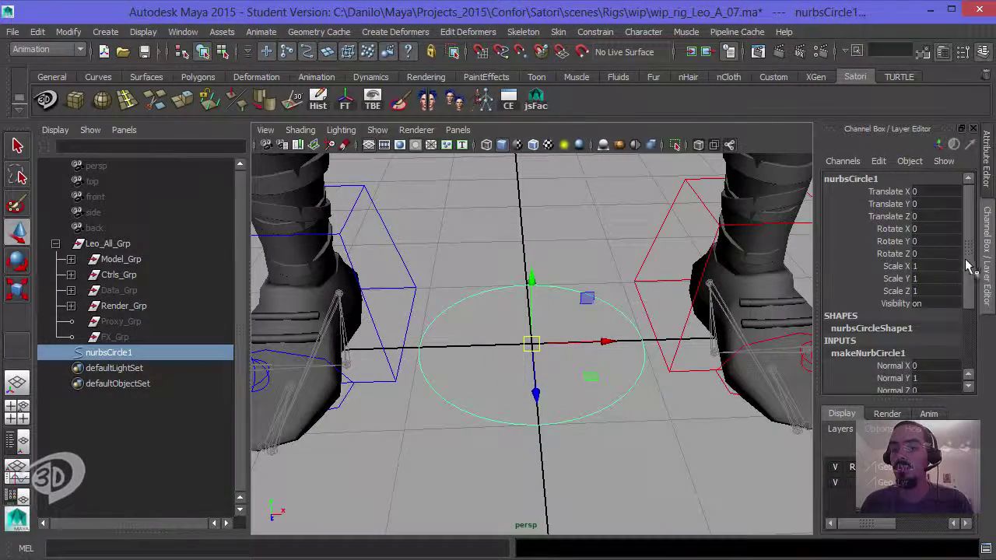
pyautogui.scroll(-3, 969, 266)
pyautogui.click(924, 363)
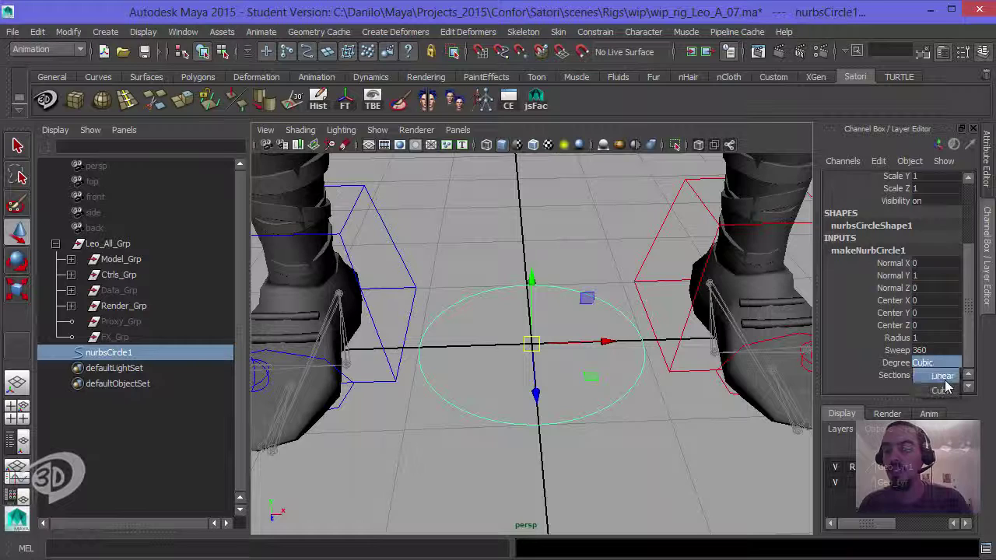
pyautogui.click(942, 375)
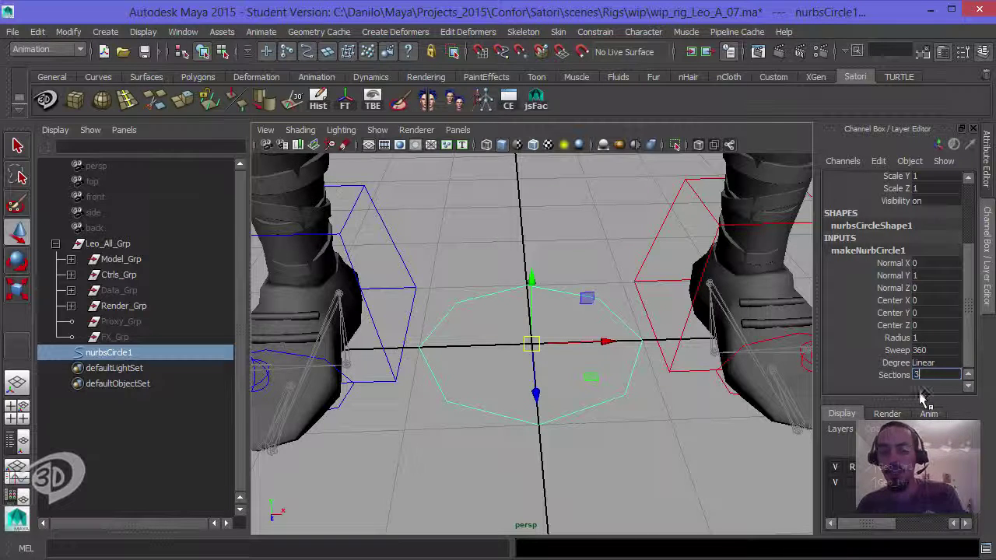
pyautogui.press('Return')
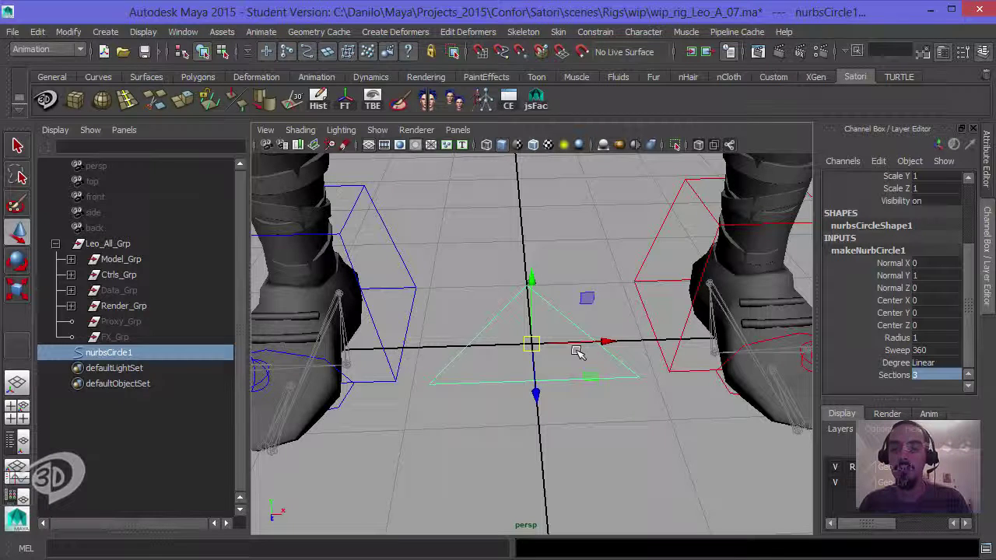
# Stand the triangle curve upright by setting its Normal Z to 1 and Normal Y to 0
pyautogui.doubleClick(929, 288)
pyautogui.write('1')
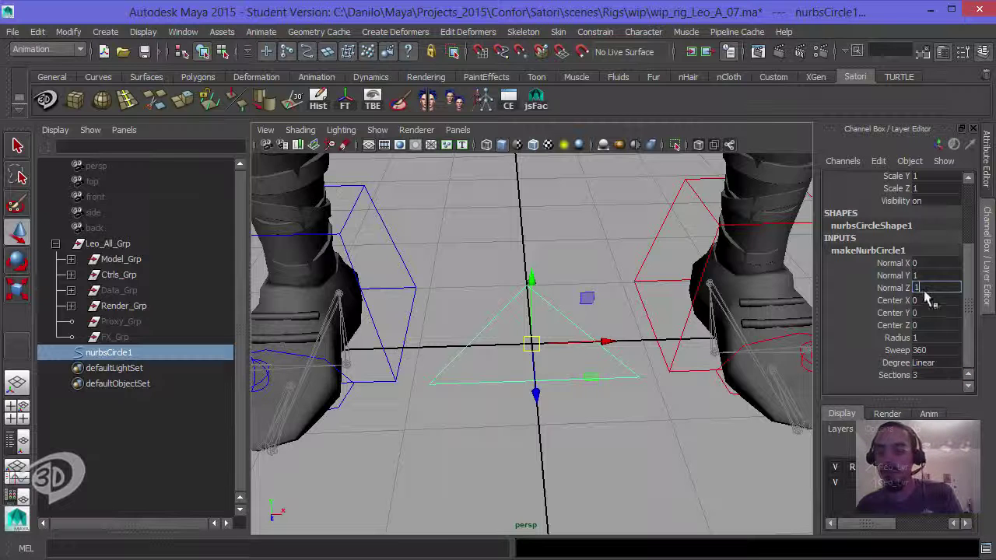
pyautogui.click(934, 276)
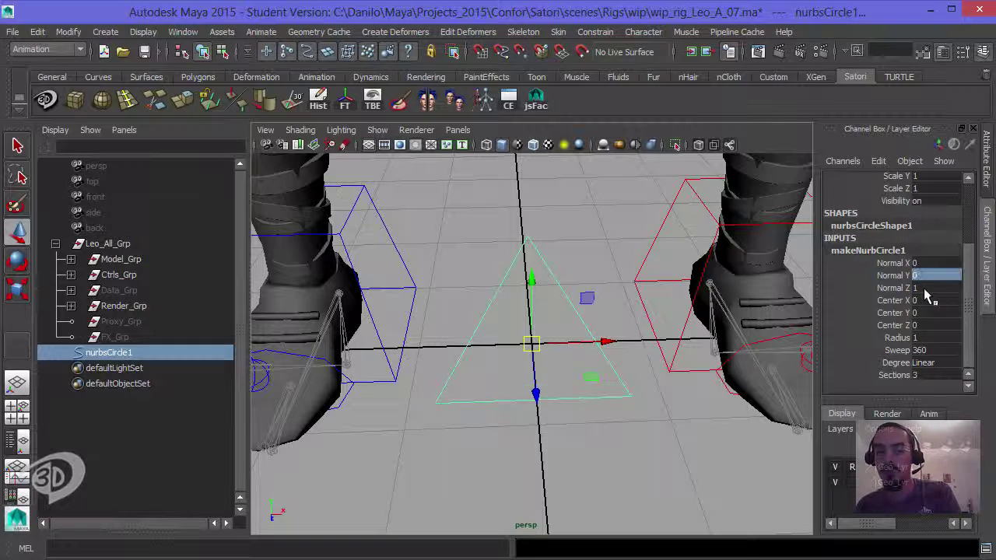
# Rotate the triangle curve so one corner points sideways, with Rotate Z set to exactly 30
pyautogui.keyDown('alt'); pyautogui.moveTo(585, 336); pyautogui.dragTo(584, 288); pyautogui.keyUp('alt')
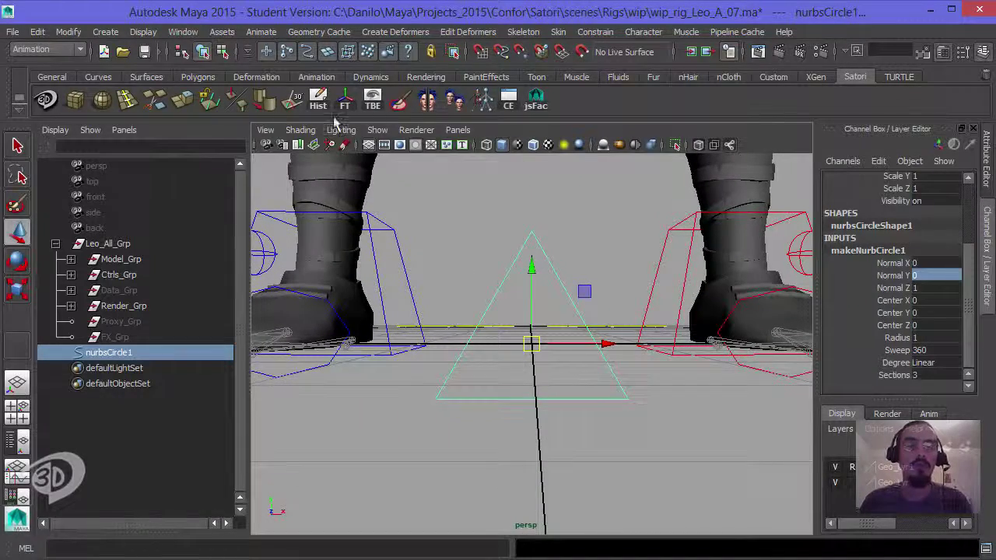
pyautogui.keyDown('alt'); pyautogui.moveTo(566, 287); pyautogui.dragTo(540, 274); pyautogui.keyUp('alt')
pyautogui.scroll(4, 941, 280)
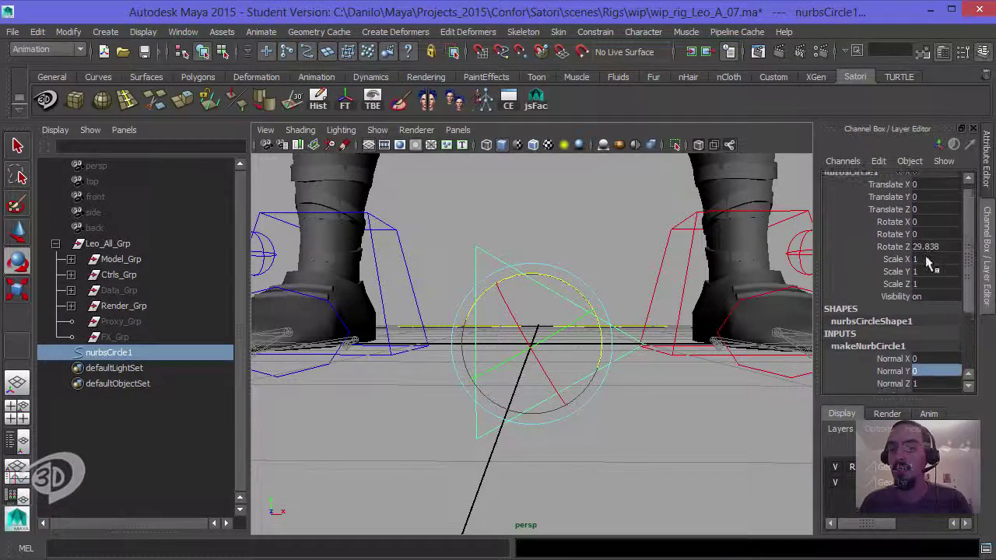
pyautogui.doubleClick(926, 247)
pyautogui.write('30')
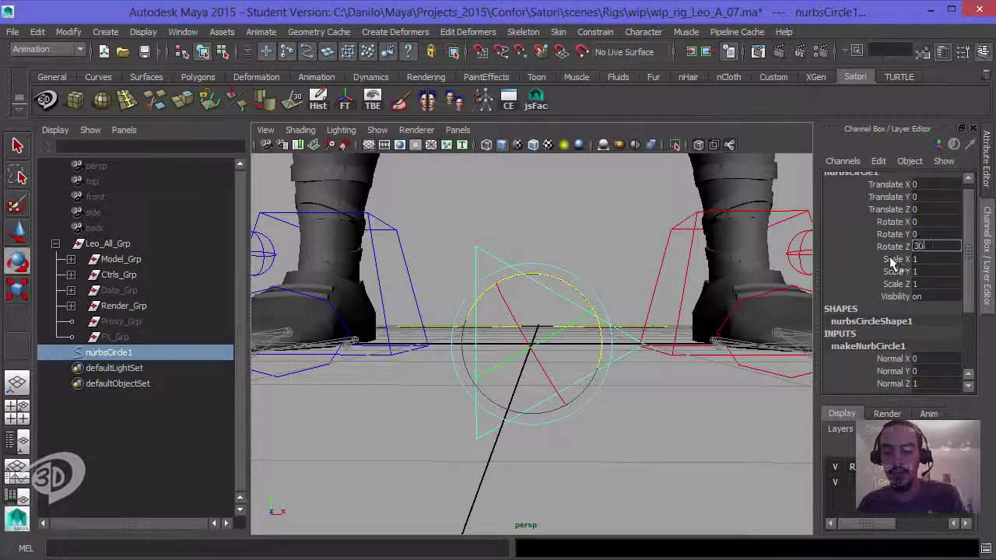
pyautogui.press('Return')
# Delete the triangle curve's construction history and freeze its transformations
pyautogui.keyDown('alt'); pyautogui.moveTo(610, 305); pyautogui.dragTo(648, 281); pyautogui.keyUp('alt')
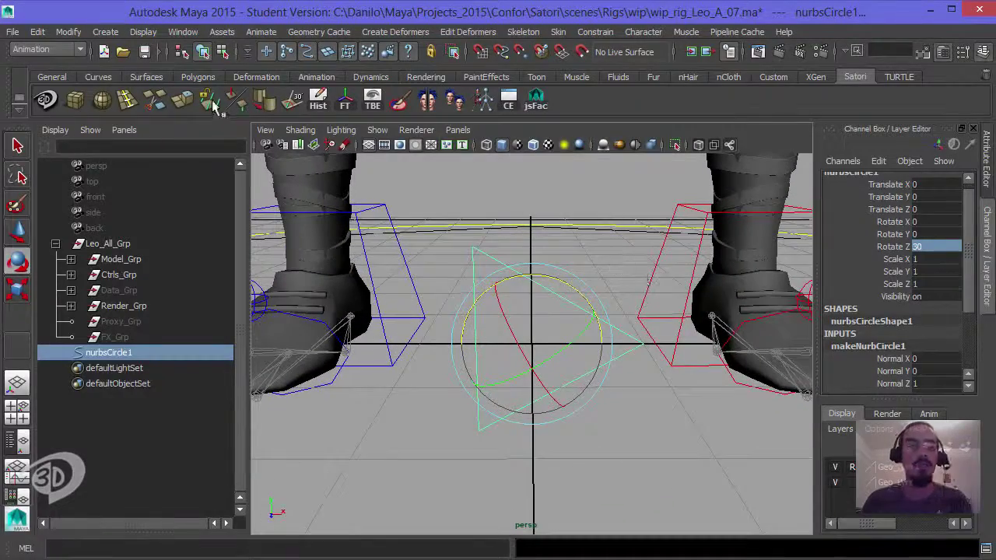
pyautogui.click(342, 107)
pyautogui.keyDown('alt'); pyautogui.moveTo(579, 268); pyautogui.dragTo(591, 263); pyautogui.keyUp('alt')
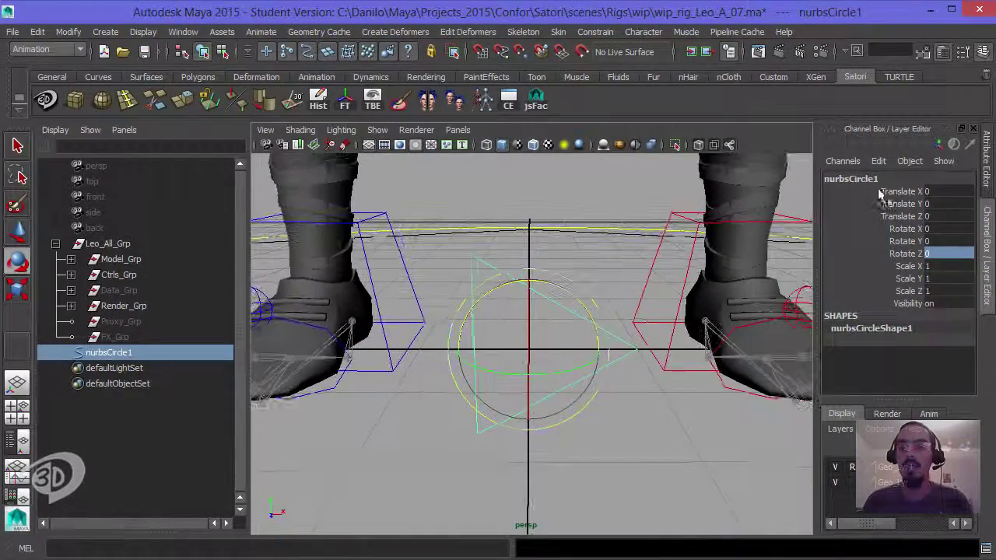
# Rename the triangle curve to L_Mouth_Ctrl
pyautogui.doubleClick(895, 179)
pyautogui.write('L')
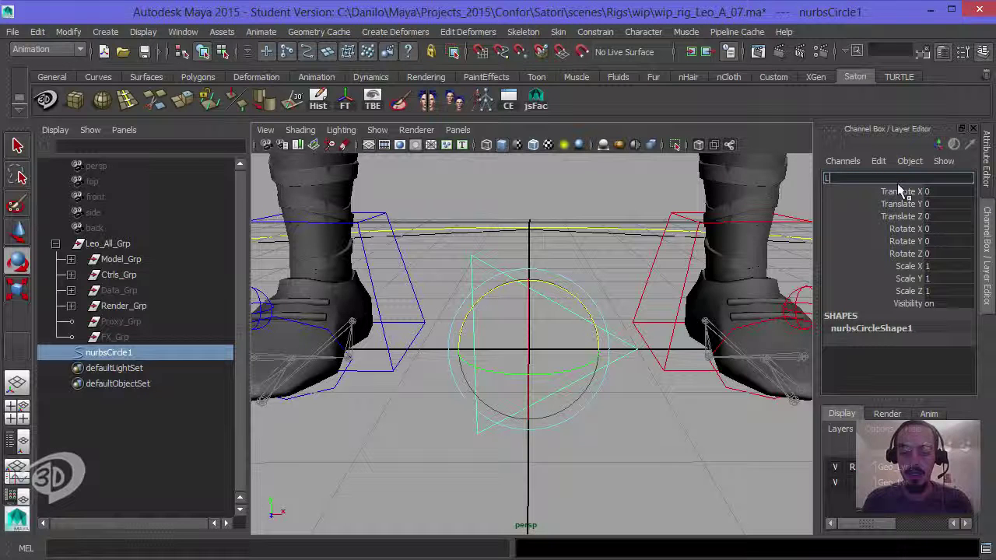
pyautogui.write('_Mouth_Ctrl')
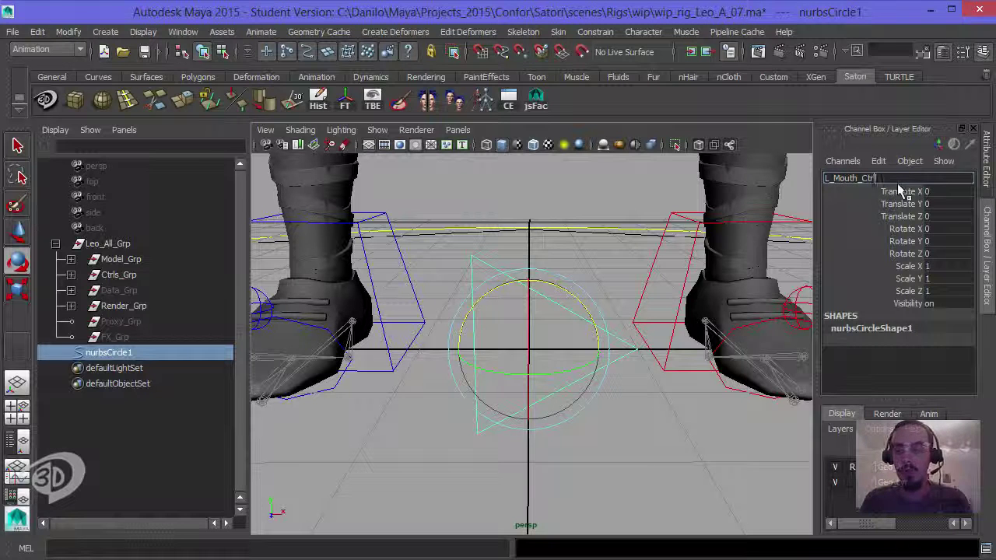
pyautogui.press('Return')
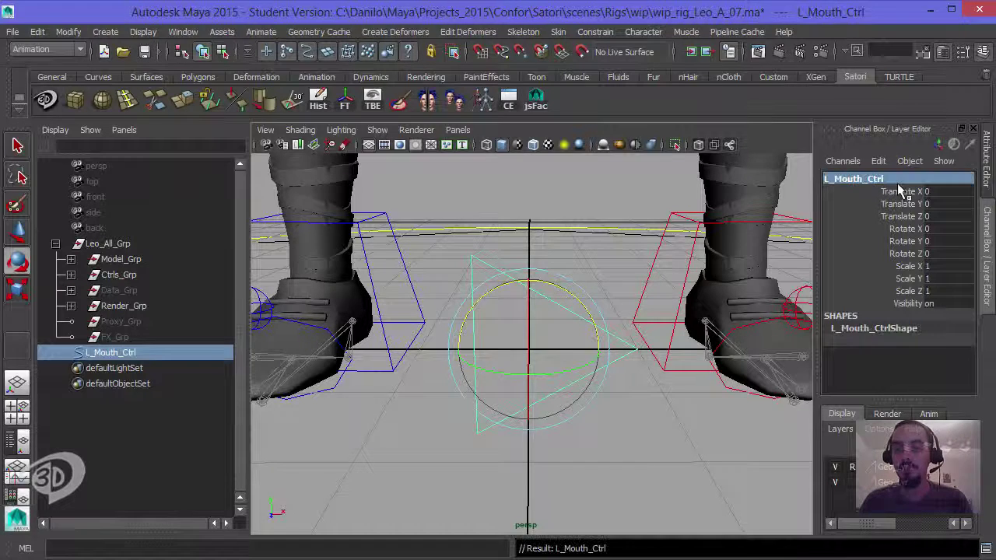
# Group L_Mouth_Ctrl and name the group L_Mouth_Ctrl_Grp
pyautogui.keyDown('alt'); pyautogui.moveTo(607, 313); pyautogui.dragTo(573, 330); pyautogui.keyUp('alt')
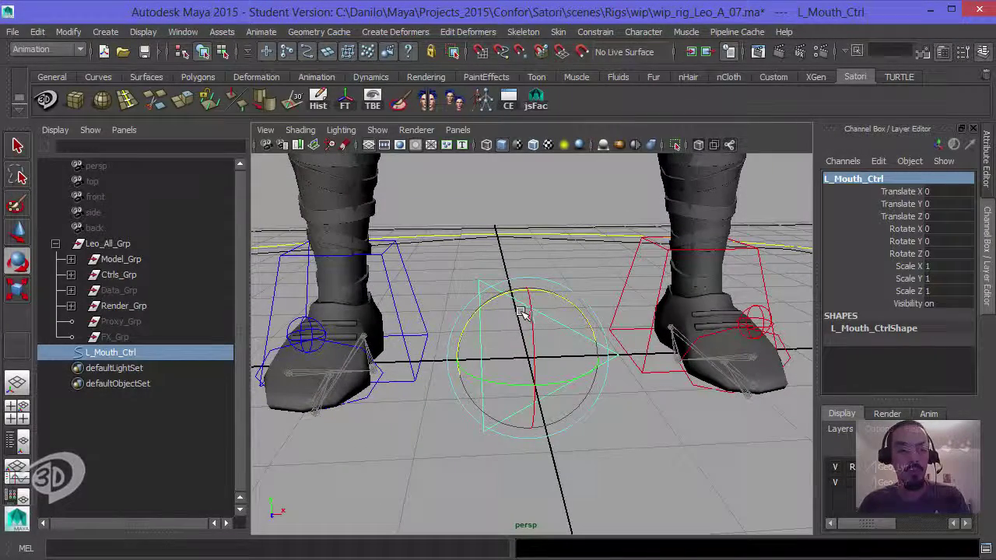
pyautogui.hotkey('ctrl', 'g')
pyautogui.doubleClick(104, 352)
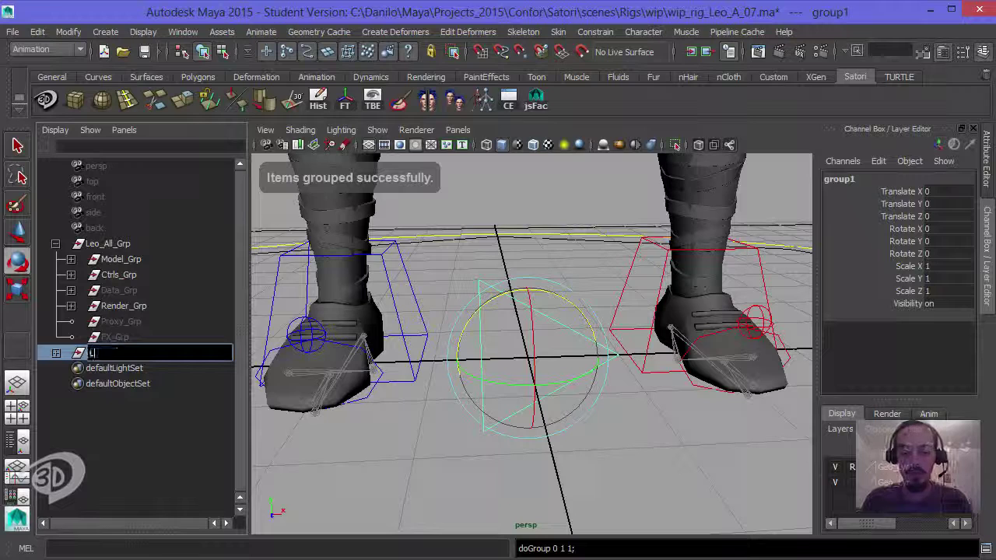
pyautogui.write('L_Mouth_Ctrl Grp')
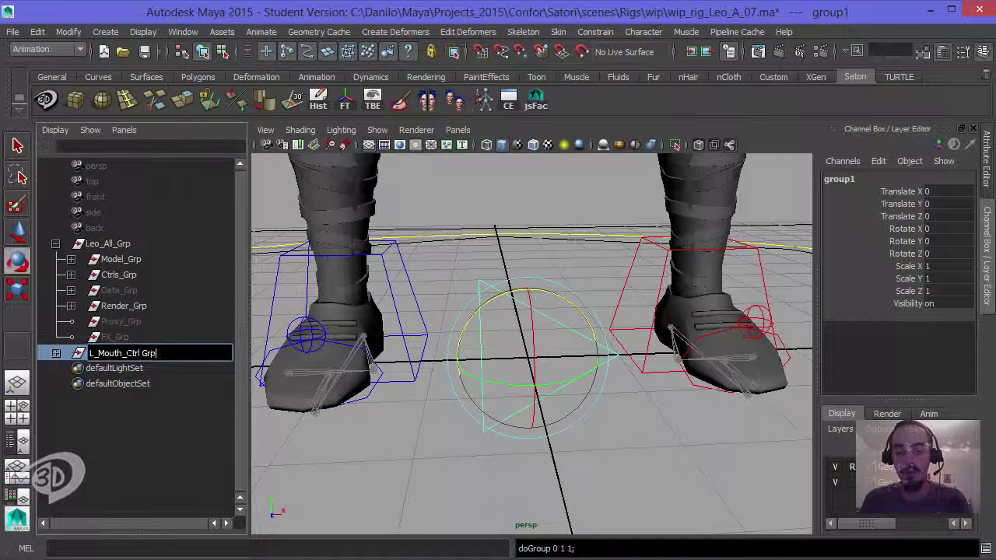
pyautogui.press('Return')
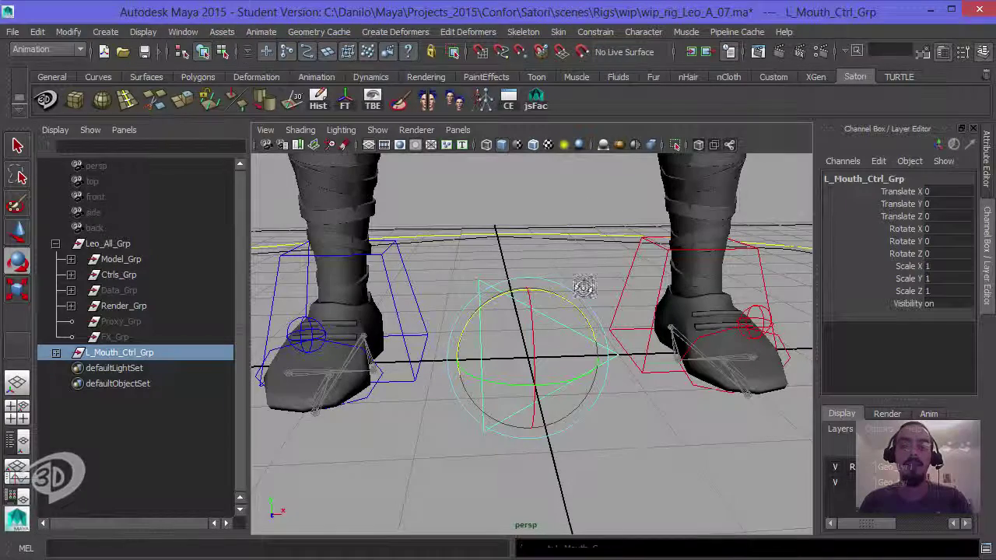
# Group L_Mouth_Ctrl_Grp under a new parent group and name that group Mouth_Ctrl_Grp
pyautogui.click(529, 288)
pyautogui.click(497, 355)
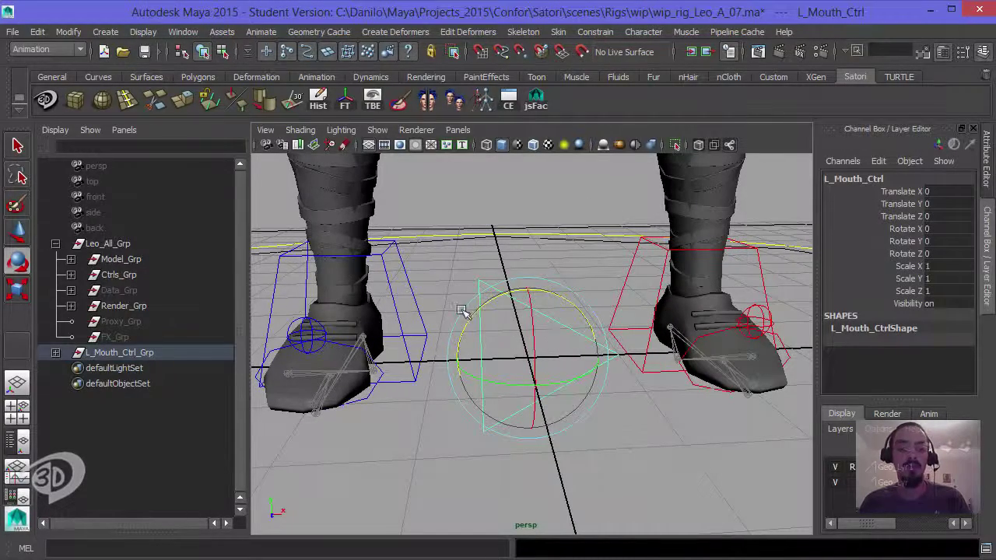
pyautogui.click(130, 355)
pyautogui.press('w')
pyautogui.keyDown('alt'); pyautogui.moveTo(436, 327); pyautogui.dragTo(471, 339); pyautogui.keyUp('alt')
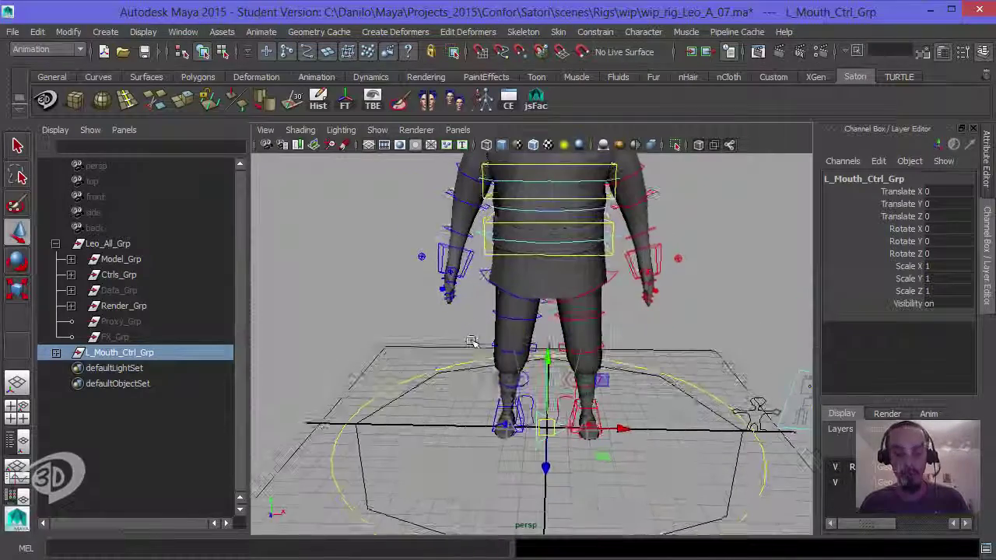
pyautogui.hotkey('ctrl', 'g')
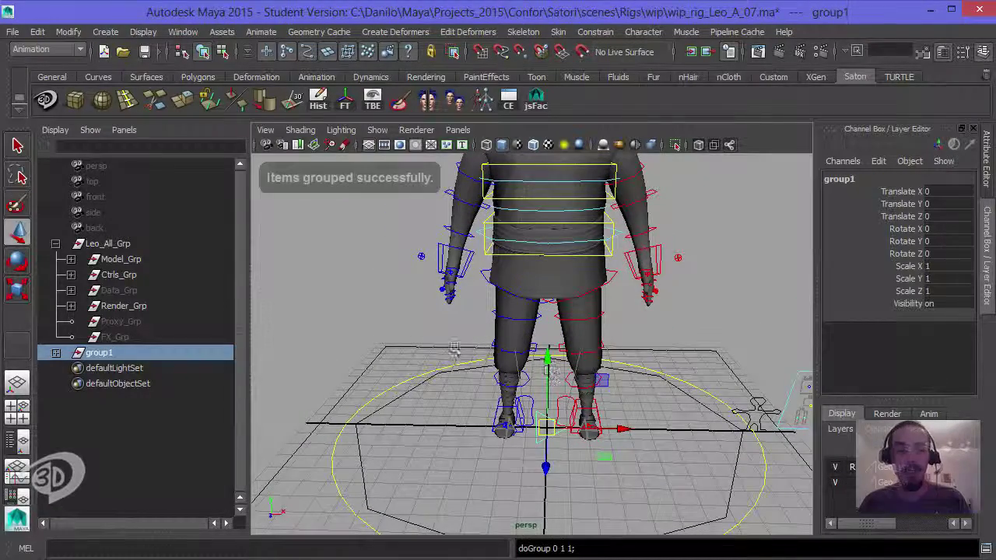
pyautogui.doubleClick(99, 353)
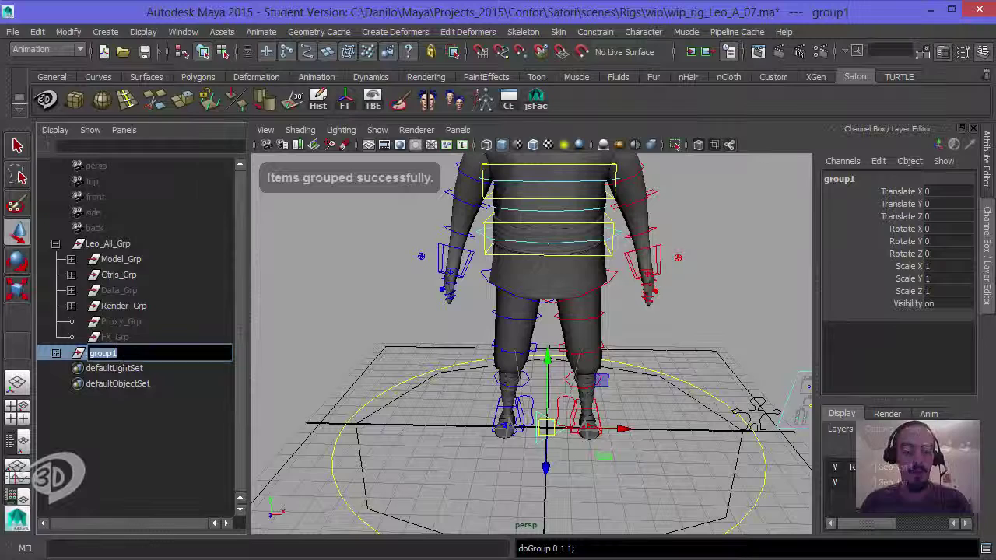
pyautogui.write('Mouth_')
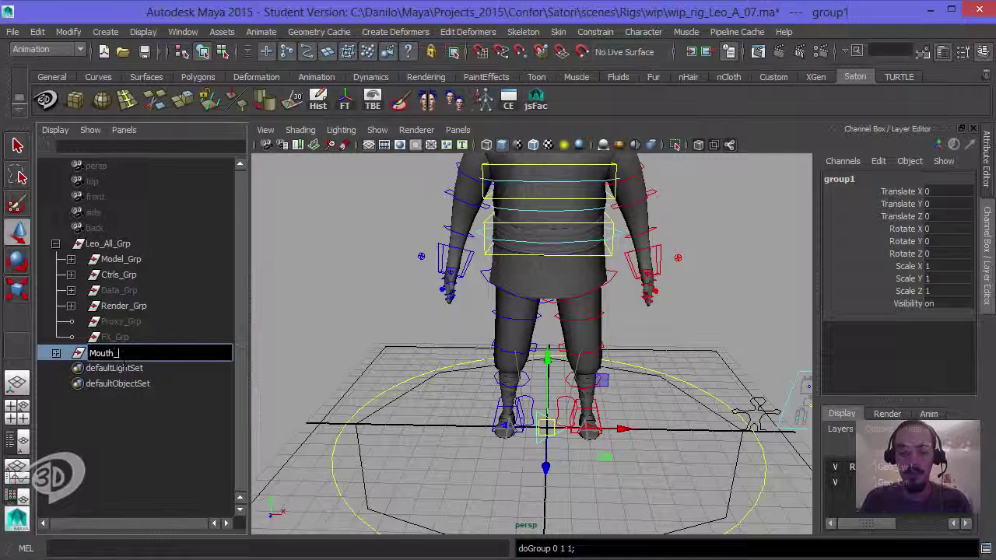
pyautogui.write('Ctrl_Grp')
pyautogui.press('Return')
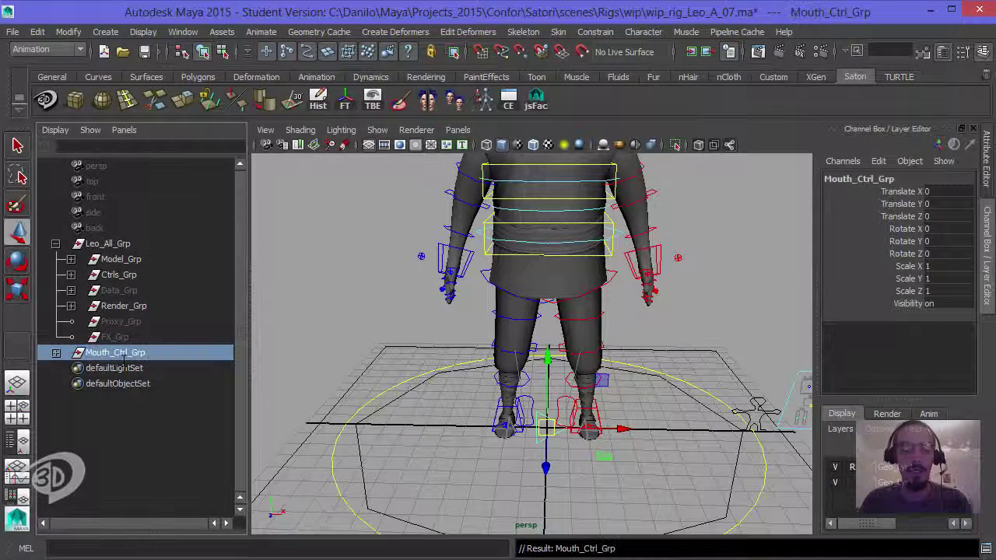
# Parent Mouth_Ctrl_Grp under the Head_Head_Ctrl curve around the character's head
pyautogui.keyDown('alt'); pyautogui.moveTo(440, 227); pyautogui.dragTo(402, 224, button='right'); pyautogui.keyUp('alt')
pyautogui.keyDown('alt'); pyautogui.moveTo(403, 224); pyautogui.dragTo(411, 380, button='middle'); pyautogui.keyUp('alt')
pyautogui.keyDown('alt'); pyautogui.moveTo(411, 380); pyautogui.dragTo(639, 359, button='right'); pyautogui.keyUp('alt')
pyautogui.keyDown('shift'); pyautogui.click(635, 237); pyautogui.keyUp('shift')
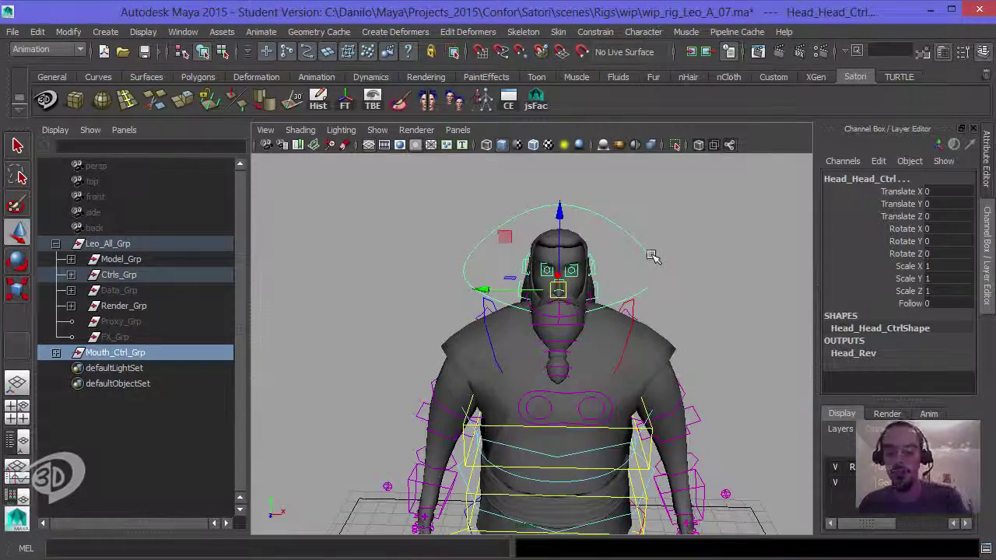
pyautogui.press('p')
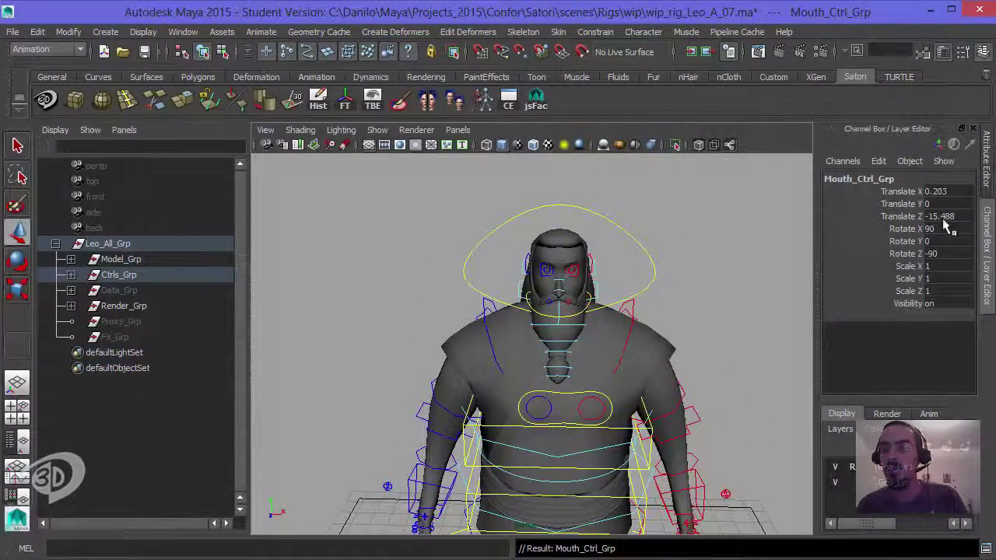
# Set Translate X, Y and Z of Mouth_Ctrl_Grp to 0 so it snaps to the head control
pyautogui.moveTo(945, 218)
pyautogui.mouseDown()
pyautogui.moveTo(943, 191)
pyautogui.moveTo(931, 205)
pyautogui.mouseUp()
pyautogui.write('0')
pyautogui.press('Return')
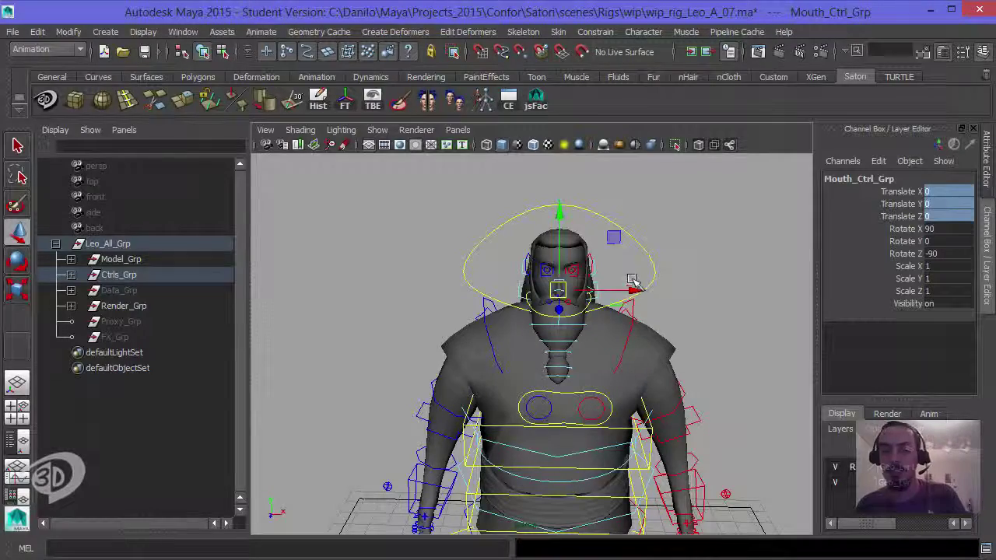
# Move Mouth_Ctrl_Grp to the character's left mouth corner, at about Translate X -1.165, Y -0.436, Z -0.054
pyautogui.keyDown('alt'); pyautogui.moveTo(658, 296); pyautogui.dragTo(597, 299); pyautogui.keyUp('alt')
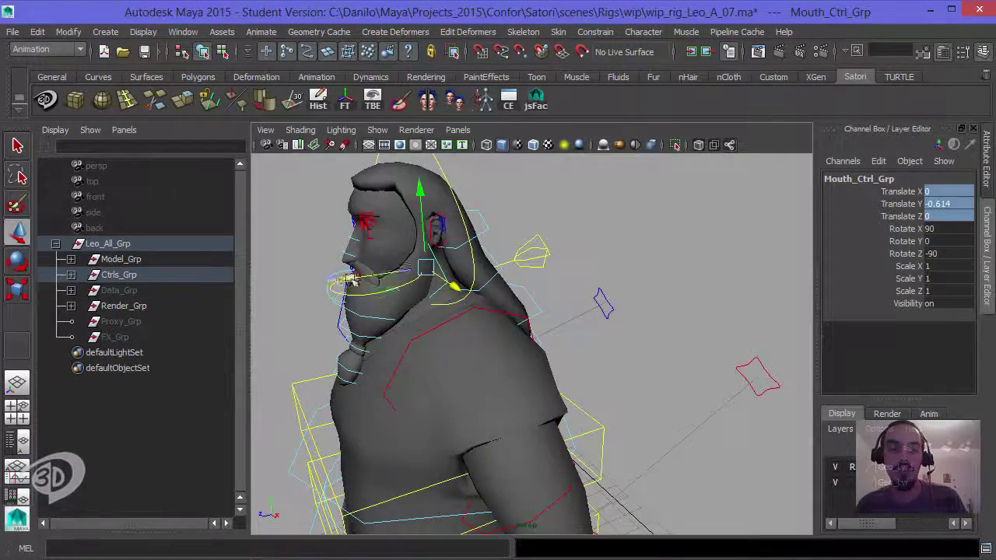
pyautogui.moveTo(349, 278); pyautogui.dragTo(271, 295)
pyautogui.keyDown('alt'); pyautogui.moveTo(381, 286); pyautogui.dragTo(465, 324); pyautogui.keyUp('alt')
pyautogui.keyDown('alt'); pyautogui.moveTo(465, 325); pyautogui.dragTo(551, 329, button='right'); pyautogui.keyUp('alt')
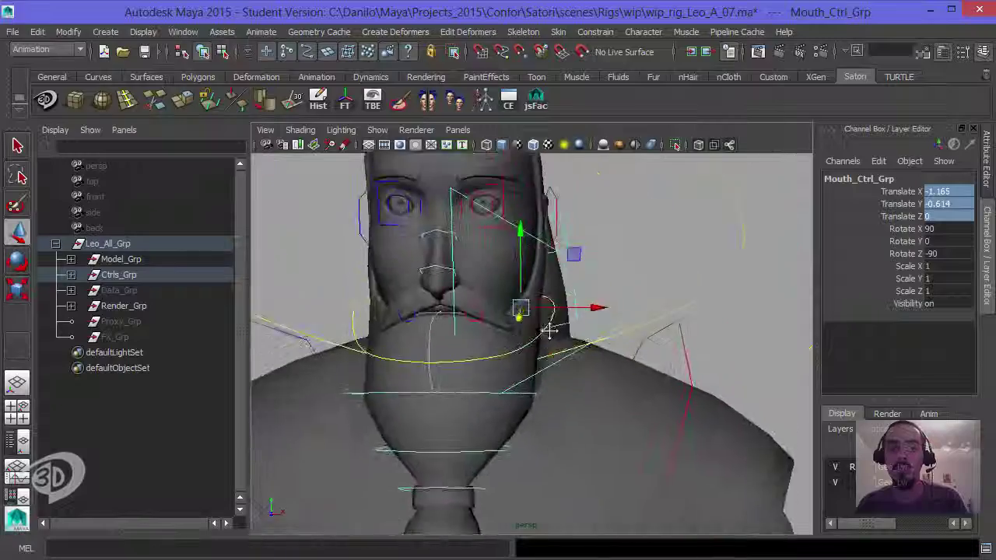
pyautogui.keyDown('alt'); pyautogui.moveTo(551, 329); pyautogui.dragTo(614, 373, button='middle'); pyautogui.keyUp('alt')
pyautogui.moveTo(673, 346); pyautogui.dragTo(630, 348)
pyautogui.moveTo(538, 292); pyautogui.dragTo(578, 311)
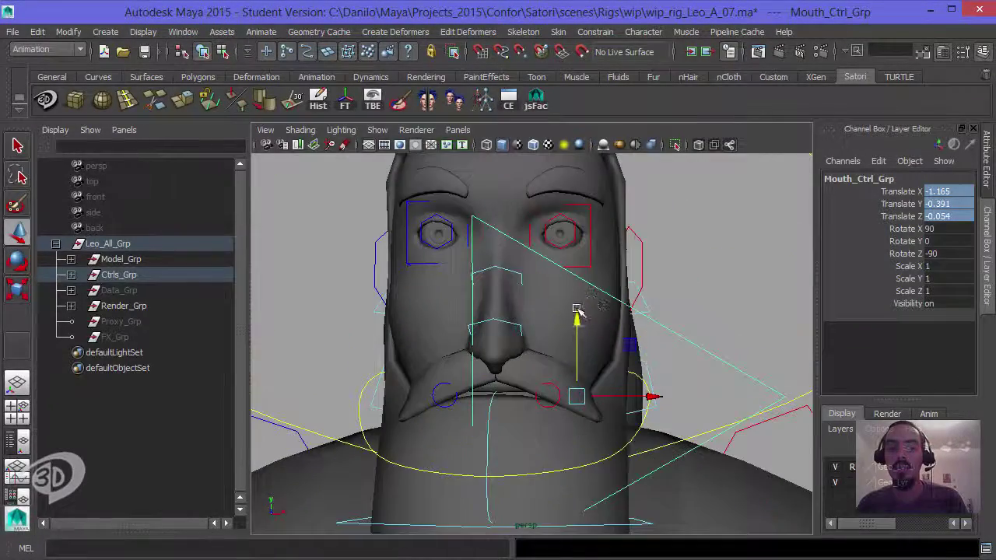
pyautogui.moveTo(653, 406); pyautogui.dragTo(641, 379)
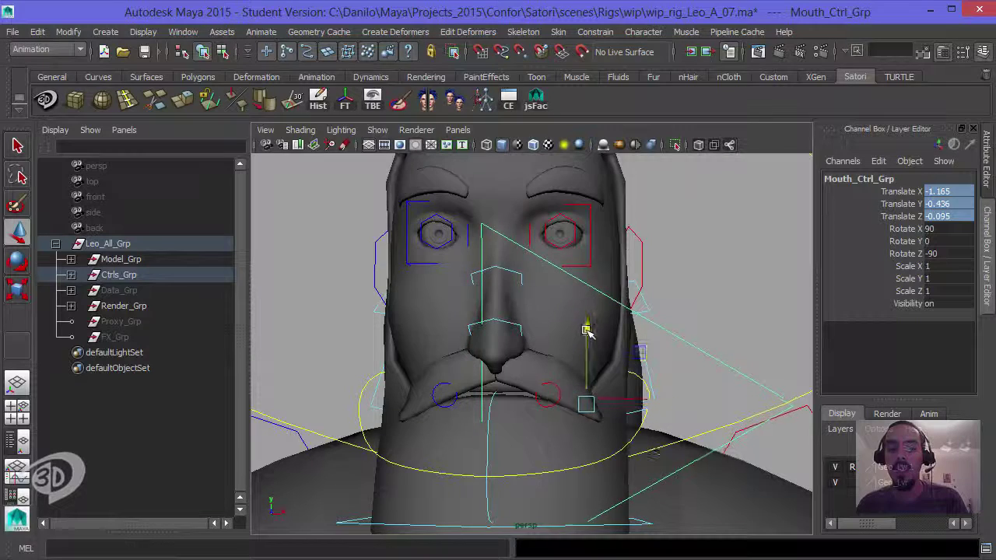
pyautogui.moveTo(586, 341); pyautogui.dragTo(588, 333)
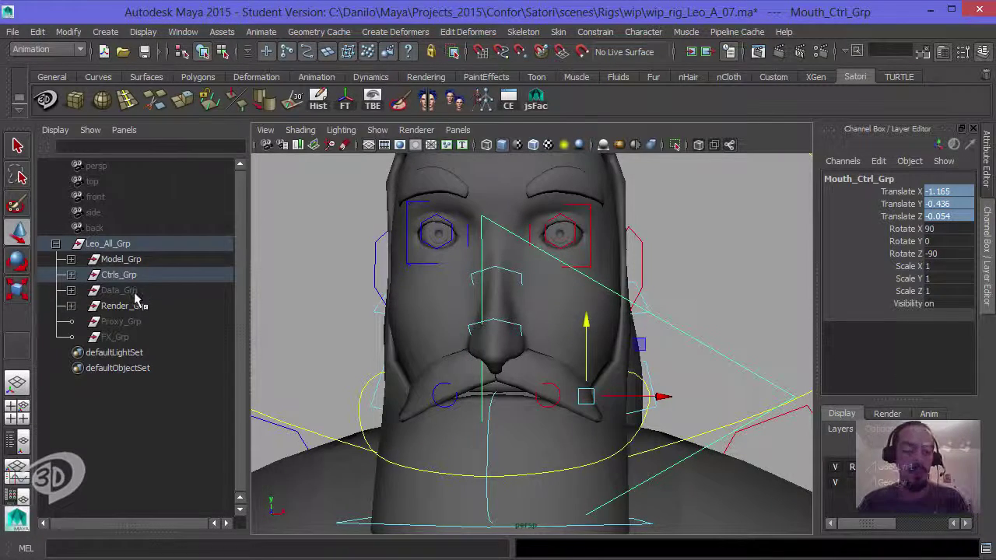
# Reveal Mouth_Ctrl_Grp in the hierarchy, expand it and its child group, and select L_Mouth_Ctrl
pyautogui.press('f')
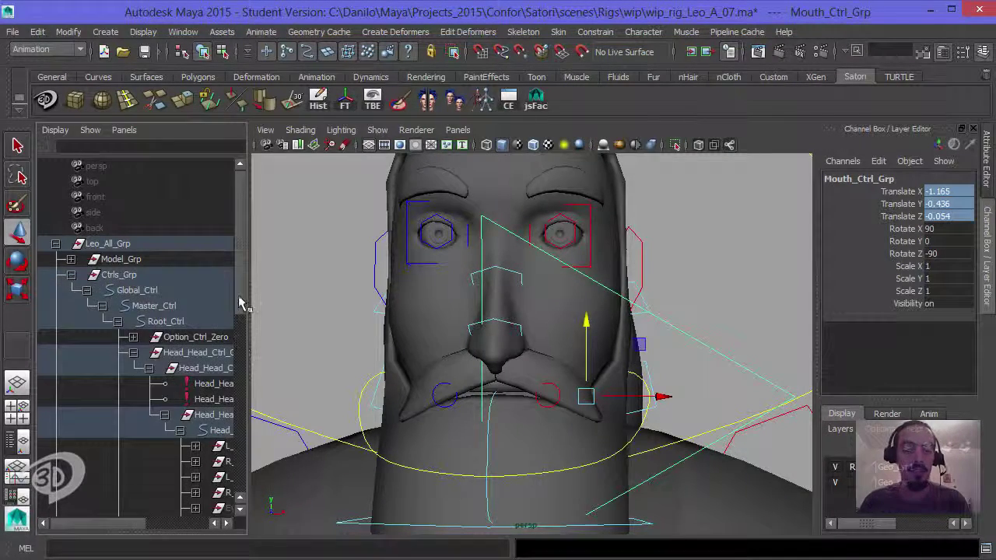
pyautogui.moveTo(240, 307); pyautogui.dragTo(249, 374)
pyautogui.moveTo(139, 522); pyautogui.dragTo(117, 522)
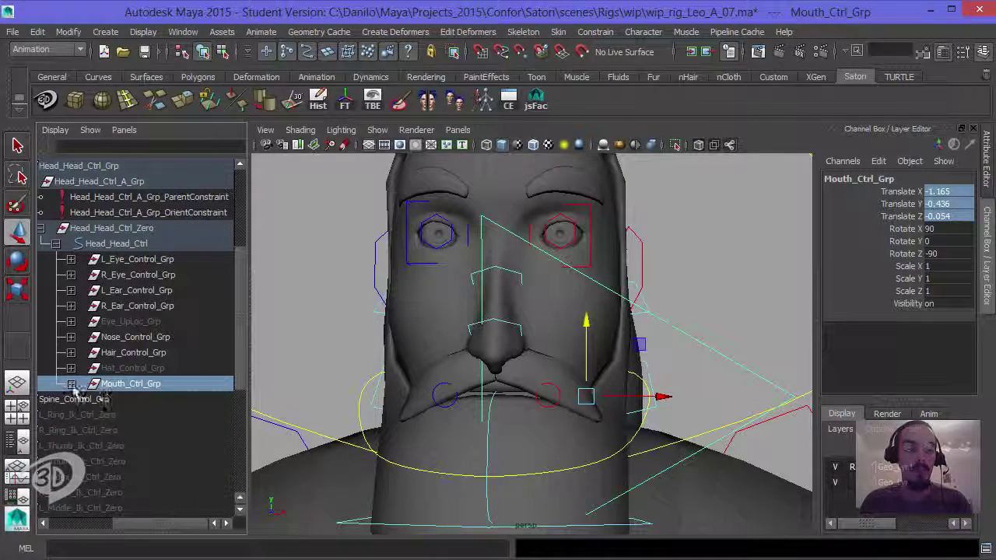
pyautogui.click(71, 384)
pyautogui.click(86, 399)
pyautogui.click(155, 415)
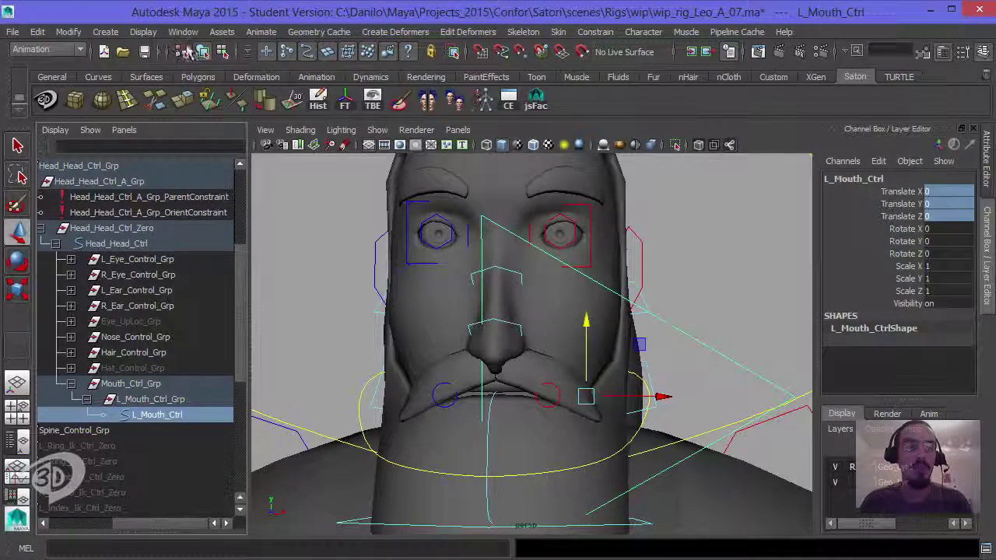
# Scale all control vertices of L_Mouth_Ctrl down uniformly to a small triangle at the mouth corner
pyautogui.click(578, 233)
pyautogui.keyDown('alt'); pyautogui.moveTo(578, 234); pyautogui.dragTo(438, 209, button='right'); pyautogui.keyUp('alt')
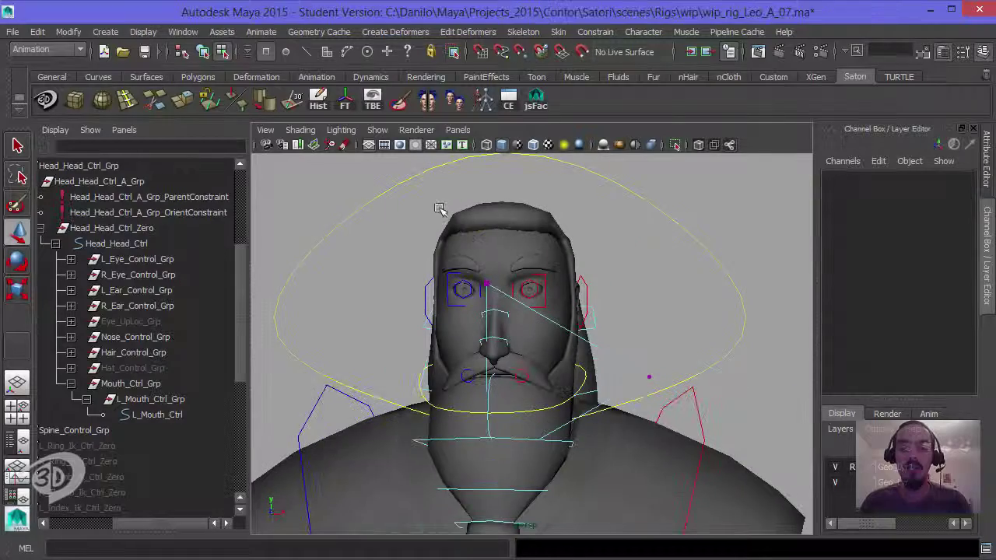
pyautogui.moveTo(686, 454); pyautogui.dragTo(692, 490)
pyautogui.press('r')
pyautogui.moveTo(679, 263); pyautogui.dragTo(569, 311, button='middle')
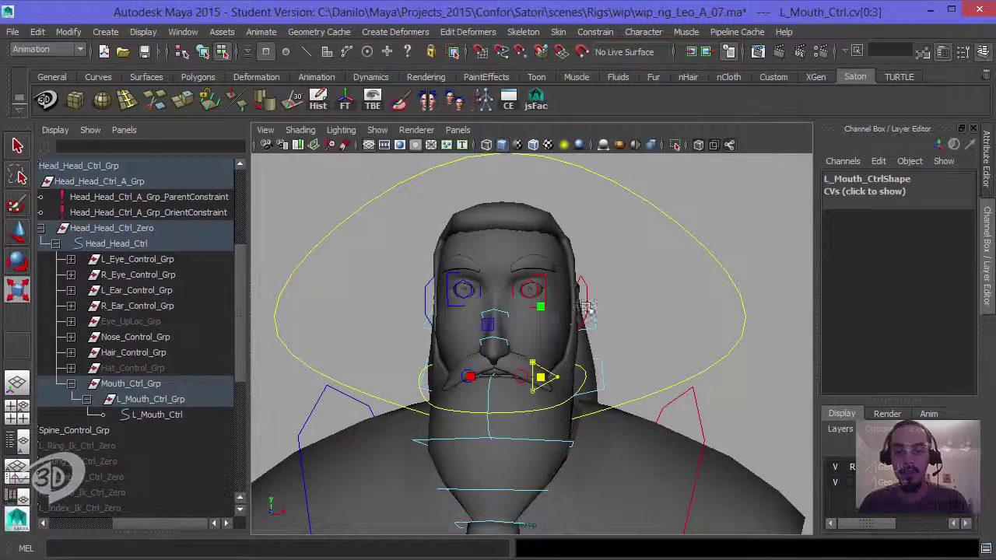
pyautogui.keyDown('alt'); pyautogui.moveTo(564, 311); pyautogui.dragTo(654, 309, button='right'); pyautogui.keyUp('alt')
pyautogui.moveTo(653, 309); pyautogui.dragTo(643, 312, button='middle')
pyautogui.moveTo(642, 311)
pyautogui.keyDown('alt'); pyautogui.mouseDown(button='right')
pyautogui.moveTo(631, 308)
pyautogui.moveTo(641, 308)
pyautogui.mouseUp(button='right'); pyautogui.keyUp('alt')
pyautogui.keyDown('alt'); pyautogui.moveTo(641, 308); pyautogui.dragTo(631, 300); pyautogui.keyUp('alt')
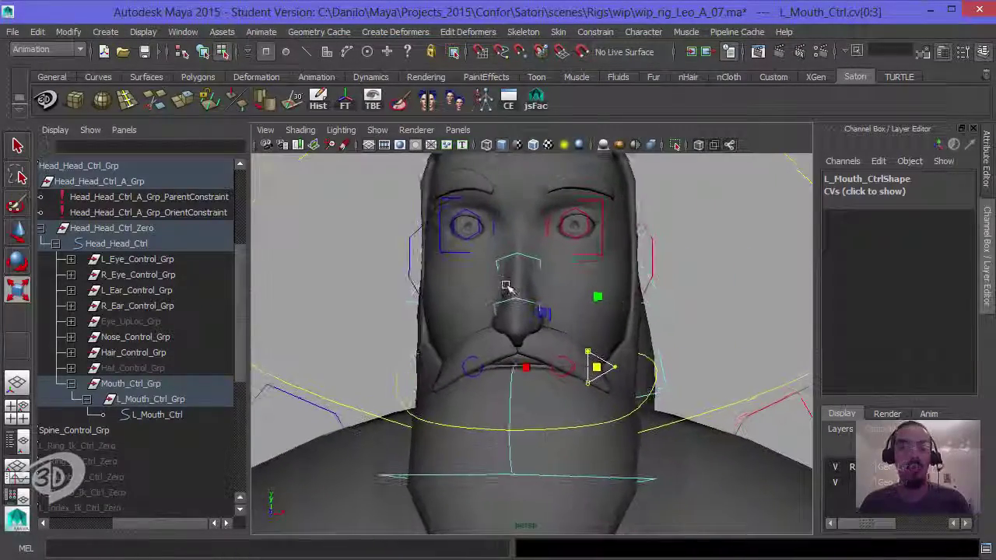
# Leave component editing and select the L_Mouth_Ctrl curve as an object
pyautogui.click(17, 148)
pyautogui.click(367, 290)
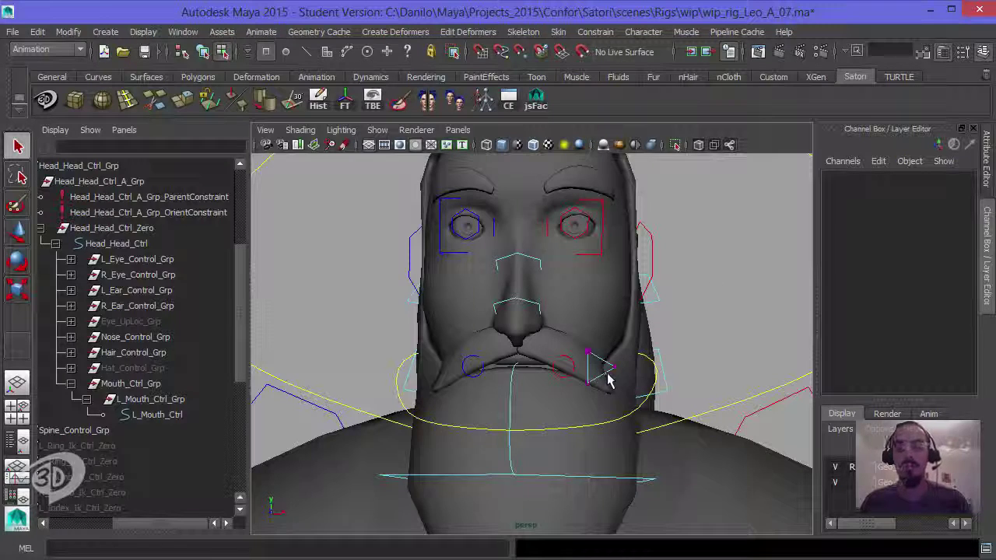
pyautogui.keyDown('alt'); pyautogui.moveTo(623, 334); pyautogui.dragTo(582, 386); pyautogui.keyUp('alt')
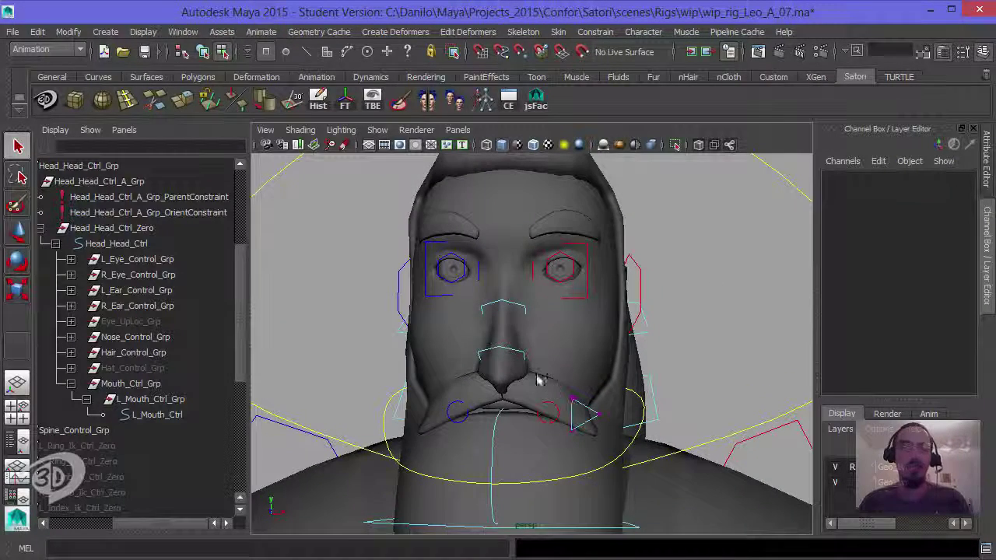
pyautogui.click(583, 411)
pyautogui.keyDown('alt'); pyautogui.moveTo(378, 296); pyautogui.dragTo(461, 313); pyautogui.keyUp('alt')
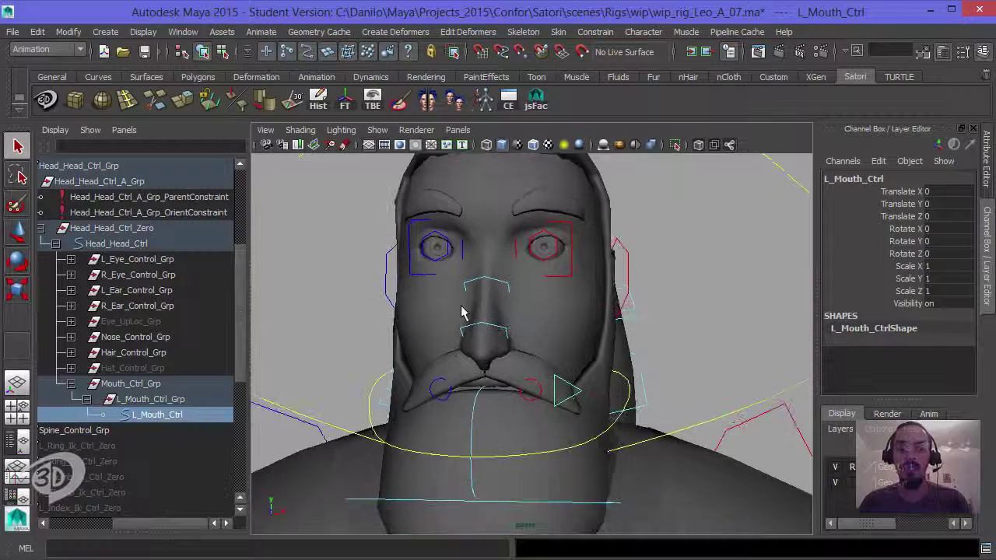
pyautogui.keyDown('alt'); pyautogui.moveTo(462, 312); pyautogui.dragTo(595, 303, button='right'); pyautogui.keyUp('alt')
pyautogui.click(679, 297)
pyautogui.click(587, 349)
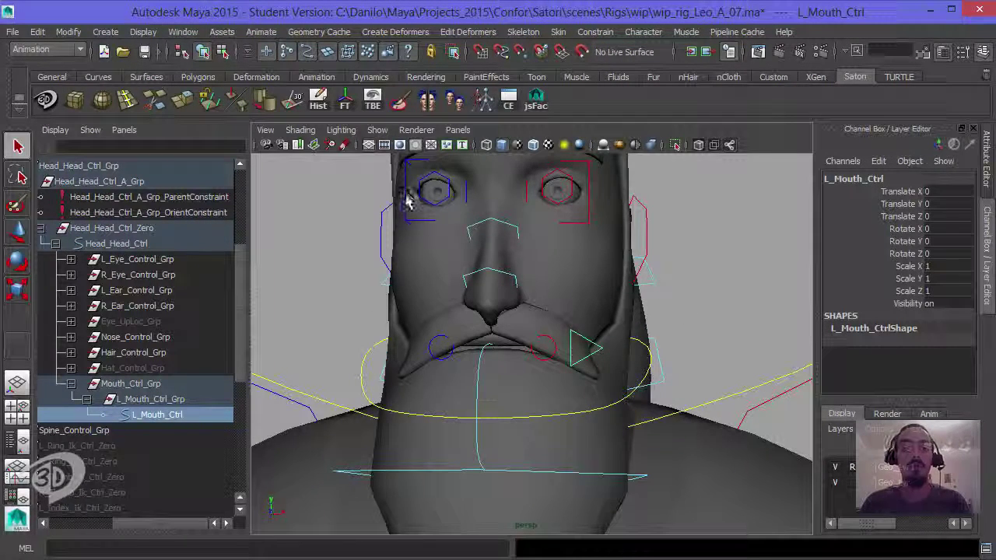
# Graph L_Mouth_Ctrl's input and output connections in the Node Editor and separate its transform node from the shape node
pyautogui.click(183, 32)
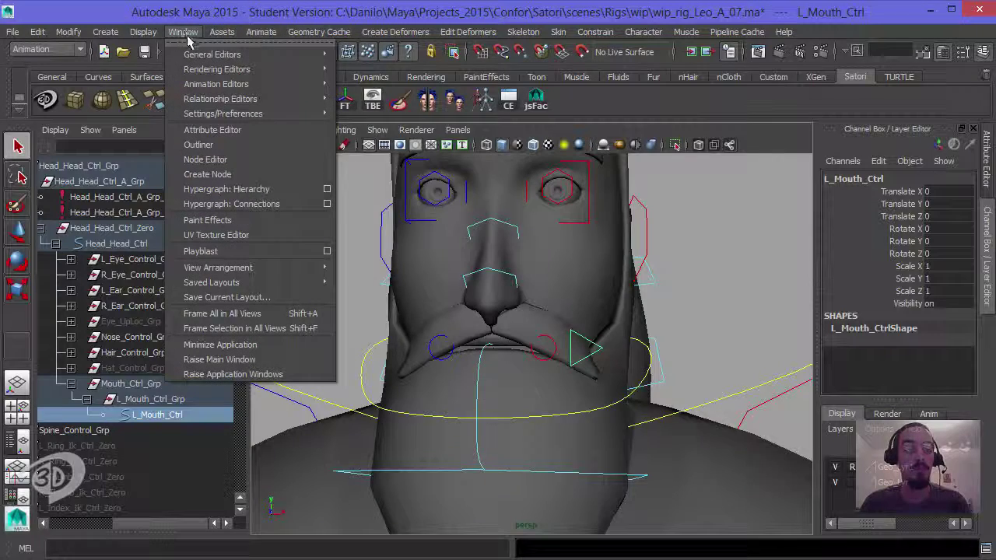
pyautogui.moveTo(206, 58)
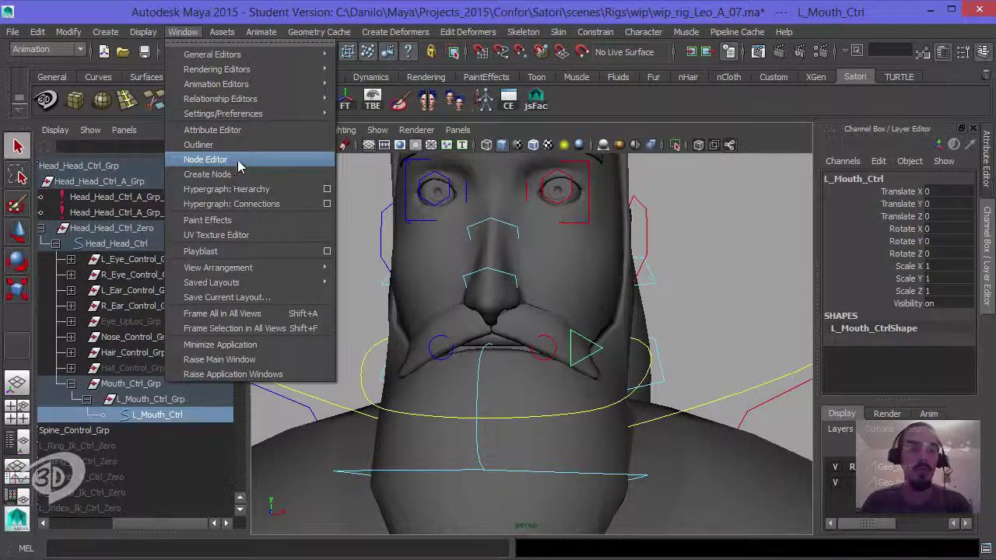
pyautogui.click(234, 161)
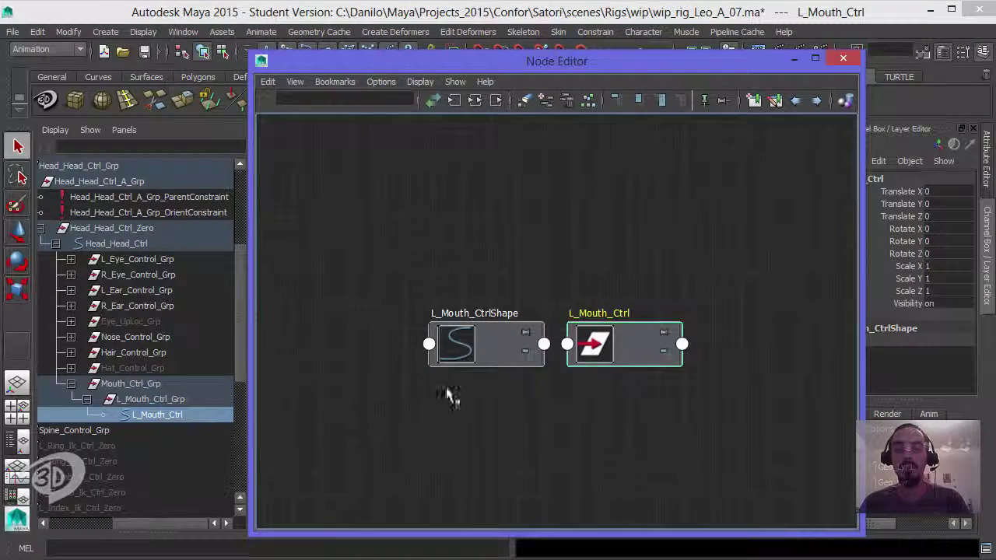
pyautogui.click(472, 103)
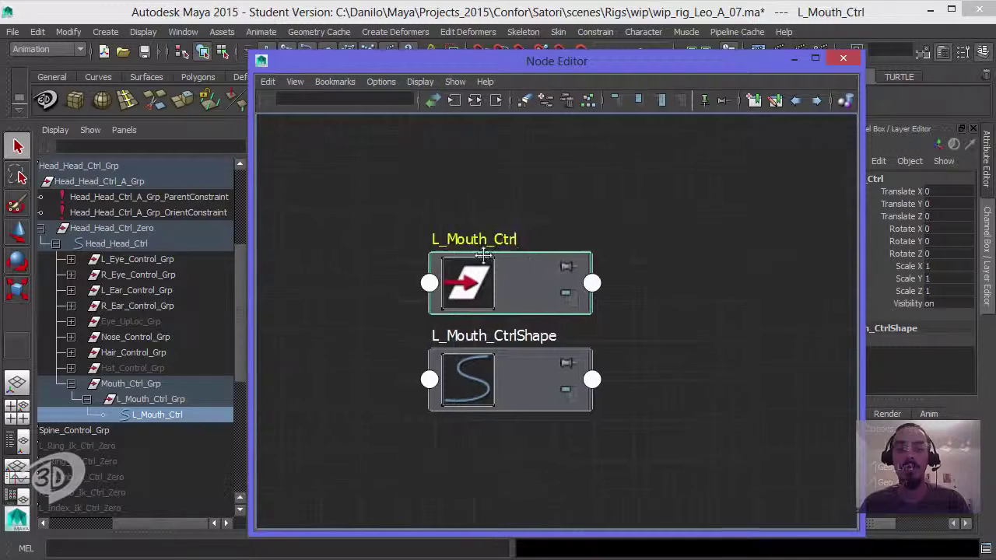
pyautogui.moveTo(493, 299); pyautogui.dragTo(644, 228)
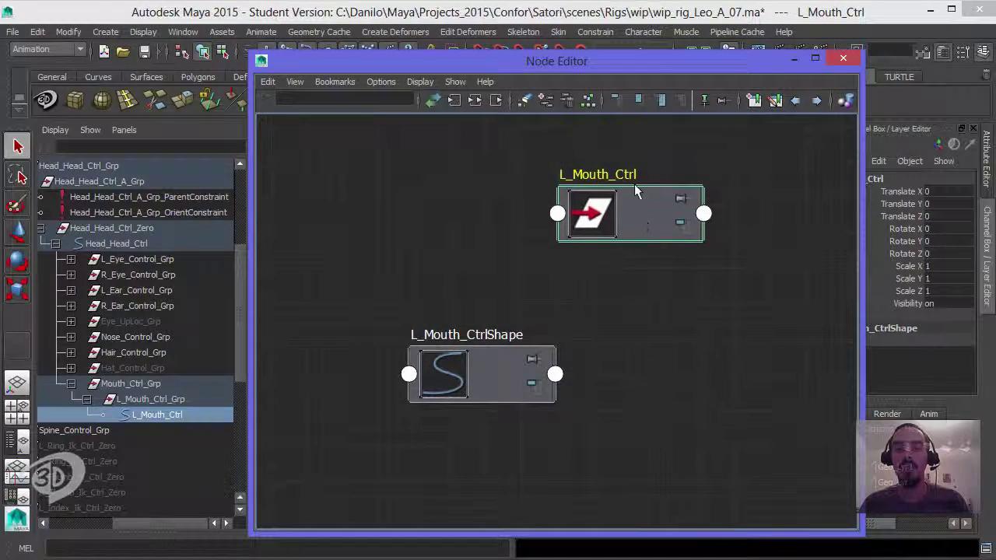
# Place the Node Editor beside the face and frame the mouth corner, with the Move tool active on L_Mouth_Ctrl
pyautogui.moveTo(641, 67); pyautogui.dragTo(453, 71)
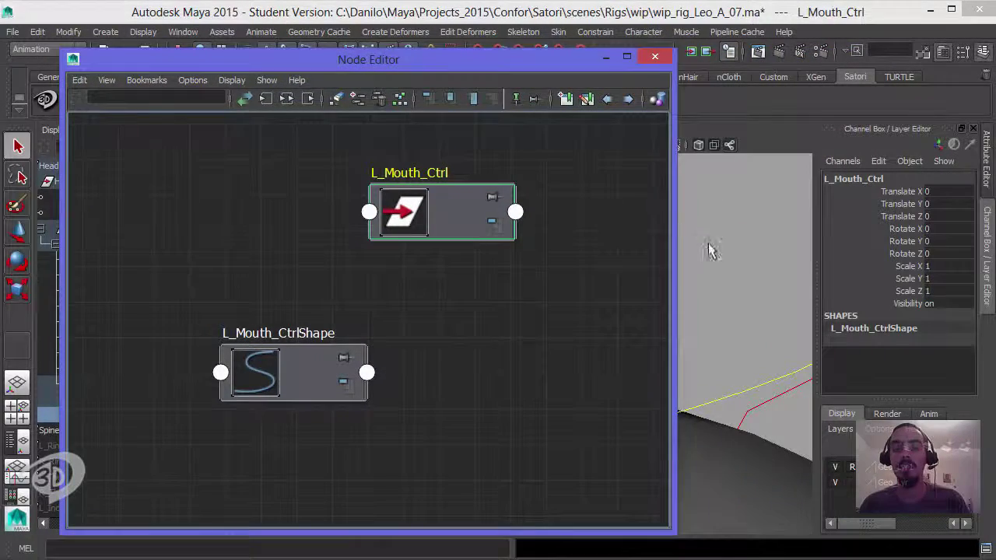
pyautogui.keyDown('alt'); pyautogui.moveTo(711, 250); pyautogui.dragTo(816, 256, button='middle'); pyautogui.keyUp('alt')
pyautogui.press('r')
pyautogui.keyDown('alt'); pyautogui.moveTo(753, 269); pyautogui.dragTo(733, 257, button='right'); pyautogui.keyUp('alt')
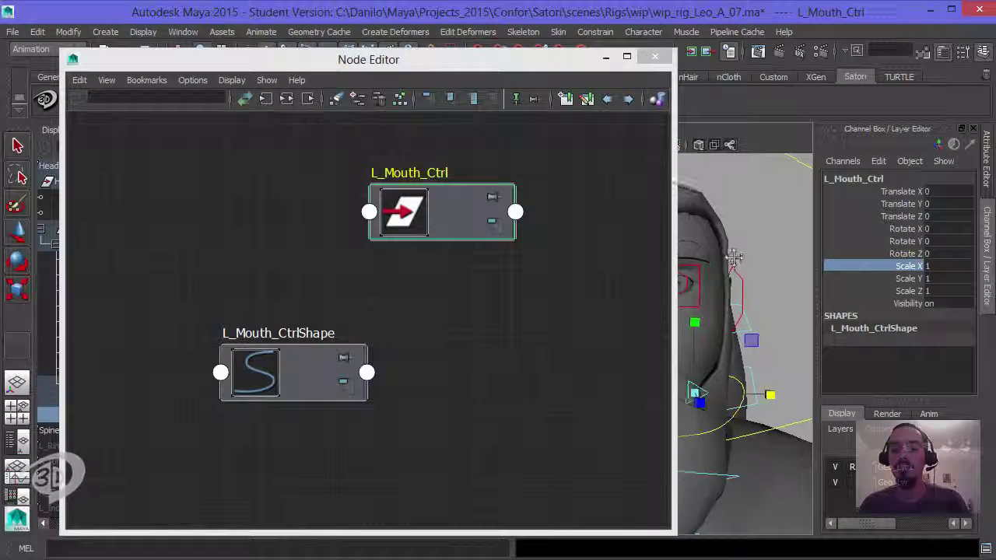
pyautogui.keyDown('alt'); pyautogui.moveTo(735, 257); pyautogui.dragTo(749, 246); pyautogui.keyUp('alt')
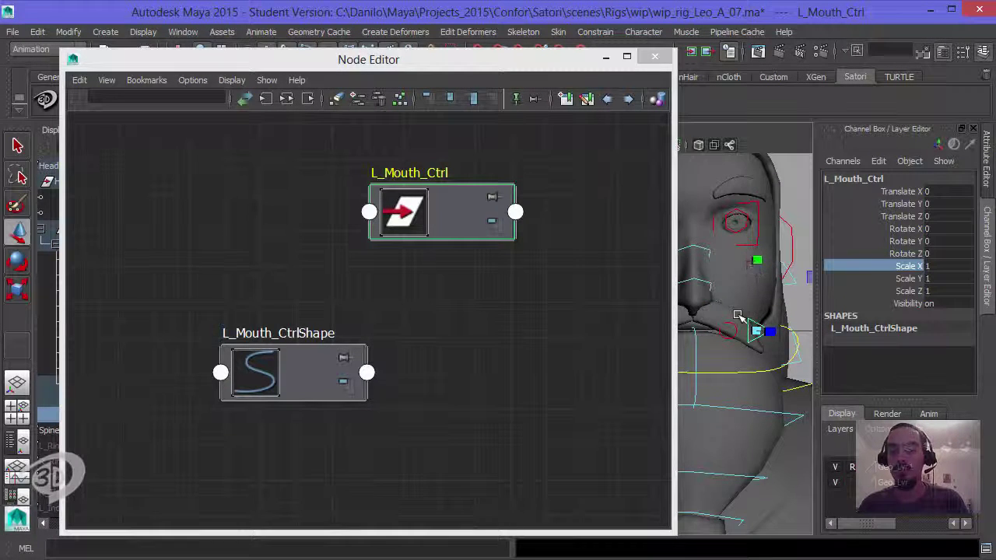
pyautogui.keyDown('alt'); pyautogui.moveTo(738, 315); pyautogui.dragTo(741, 323); pyautogui.keyUp('alt')
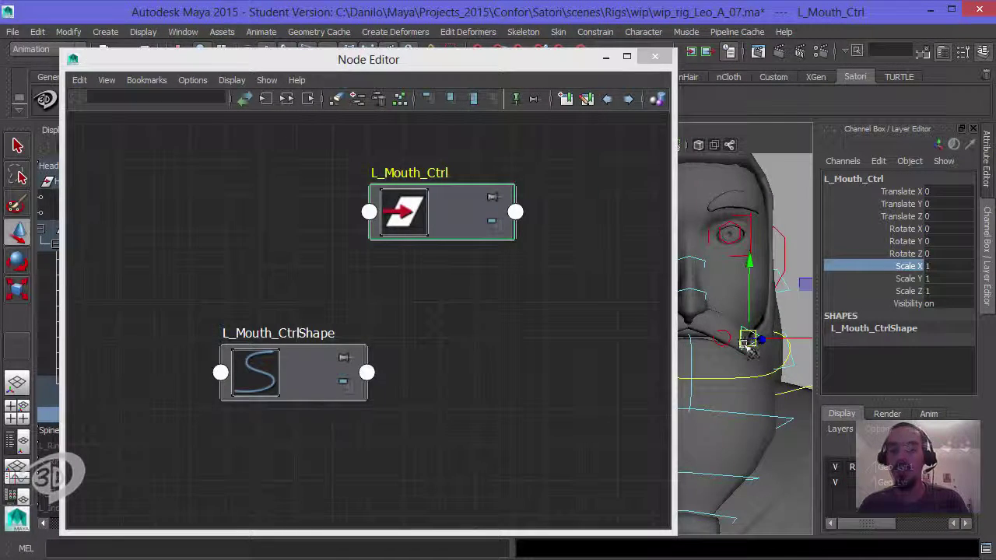
# Rearrange the L_Mouth_CtrlShape and L_Mouth_Ctrl nodes to free space beside them in the graph
pyautogui.moveTo(312, 378); pyautogui.dragTo(172, 385)
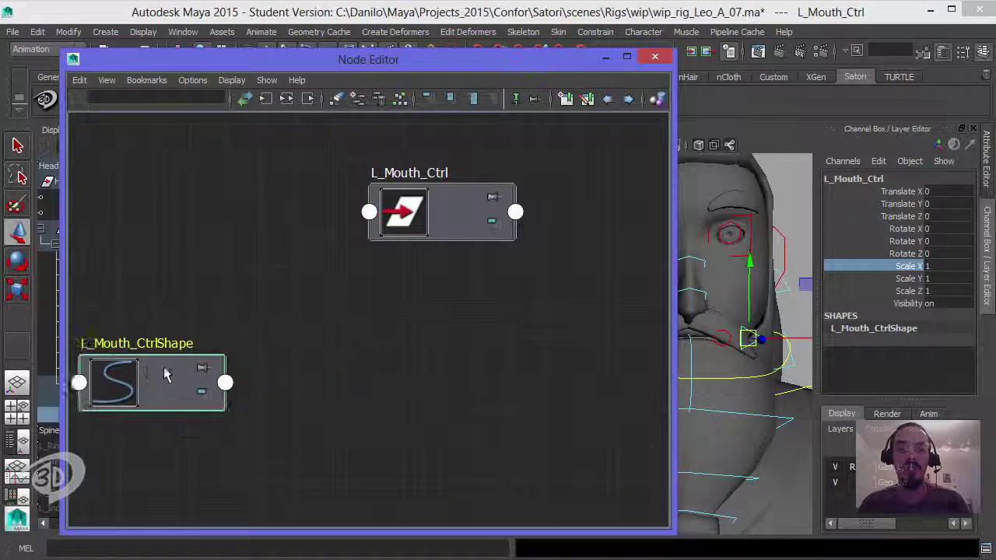
pyautogui.moveTo(459, 224); pyautogui.dragTo(335, 257)
pyautogui.keyDown('alt'); pyautogui.moveTo(429, 289); pyautogui.dragTo(356, 298, button='middle'); pyautogui.keyUp('alt')
pyautogui.scroll(-1, 355, 297)
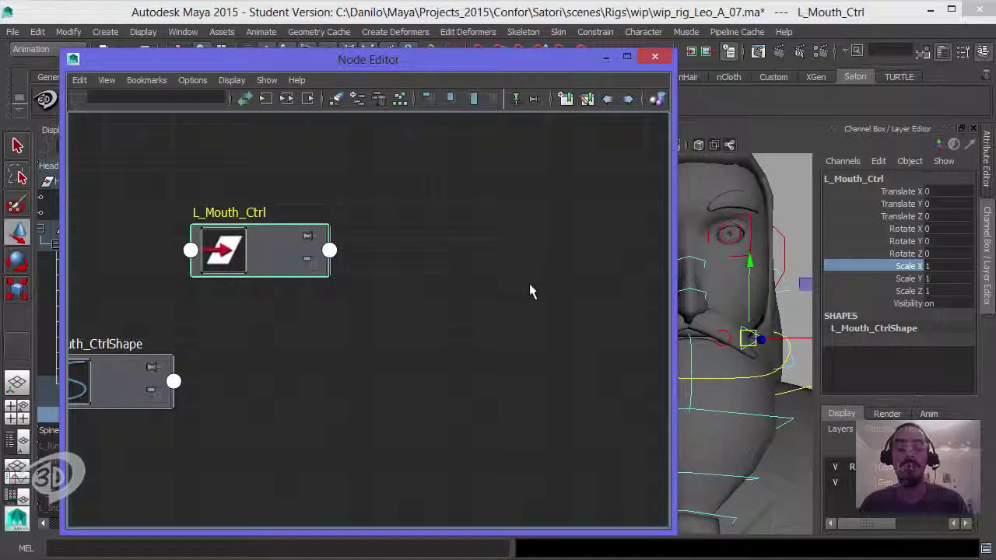
# Test moving L_Mouth_Ctrl up along Y from the mouth corner and undo the move
pyautogui.moveTo(749, 260); pyautogui.dragTo(751, 208)
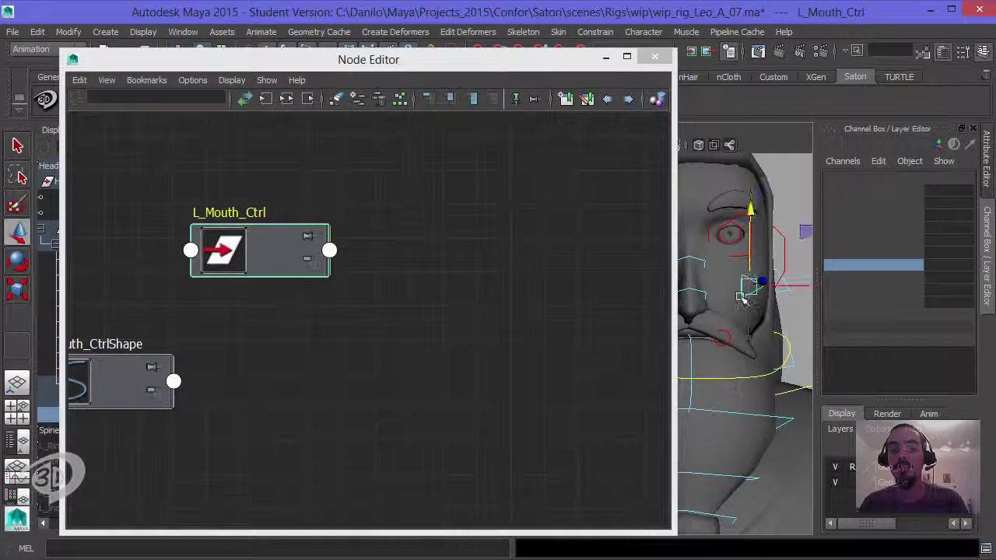
pyautogui.hotkey('ctrl', 'z')
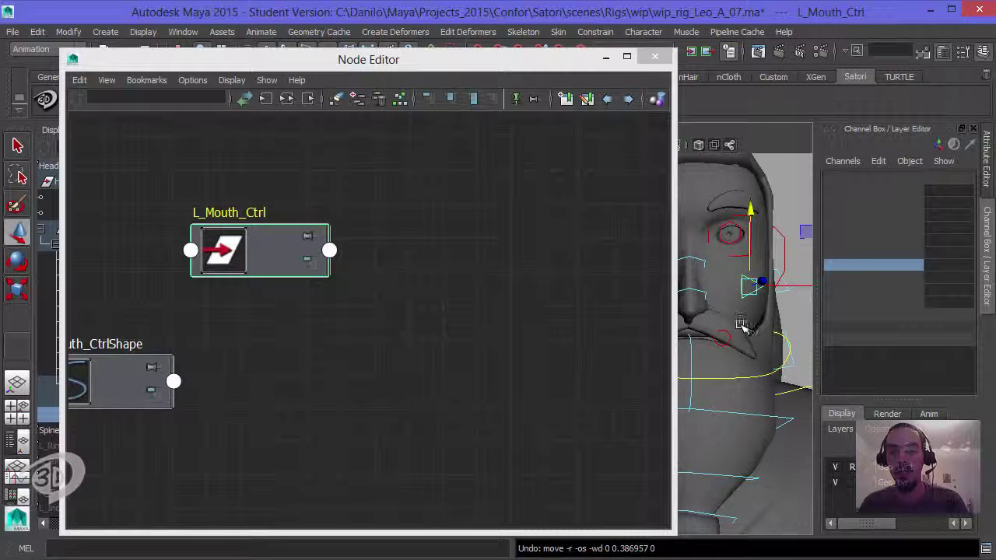
pyautogui.keyDown('alt'); pyautogui.moveTo(743, 325); pyautogui.dragTo(735, 335); pyautogui.keyUp('alt')
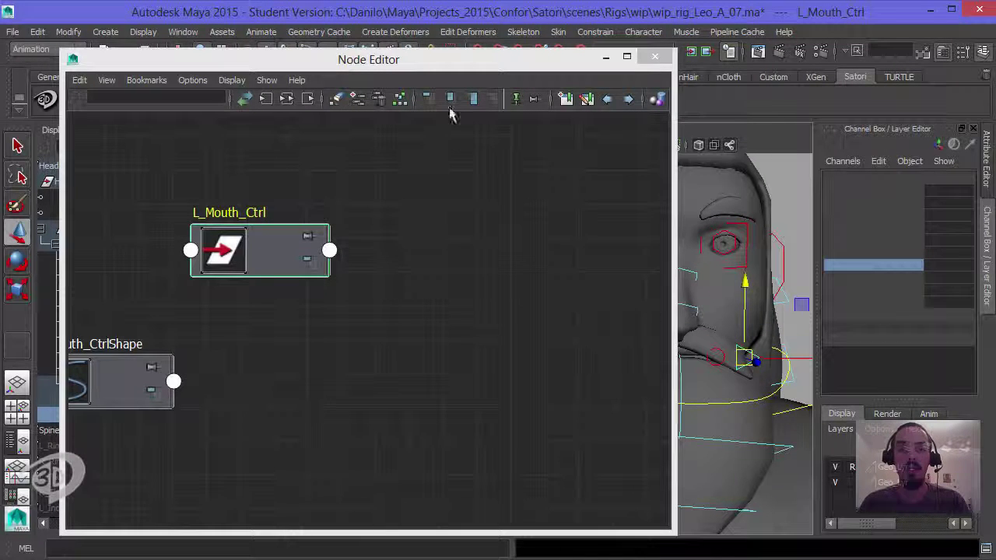
# Create a clamp node beside L_Mouth_Ctrl in the Node Editor graph
pyautogui.moveTo(436, 59); pyautogui.dragTo(413, 53)
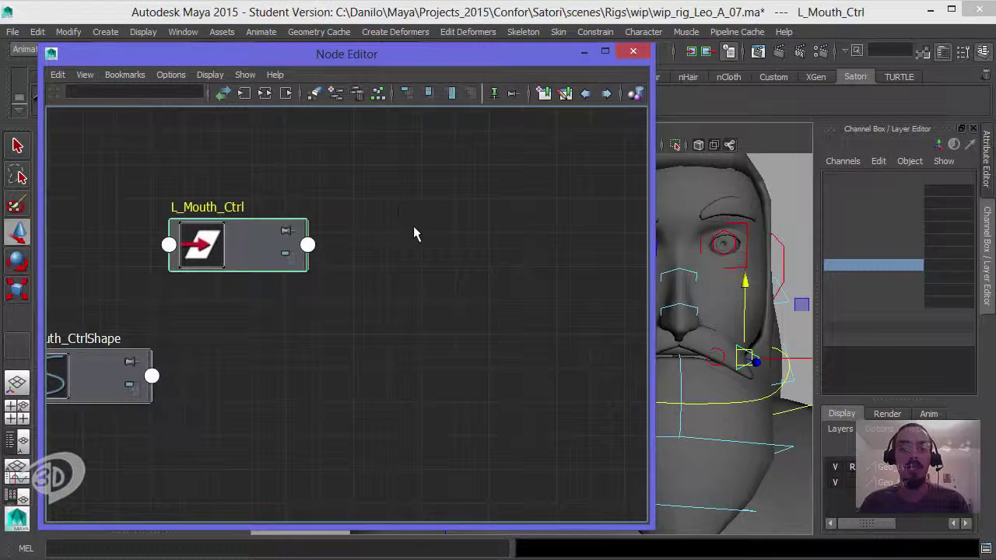
pyautogui.click(260, 241)
pyautogui.press('Tab')
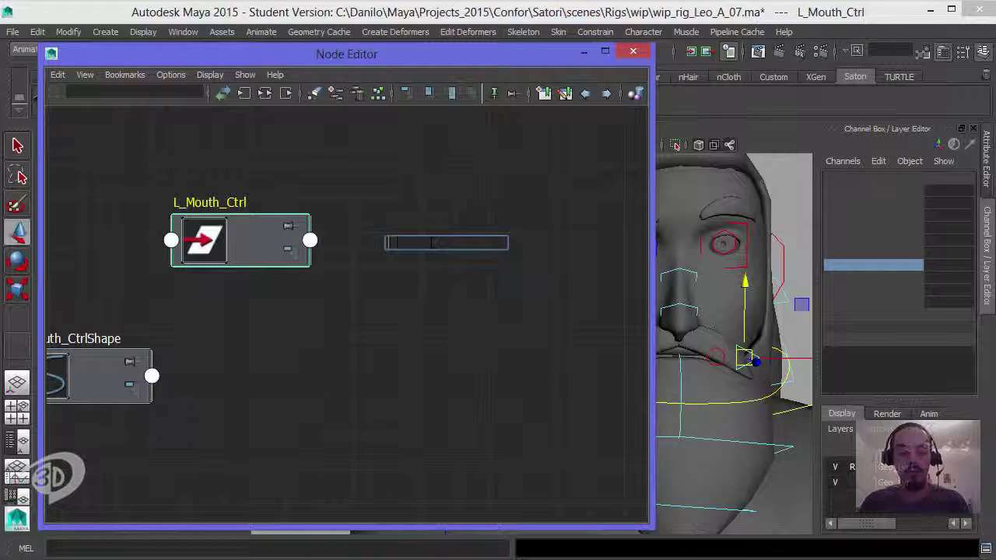
pyautogui.write('clamp')
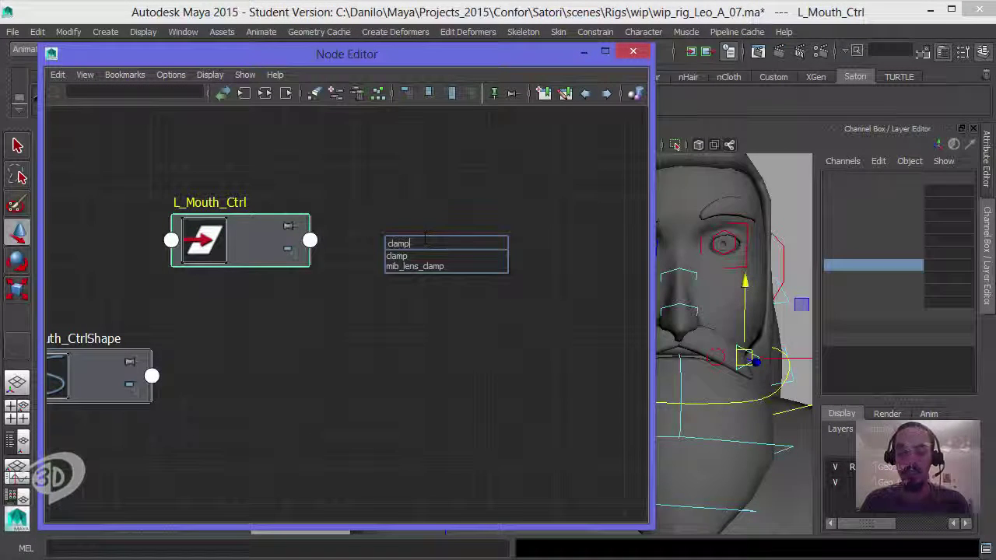
pyautogui.press('Down')
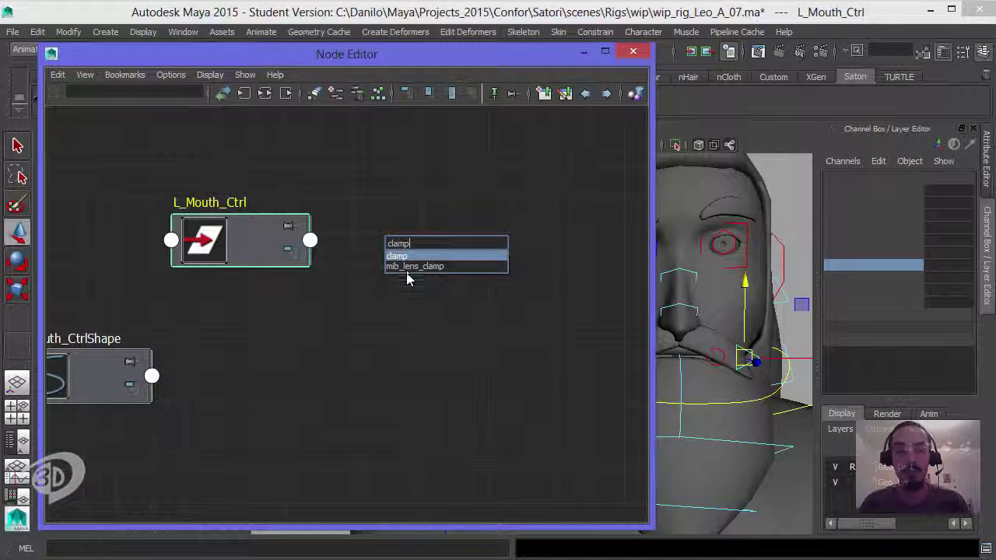
pyautogui.click(409, 257)
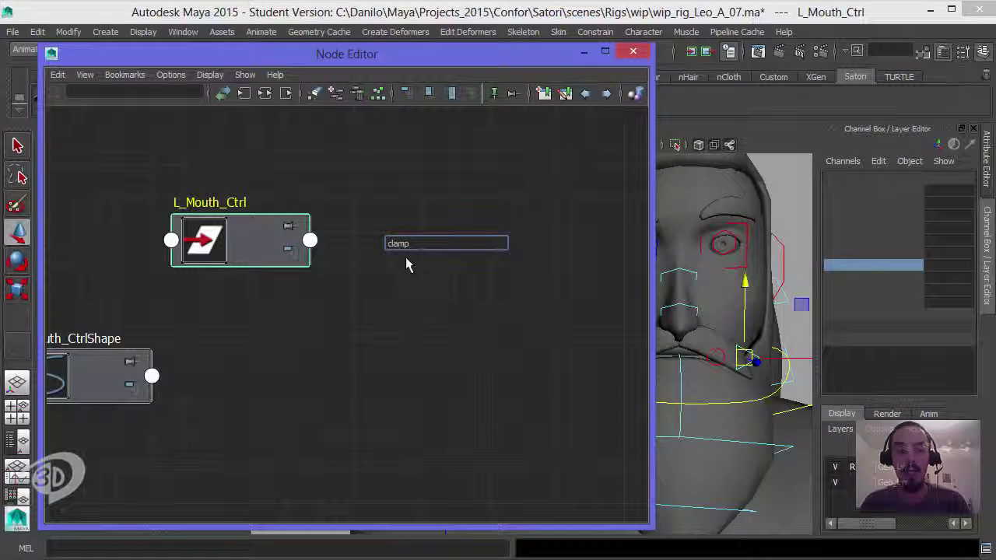
pyautogui.press('Return')
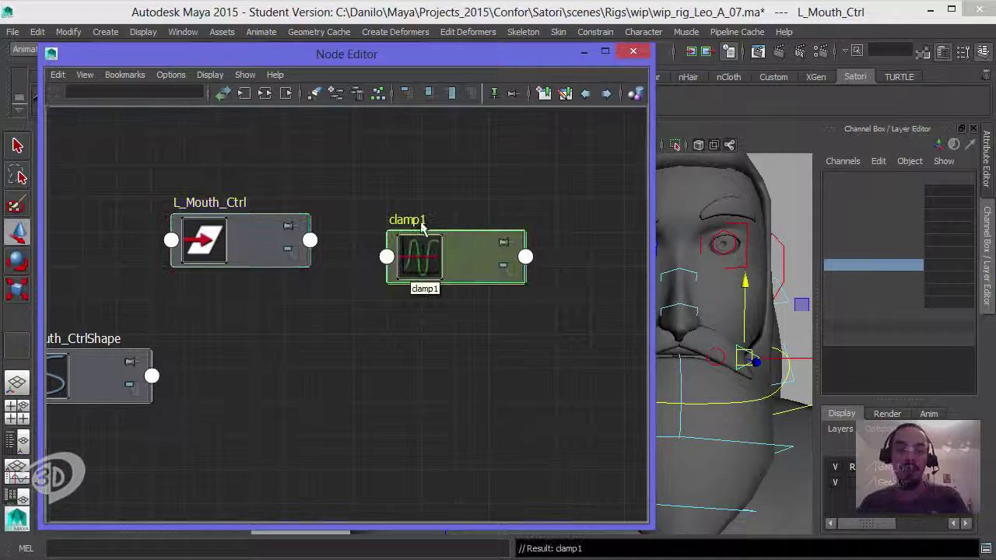
# Place the new clamp node higher up beside L_Mouth_Ctrl and rename it Smile_Clp
pyautogui.moveTo(465, 263); pyautogui.dragTo(465, 197)
pyautogui.click(422, 156)
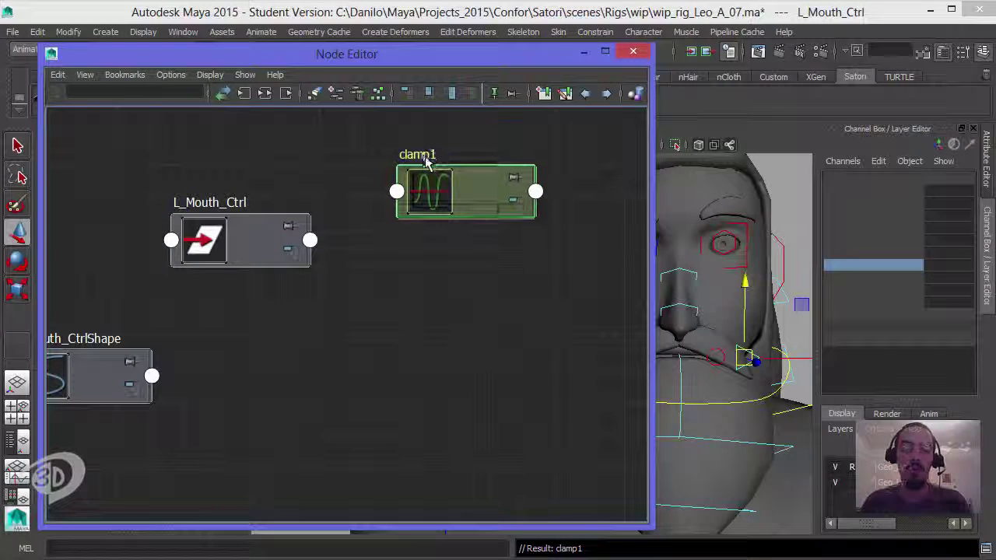
pyautogui.doubleClick(425, 156)
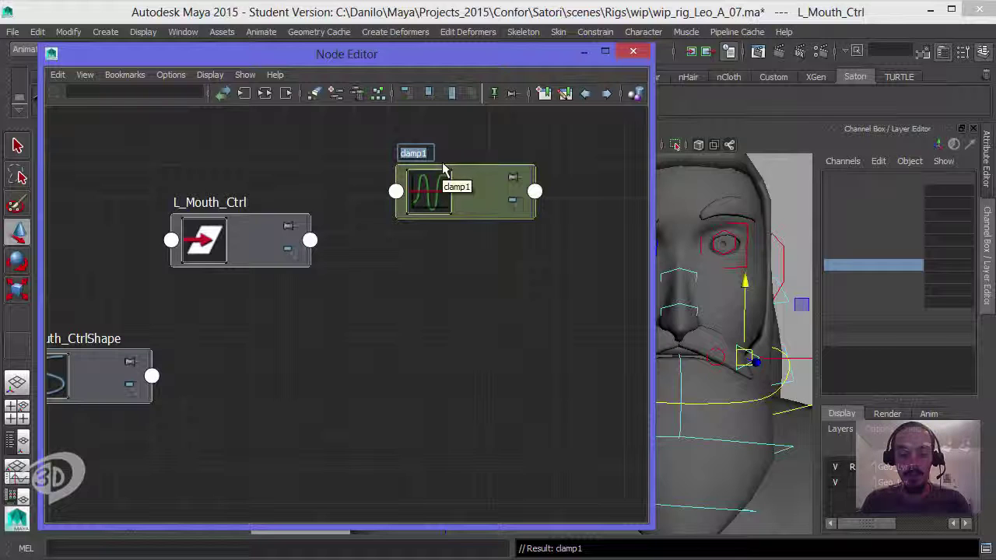
pyautogui.write('s')
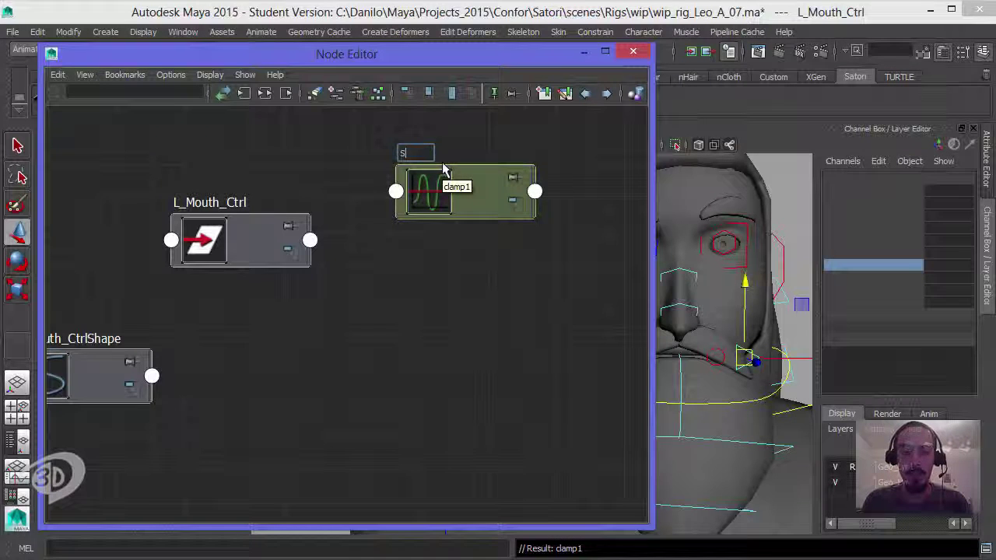
pyautogui.write('mile_Ctrl')
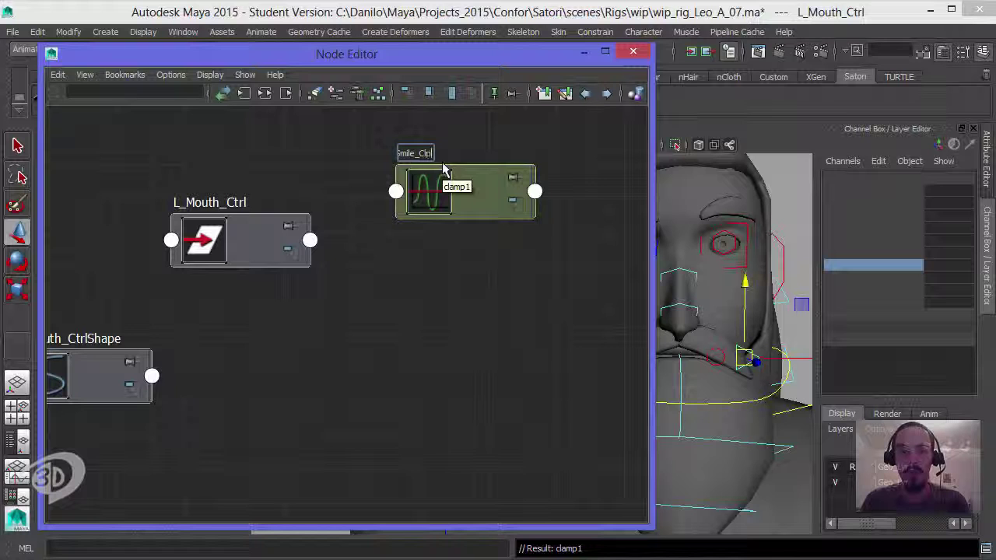
pyautogui.press('Return')
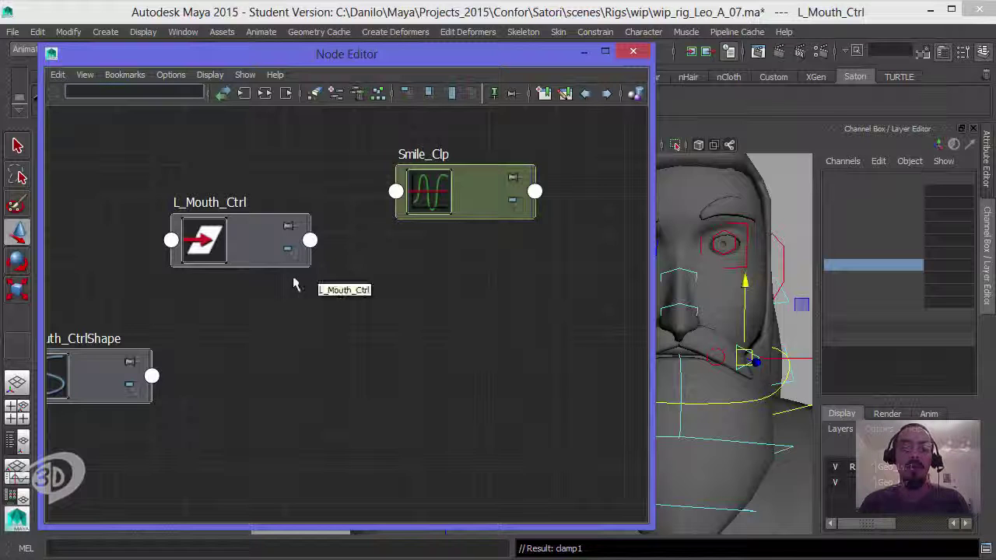
# Expand the attributes of both nodes and connect L_Mouth_Ctrl's Translate Y to Smile_Clp's Input R
pyautogui.click(290, 253)
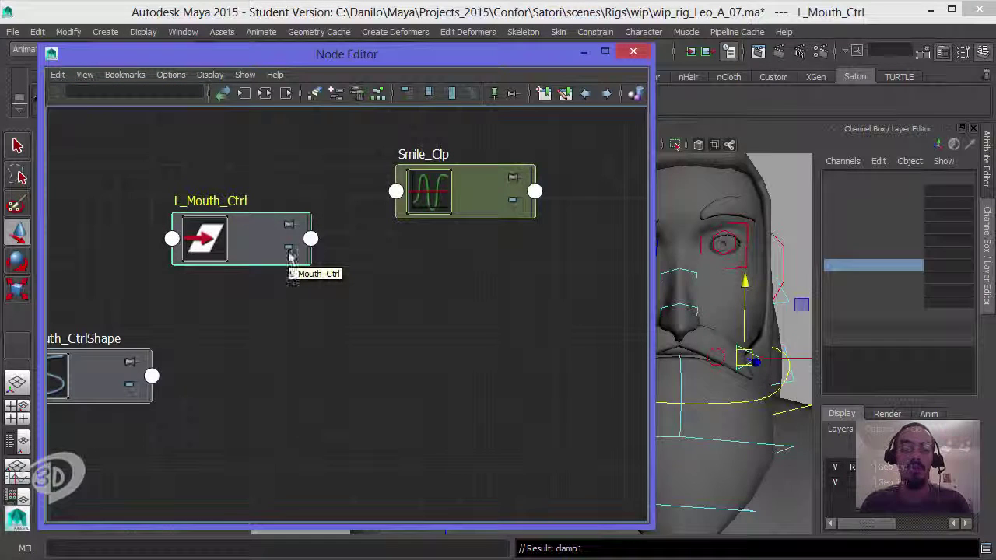
pyautogui.click(291, 251)
pyautogui.click(517, 205)
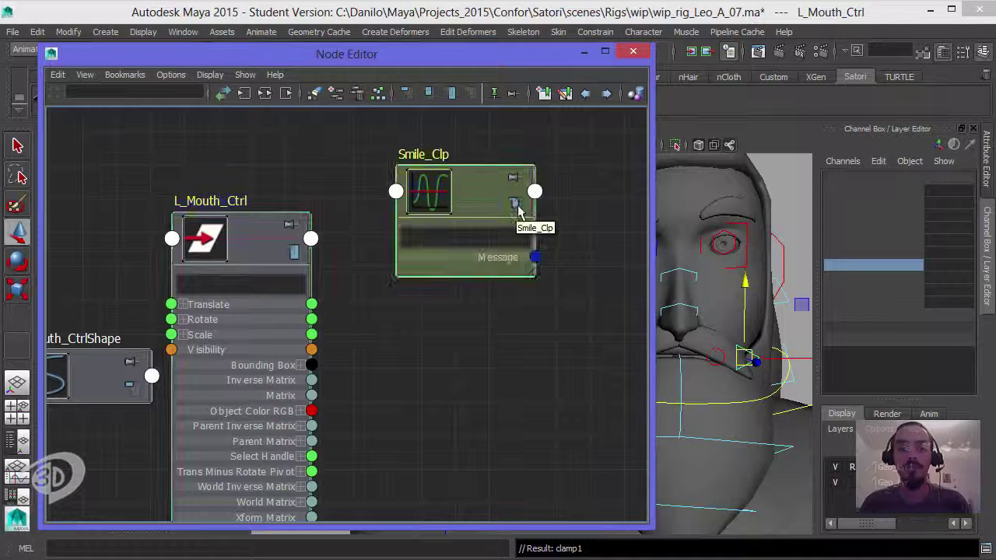
pyautogui.click(517, 205)
pyautogui.click(402, 287)
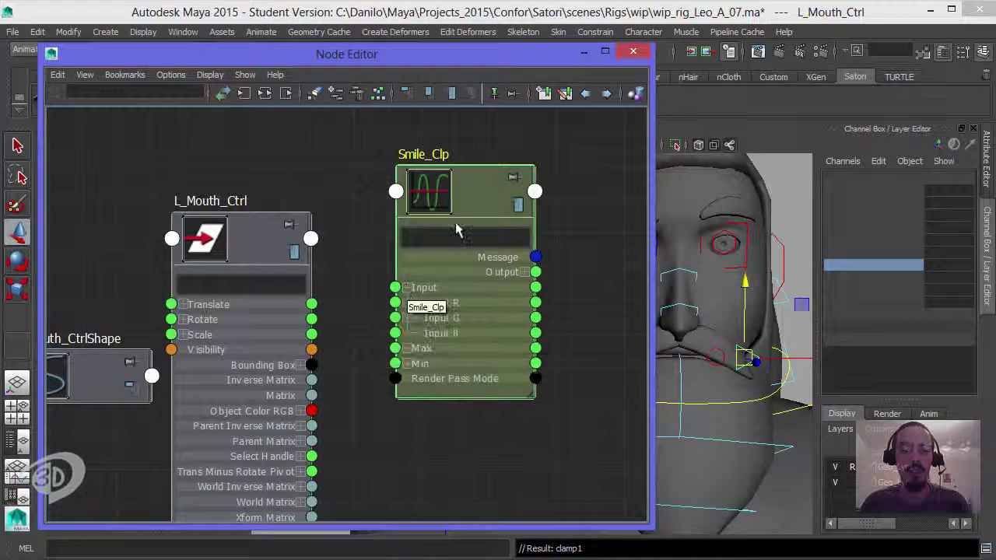
pyautogui.moveTo(456, 229); pyautogui.dragTo(514, 169)
pyautogui.click(182, 305)
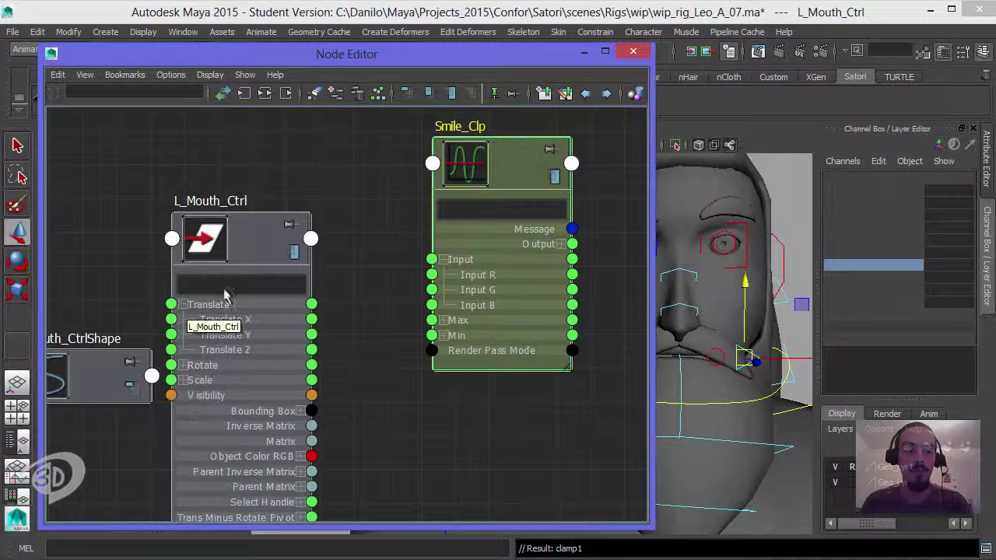
pyautogui.moveTo(312, 334); pyautogui.dragTo(455, 294)
pyautogui.moveTo(513, 170); pyautogui.dragTo(487, 186)
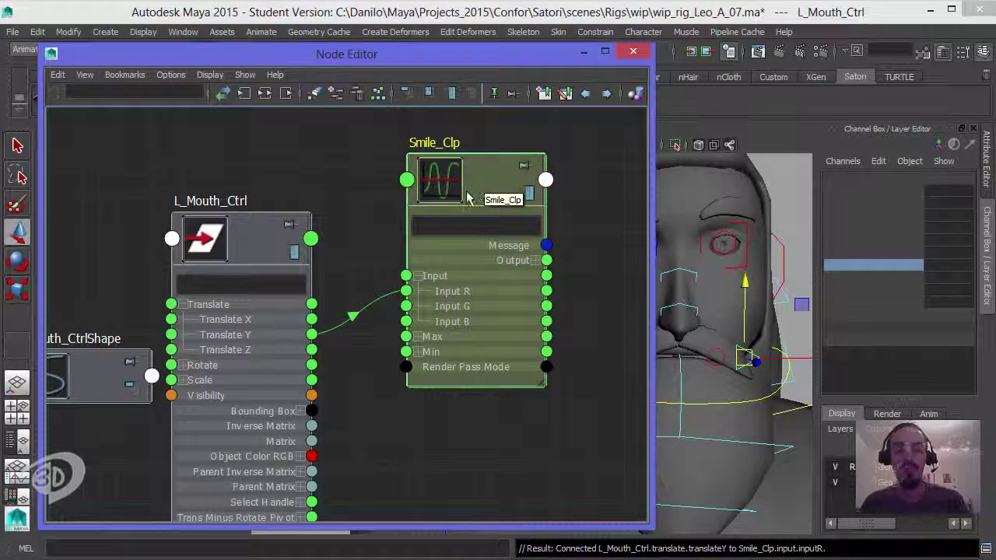
# Set the first Max value of the Smile_Clp node to 1000
pyautogui.doubleClick(467, 199)
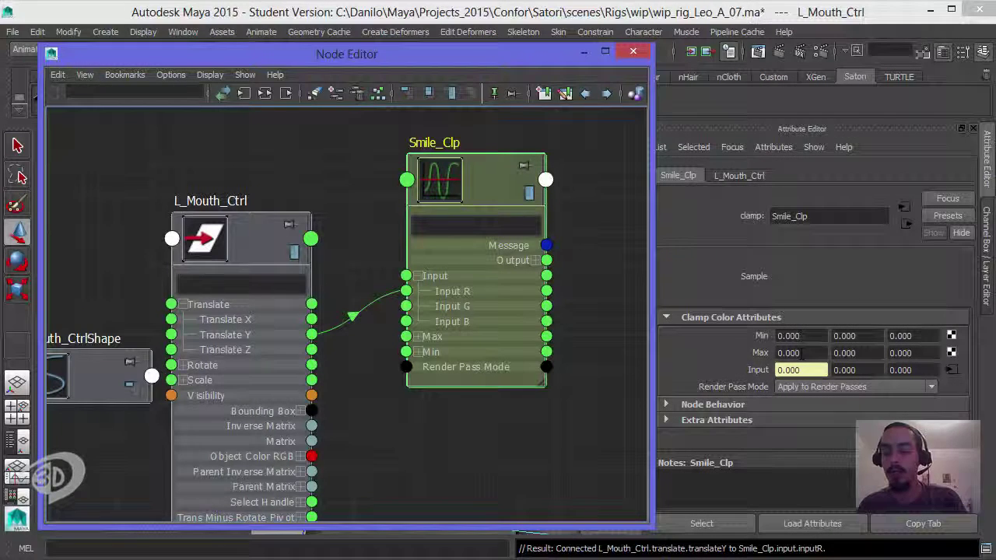
pyautogui.click(804, 353)
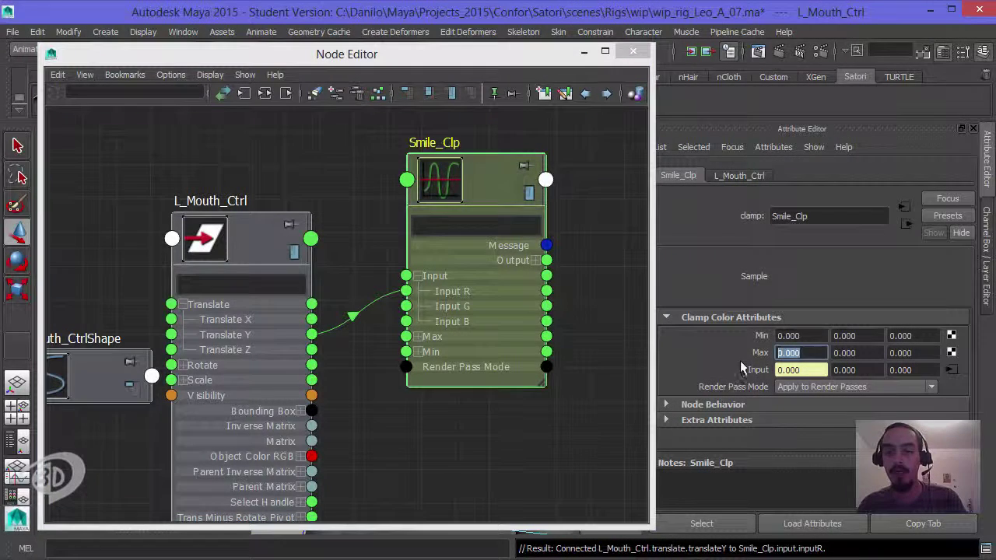
pyautogui.write('1000')
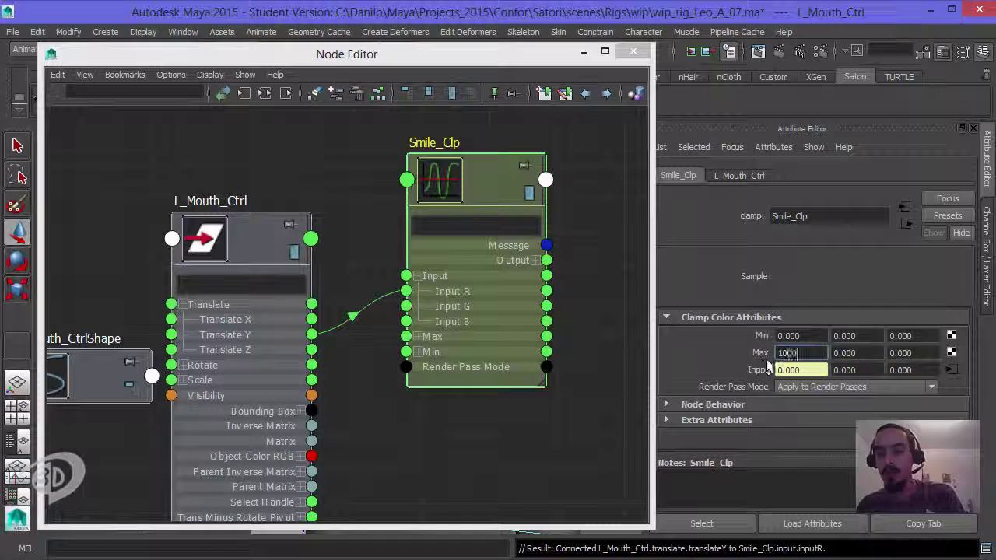
pyautogui.press('Return')
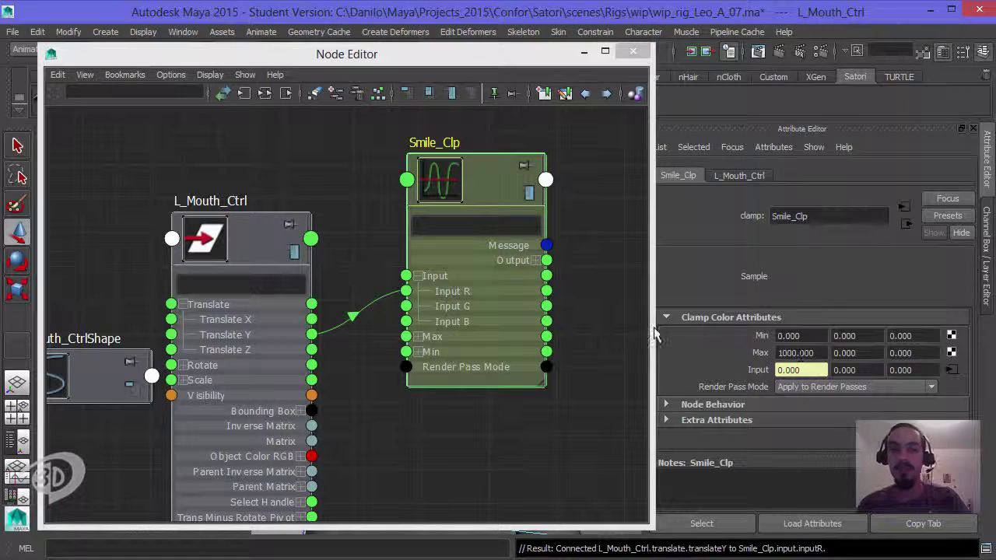
# Expand Smile_Clp's Output channels and make free space beyond the node in the graph
pyautogui.click(535, 260)
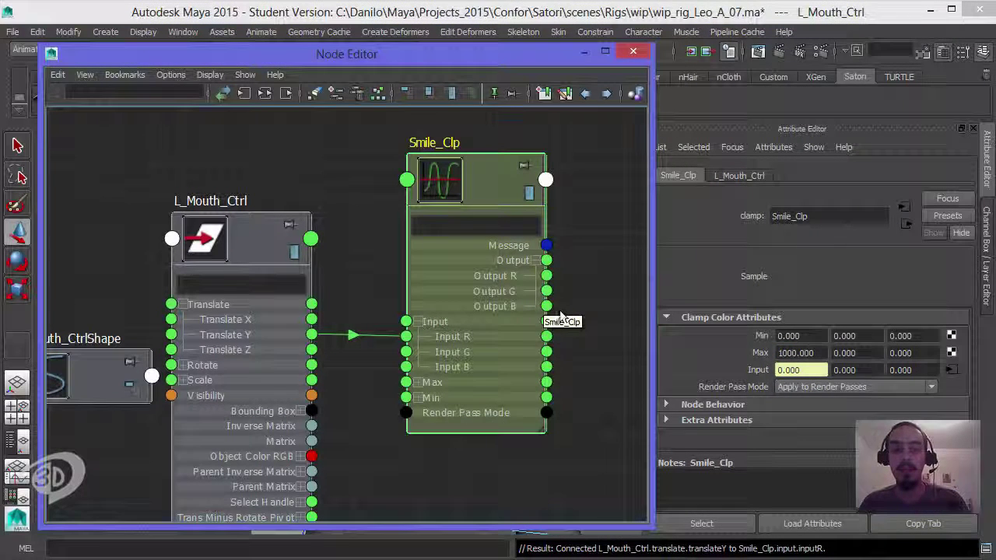
pyautogui.moveTo(504, 194); pyautogui.dragTo(507, 179)
pyautogui.keyDown('alt'); pyautogui.moveTo(599, 244); pyautogui.dragTo(437, 265, button='middle'); pyautogui.keyUp('alt')
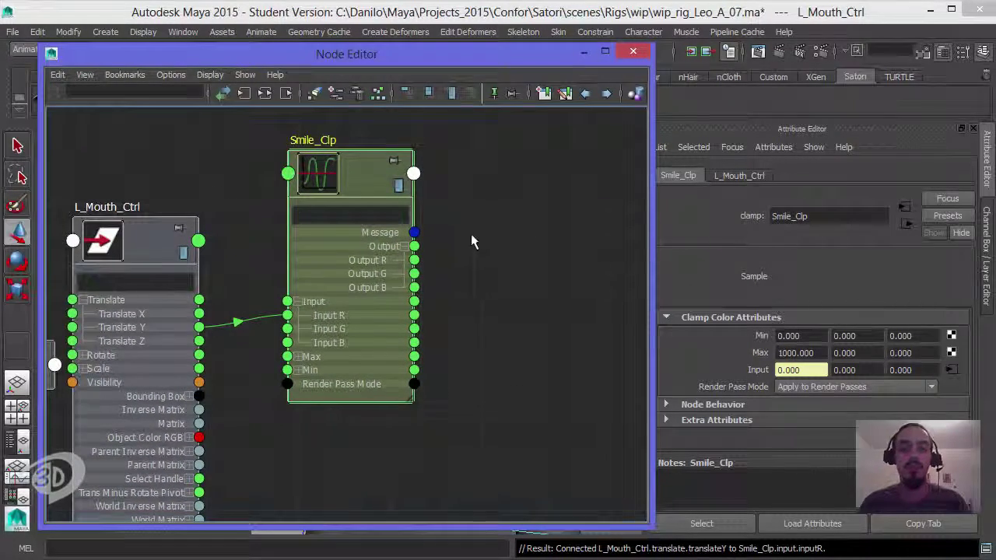
# Move the Node Editor clear of the surrounding interface and select the Recept_BS node by its name
pyautogui.moveTo(56, 53); pyautogui.dragTo(375, 154)
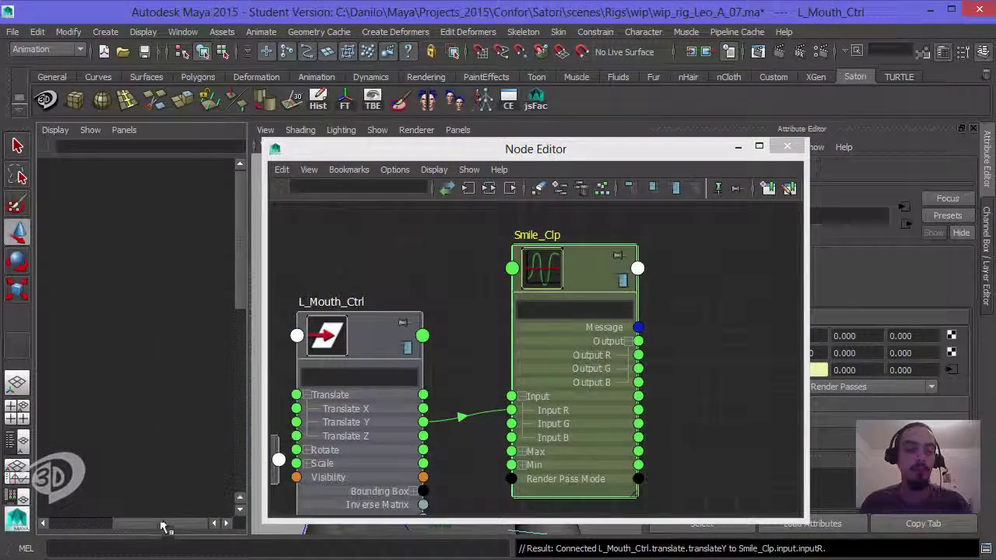
pyautogui.moveTo(591, 149); pyautogui.dragTo(450, 150)
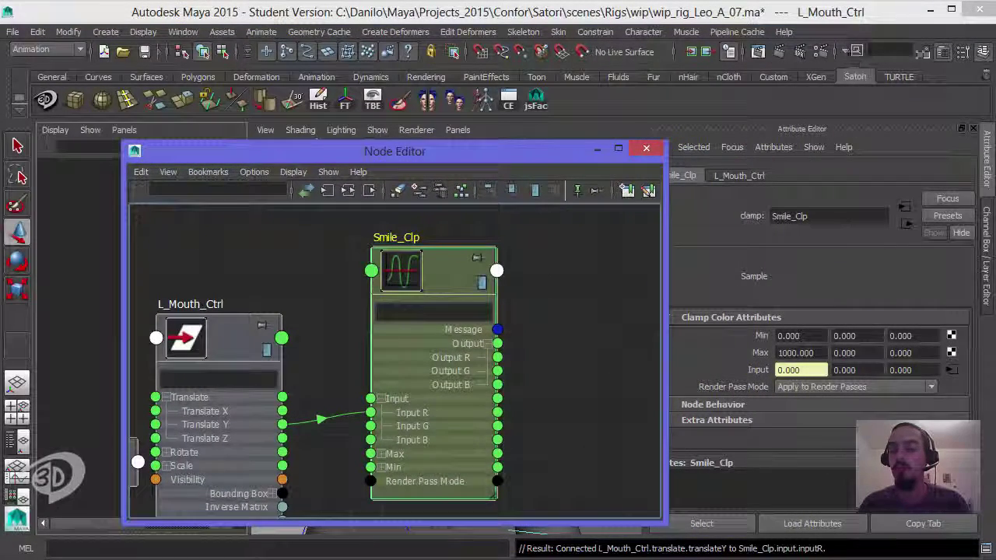
pyautogui.click(884, 72)
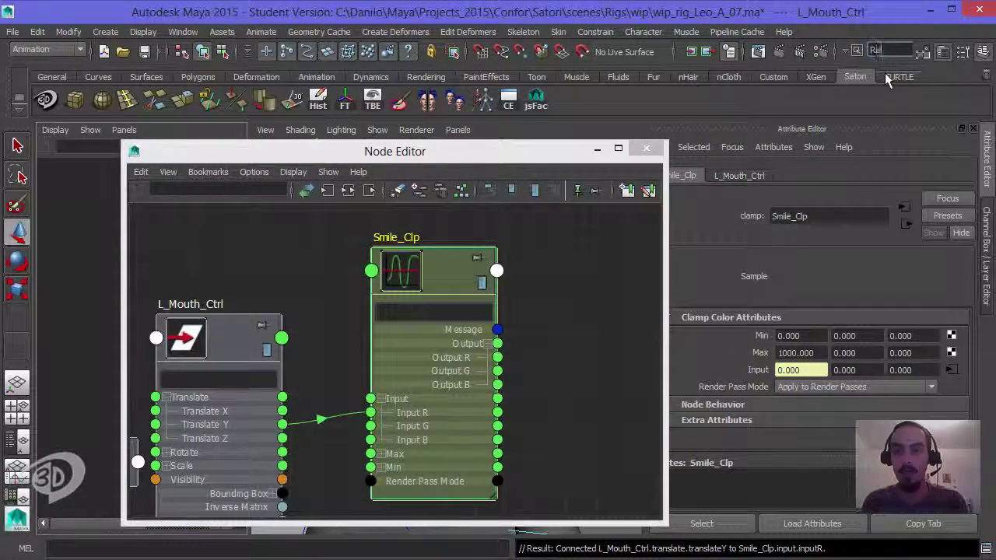
pyautogui.write('Recpt_')
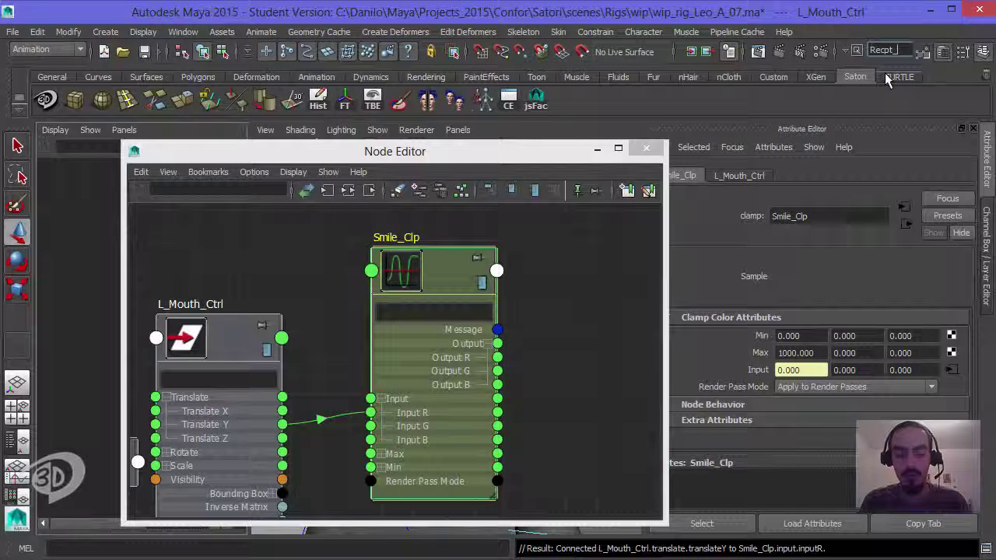
pyautogui.write('BS')
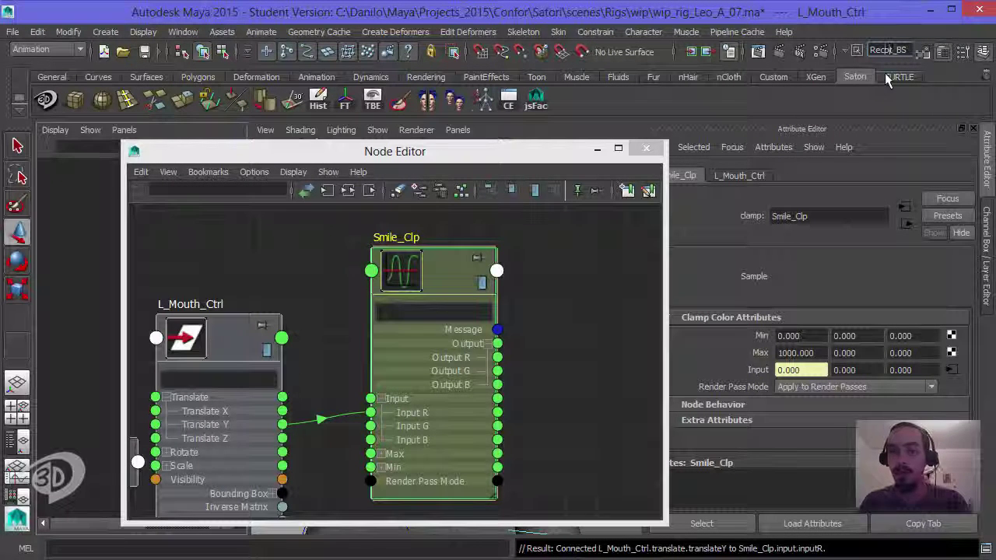
pyautogui.press('Return')
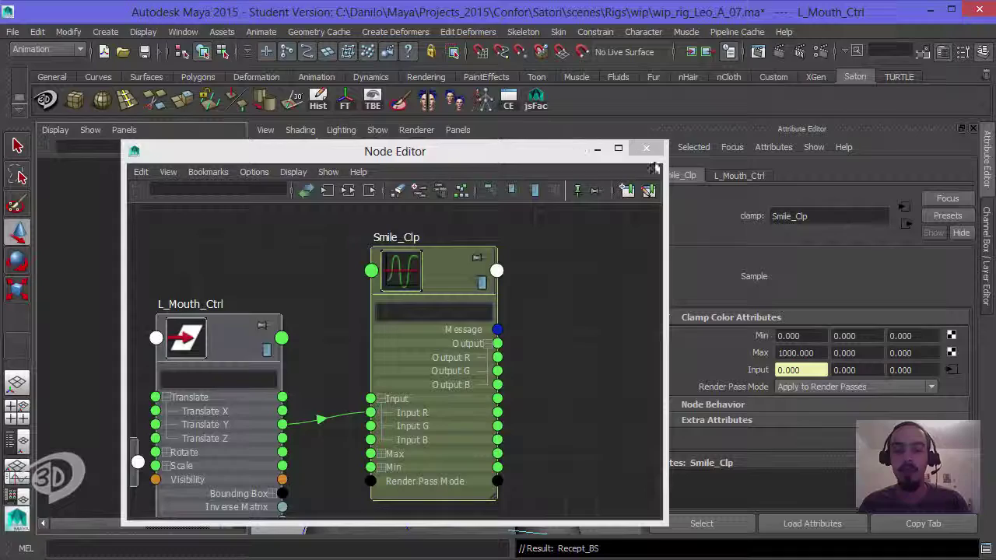
# Add Recept_BS to the Node Editor graph and place it on the output side of Smile_Clp
pyautogui.click(419, 190)
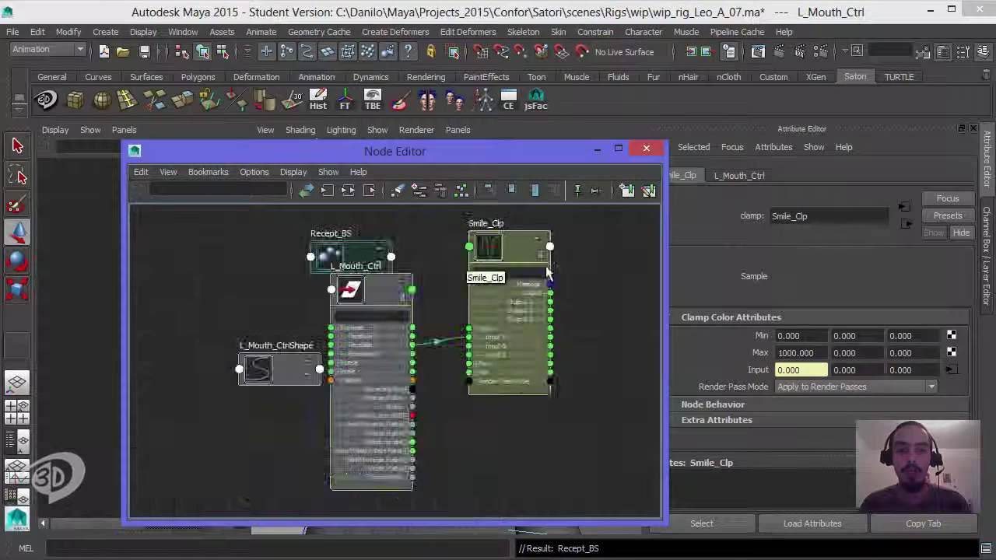
pyautogui.moveTo(265, 246); pyautogui.dragTo(571, 234)
pyautogui.keyDown('alt'); pyautogui.moveTo(515, 313); pyautogui.dragTo(468, 294, button='middle'); pyautogui.keyUp('alt')
pyautogui.moveTo(397, 159); pyautogui.dragTo(326, 111)
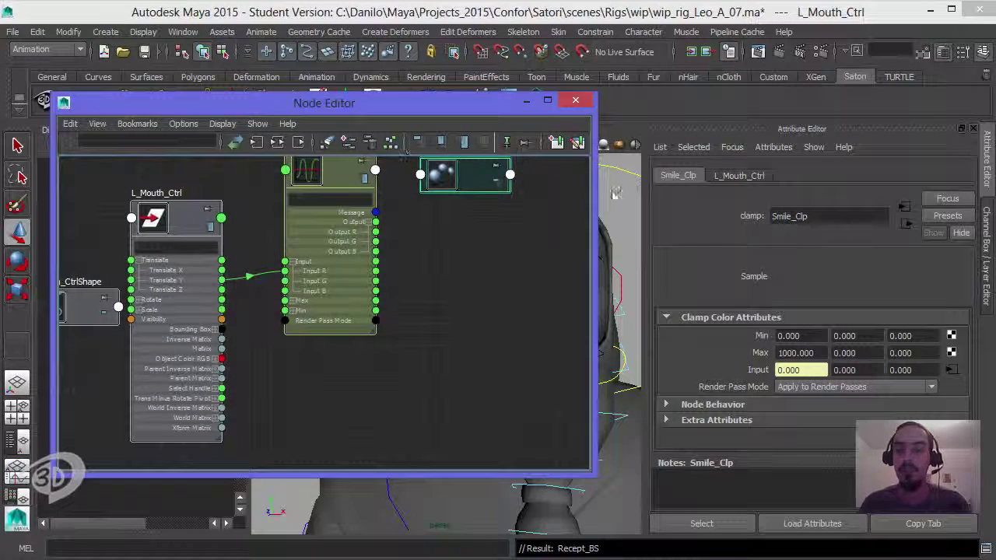
pyautogui.moveTo(465, 330)
pyautogui.keyDown('alt'); pyautogui.mouseDown(button='middle')
pyautogui.moveTo(444, 350)
pyautogui.moveTo(459, 324)
pyautogui.mouseUp(button='middle'); pyautogui.keyUp('alt')
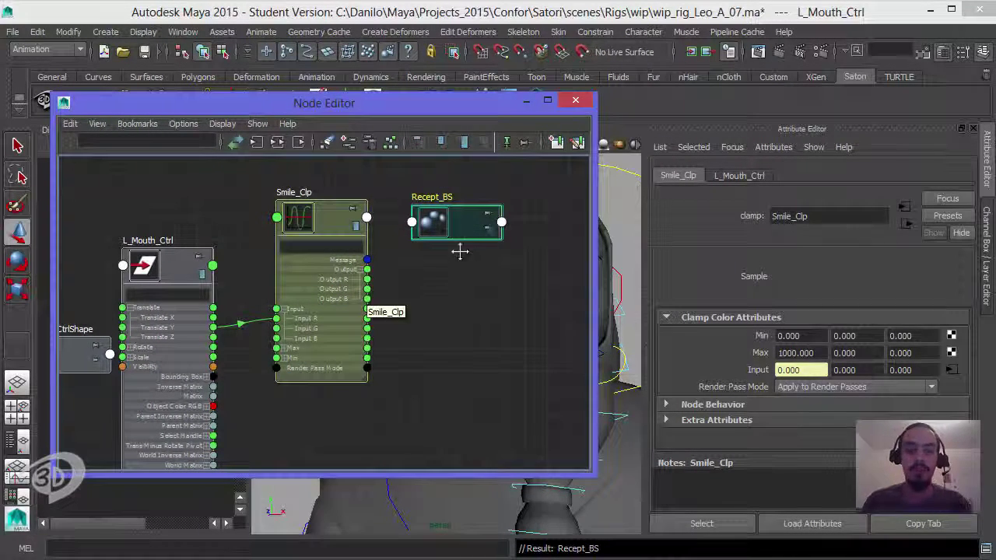
pyautogui.keyDown('alt'); pyautogui.moveTo(429, 316); pyautogui.dragTo(412, 278, button='middle'); pyautogui.keyUp('alt')
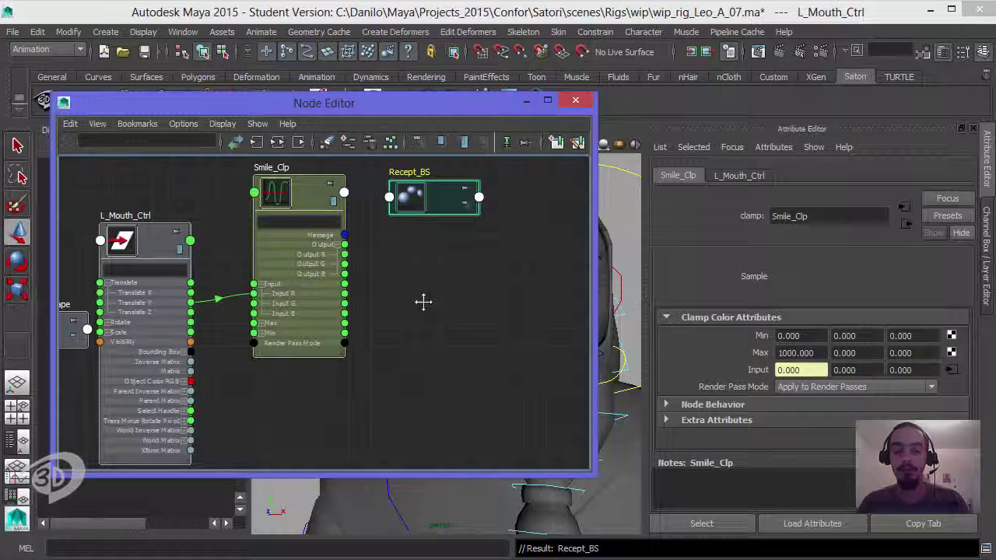
# Expand Recept_BS's Weight targets and connect Smile_Clp's Output R to L_Smile_Tgt_Grp
pyautogui.press('2')
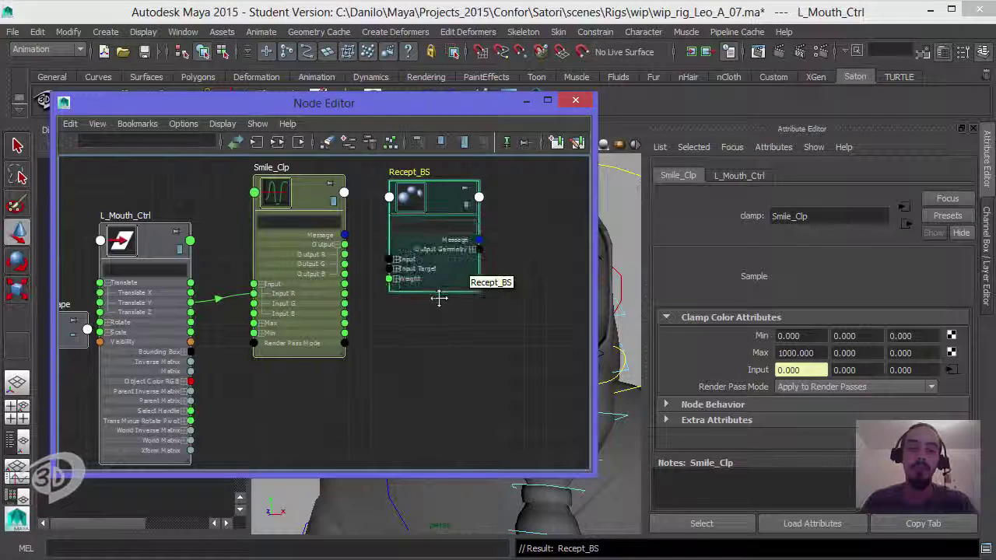
pyautogui.click(396, 278)
pyautogui.moveTo(446, 204); pyautogui.dragTo(475, 155)
pyautogui.scroll(5, 389, 285)
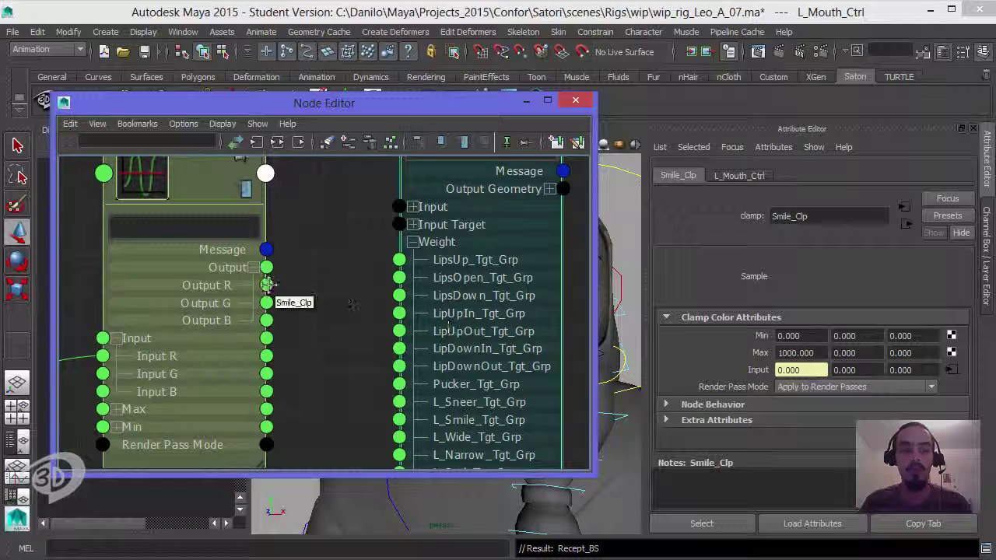
pyautogui.scroll(-6, 459, 356)
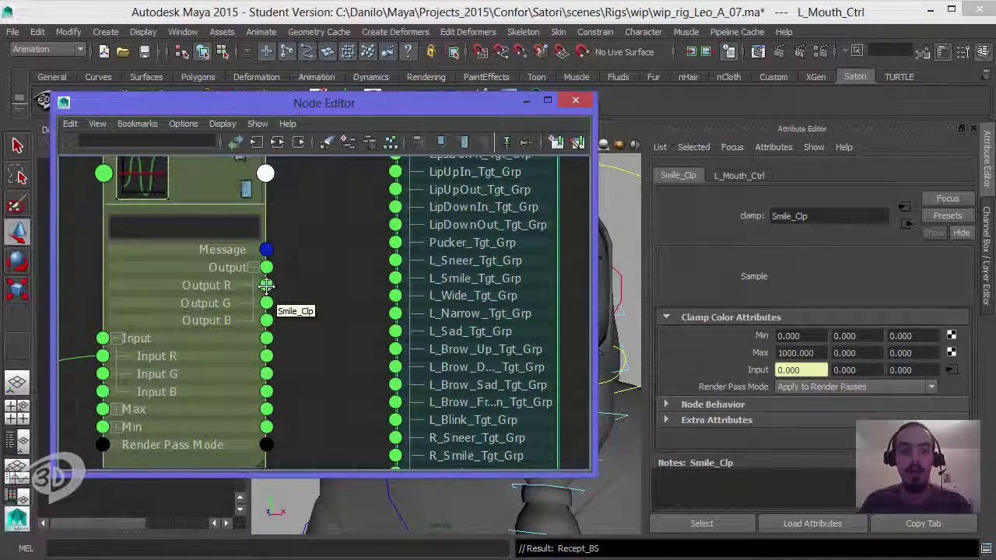
pyautogui.moveTo(266, 285); pyautogui.dragTo(416, 282)
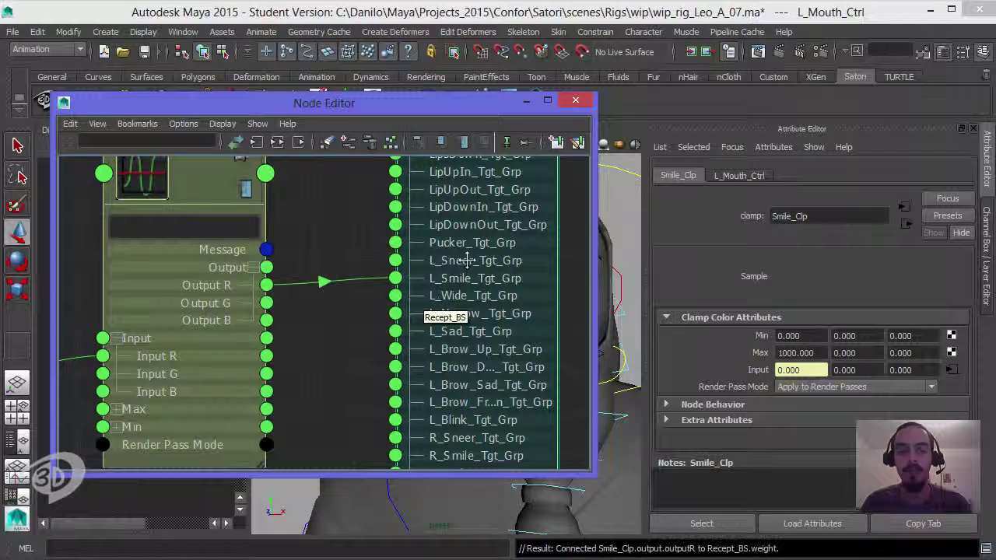
# Uncover the face in the viewport, test the smile connection by lowering L_Mouth_Ctrl, and undo the move
pyautogui.moveTo(482, 105); pyautogui.dragTo(355, 121)
pyautogui.keyDown('alt'); pyautogui.moveTo(589, 317); pyautogui.dragTo(569, 329); pyautogui.keyUp('alt')
pyautogui.moveTo(557, 218); pyautogui.dragTo(553, 399)
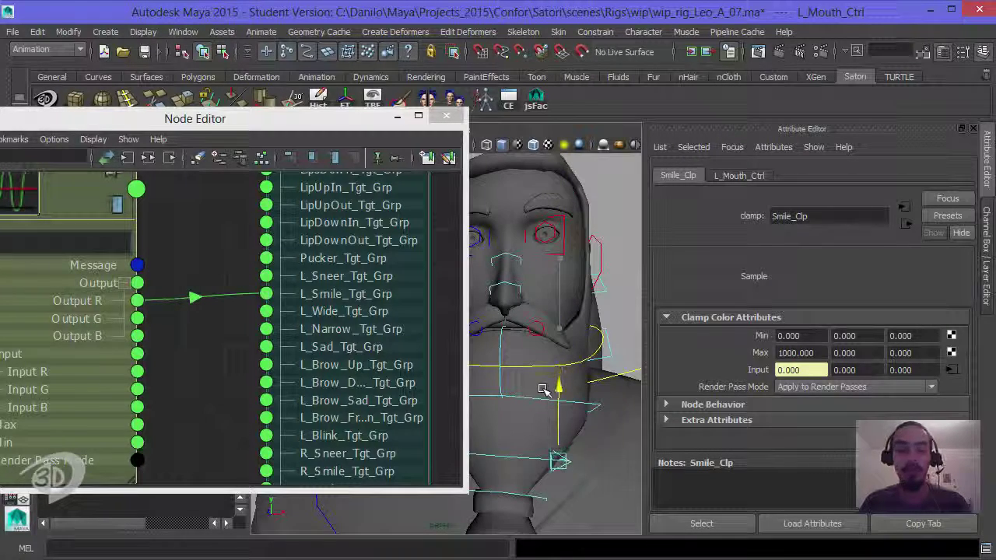
pyautogui.click(200, 291)
pyautogui.press('f')
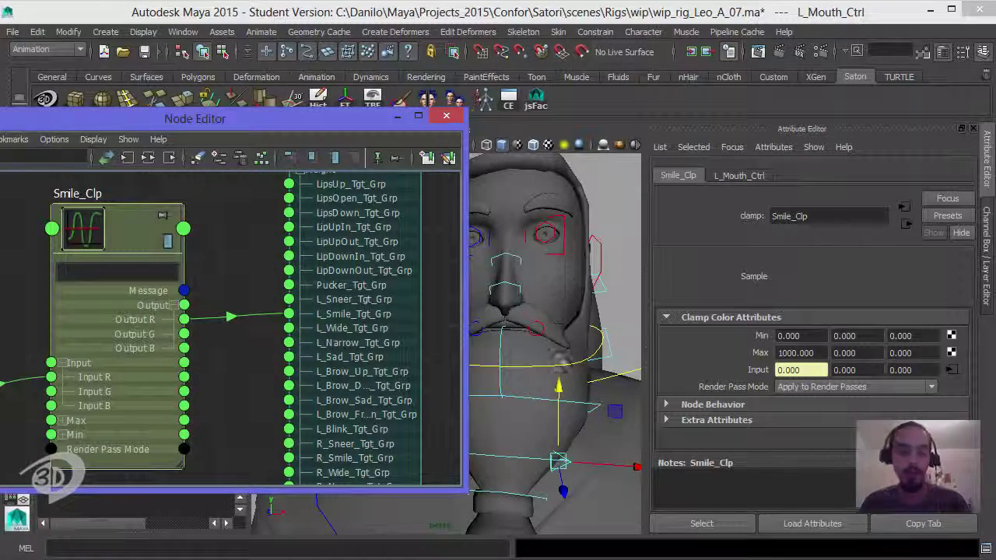
pyautogui.hotkey('ctrl', 'z')
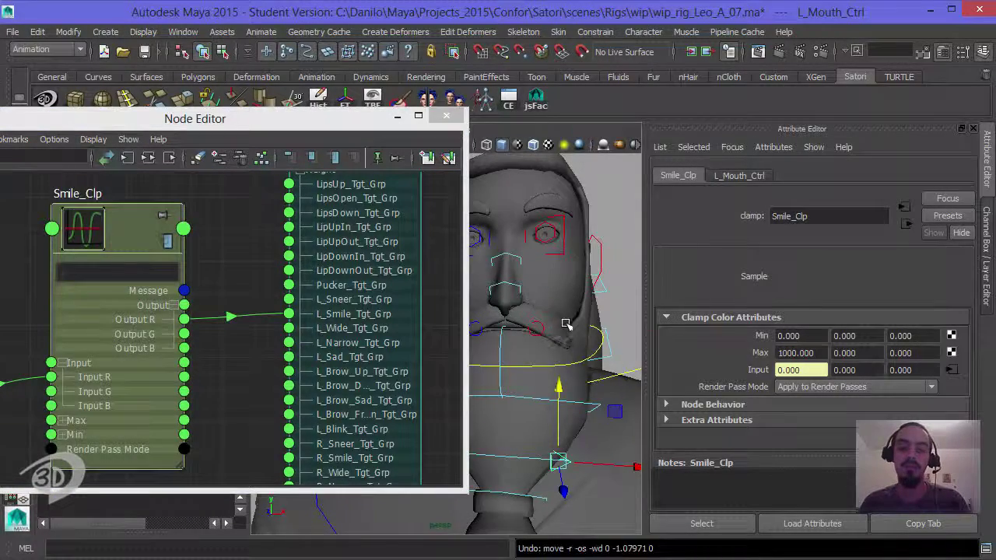
pyautogui.moveTo(566, 327)
pyautogui.keyDown('alt'); pyautogui.mouseDown()
pyautogui.moveTo(580, 327)
pyautogui.moveTo(562, 328)
pyautogui.mouseUp(); pyautogui.keyUp('alt')
# Move the L_Mouth_Ctrl node lower in the graph, leaving room for another clamp node below Smile_Clp
pyautogui.keyDown('alt'); pyautogui.moveTo(240, 279); pyautogui.dragTo(288, 276, button='middle'); pyautogui.keyUp('alt')
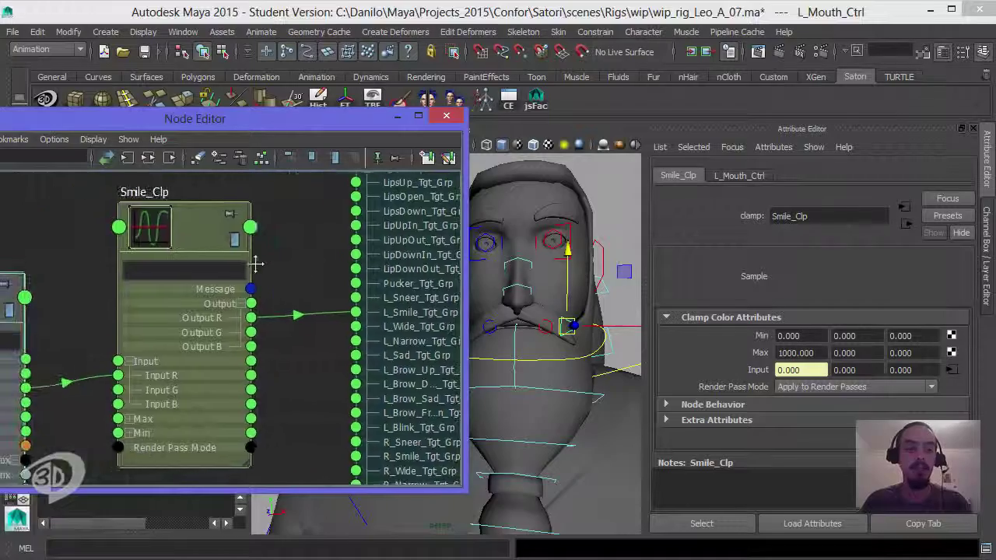
pyautogui.scroll(-3, 289, 276)
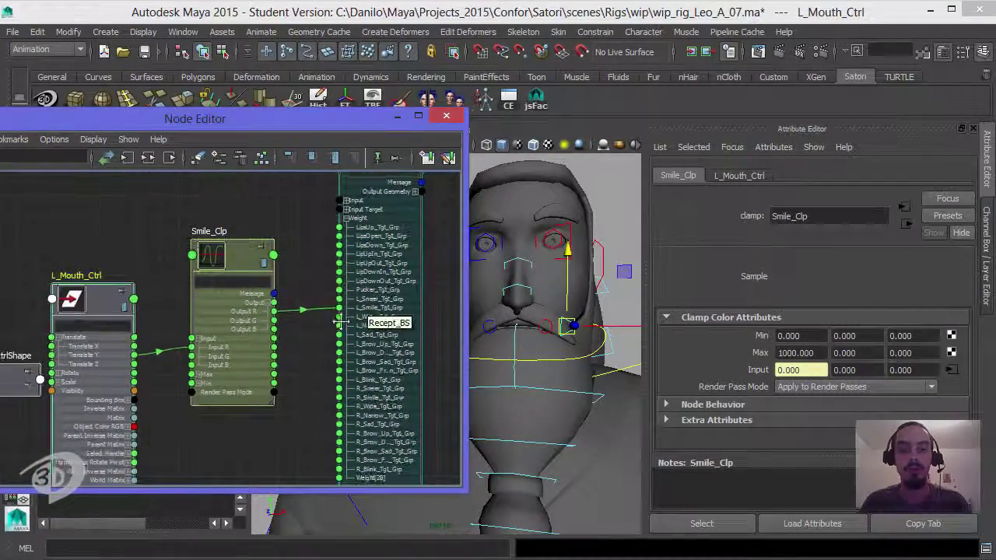
pyautogui.scroll(3, 367, 326)
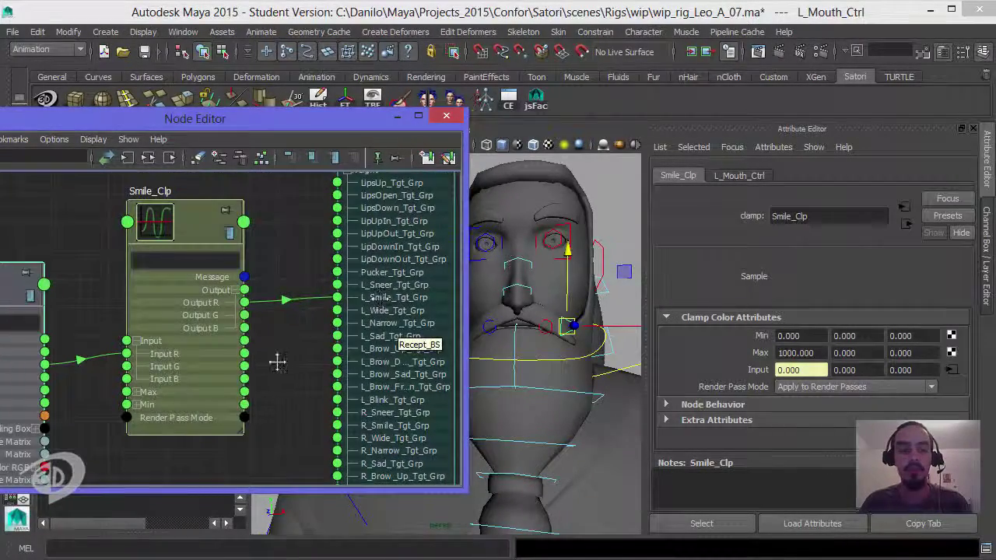
pyautogui.keyDown('alt'); pyautogui.moveTo(279, 361); pyautogui.dragTo(349, 298, button='middle'); pyautogui.keyUp('alt')
pyautogui.scroll(-2, 349, 299)
pyautogui.moveTo(85, 262); pyautogui.dragTo(71, 362)
pyautogui.keyDown('alt'); pyautogui.moveTo(148, 278); pyautogui.dragTo(145, 226, button='middle'); pyautogui.keyUp('alt')
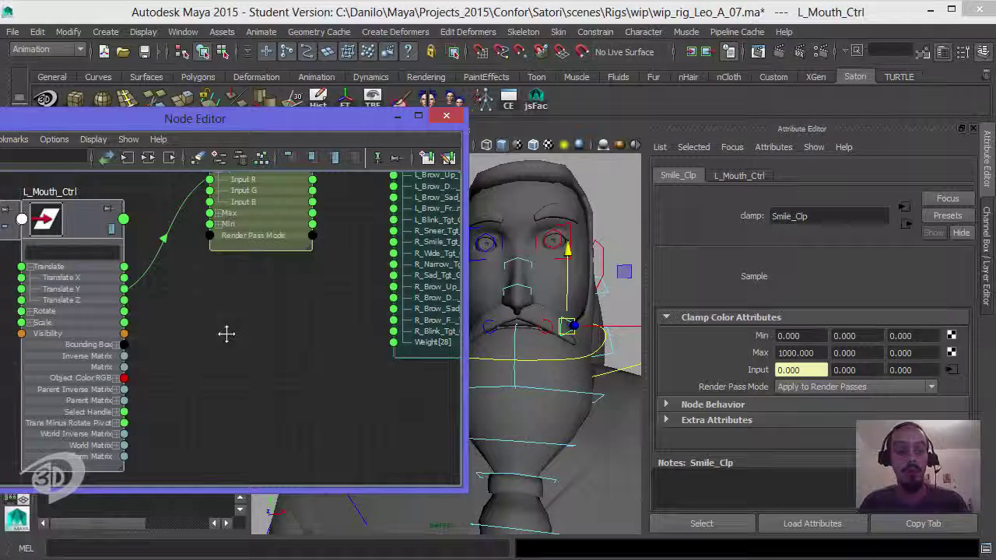
# Create a second clamp node below Smile_Clp and rename it Sad_Clp
pyautogui.press('Tab')
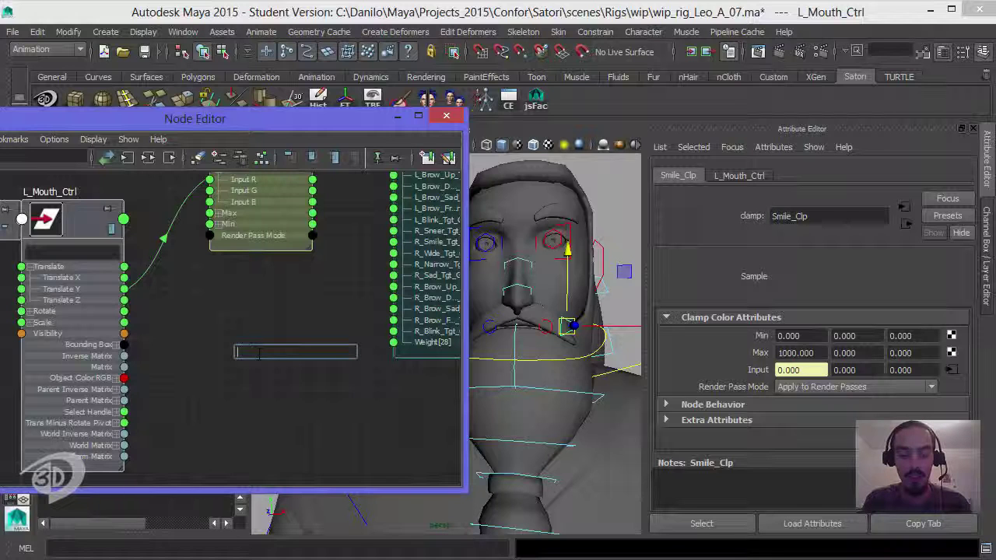
pyautogui.write('clam')
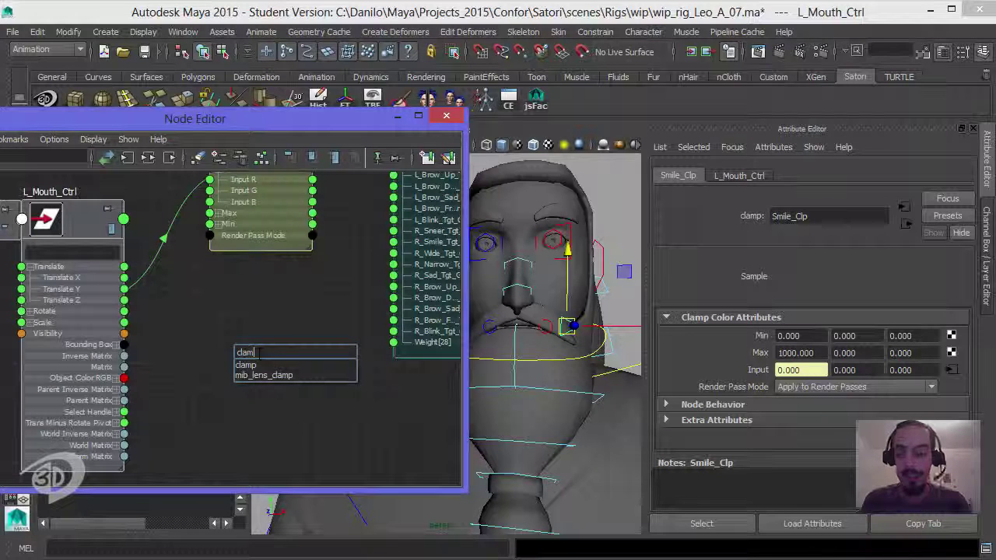
pyautogui.press('Down')
pyautogui.press('Return')
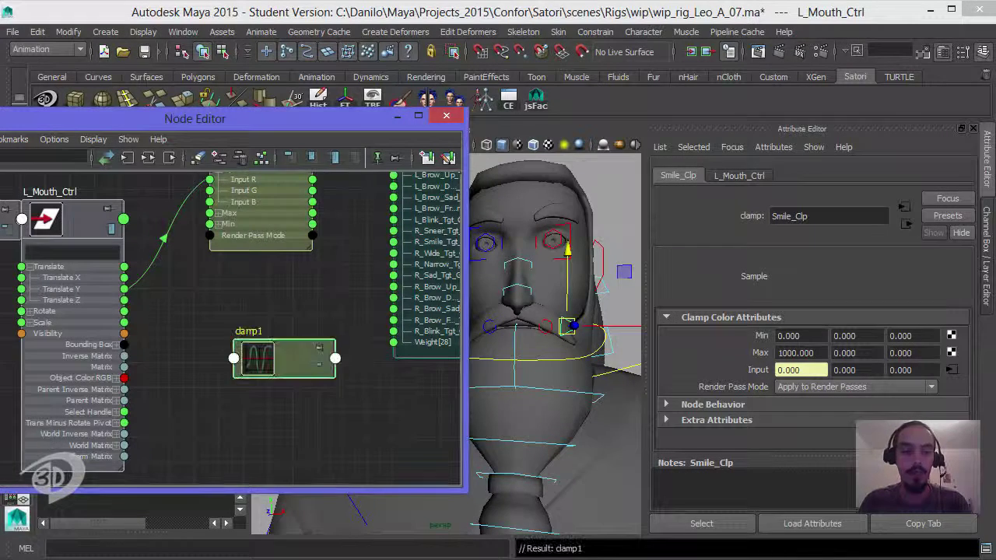
pyautogui.moveTo(248, 331); pyautogui.dragTo(255, 327)
pyautogui.doubleClick(250, 327)
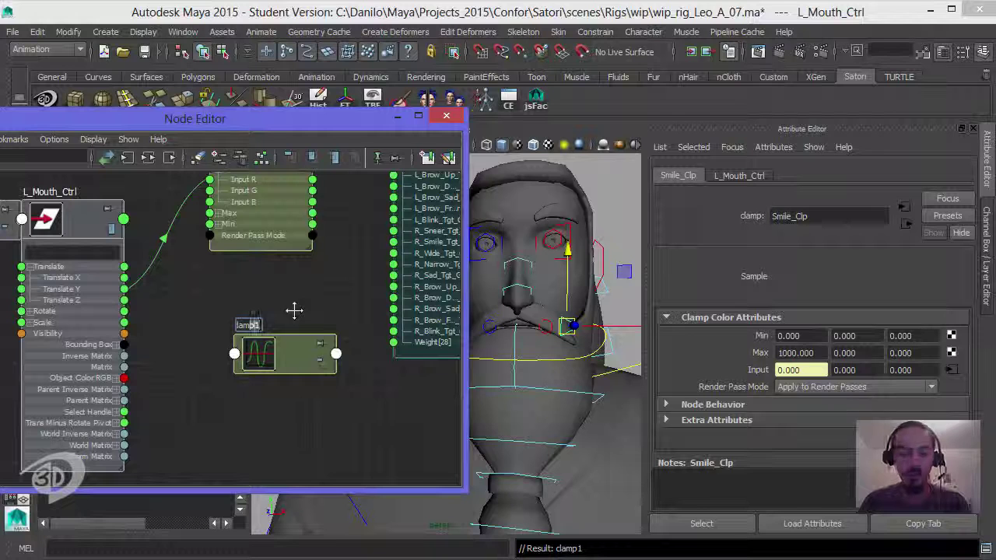
pyautogui.write('Sam')
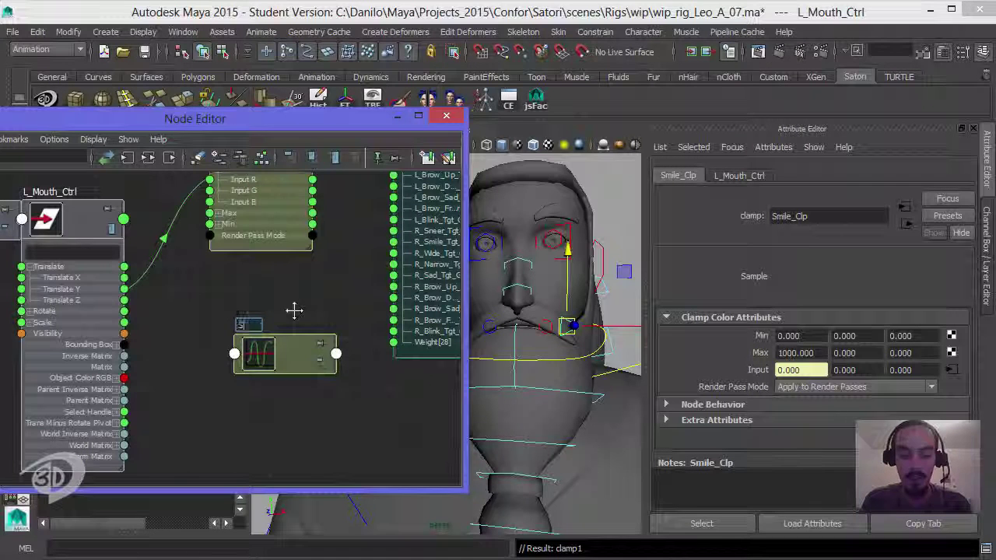
pyautogui.write('_Cl')
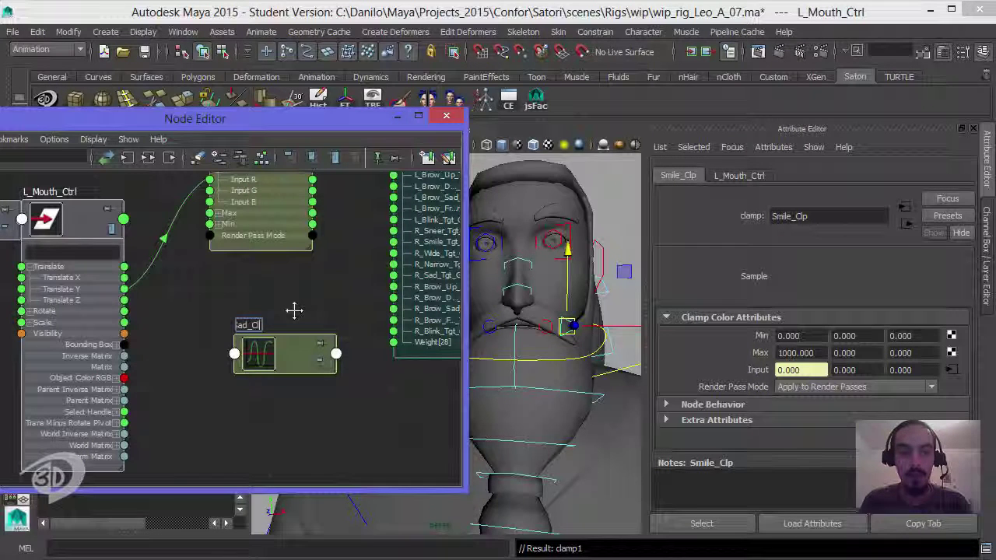
pyautogui.write('p')
pyautogui.press('Return')
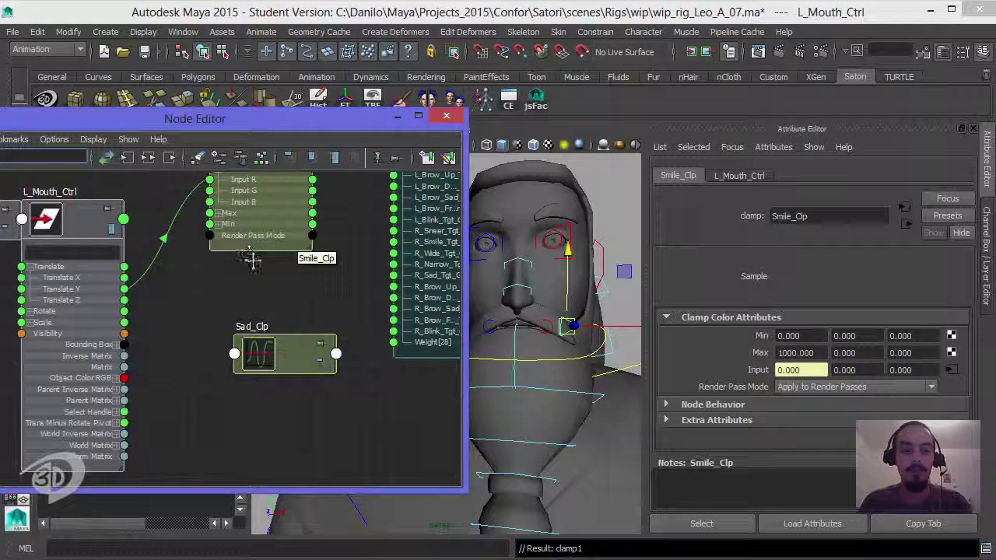
# Place Sad_Clp just beneath Smile_Clp and expand the node to show all its attributes
pyautogui.moveTo(317, 369); pyautogui.dragTo(296, 326)
pyautogui.click(300, 319)
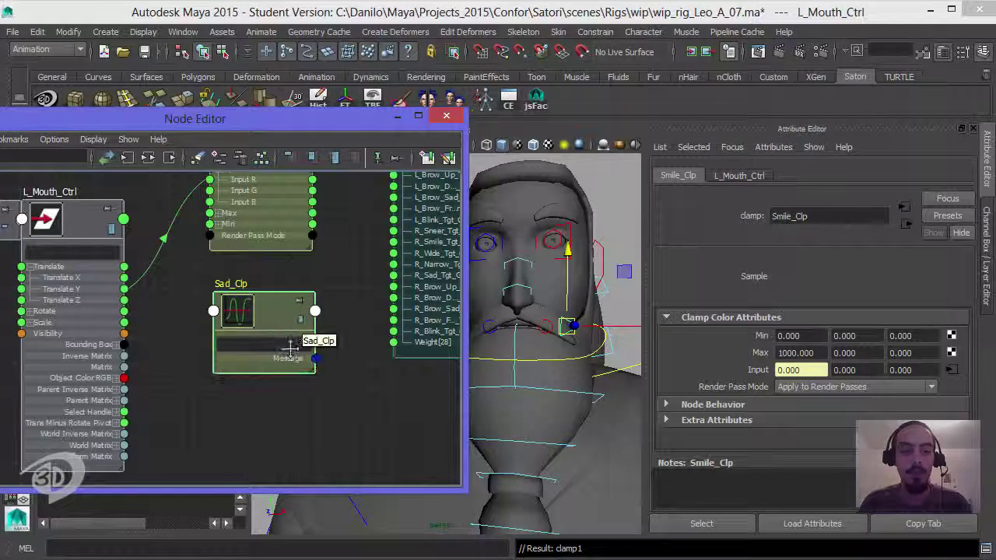
pyautogui.click(302, 317)
pyautogui.scroll(5, 234, 317)
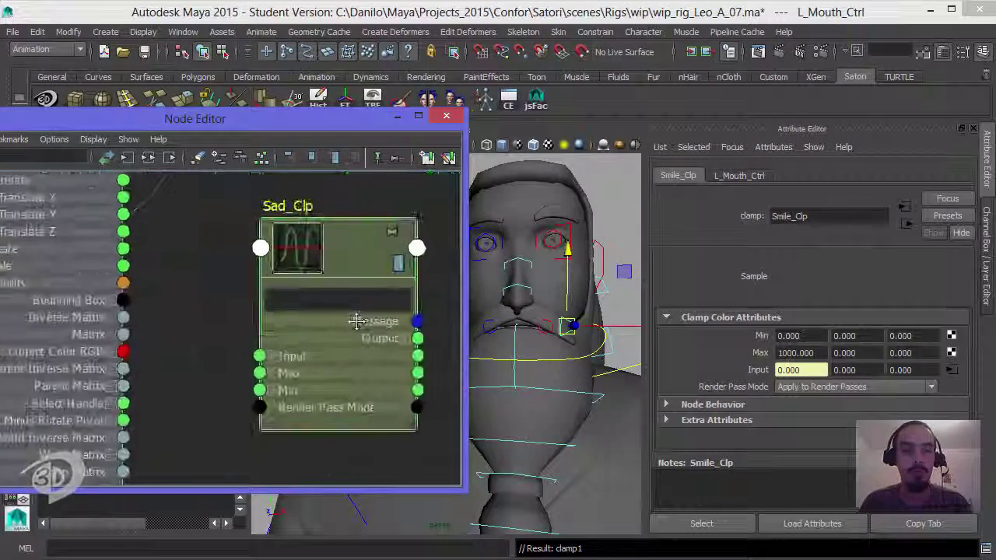
# Expand Sad_Clp's Input channels and connect L_Mouth_Ctrl's Translate Y to its Input R
pyautogui.keyDown('alt'); pyautogui.moveTo(250, 317); pyautogui.dragTo(304, 341, button='middle'); pyautogui.keyUp('alt')
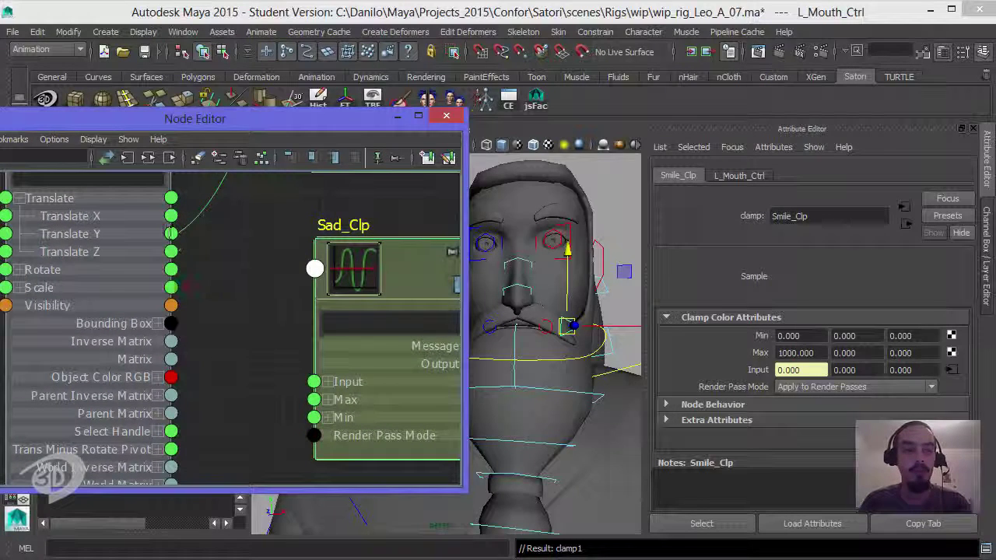
pyautogui.moveTo(171, 233); pyautogui.dragTo(291, 369)
pyautogui.click(326, 383)
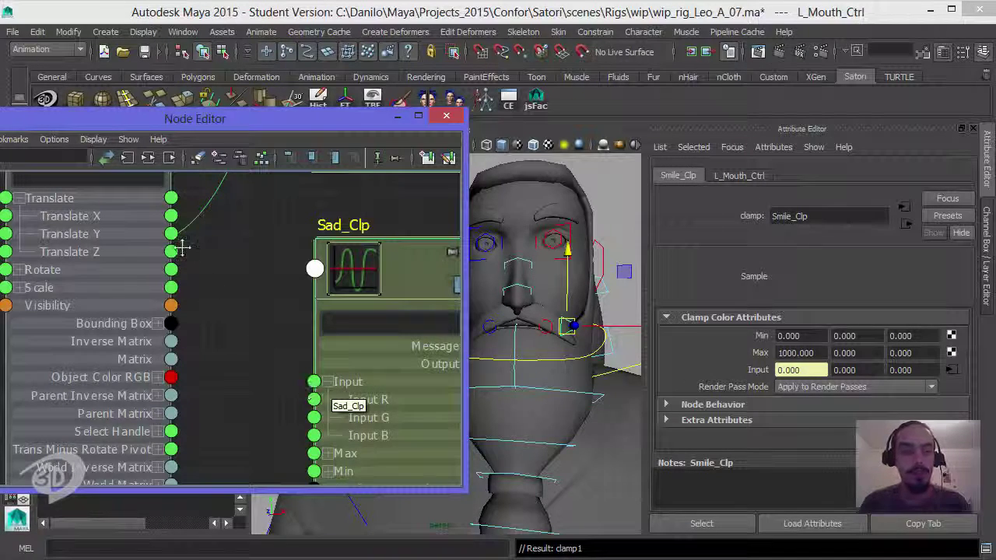
pyautogui.moveTo(172, 233); pyautogui.dragTo(319, 399)
pyautogui.moveTo(416, 287); pyautogui.dragTo(314, 262, button='middle')
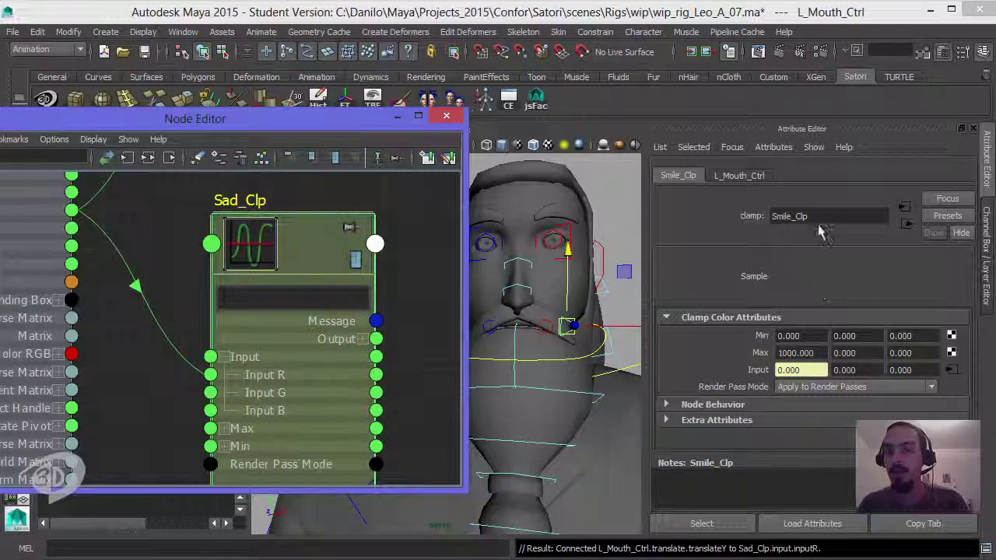
pyautogui.click(988, 216)
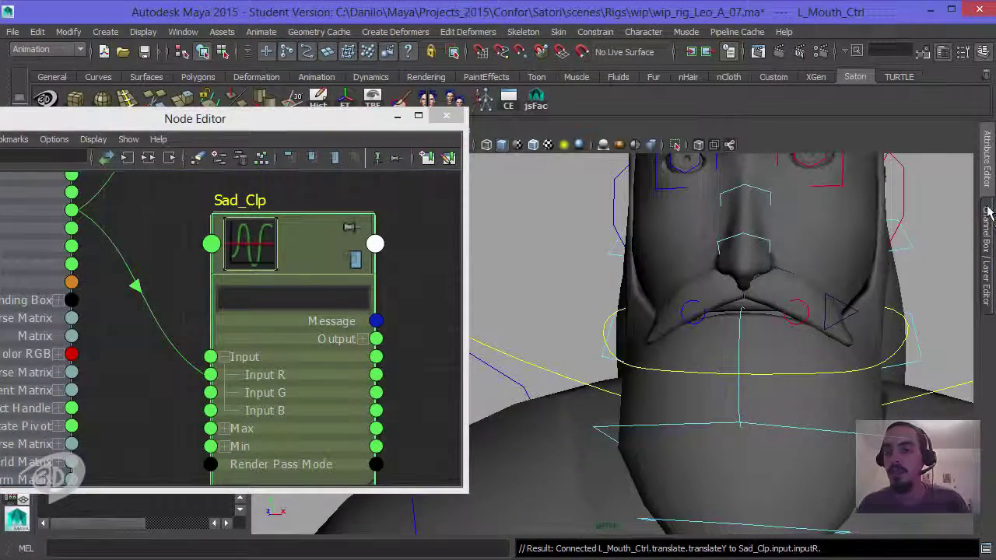
pyautogui.click(985, 191)
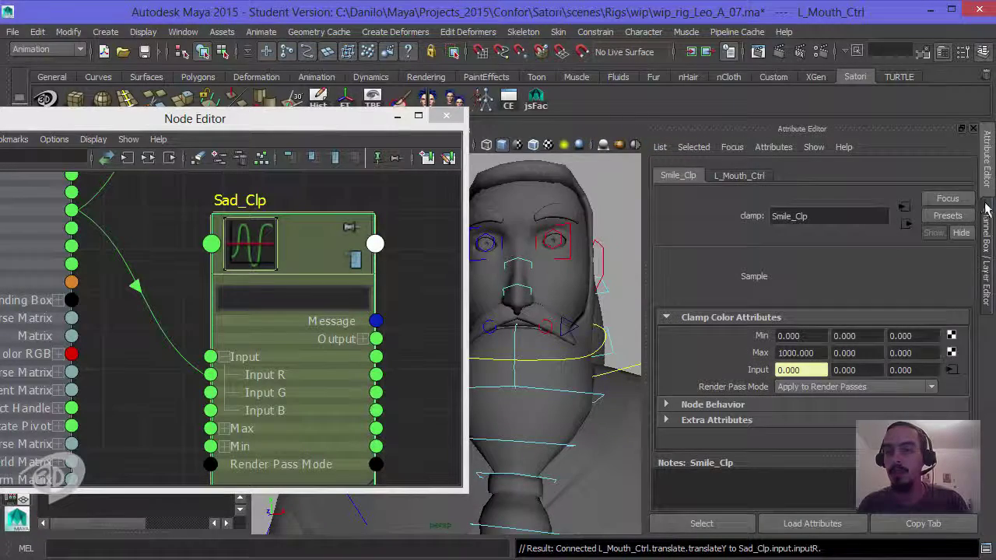
pyautogui.click(987, 209)
pyautogui.click(988, 194)
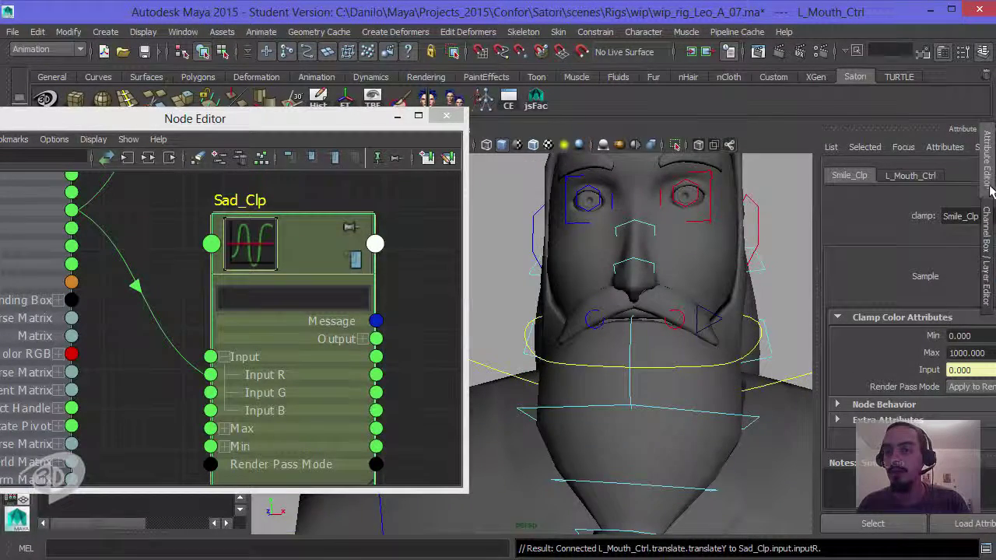
pyautogui.click(988, 190)
pyautogui.click(988, 189)
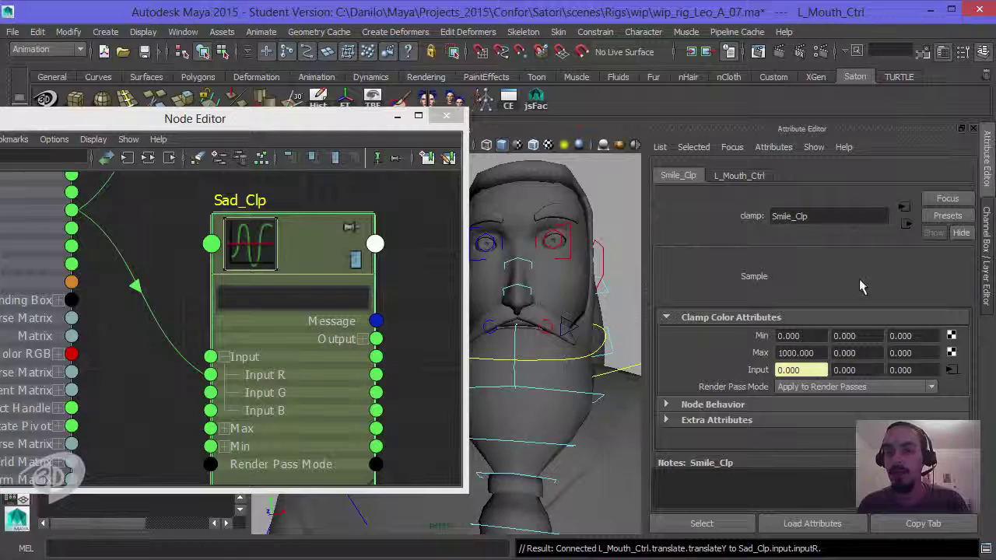
# Load Sad_Clp's attributes and set its first Min value to -1000
pyautogui.click(282, 269)
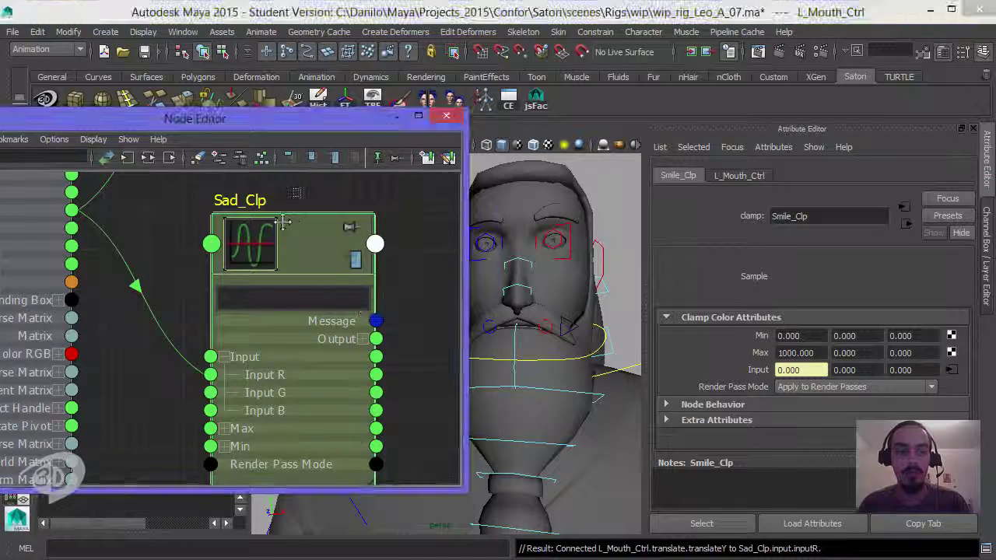
pyautogui.click(302, 230)
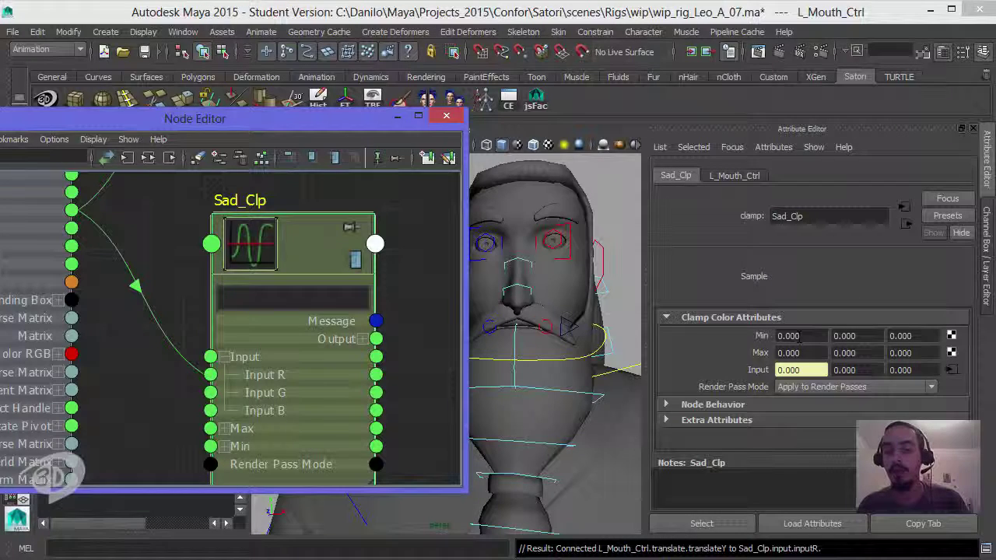
pyautogui.click(809, 335)
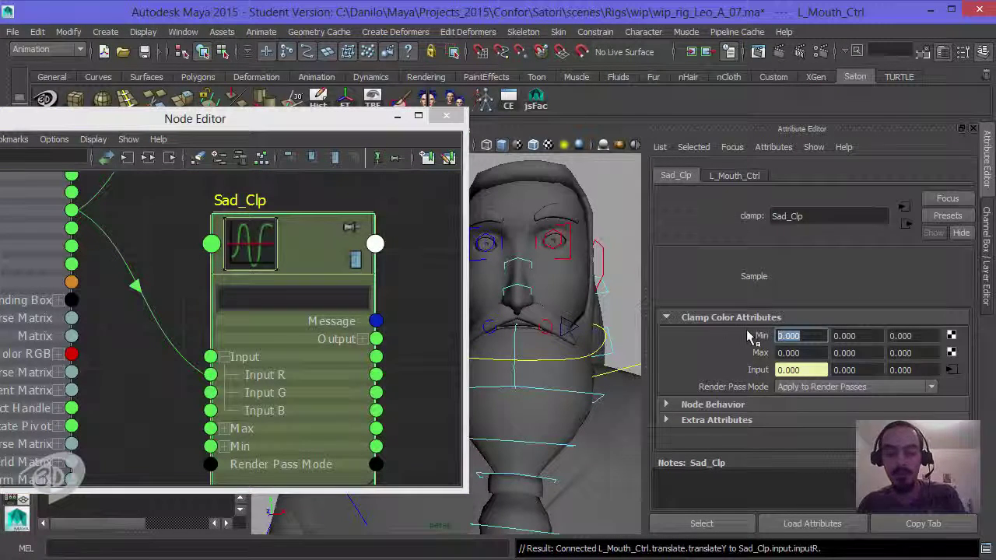
pyautogui.write('-1000')
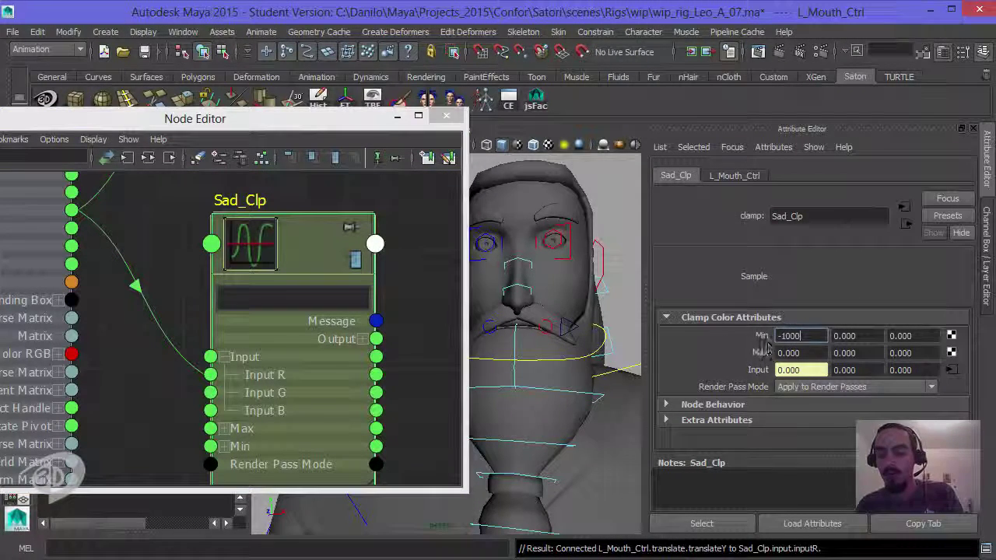
pyautogui.press('Return')
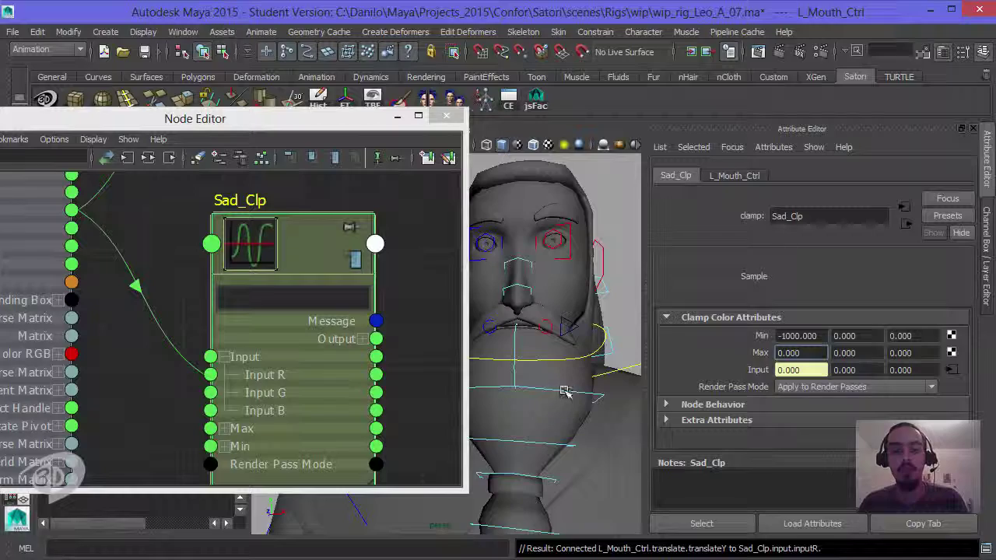
# Expand Sad_Clp's Output channels and arrange Sad_Clp and Recept_BS so the outputs face the blend shape's Weight targets
pyautogui.keyDown('alt'); pyautogui.moveTo(368, 307); pyautogui.dragTo(238, 302, button='middle'); pyautogui.keyUp('alt')
pyautogui.click(231, 329)
pyautogui.moveTo(171, 238); pyautogui.dragTo(129, 275)
pyautogui.keyDown('alt'); pyautogui.moveTo(317, 295); pyautogui.dragTo(306, 386, button='middle'); pyautogui.keyUp('alt')
pyautogui.keyDown('alt'); pyautogui.moveTo(305, 387); pyautogui.dragTo(335, 259, button='right'); pyautogui.keyUp('alt')
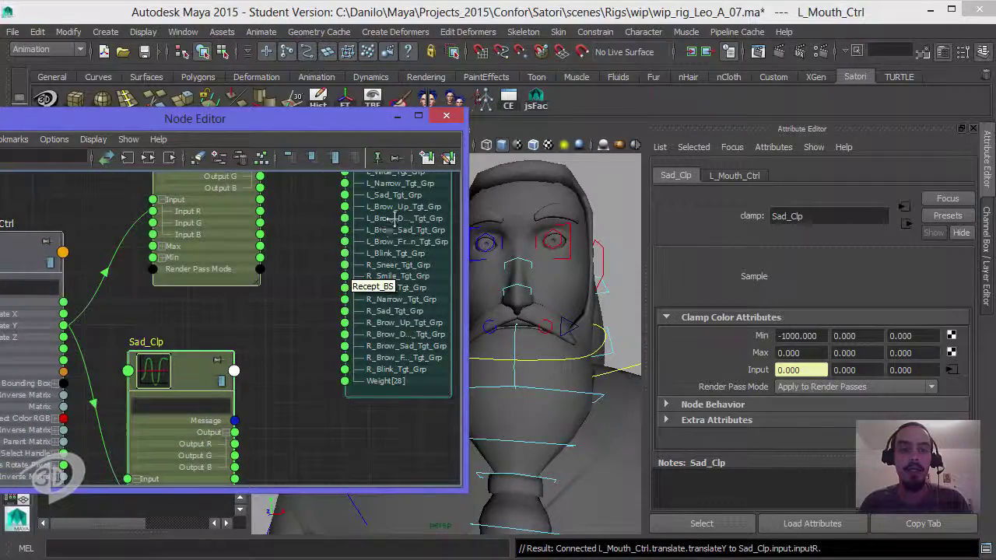
pyautogui.moveTo(391, 225); pyautogui.dragTo(390, 367)
pyautogui.keyDown('alt'); pyautogui.moveTo(301, 322); pyautogui.dragTo(304, 236, button='middle'); pyautogui.keyUp('alt')
pyautogui.keyDown('alt'); pyautogui.moveTo(300, 291); pyautogui.dragTo(335, 280, button='right'); pyautogui.keyUp('alt')
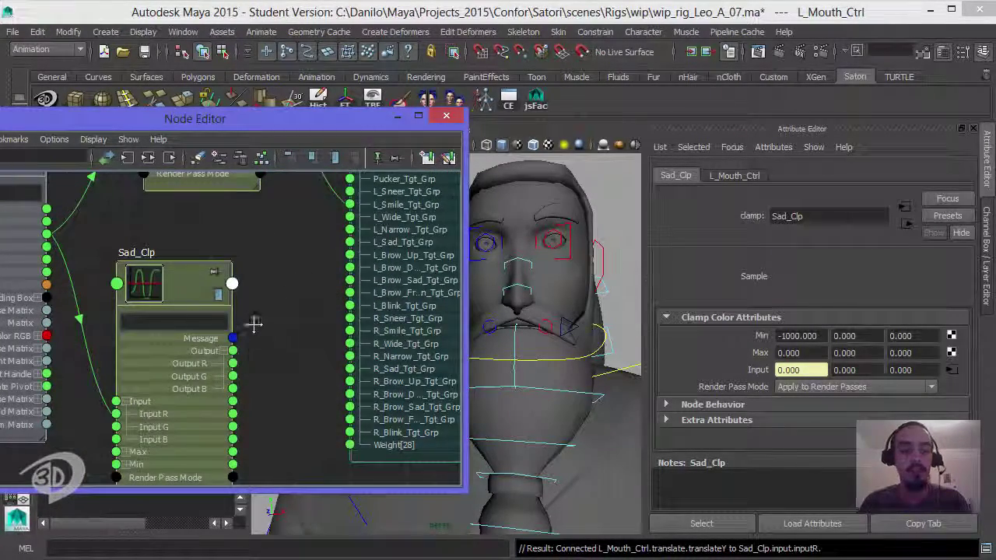
pyautogui.moveTo(174, 286); pyautogui.dragTo(151, 274)
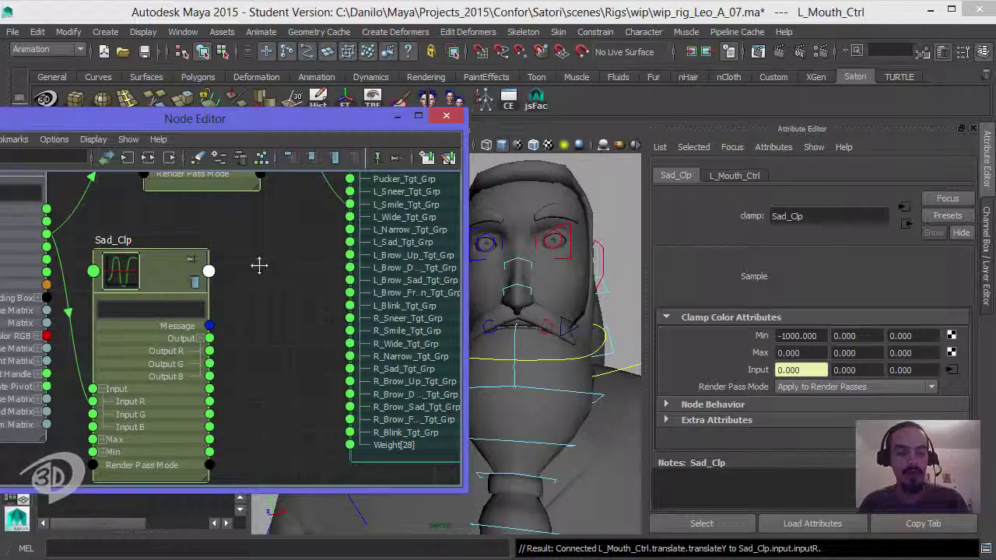
# Create a multiplyDivide node beside Sad_Clp and rename it Sad_MD
pyautogui.press('Tab')
pyautogui.write('multiplyDivide')
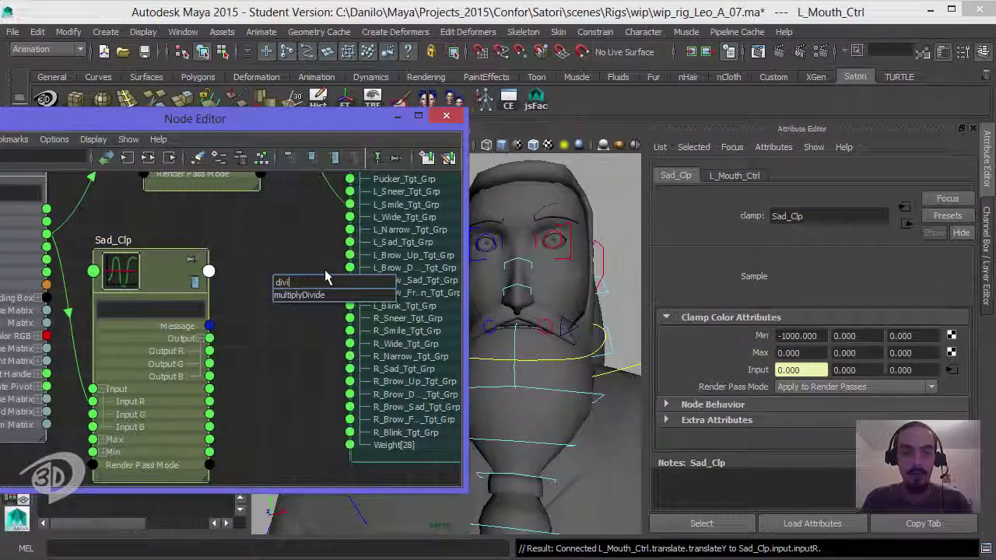
pyautogui.press('Return')
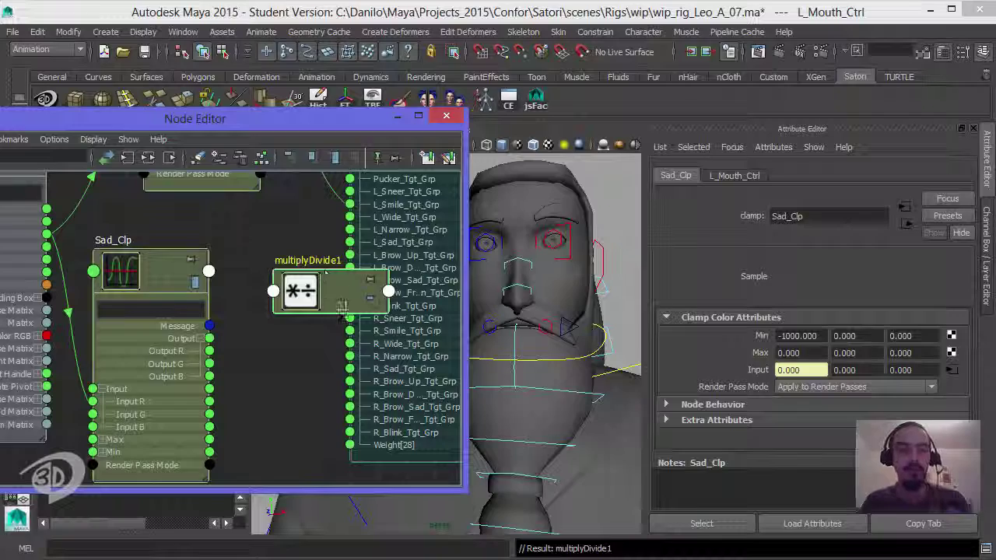
pyautogui.moveTo(310, 256); pyautogui.dragTo(280, 283)
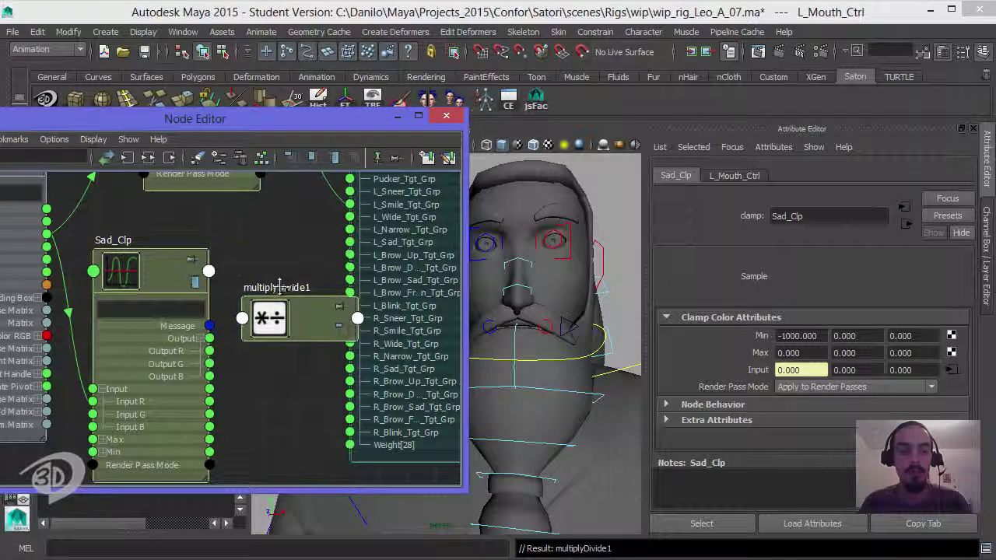
pyautogui.doubleClick(280, 286)
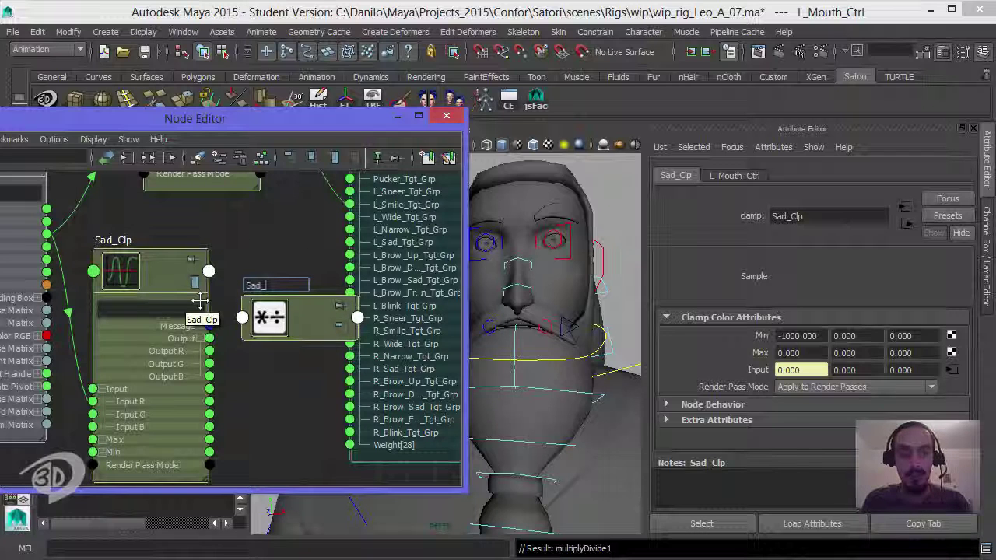
pyautogui.write('Sad_MD')
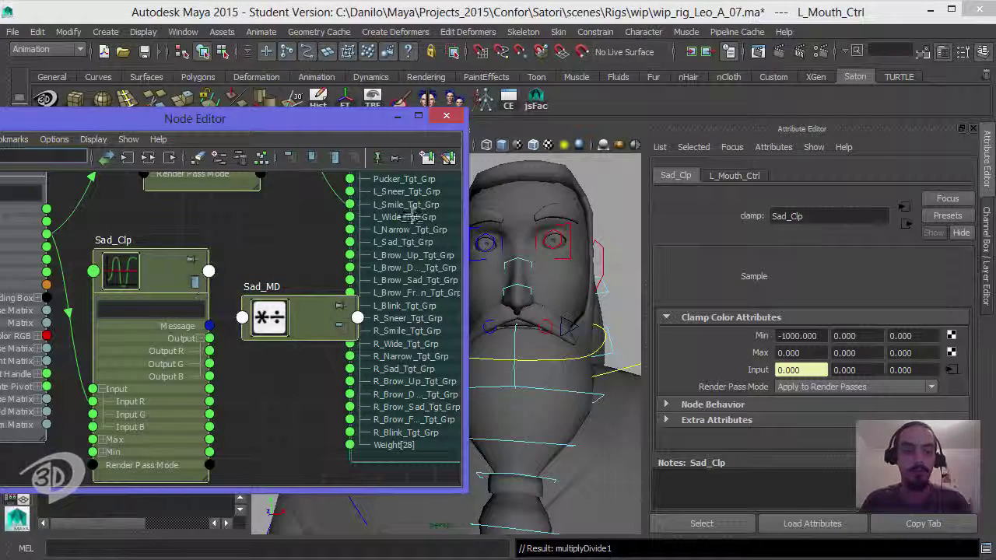
pyautogui.press('Return')
# Make room for Sad_MD, expand its attributes and Input 1 channels, and connect Sad_Clp's Output R to its Input 1X
pyautogui.moveTo(354, 331); pyautogui.dragTo(426, 328)
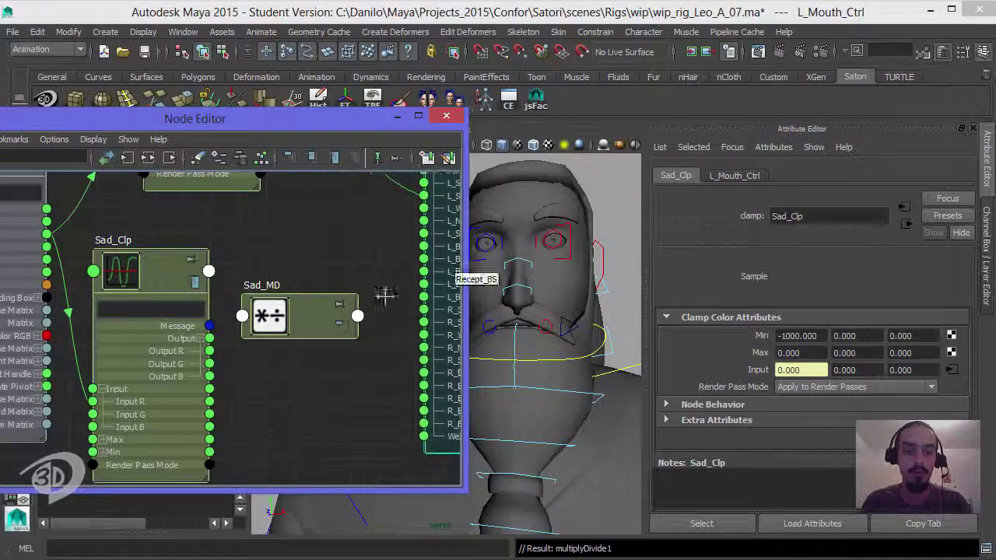
pyautogui.moveTo(325, 310); pyautogui.dragTo(338, 291)
pyautogui.click(354, 307)
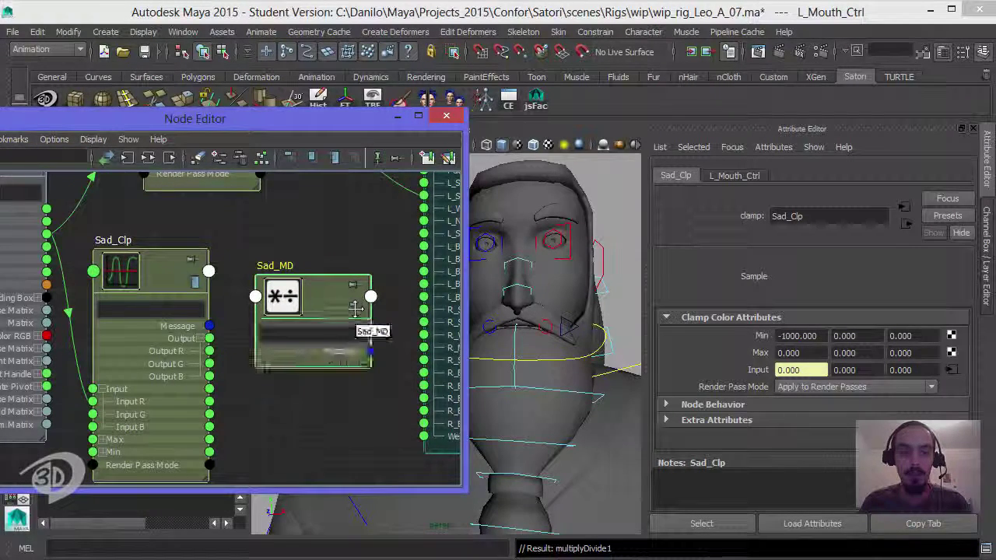
pyautogui.click(354, 307)
pyautogui.moveTo(348, 315); pyautogui.dragTo(337, 238)
pyautogui.click(264, 339)
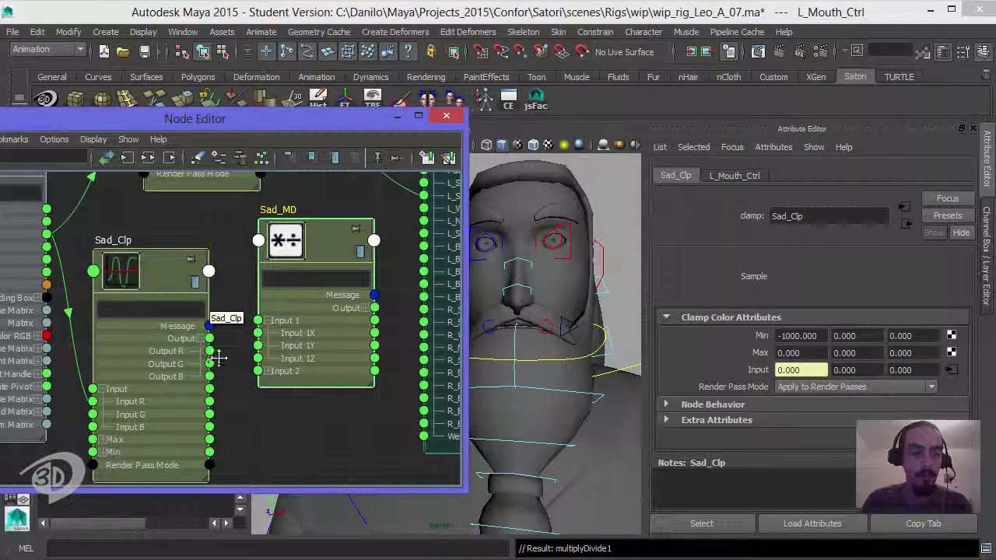
pyautogui.moveTo(207, 351); pyautogui.dragTo(259, 333)
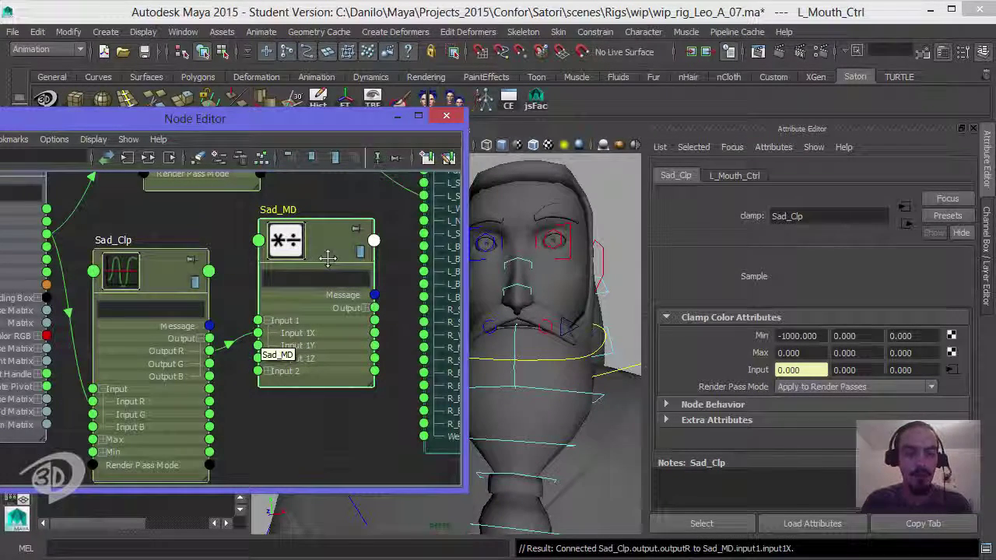
# Load Sad_MD's attributes and set its first Input 2 value to -1
pyautogui.click(320, 231)
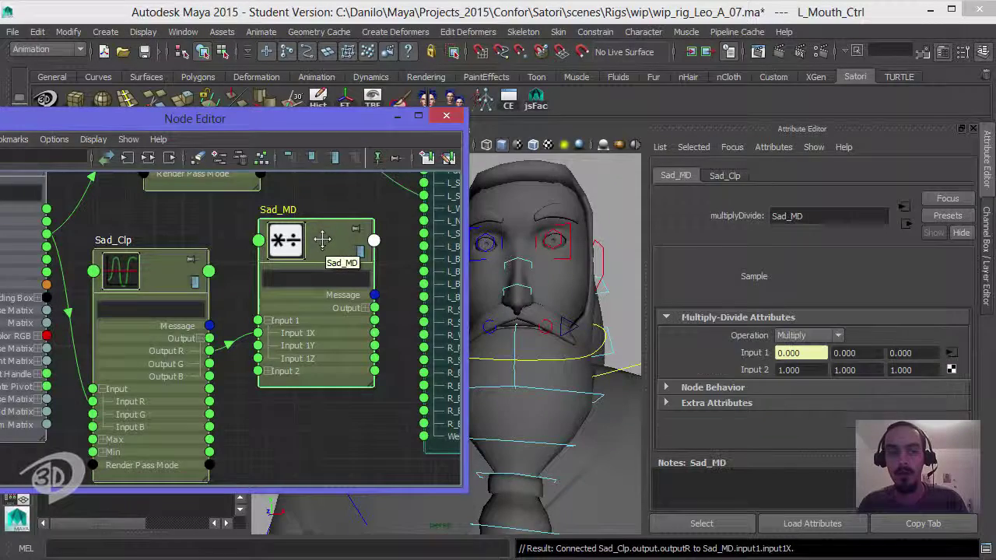
pyautogui.click(778, 370)
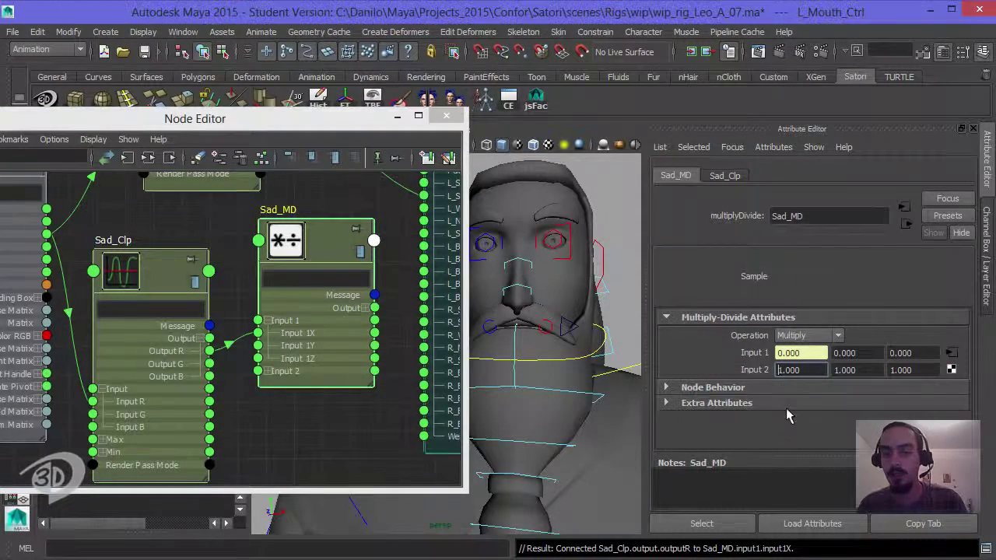
pyautogui.write('-')
pyautogui.press('Return')
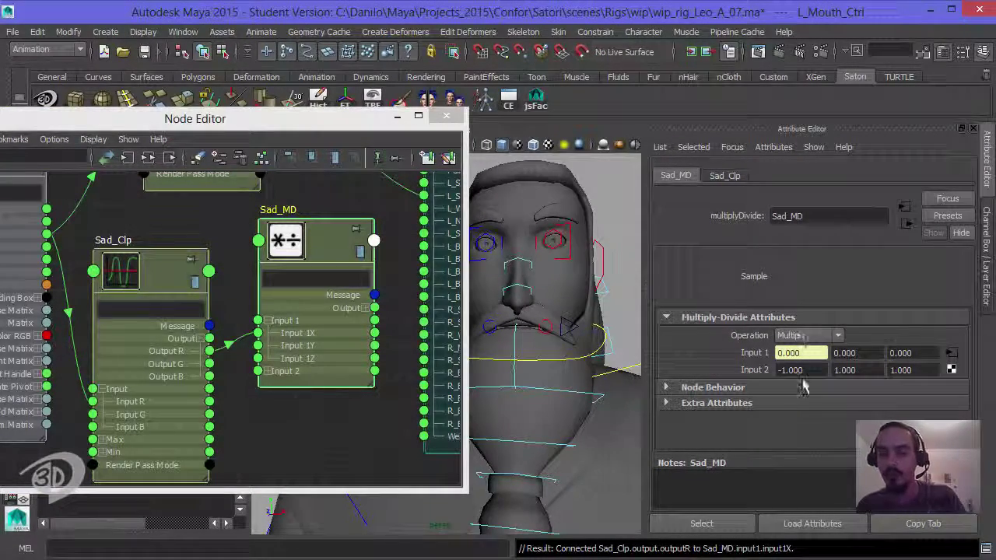
# Expand Sad_MD's Output channels and connect Output X to the L_Sad_Tgt_Grp weight of Recept_BS
pyautogui.keyDown('alt'); pyautogui.moveTo(373, 303); pyautogui.dragTo(293, 337, button='middle'); pyautogui.keyUp('alt')
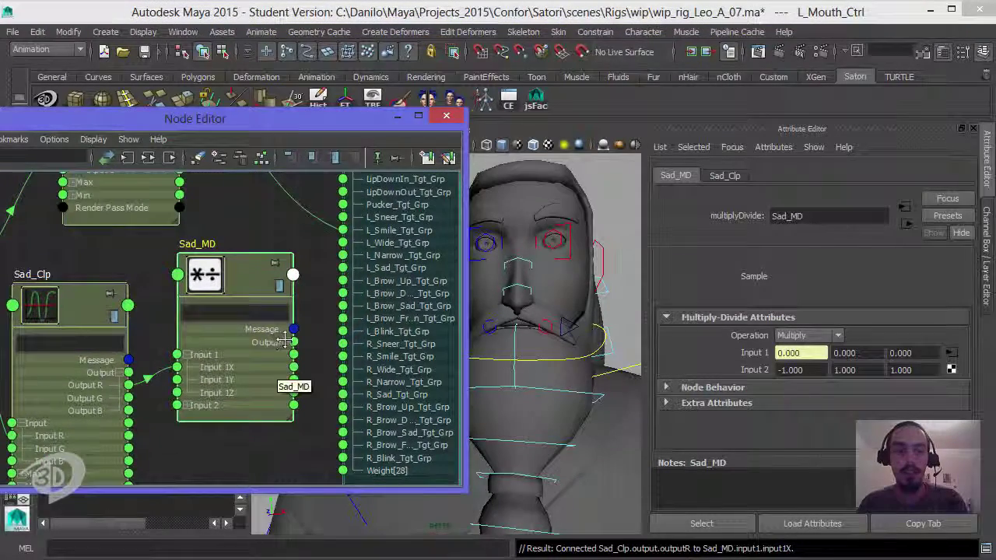
pyautogui.click(285, 342)
pyautogui.moveTo(242, 280); pyautogui.dragTo(218, 278)
pyautogui.keyDown('alt'); pyautogui.moveTo(270, 345); pyautogui.dragTo(255, 322, button='middle'); pyautogui.keyUp('alt')
pyautogui.moveTo(255, 320); pyautogui.dragTo(328, 245)
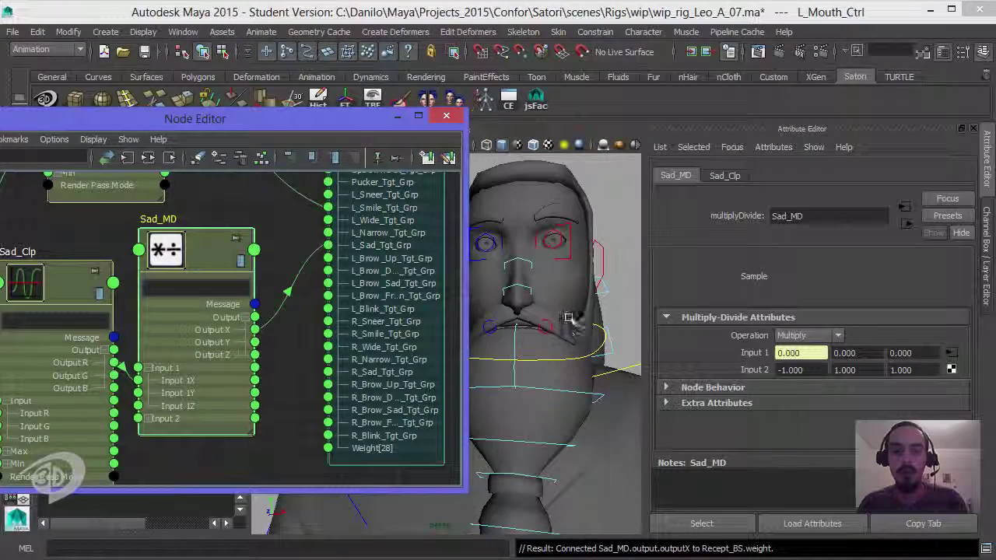
# Test the mouth shapes by moving L_Mouth_Ctrl in the viewport, and undo the test moves
pyautogui.click(574, 323)
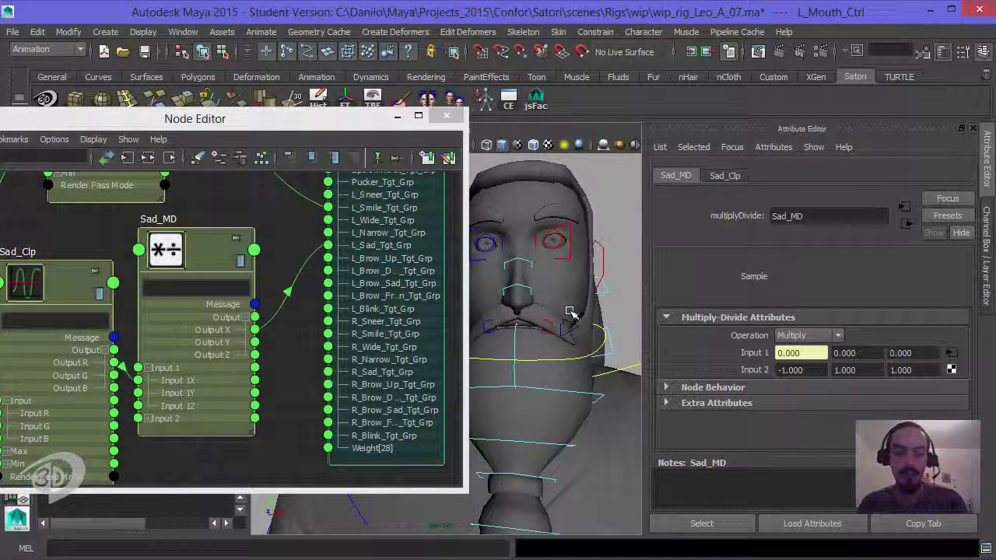
pyautogui.press('w')
pyautogui.keyDown('alt'); pyautogui.moveTo(570, 311); pyautogui.dragTo(528, 199); pyautogui.keyUp('alt')
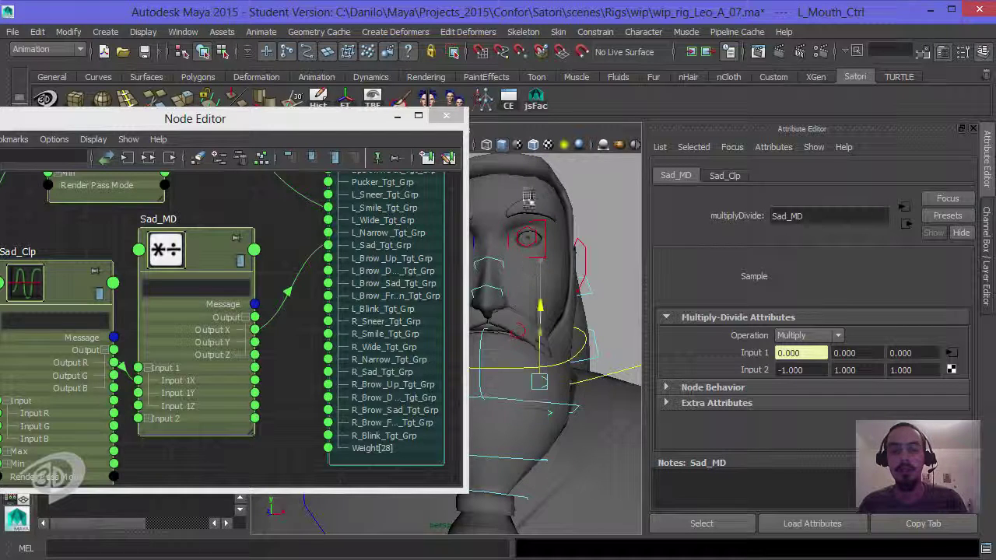
pyautogui.hotkey('ctrl', 'z')
pyautogui.hotkey('ctrl', 'z')
pyautogui.hotkey('ctrl', 'z')
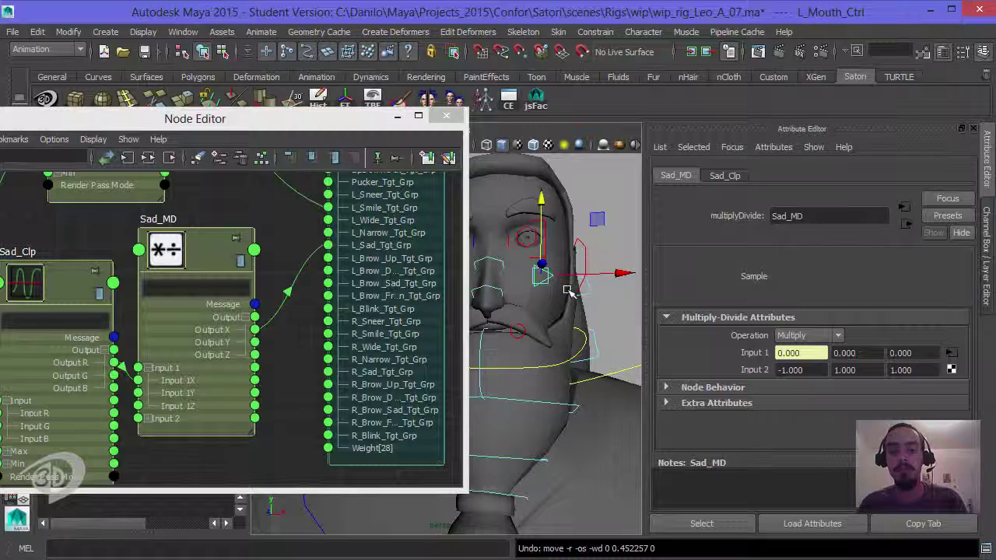
pyautogui.hotkey('ctrl', 'z')
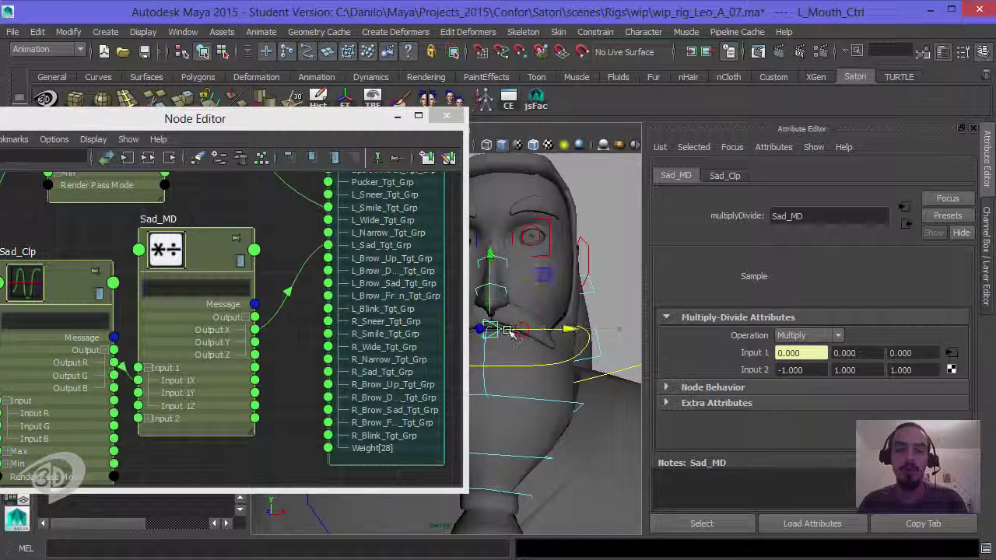
pyautogui.hotkey('ctrl', 'z')
pyautogui.keyDown('alt'); pyautogui.moveTo(559, 303); pyautogui.dragTo(535, 287, button='right'); pyautogui.keyUp('alt')
# Review the finished smile and sad node network, close the Node Editor and show the Channel Box
pyautogui.scroll(-5, 257, 277)
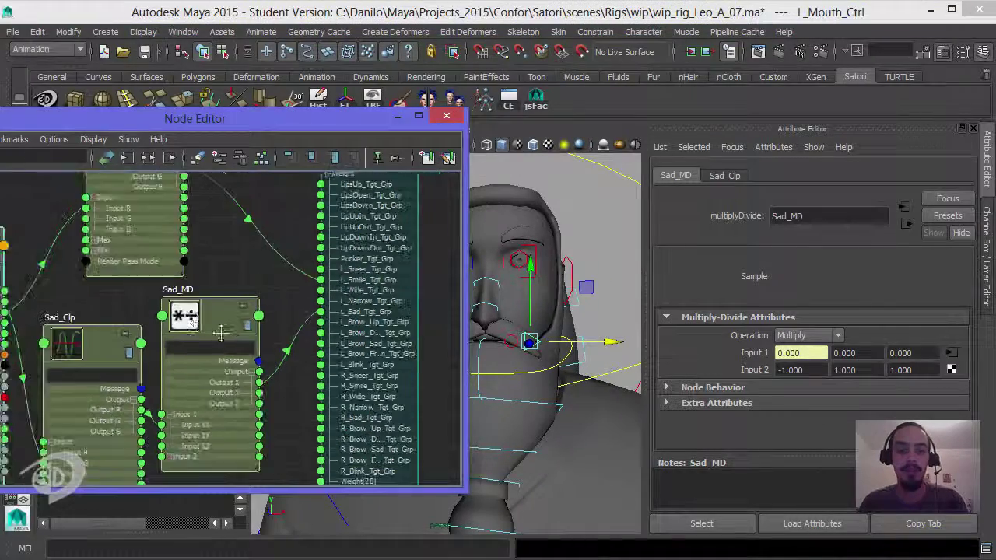
pyautogui.keyDown('alt'); pyautogui.moveTo(238, 283); pyautogui.dragTo(246, 315, button='middle'); pyautogui.keyUp('alt')
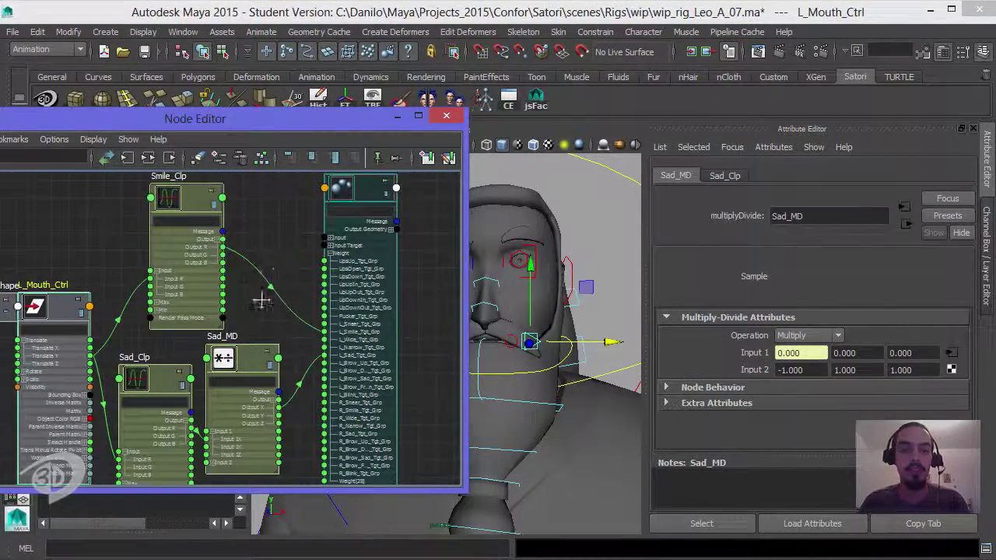
pyautogui.moveTo(287, 259)
pyautogui.keyDown('alt'); pyautogui.mouseDown(button='middle')
pyautogui.moveTo(324, 260)
pyautogui.moveTo(362, 241)
pyautogui.mouseUp(button='middle'); pyautogui.keyUp('alt')
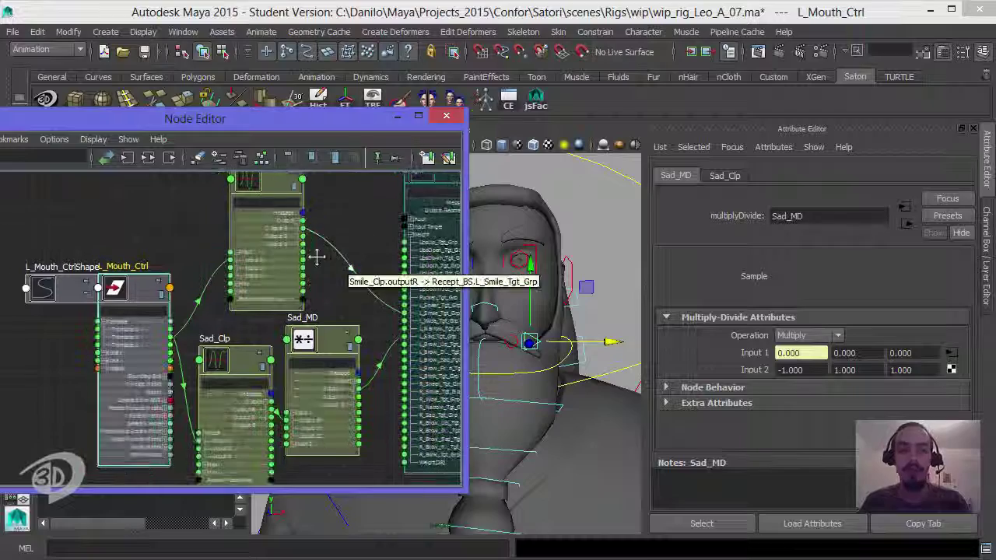
pyautogui.click(446, 116)
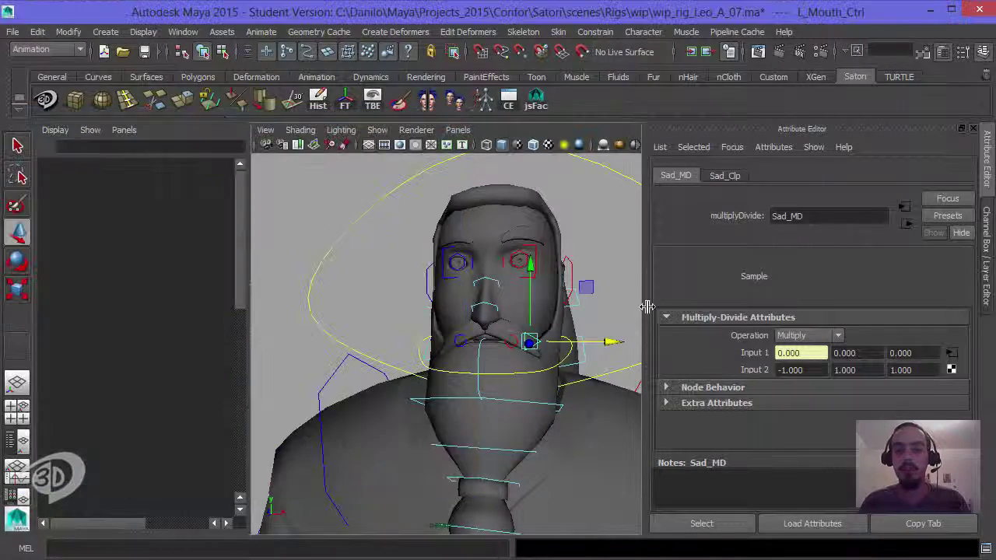
pyautogui.scroll(-2, 467, 311)
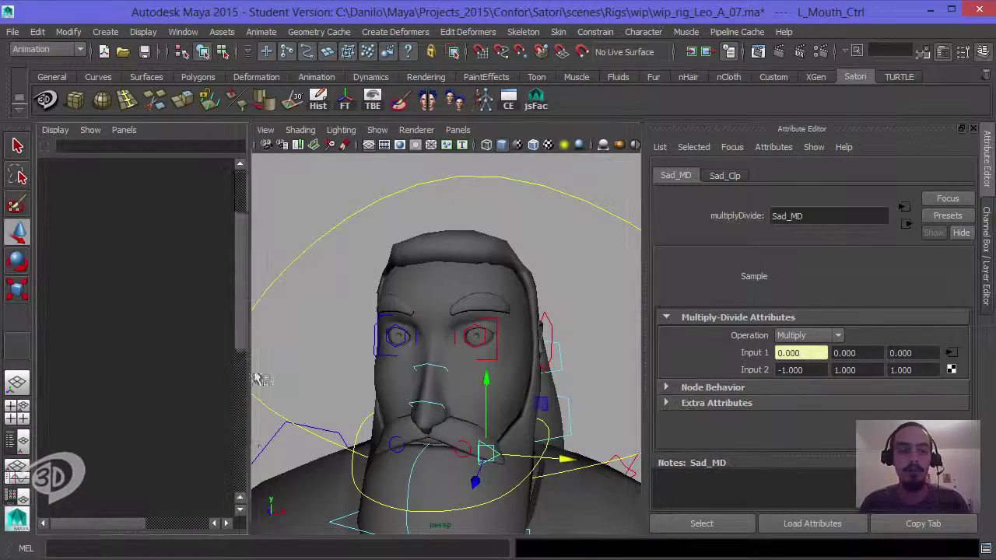
pyautogui.keyDown('alt'); pyautogui.moveTo(377, 312); pyautogui.dragTo(406, 259, button='middle'); pyautogui.keyUp('alt')
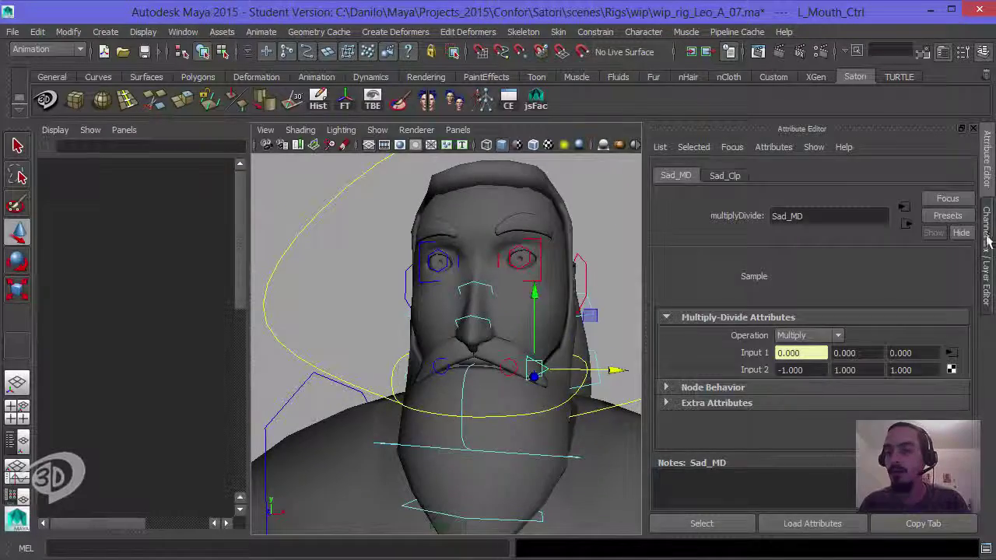
pyautogui.click(987, 257)
pyautogui.scroll(-3, 480, 291)
pyautogui.scroll(5, 481, 292)
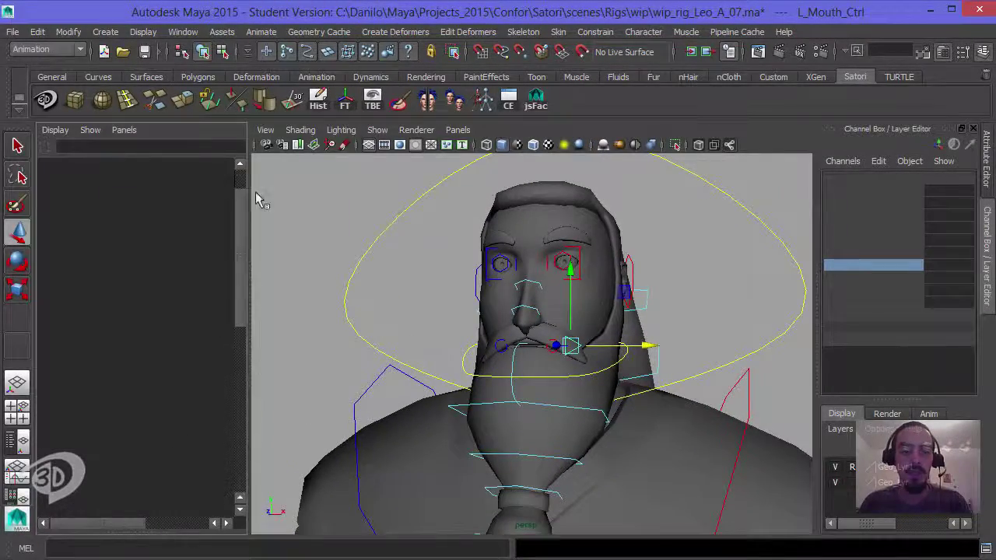
pyautogui.keyDown('alt'); pyautogui.moveTo(447, 282); pyautogui.dragTo(536, 45); pyautogui.keyUp('alt')
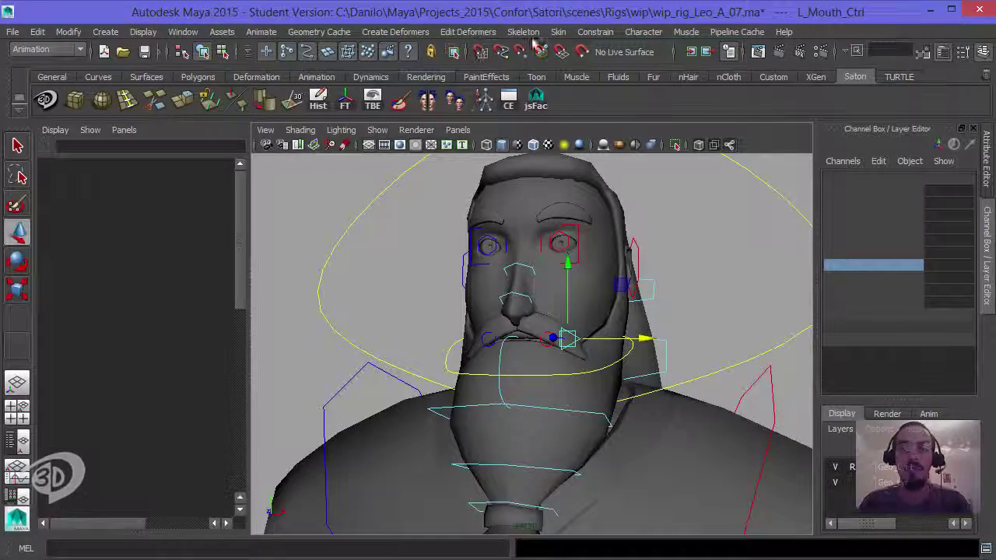
pyautogui.click(595, 32)
pyautogui.click(460, 31)
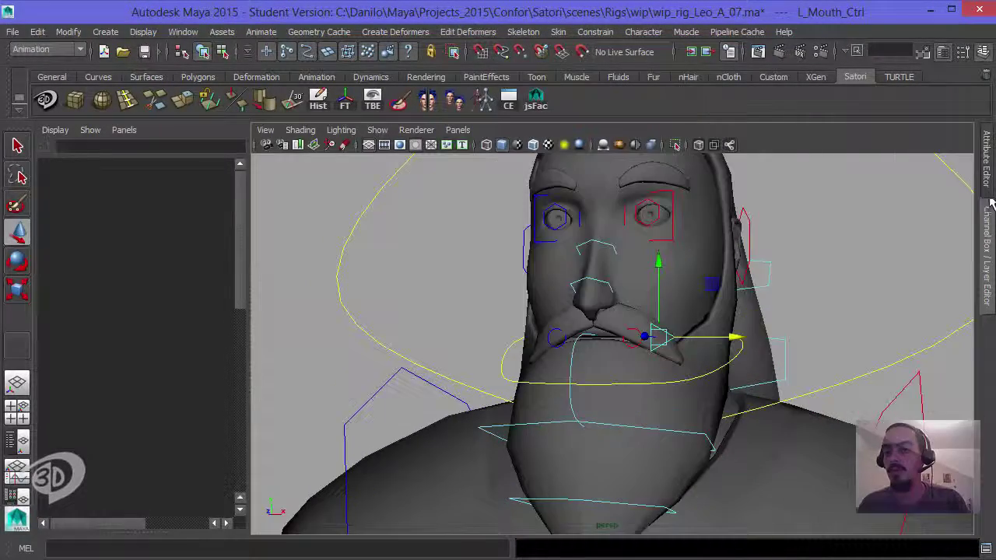
pyautogui.click(988, 191)
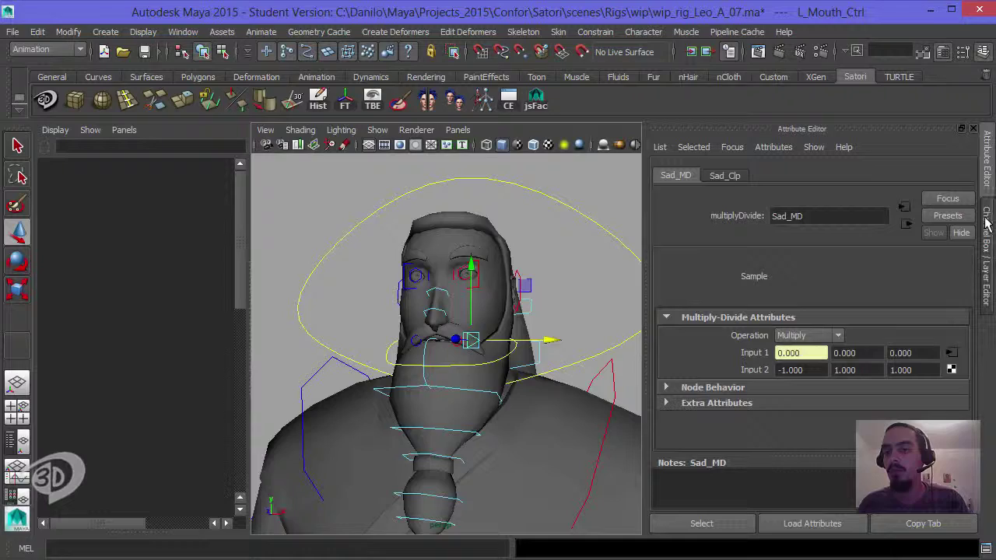
pyautogui.click(986, 224)
pyautogui.keyDown('alt'); pyautogui.moveTo(739, 260); pyautogui.dragTo(687, 256); pyautogui.keyUp('alt')
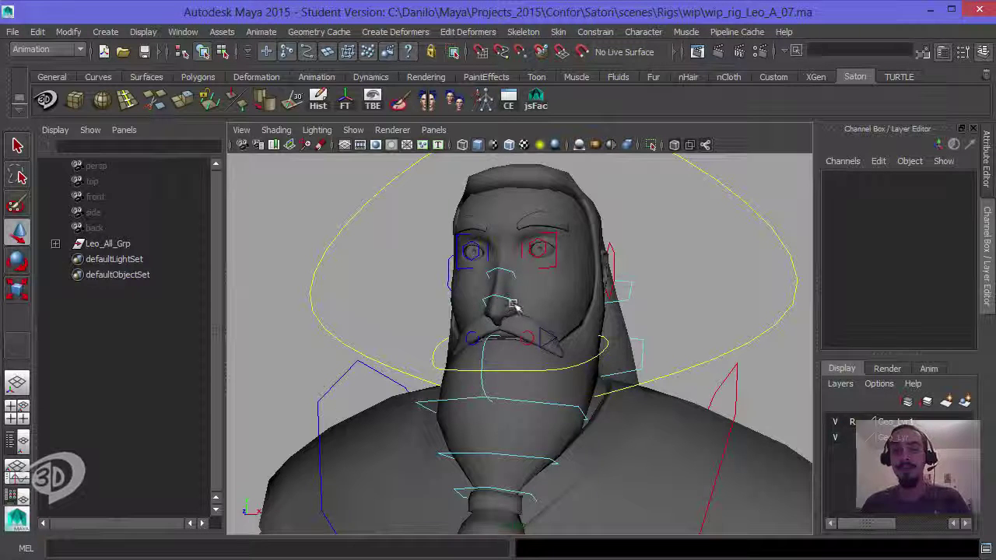
# Select L_Mouth_Ctrl, move it slightly along Y as a test and undo the move
pyautogui.click(550, 347)
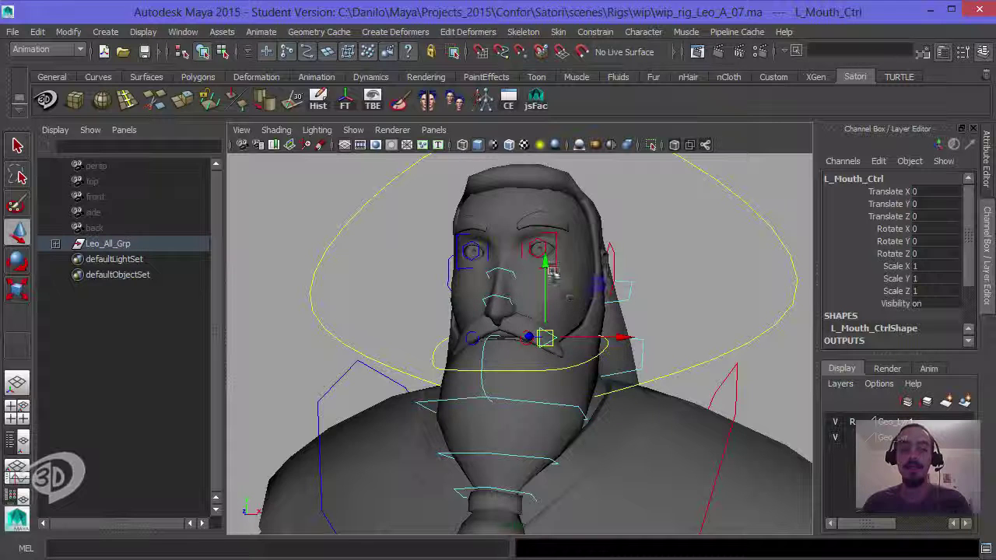
pyautogui.moveTo(547, 266)
pyautogui.mouseDown()
pyautogui.moveTo(551, 378)
pyautogui.moveTo(545, 211)
pyautogui.moveTo(567, 218)
pyautogui.moveTo(567, 324)
pyautogui.moveTo(573, 164)
pyautogui.moveTo(550, 352)
pyautogui.moveTo(558, 200)
pyautogui.moveTo(559, 286)
pyautogui.moveTo(558, 269)
pyautogui.mouseUp()
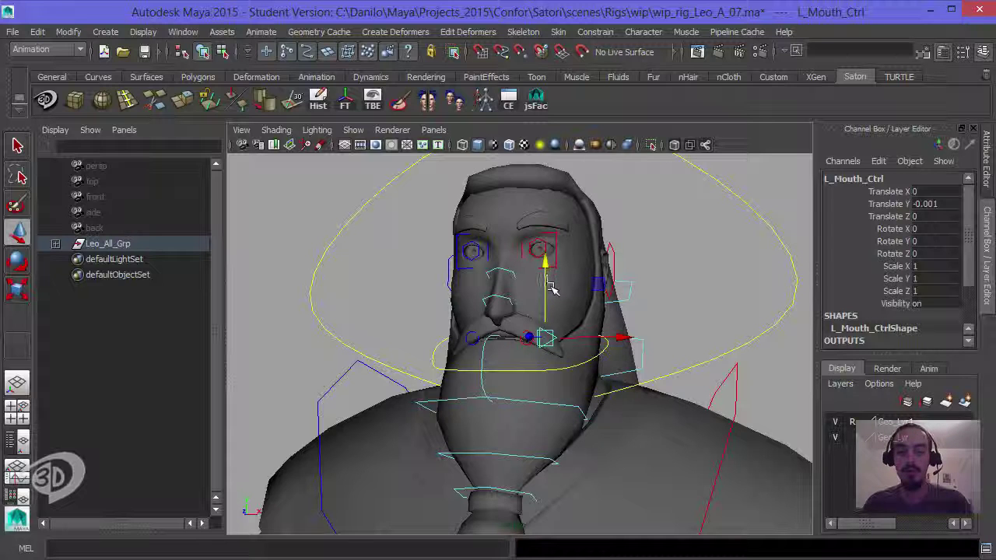
pyautogui.hotkey('ctrl', 'z')
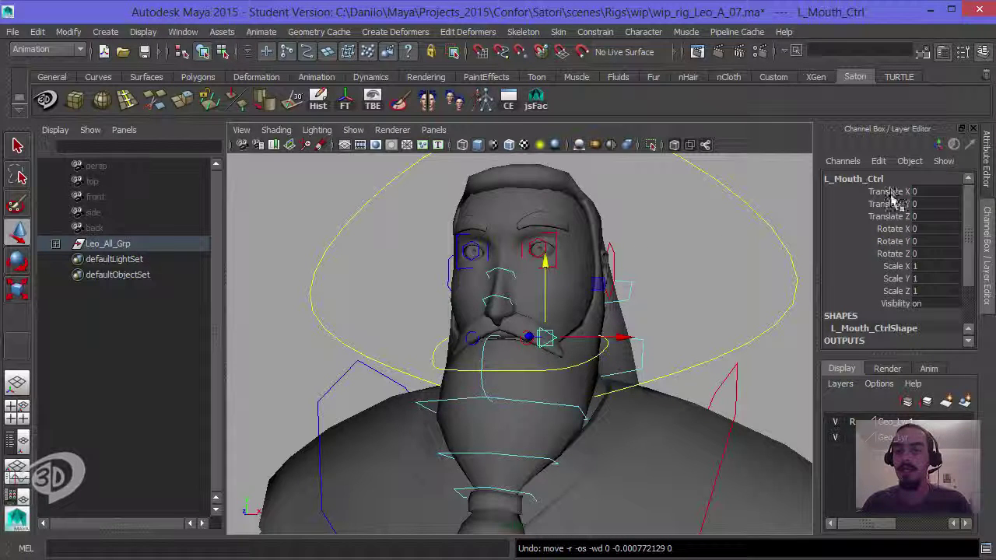
# Hide L_Mouth_Ctrl's Translate Z, all Rotate, all Scale and Visibility channels
pyautogui.moveTo(891, 192); pyautogui.dragTo(892, 311)
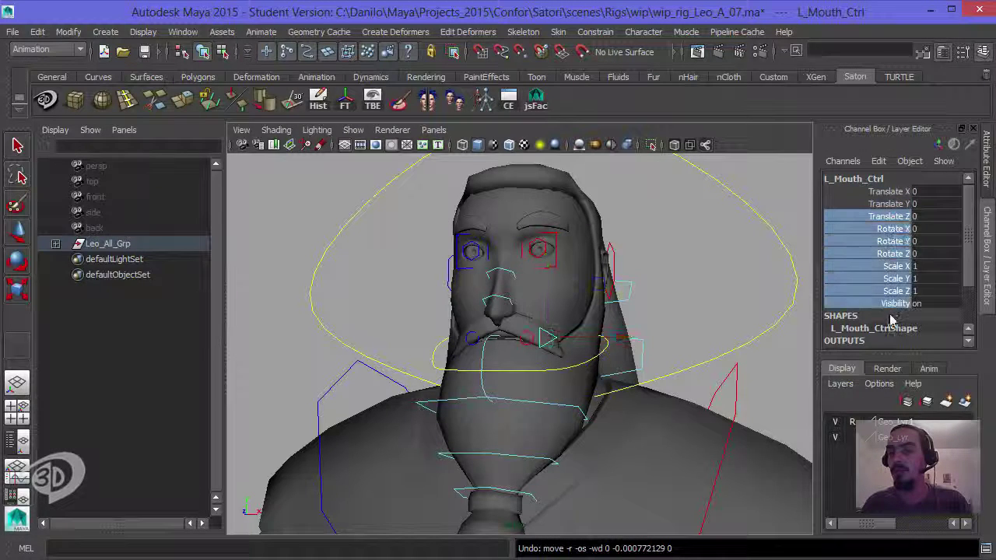
pyautogui.rightClick(891, 269)
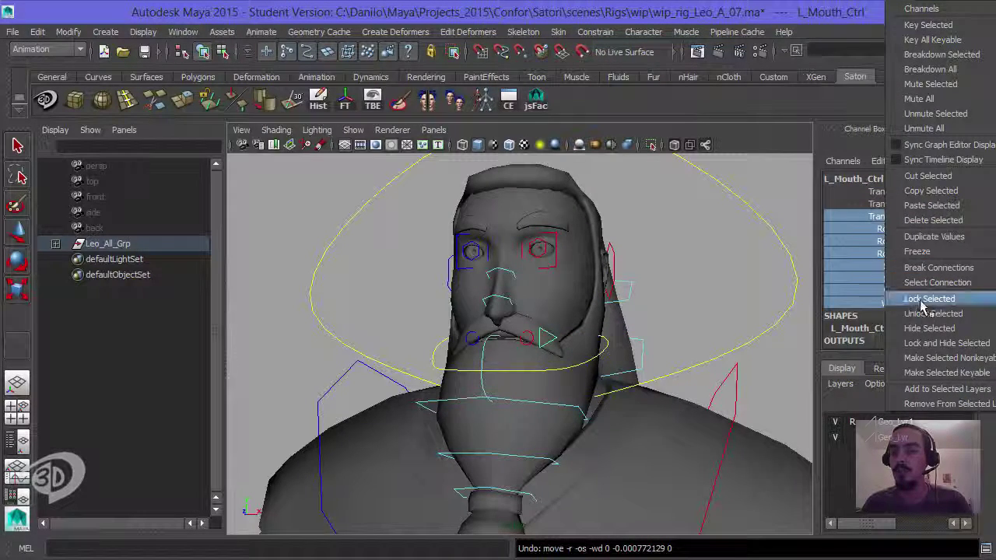
pyautogui.click(929, 328)
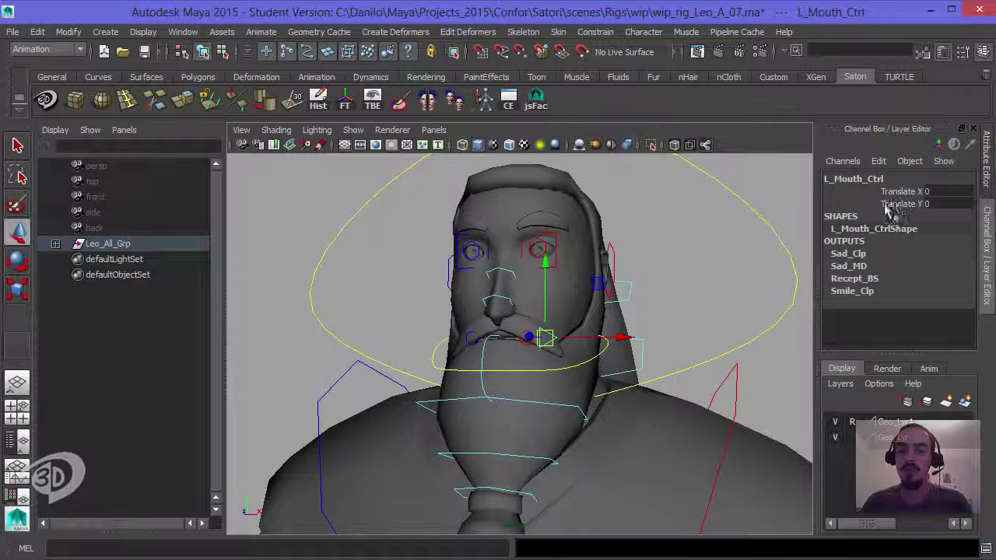
# Add a keyable float attribute named intensityX to L_Mouth_Ctrl, with default 1 and no minimum or maximum
pyautogui.click(878, 162)
pyautogui.click(905, 282)
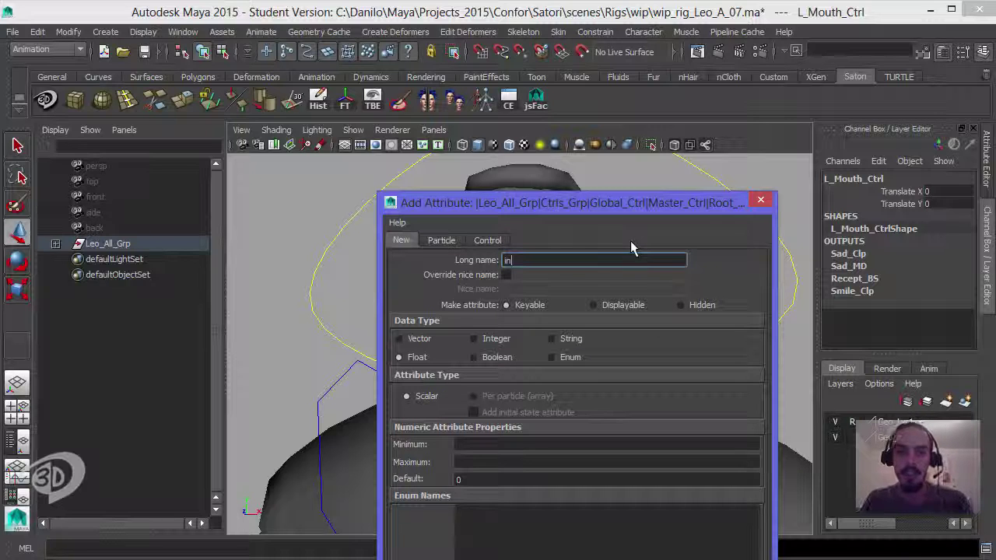
pyautogui.write('tensity')
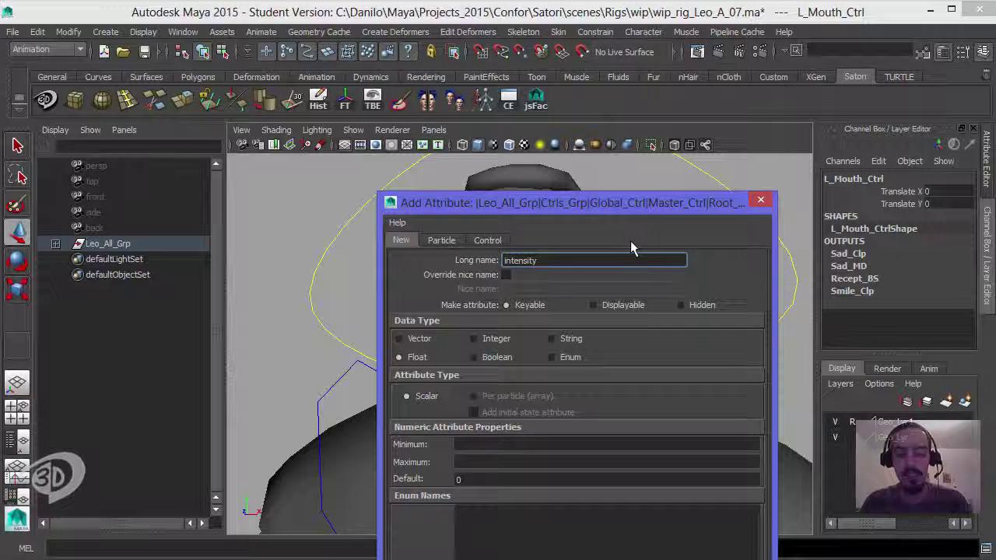
pyautogui.write('X')
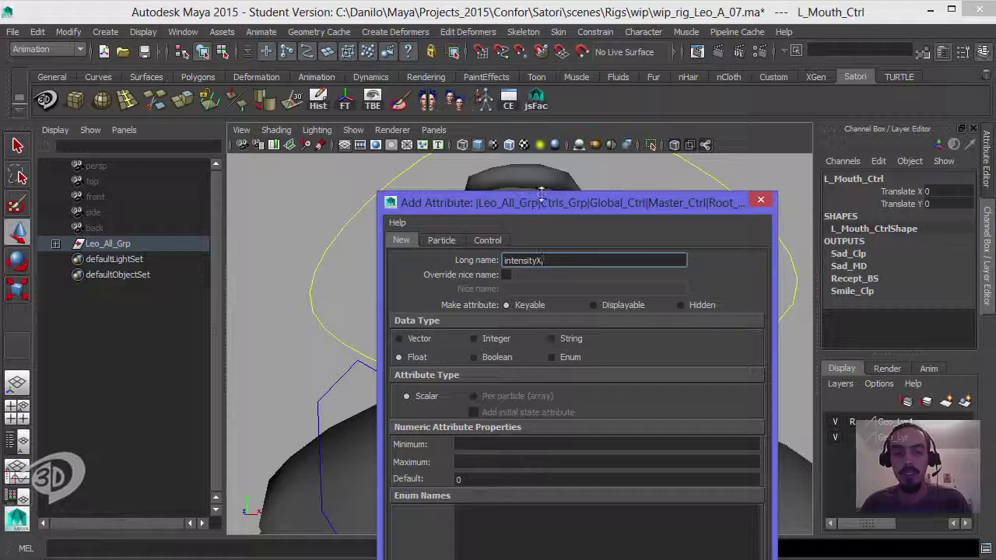
pyautogui.moveTo(541, 195); pyautogui.dragTo(359, 47)
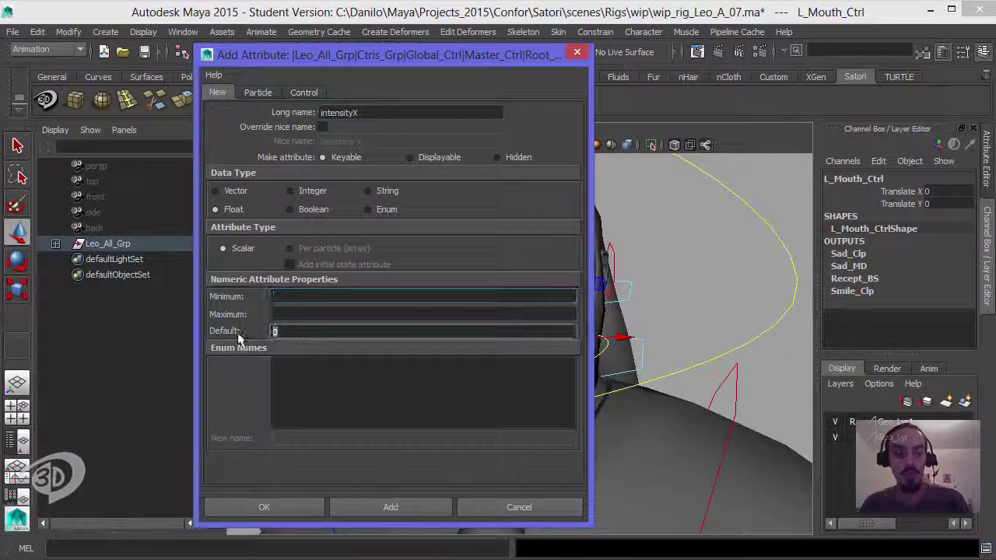
pyautogui.write('1')
pyautogui.press('Tab')
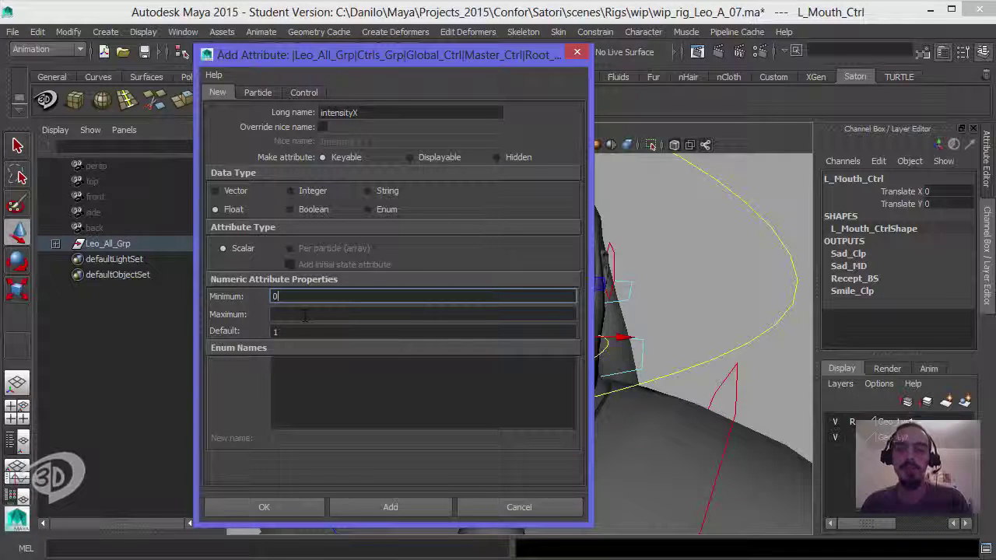
pyautogui.click(370, 509)
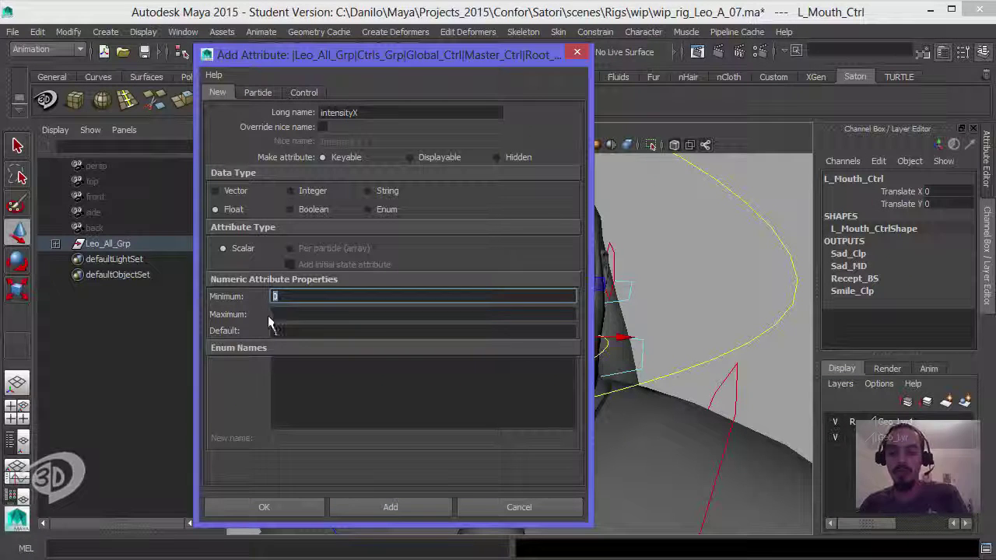
pyautogui.press('Tab')
pyautogui.press('Tab')
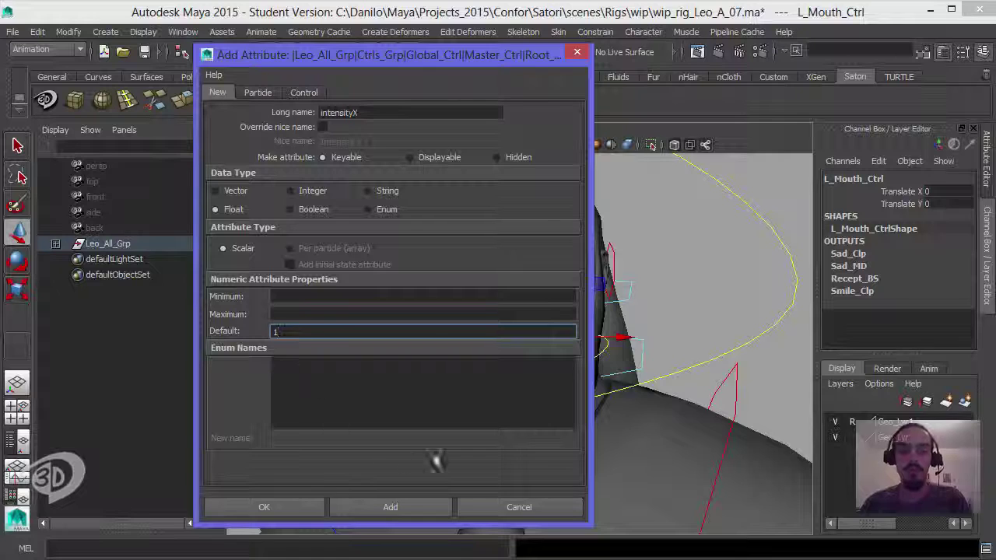
pyautogui.click(391, 507)
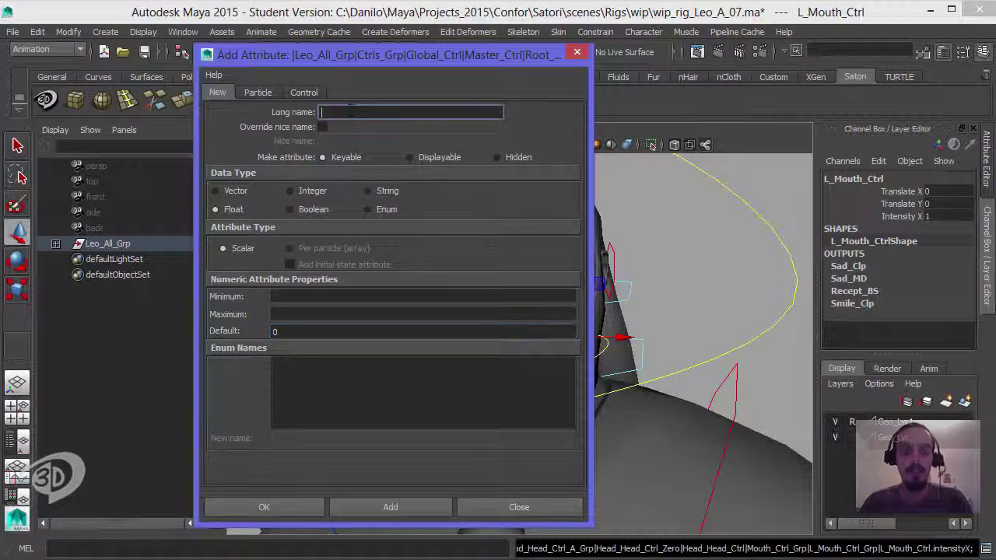
# Add a second keyable float attribute named intensityY with default 1 and close the Add Attribute window
pyautogui.write('intens')
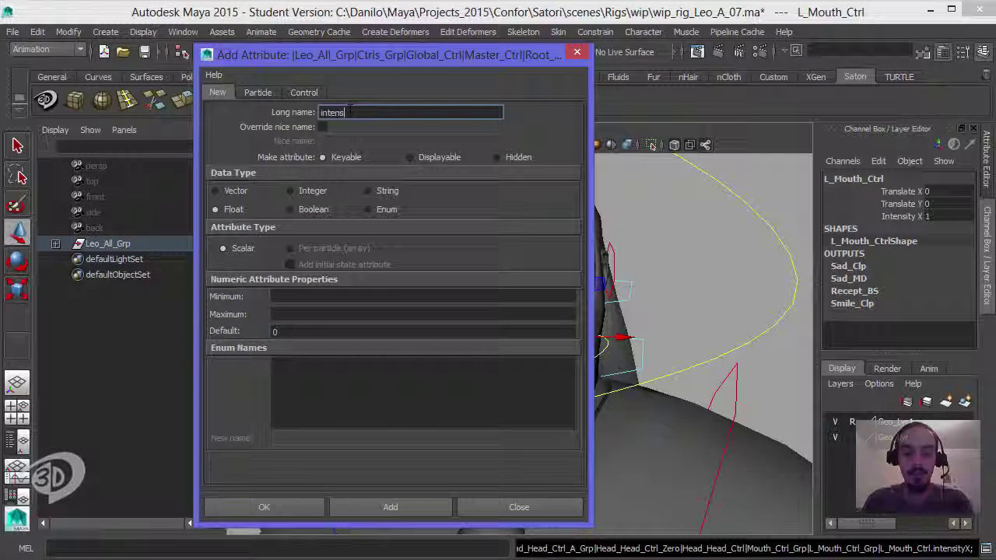
pyautogui.write('ity')
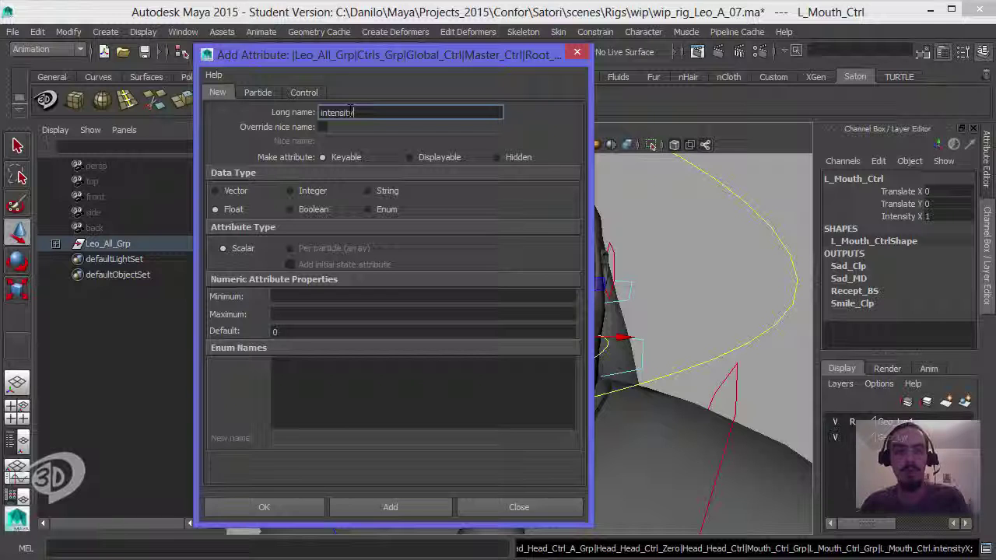
pyautogui.write('Y')
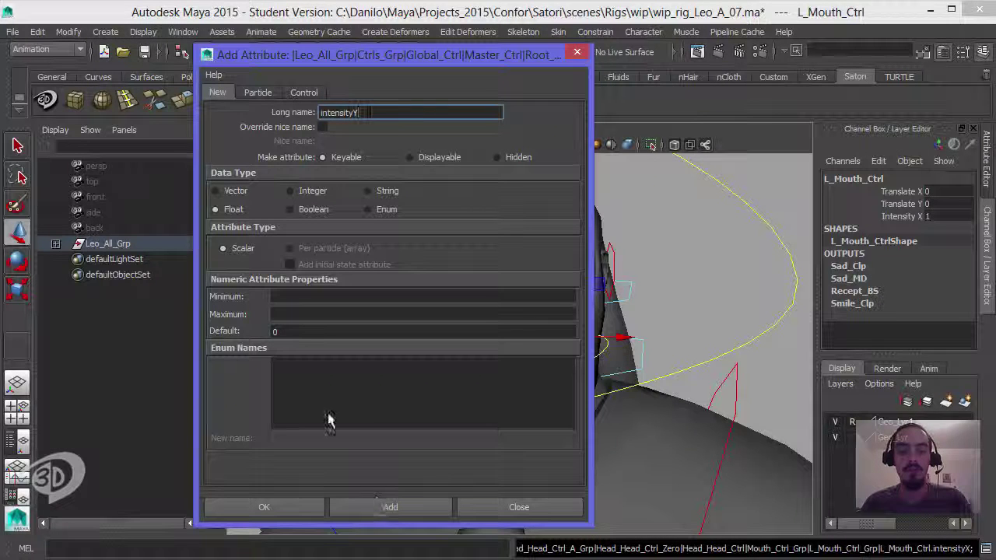
pyautogui.click(280, 332)
pyautogui.click(390, 508)
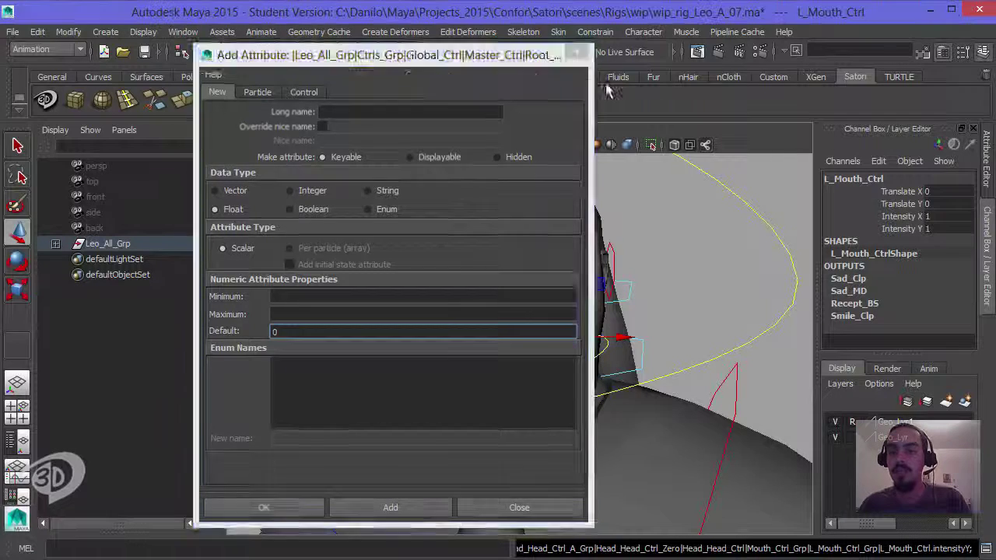
pyautogui.click(577, 52)
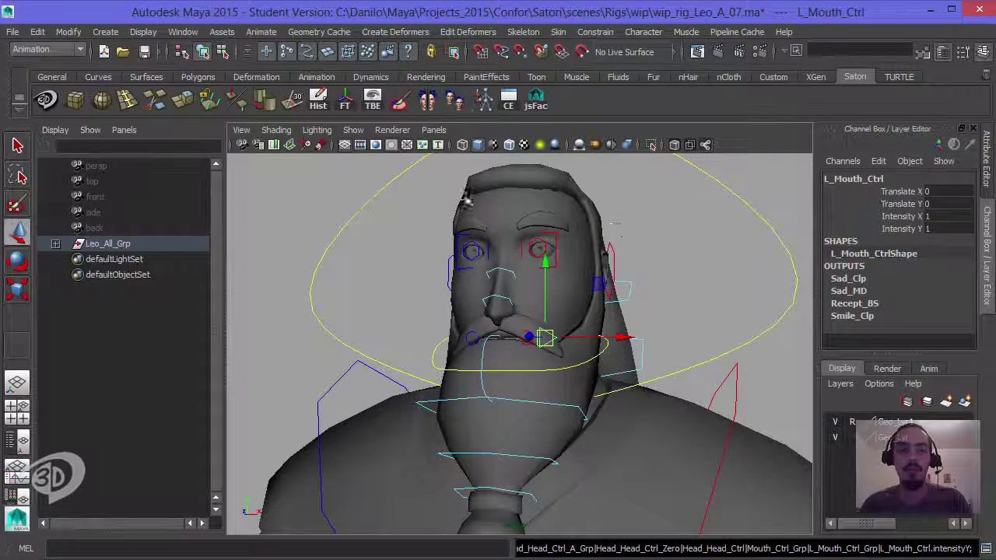
# Open the Node Editor, graph L_Mouth_Ctrl's input and output connections, and enlarge the window to fit the network
pyautogui.click(326, 31)
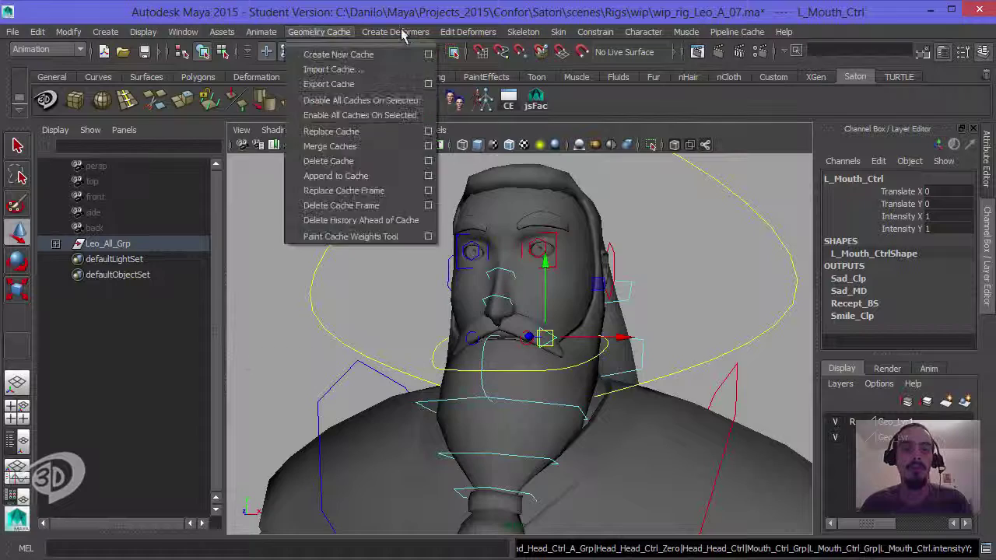
pyautogui.moveTo(144, 33)
pyautogui.moveTo(181, 34)
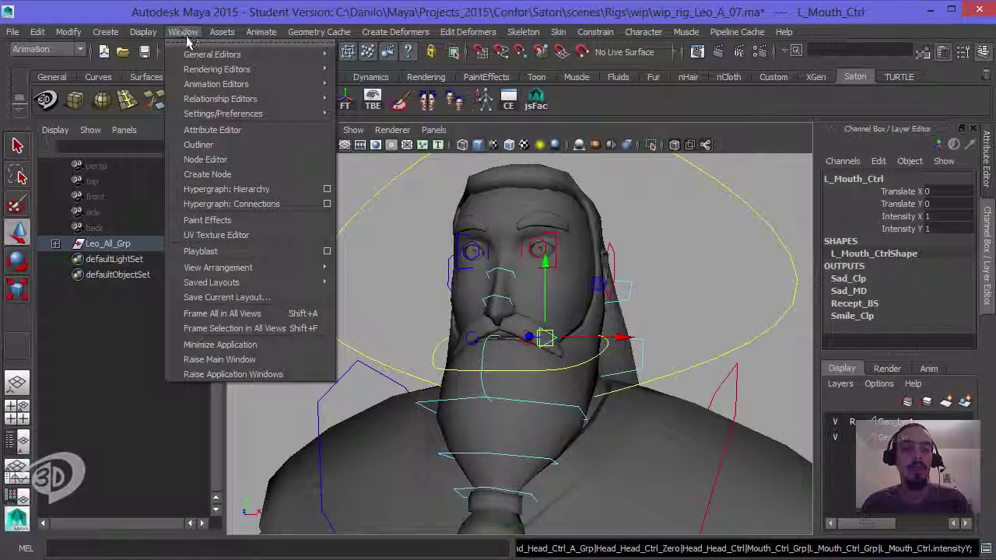
pyautogui.click(217, 160)
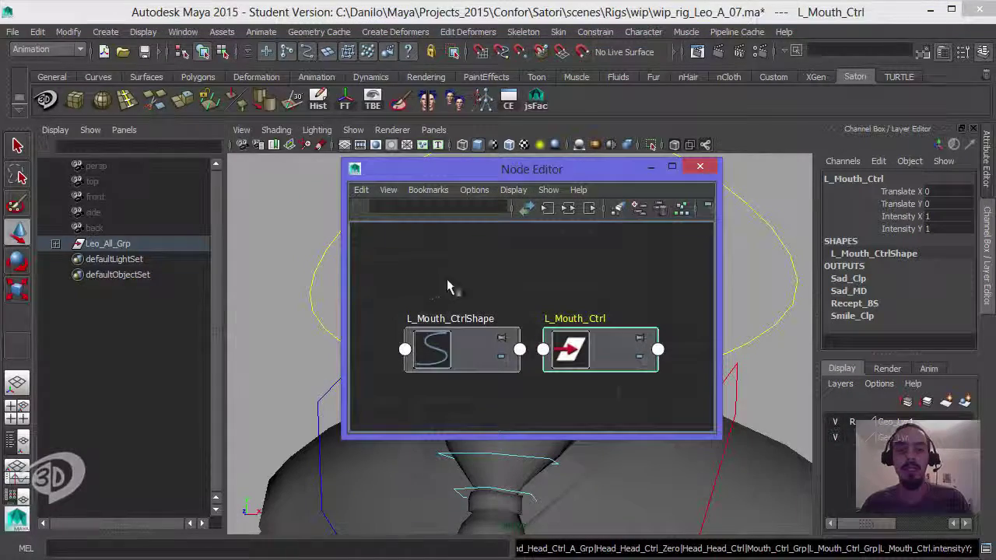
pyautogui.moveTo(478, 177); pyautogui.dragTo(183, 116)
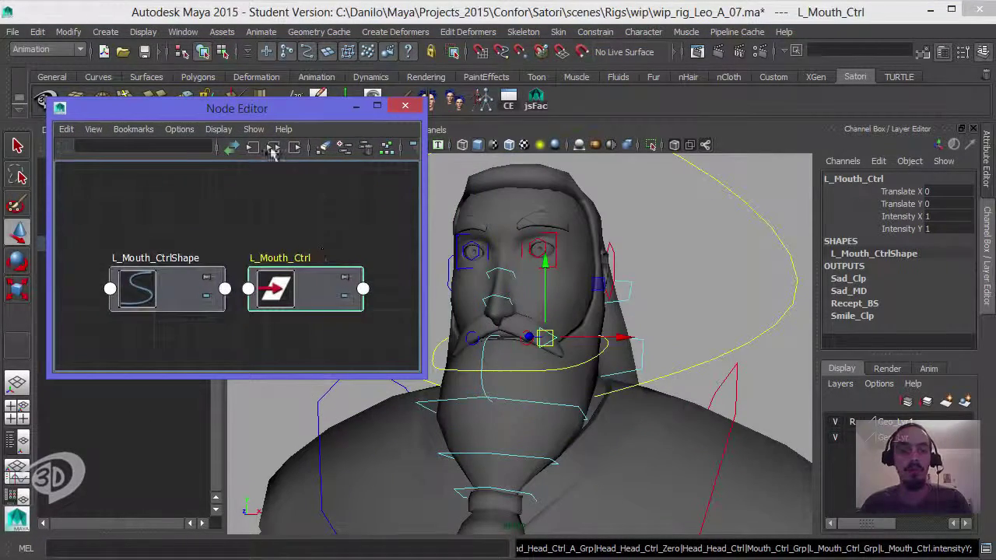
pyautogui.click(272, 149)
pyautogui.moveTo(422, 377); pyautogui.dragTo(606, 531)
pyautogui.keyDown('alt'); pyautogui.moveTo(335, 356); pyautogui.dragTo(423, 378, button='middle'); pyautogui.keyUp('alt')
pyautogui.scroll(5, 382, 382)
pyautogui.keyDown('alt'); pyautogui.moveTo(379, 354); pyautogui.dragTo(473, 455, button='middle'); pyautogui.keyUp('alt')
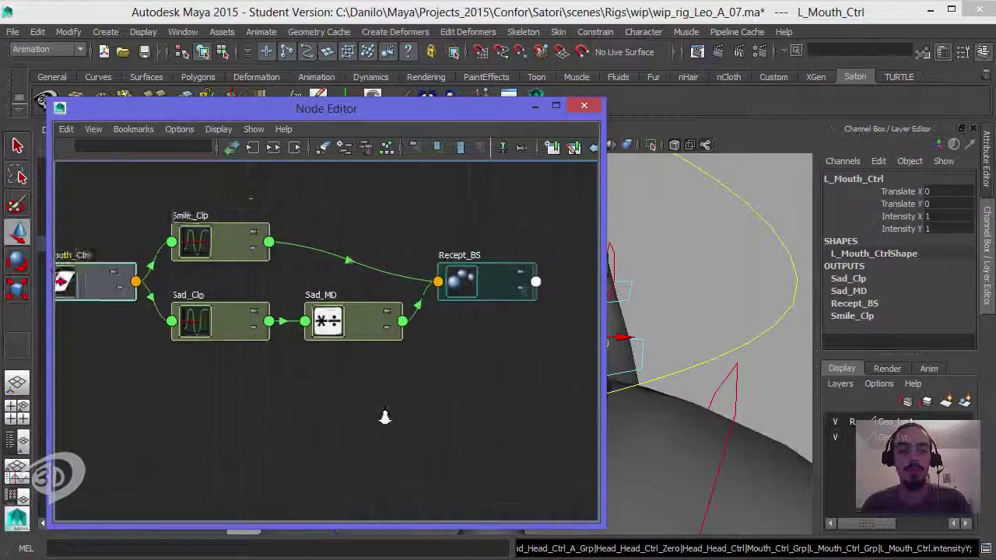
pyautogui.keyDown('alt'); pyautogui.moveTo(385, 416); pyautogui.dragTo(375, 415, button='right'); pyautogui.keyUp('alt')
# Expand the L_Mouth_Ctrl node to show all its attributes and reposition it beside the clamp nodes
pyautogui.moveTo(115, 300); pyautogui.dragTo(104, 295)
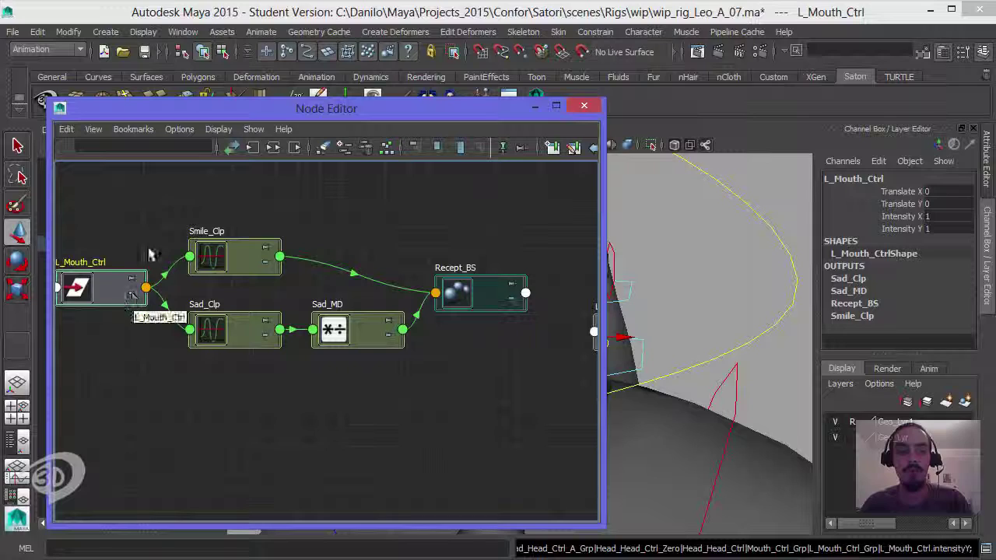
pyautogui.press('3')
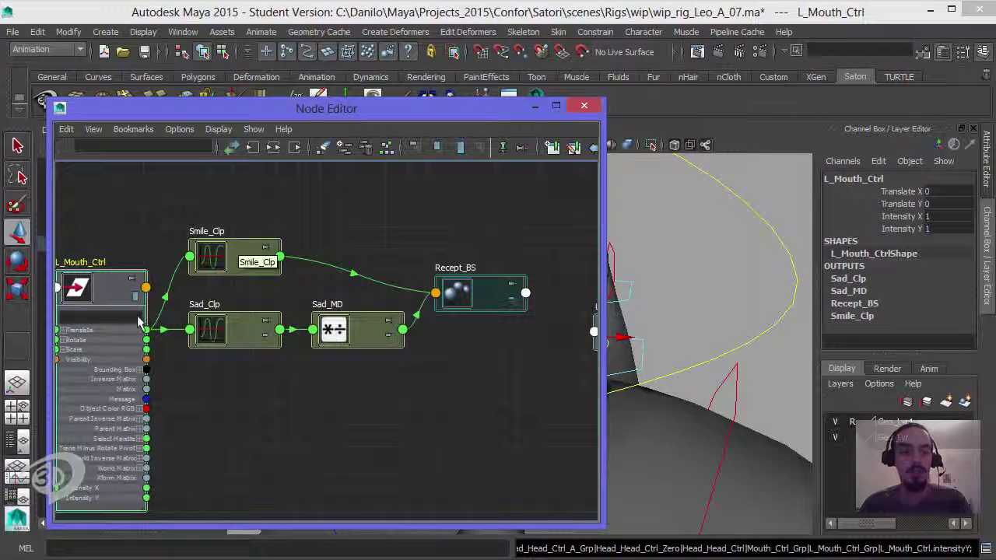
pyautogui.moveTo(106, 286); pyautogui.dragTo(115, 227)
pyautogui.keyDown('alt'); pyautogui.moveTo(309, 378); pyautogui.dragTo(360, 395, button='middle'); pyautogui.keyUp('alt')
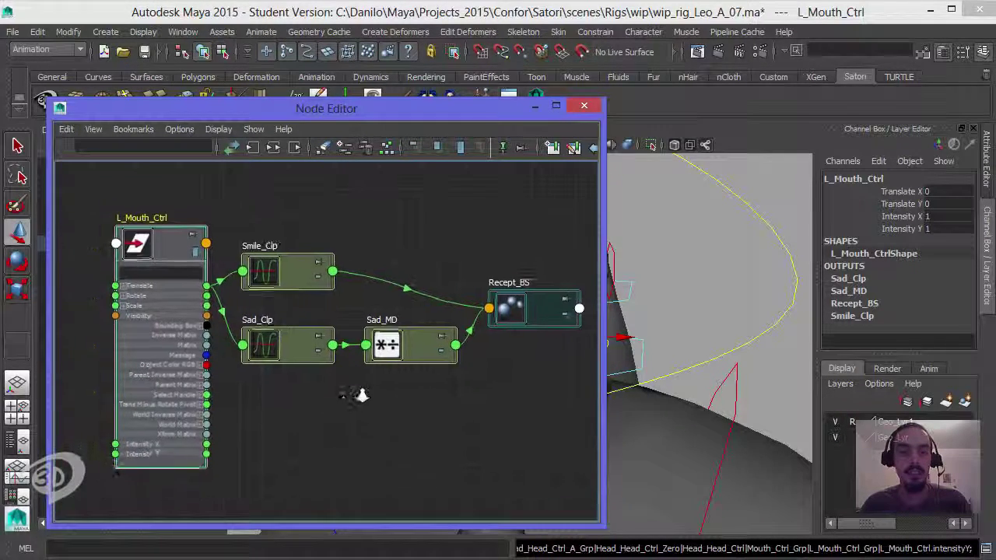
pyautogui.scroll(3, 358, 389)
pyautogui.keyDown('alt'); pyautogui.moveTo(227, 438); pyautogui.dragTo(268, 448, button='middle'); pyautogui.keyUp('alt')
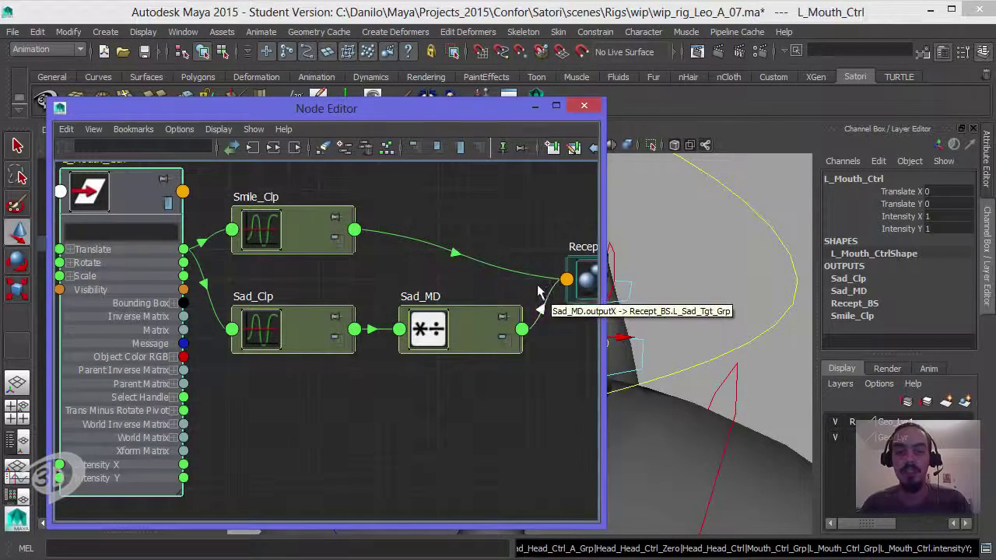
# Expand the Recept_BS node to show all attributes and unfold its Weight list of blend shape targets
pyautogui.keyDown('alt'); pyautogui.moveTo(355, 233); pyautogui.dragTo(198, 237, button='middle'); pyautogui.keyUp('alt')
pyautogui.click(514, 303)
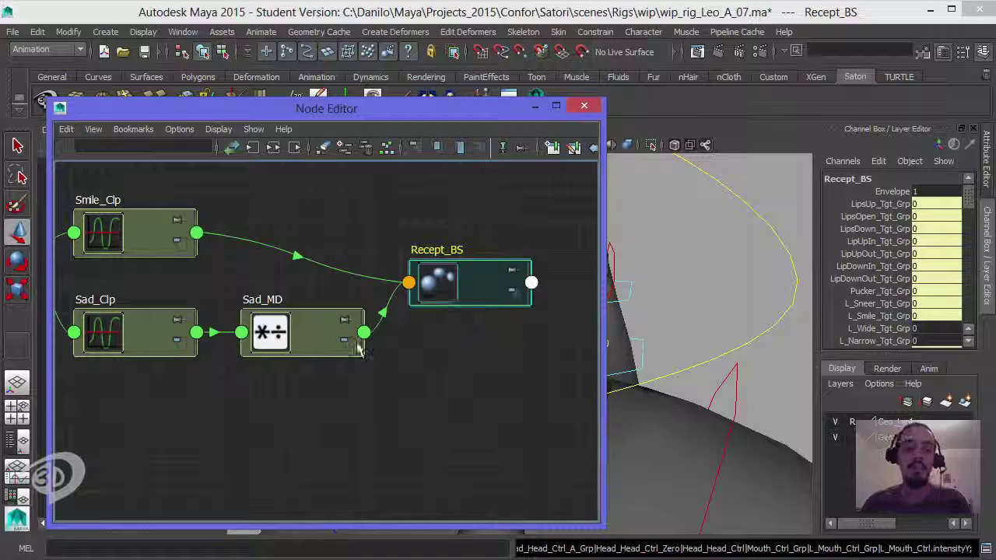
pyautogui.press('3')
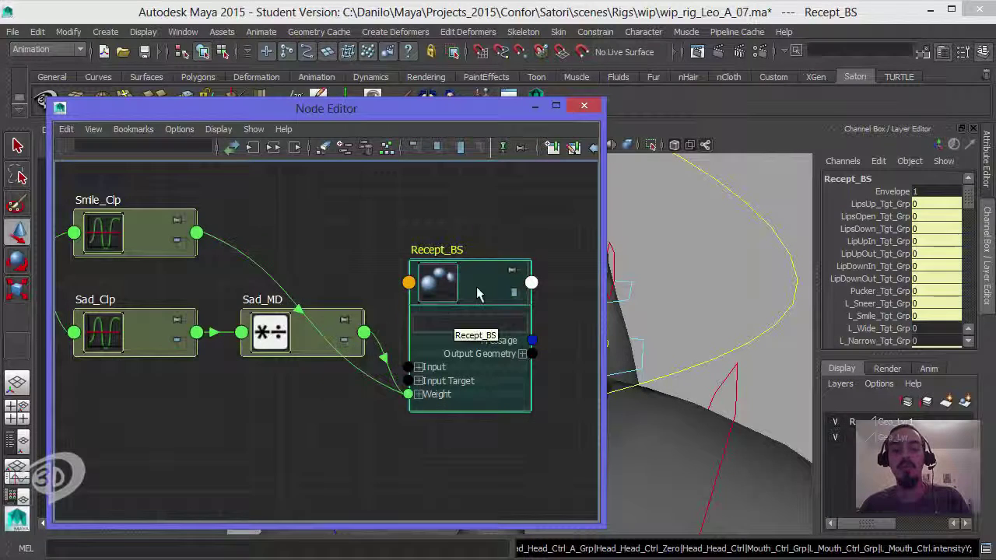
pyautogui.moveTo(424, 393); pyautogui.dragTo(427, 443)
# Rearrange the network by moving Sad_MD and Sad_Clp below the smile branch and spacing L_Mouth_Ctrl away from them
pyautogui.moveTo(303, 346); pyautogui.dragTo(250, 476)
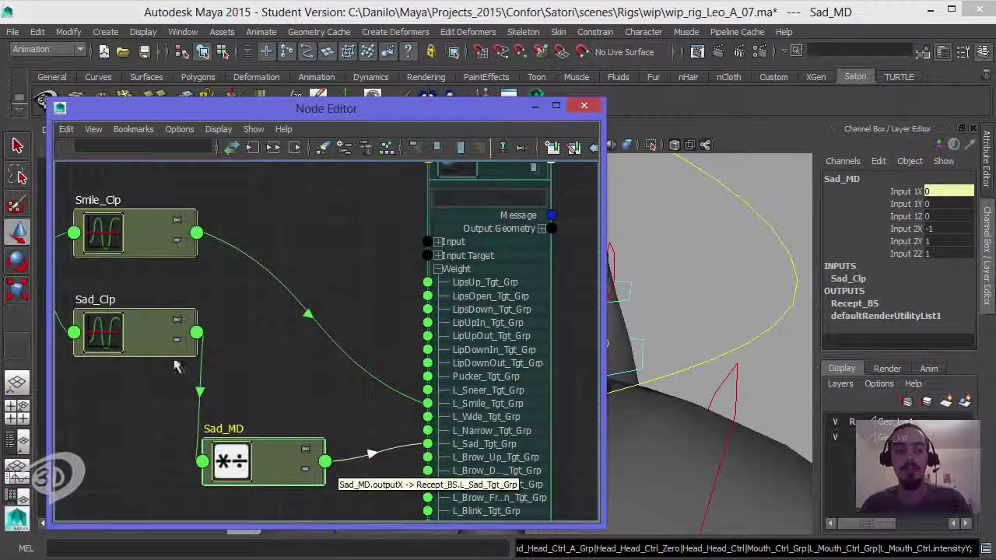
pyautogui.moveTo(144, 346); pyautogui.dragTo(111, 411)
pyautogui.keyDown('alt'); pyautogui.moveTo(203, 329); pyautogui.dragTo(316, 348, button='middle'); pyautogui.keyUp('alt')
pyautogui.keyDown('alt'); pyautogui.moveTo(316, 348); pyautogui.dragTo(258, 306, button='right'); pyautogui.keyUp('alt')
pyautogui.keyDown('alt'); pyautogui.moveTo(258, 307); pyautogui.dragTo(247, 292, button='middle'); pyautogui.keyUp('alt')
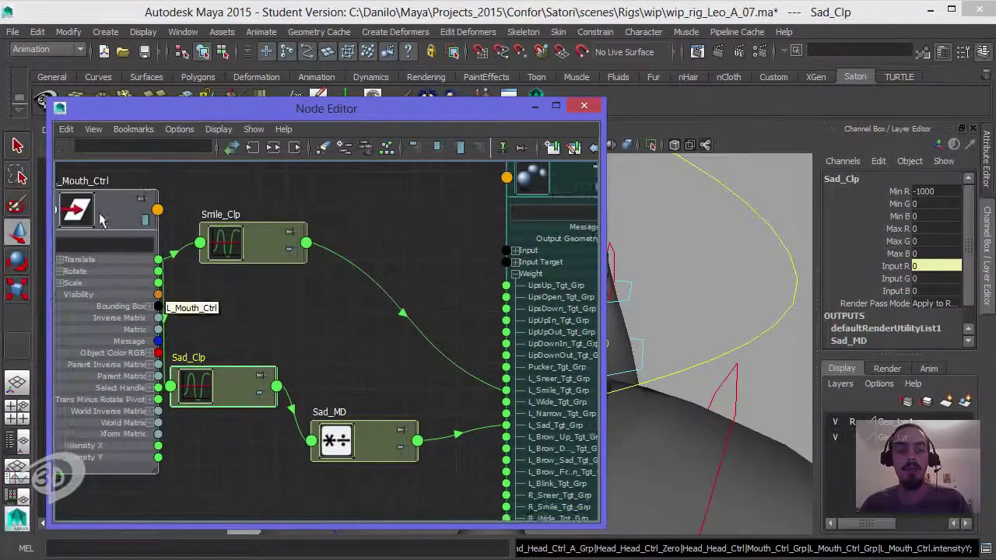
pyautogui.moveTo(98, 214); pyautogui.dragTo(71, 214)
# Reposition and enlarge the Node Editor window so the network from L_Mouth_Ctrl to the Recept_BS weights fits
pyautogui.moveTo(455, 116); pyautogui.dragTo(475, 68)
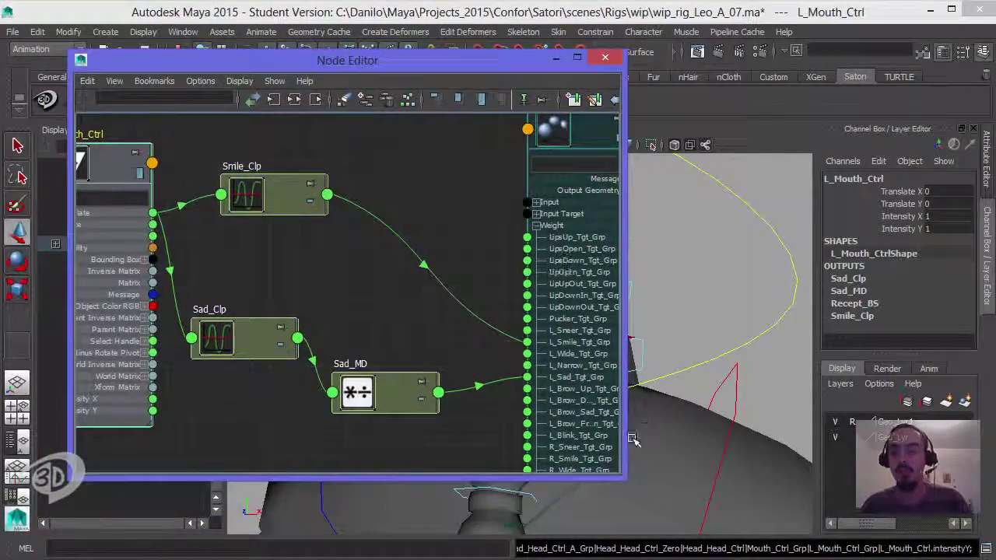
pyautogui.moveTo(628, 480); pyautogui.dragTo(817, 542)
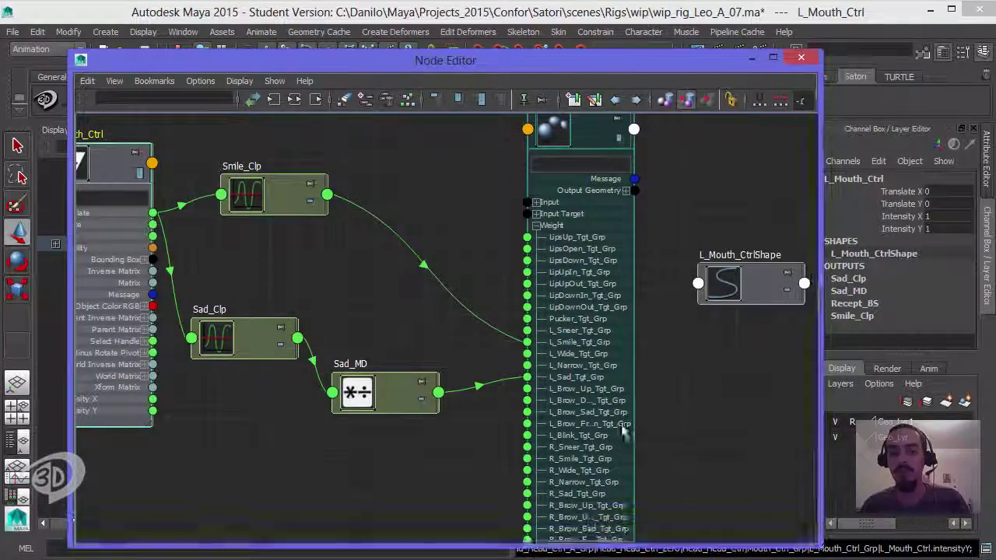
pyautogui.keyDown('alt'); pyautogui.moveTo(622, 428); pyautogui.dragTo(704, 424, button='middle'); pyautogui.keyUp('alt')
pyautogui.scroll(3, 572, 317)
pyautogui.press('a')
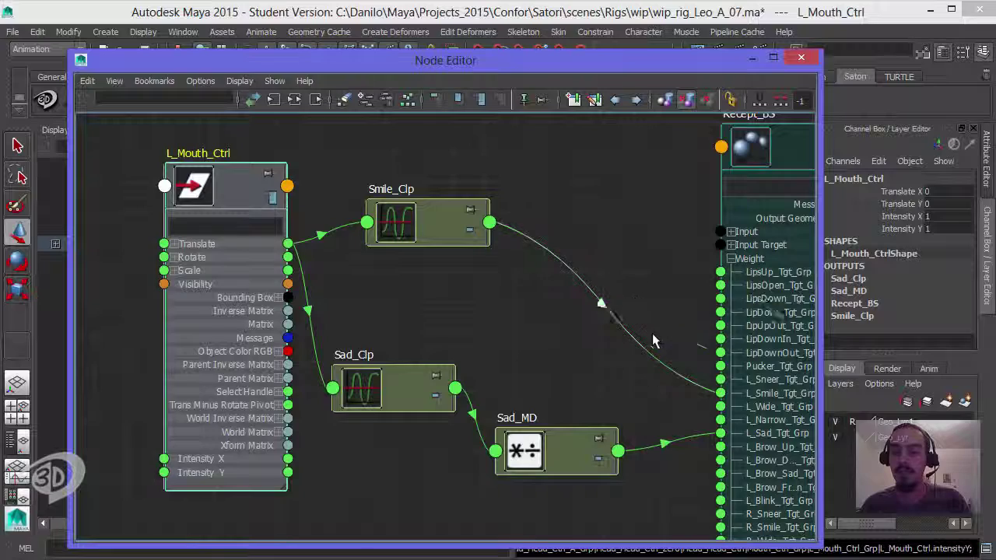
# Check the Smile_Clp and Sad_MD connections into Recept_BS and move L_Mouth_Ctrl farther from the clamp nodes
pyautogui.click(646, 342)
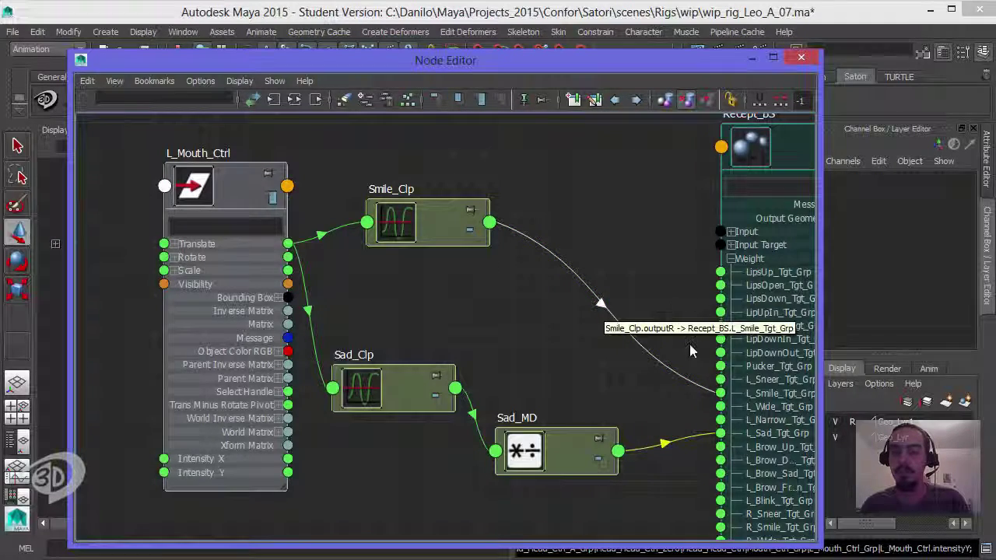
pyautogui.click(677, 440)
pyautogui.moveTo(221, 214); pyautogui.dragTo(192, 225)
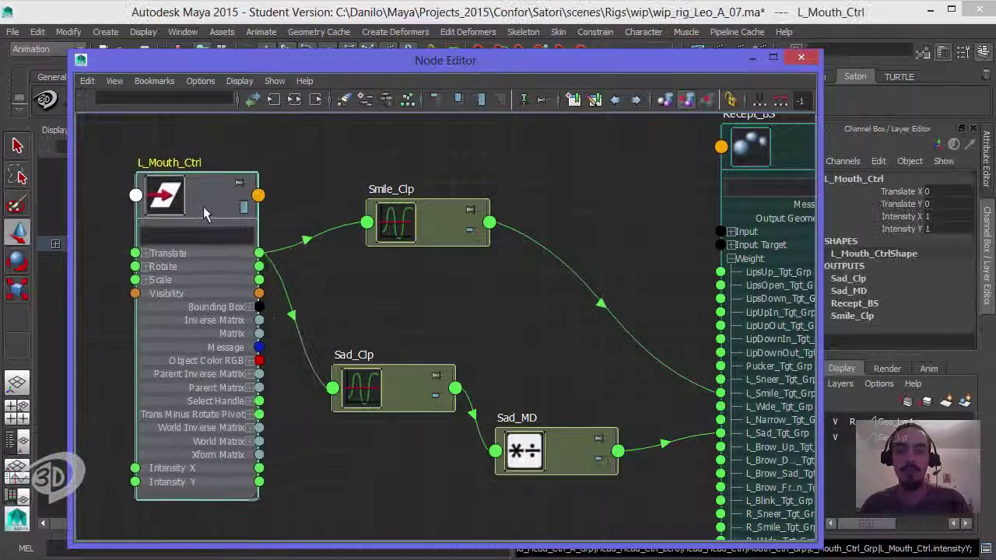
# Create a multiplyDivide node between the smile and sad branches and name it IntensityX_MD
pyautogui.click(521, 260)
pyautogui.press('Tab')
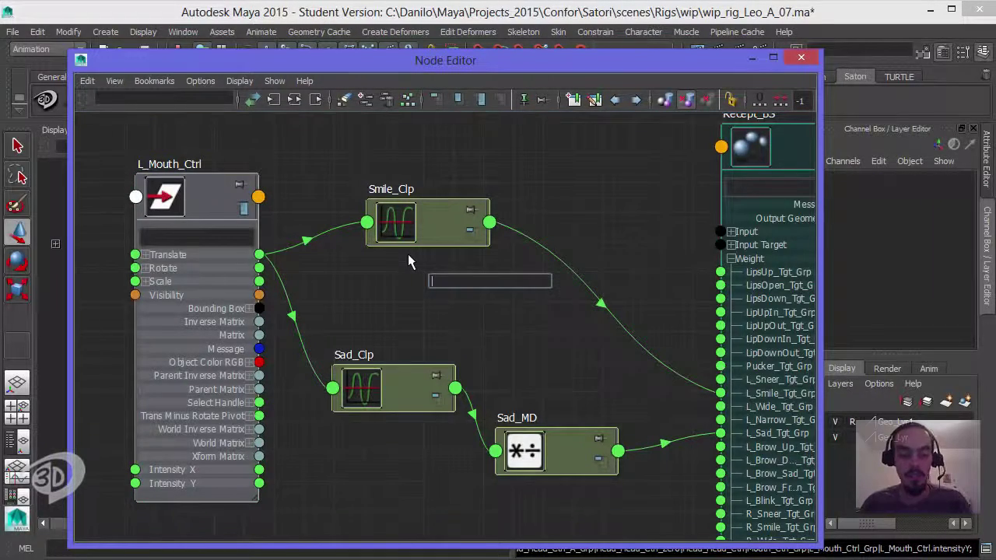
pyautogui.write('divi')
pyautogui.press('Down')
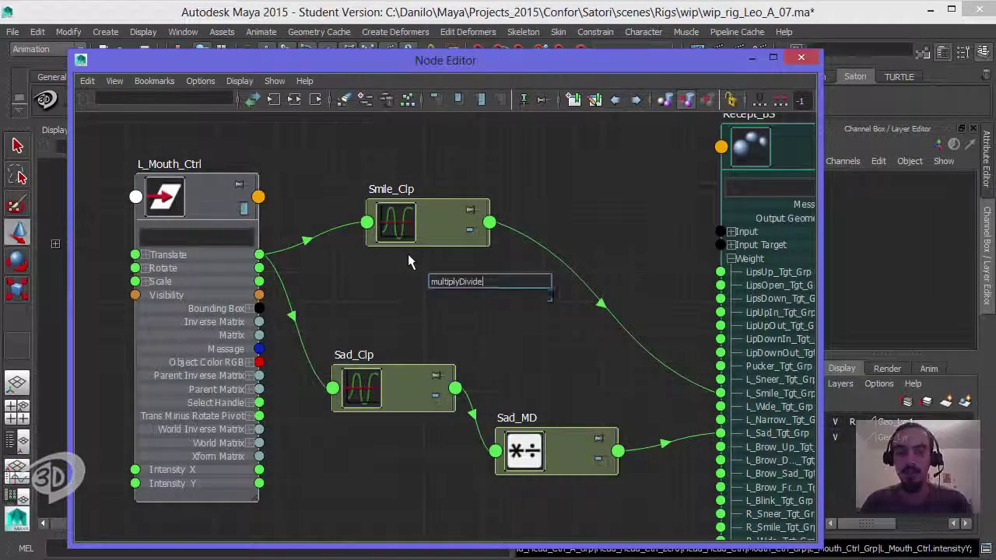
pyautogui.press('Return')
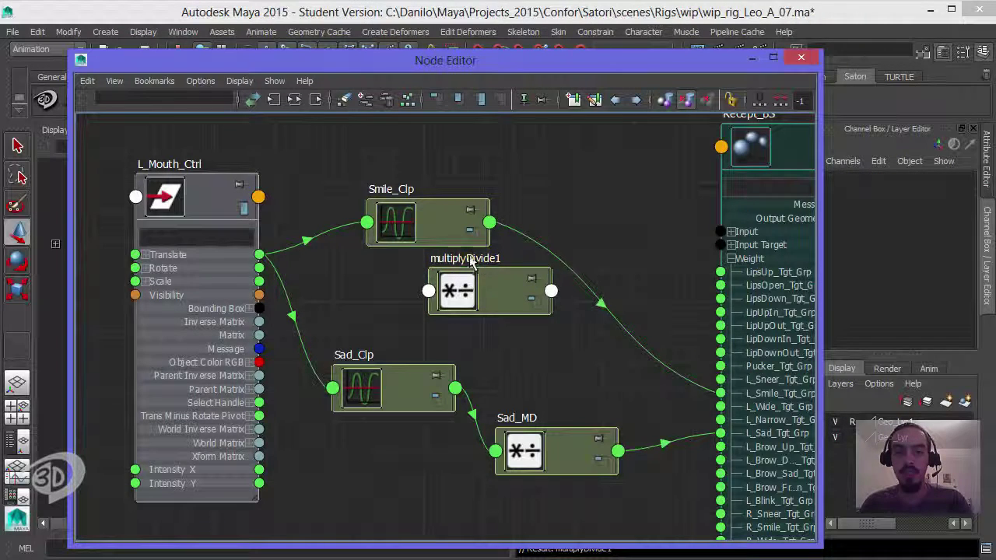
pyautogui.doubleClick(465, 258)
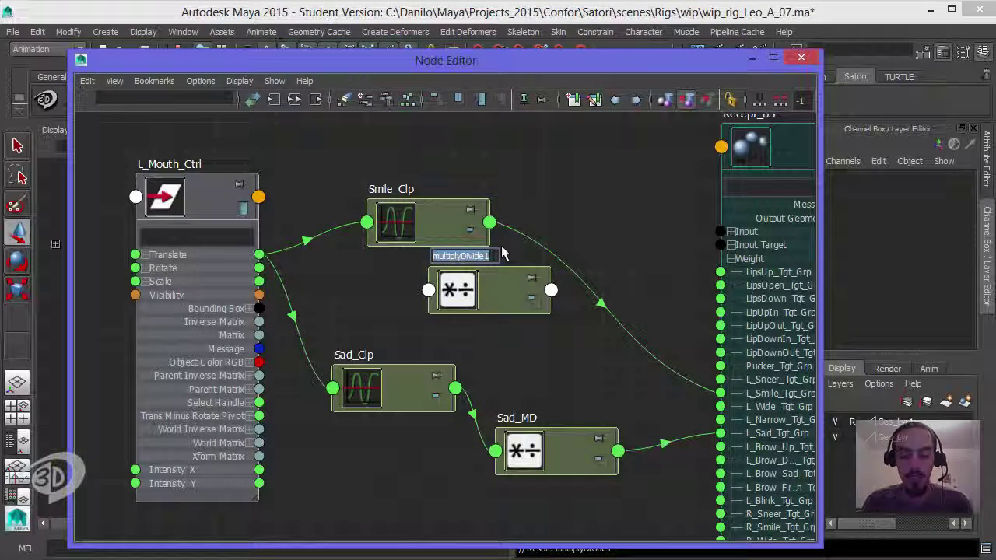
pyautogui.press('BackSpace')
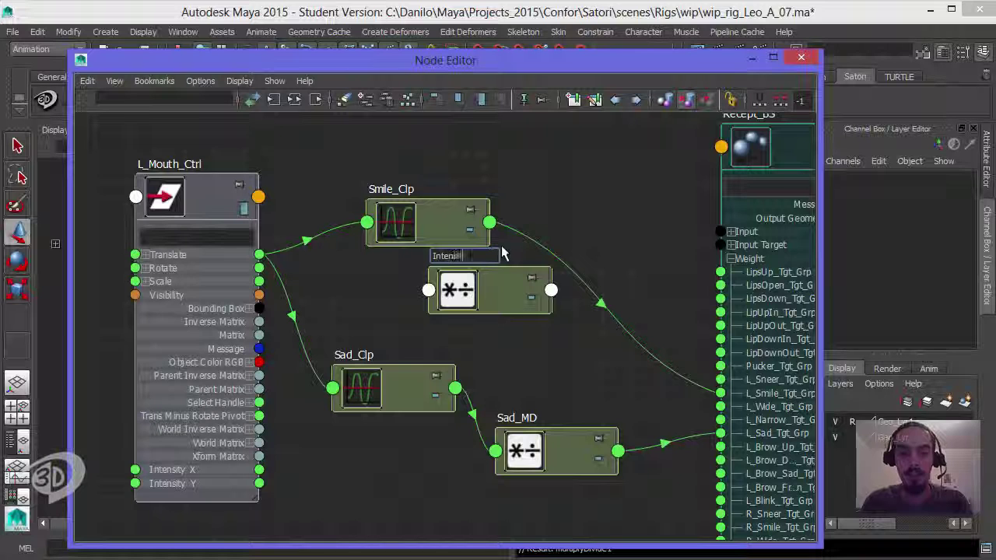
pyautogui.write('IntensityX')
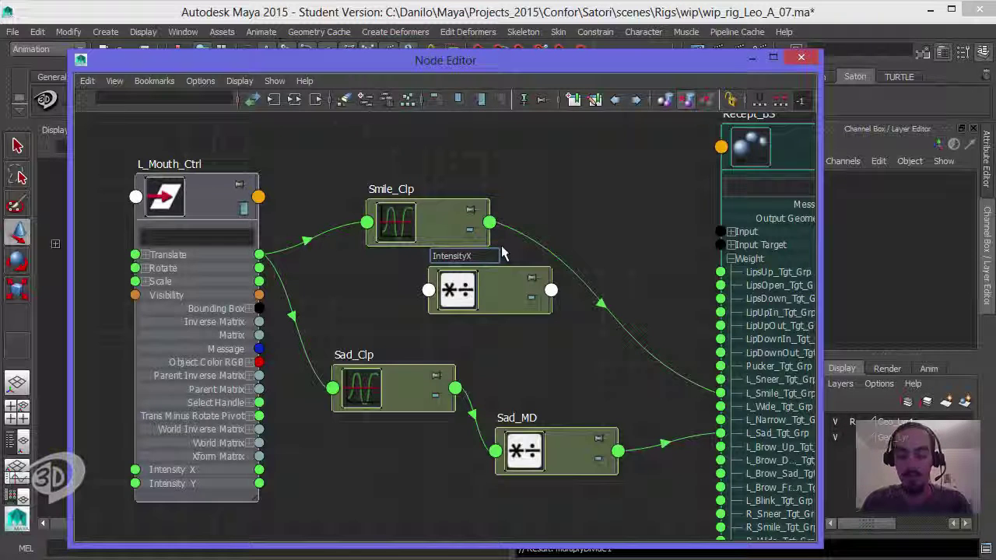
pyautogui.write(' MD')
pyautogui.press('Return')
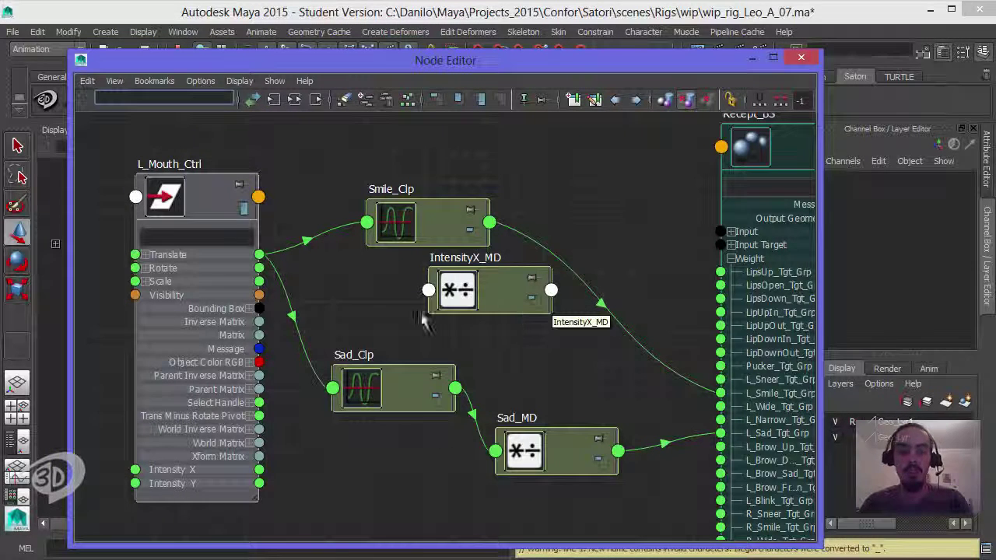
# Expand IntensityX_MD to show its attributes with Input 1 unfolded and place it between Smile_Clp and Recept_BS
pyautogui.click(529, 309)
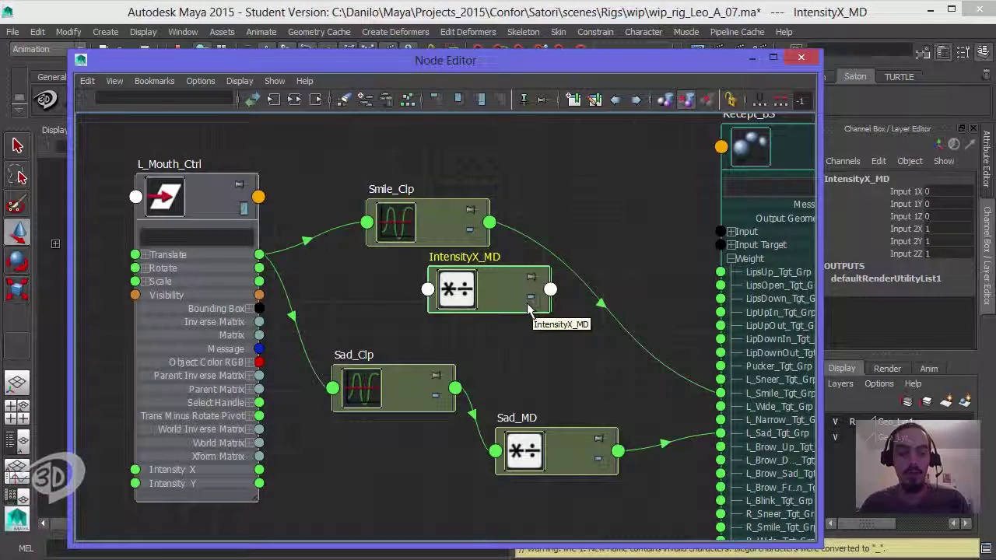
pyautogui.click(531, 300)
pyautogui.click(532, 298)
pyautogui.moveTo(491, 297); pyautogui.dragTo(645, 159)
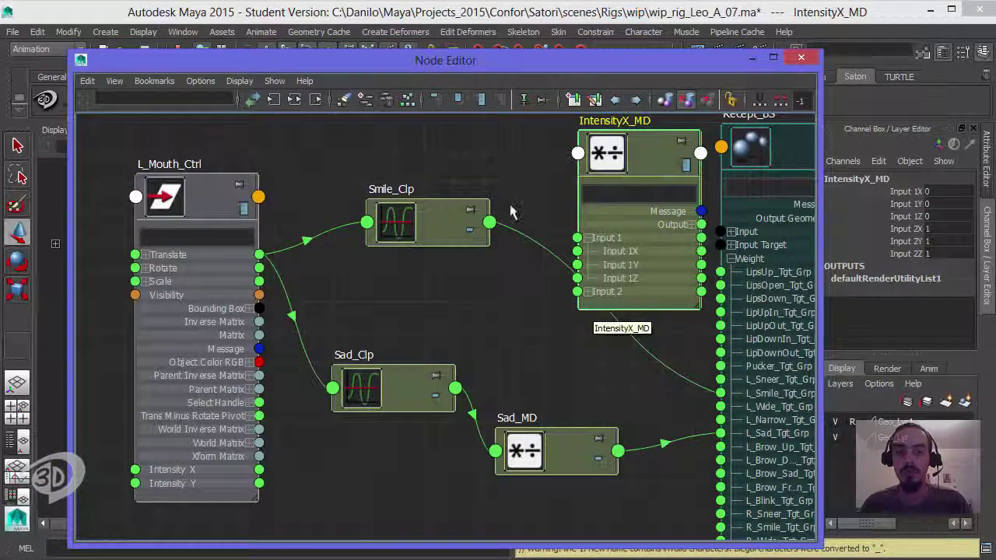
pyautogui.moveTo(511, 211); pyautogui.dragTo(455, 232, button='middle')
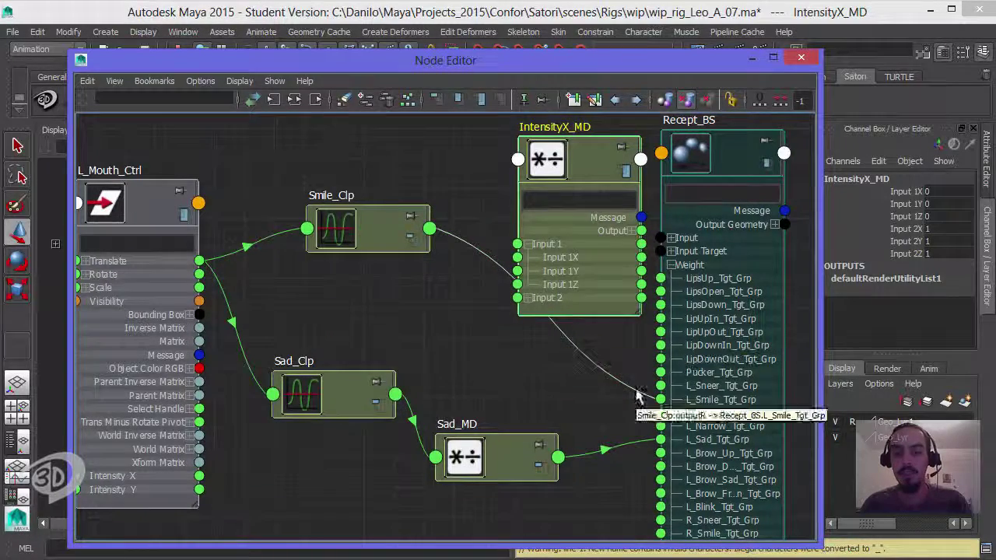
# Reroute Smile_Clp's output into IntensityX_MD's Input 1X and connect L_Mouth_Ctrl's Intensity Y to its Input 2X
pyautogui.moveTo(591, 354); pyautogui.dragTo(517, 257)
pyautogui.click(527, 298)
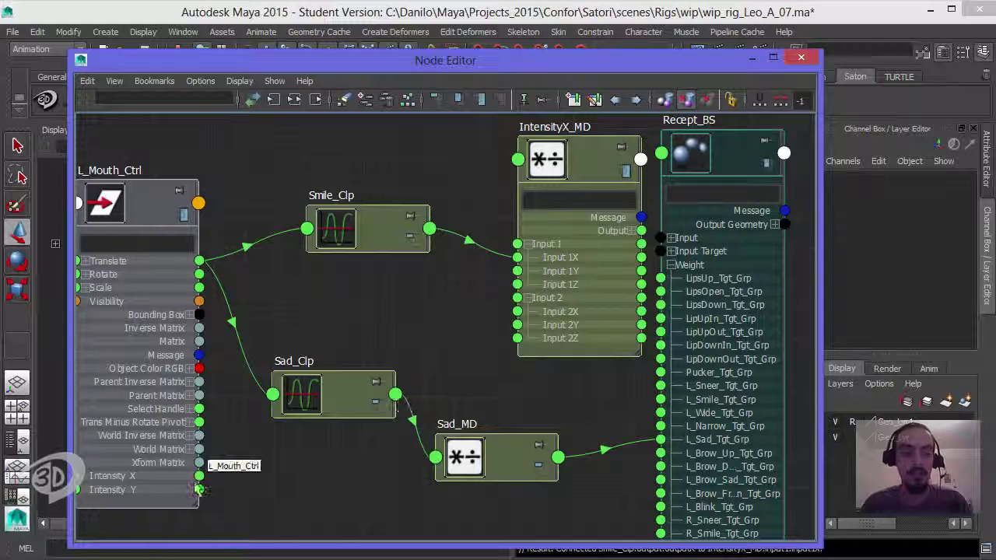
pyautogui.moveTo(199, 476); pyautogui.dragTo(257, 458)
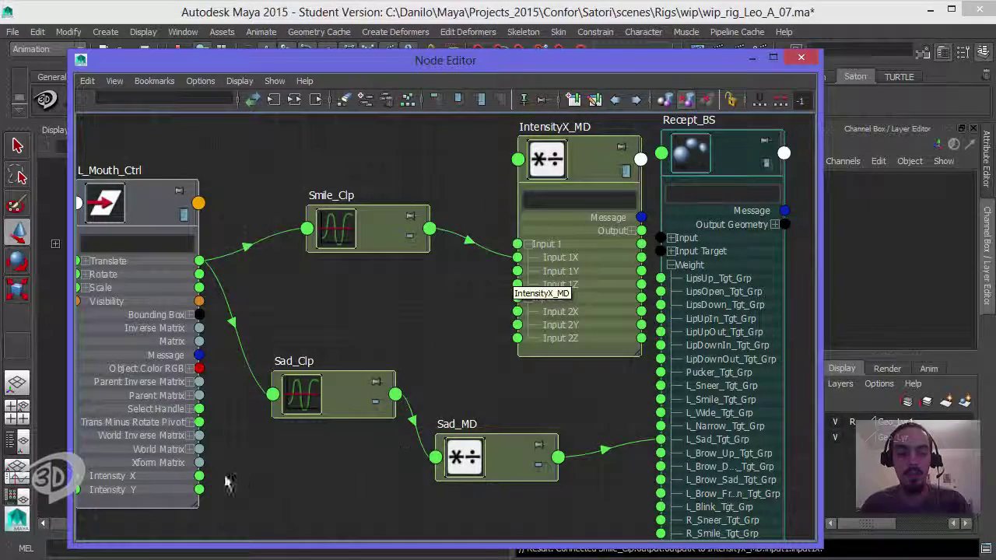
pyautogui.moveTo(200, 490); pyautogui.dragTo(519, 311)
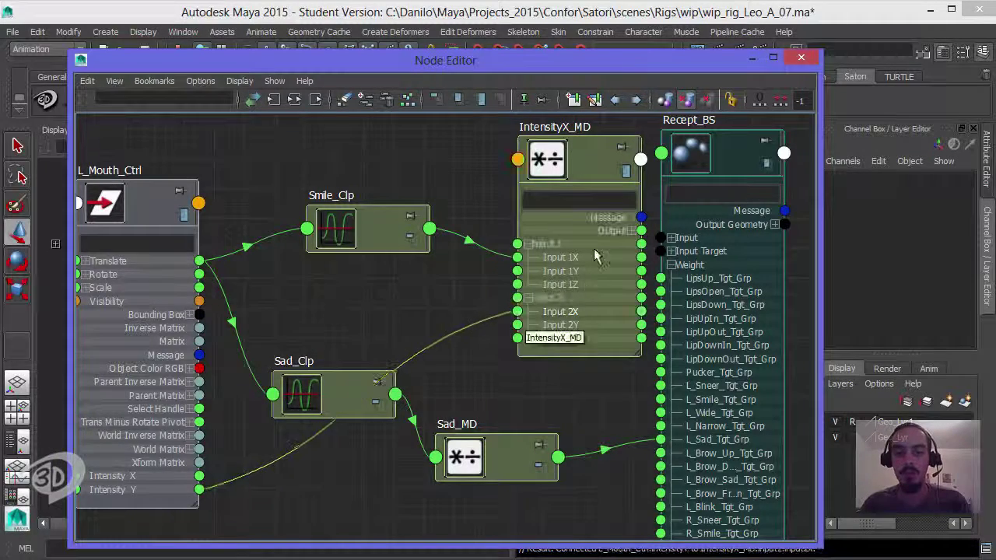
# Move the IntensityX_MD node slightly away from Recept_BS and rename it IntensityY_MD
pyautogui.moveTo(590, 171); pyautogui.dragTo(560, 180)
pyautogui.doubleClick(534, 140)
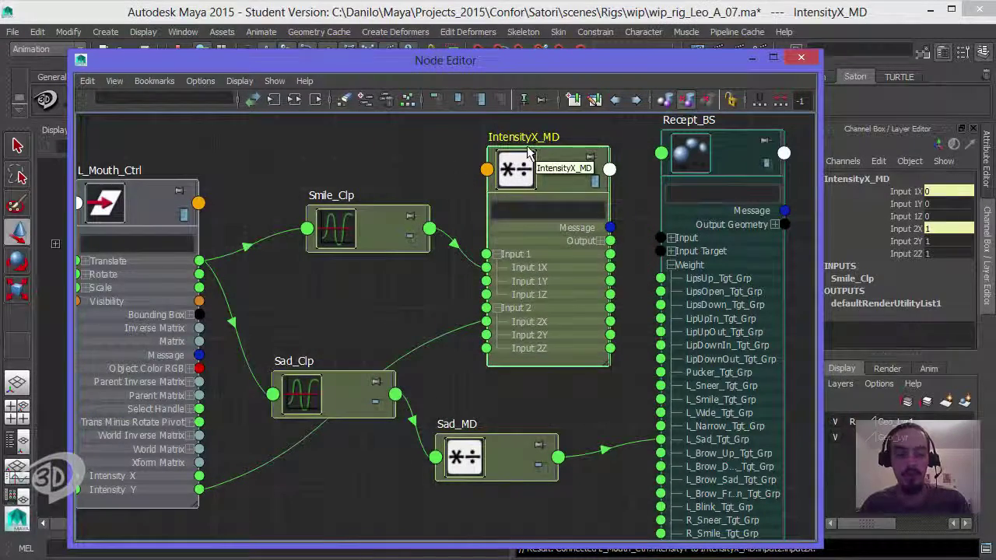
pyautogui.press('Escape')
pyautogui.doubleClick(534, 140)
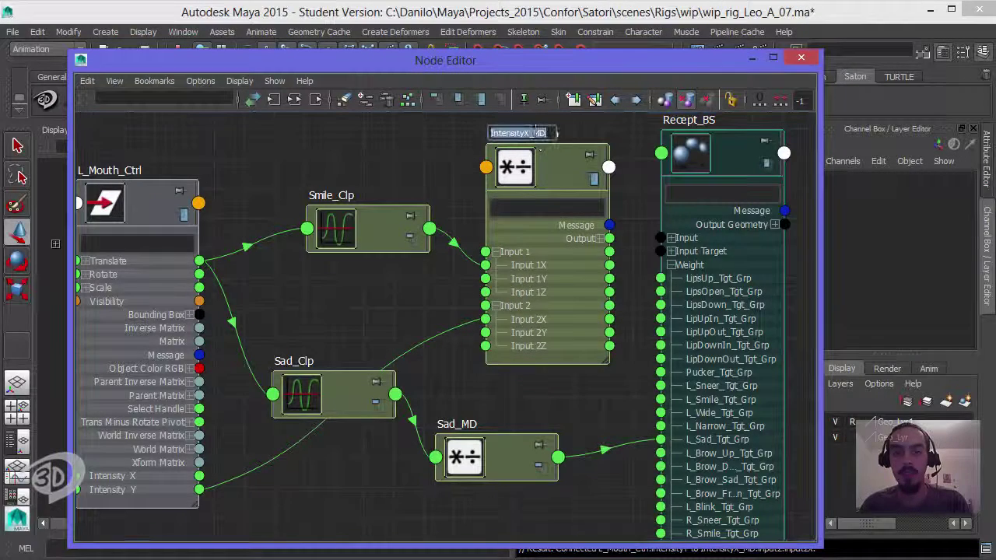
pyautogui.press('BackSpace')
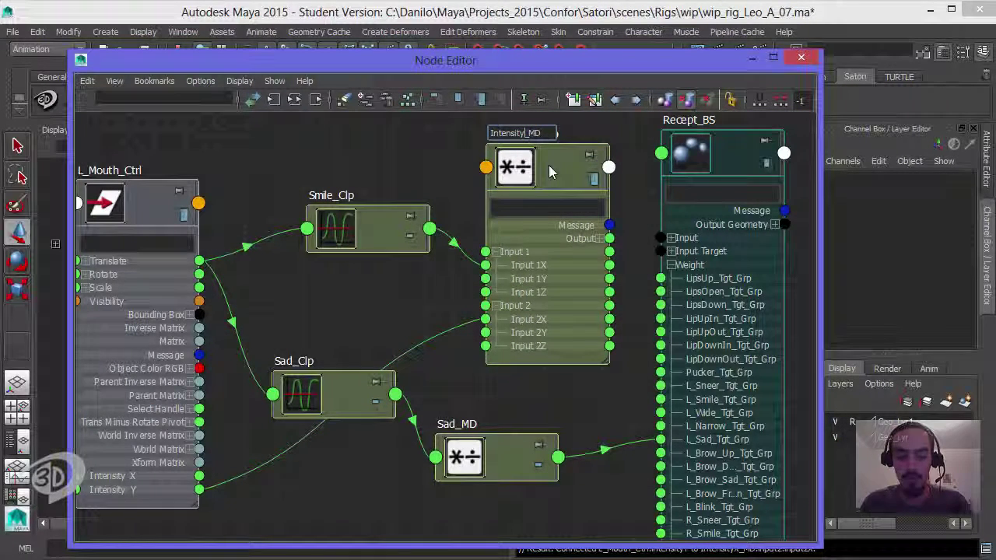
pyautogui.write('Y')
pyautogui.press('Return')
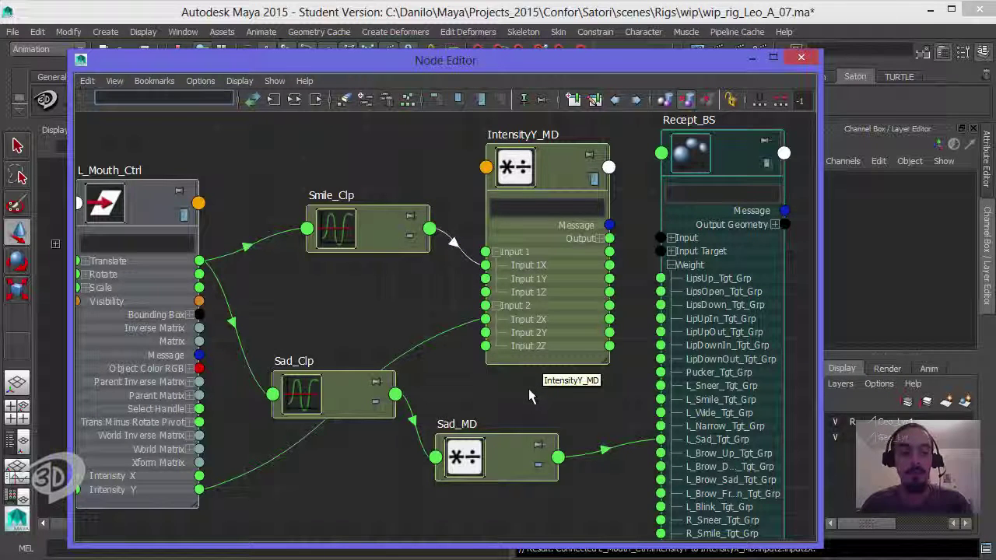
pyautogui.scroll(-2, 391, 298)
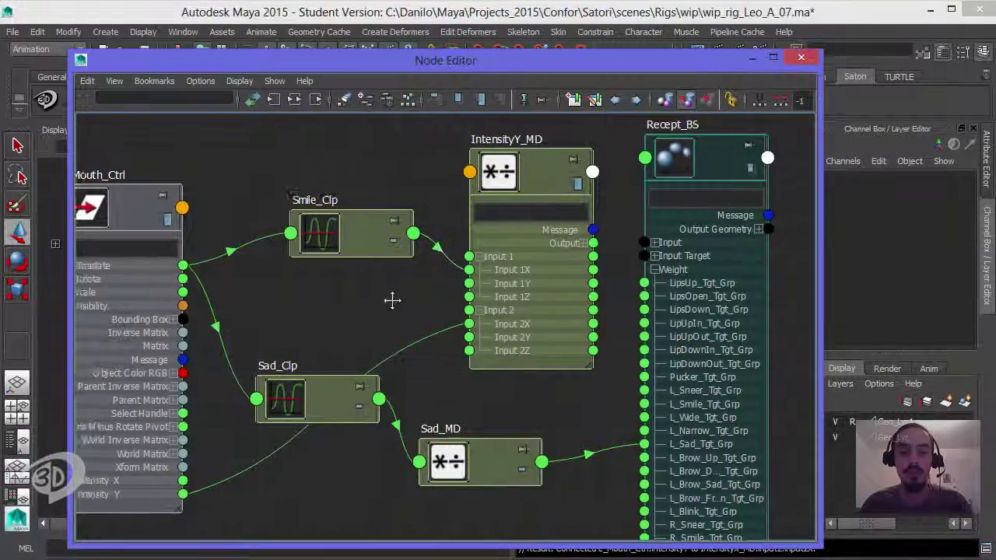
pyautogui.scroll(-1, 363, 289)
pyautogui.scroll(3, 378, 288)
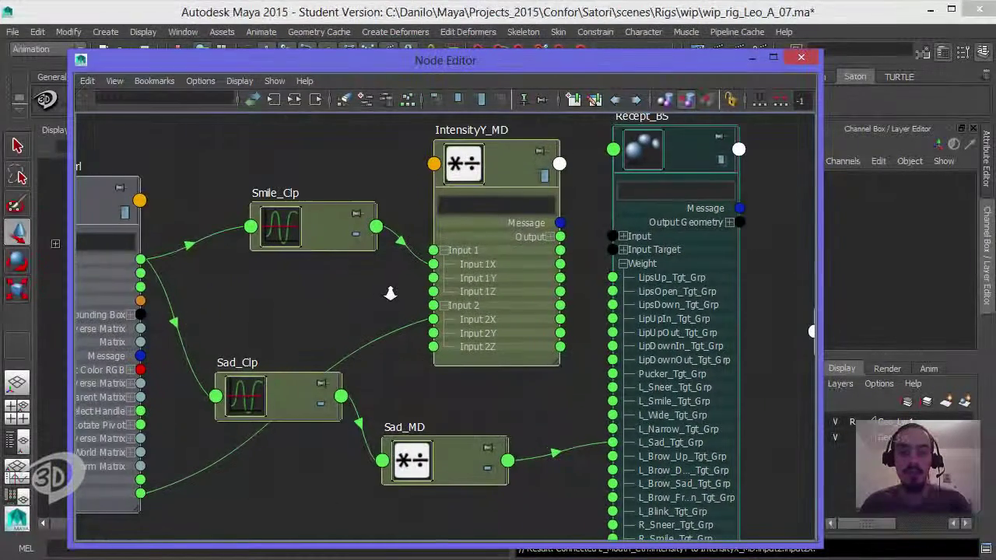
pyautogui.scroll(-1, 396, 303)
pyautogui.scroll(1, 404, 327)
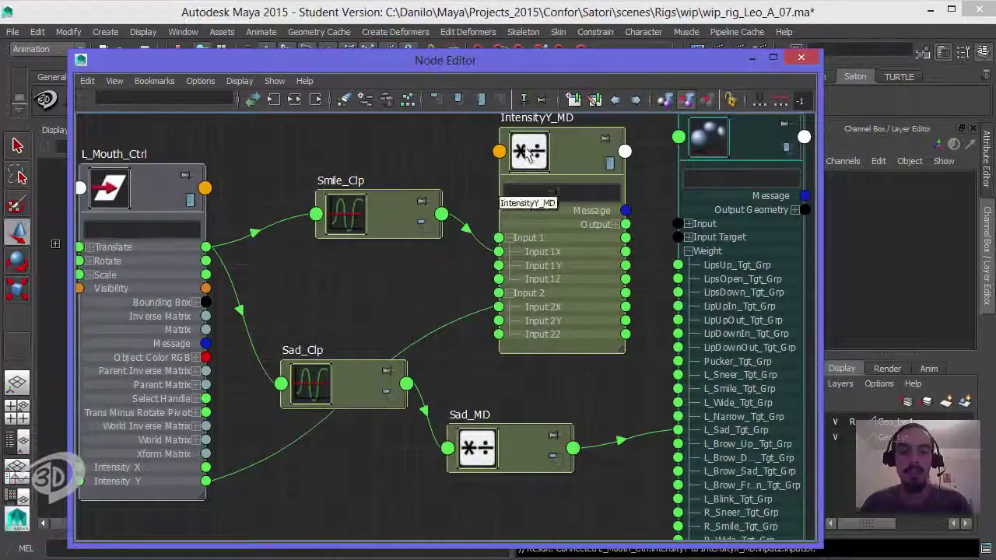
pyautogui.scroll(-1, 445, 264)
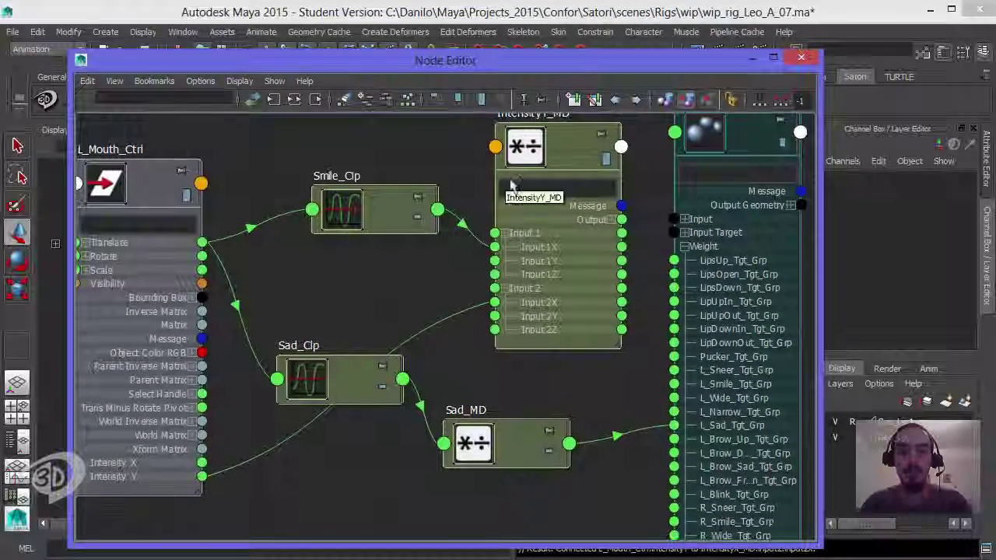
pyautogui.scroll(1, 467, 253)
pyautogui.scroll(-1, 467, 252)
pyautogui.scroll(1, 471, 251)
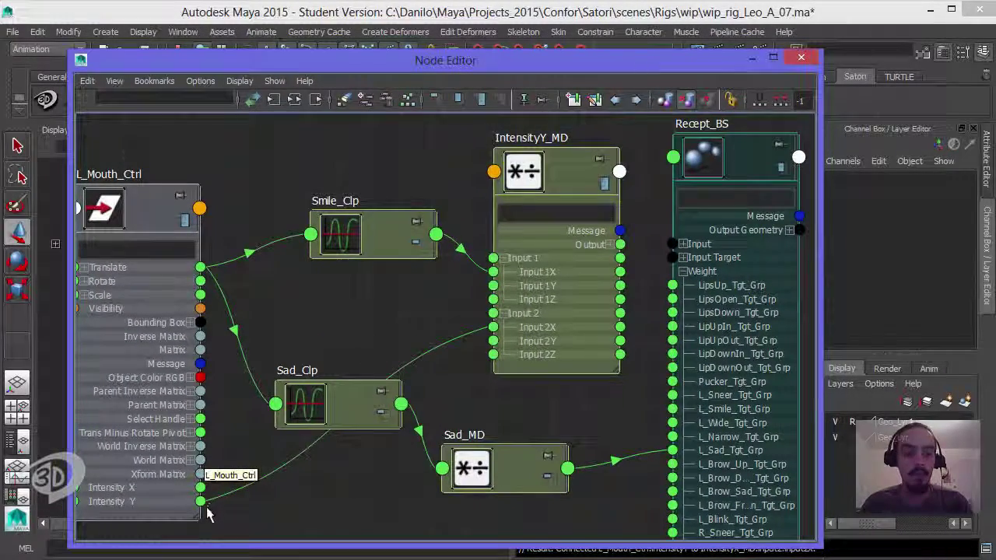
# Connect L_Mouth_Ctrl's Intensity Y to IntensityY_MD's Input 2Y and reroute Sad_MD's output from L_Sad_Tgt_Grp into Input 1Y
pyautogui.moveTo(404, 418); pyautogui.dragTo(494, 340)
pyautogui.keyDown('alt'); pyautogui.moveTo(451, 267); pyautogui.dragTo(350, 272, button='middle'); pyautogui.keyUp('alt')
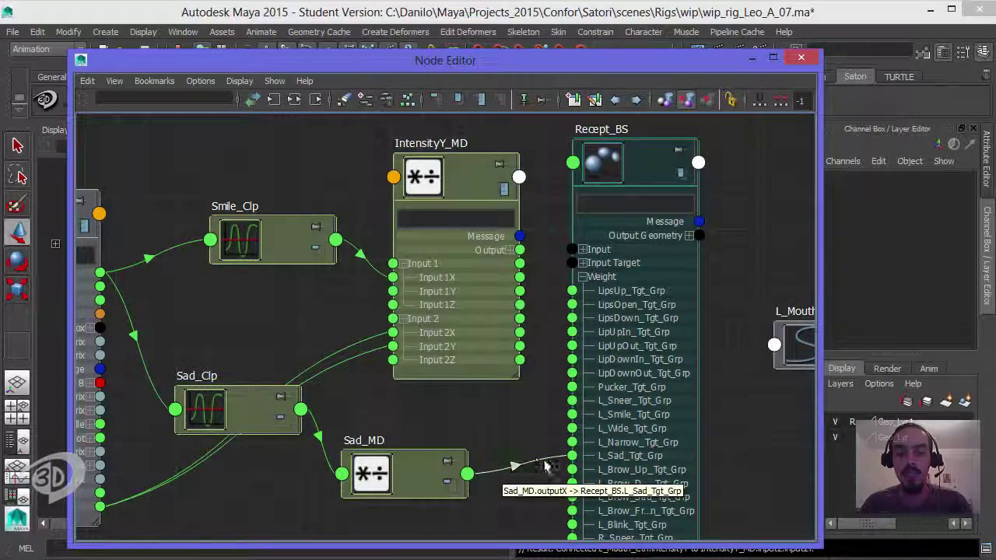
pyautogui.moveTo(544, 465); pyautogui.dragTo(424, 304)
# Move Sad_MD and Sad_Clp farther from IntensityY_MD and lower IntensityY_MD slightly to untangle the sad branch
pyautogui.keyDown('alt'); pyautogui.moveTo(340, 466); pyautogui.dragTo(291, 457, button='middle'); pyautogui.keyUp('alt')
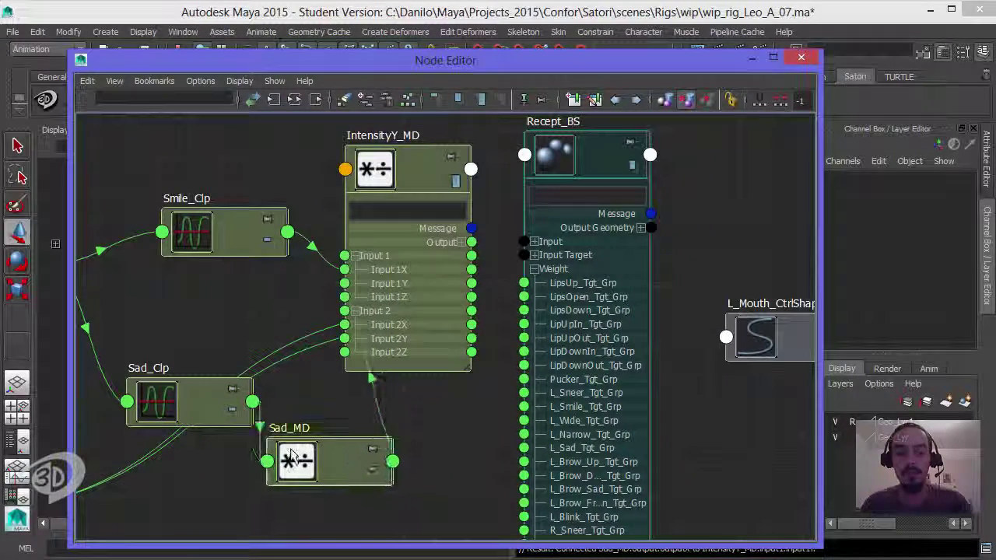
pyautogui.moveTo(291, 458); pyautogui.dragTo(206, 459)
pyautogui.moveTo(191, 401); pyautogui.dragTo(124, 345)
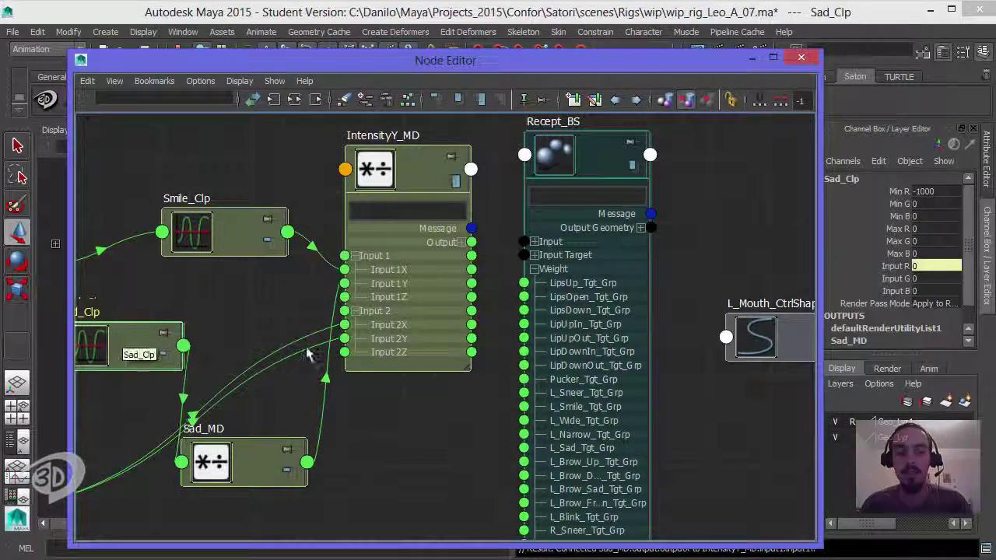
pyautogui.moveTo(423, 181); pyautogui.dragTo(431, 218)
# Unfold IntensityY_MD's Output and connect Output X to L_Smile_Tgt_Grp and Output Y to L_Sad_Tgt_Grp on Recept_BS
pyautogui.keyDown('alt'); pyautogui.moveTo(418, 394); pyautogui.dragTo(467, 341, button='middle'); pyautogui.keyUp('alt')
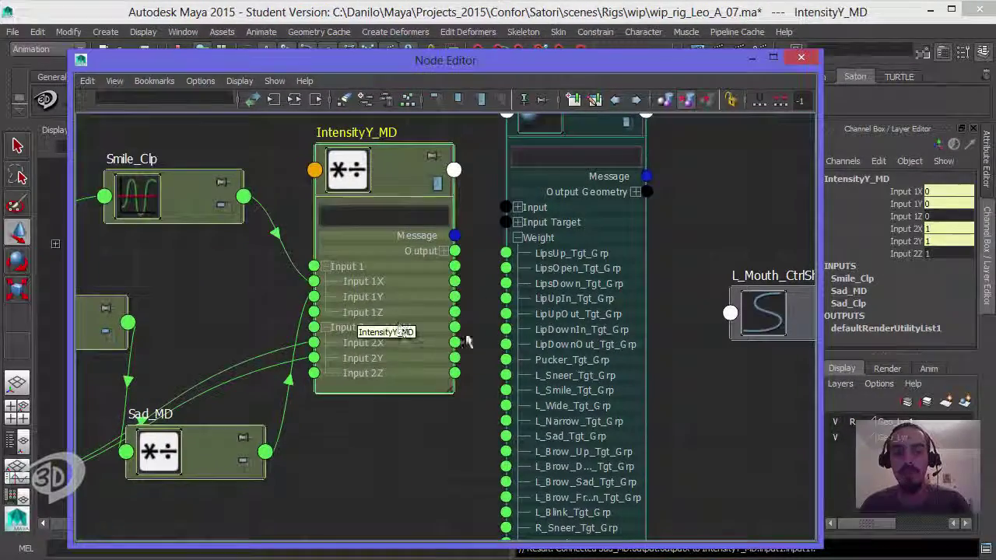
pyautogui.click(443, 250)
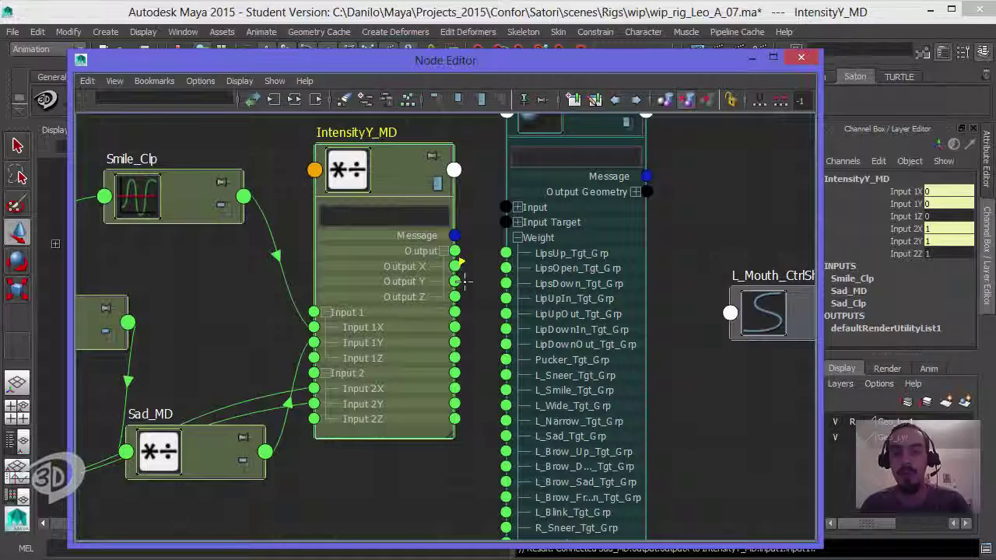
pyautogui.moveTo(465, 282); pyautogui.dragTo(484, 336)
pyautogui.moveTo(506, 375); pyautogui.dragTo(506, 389)
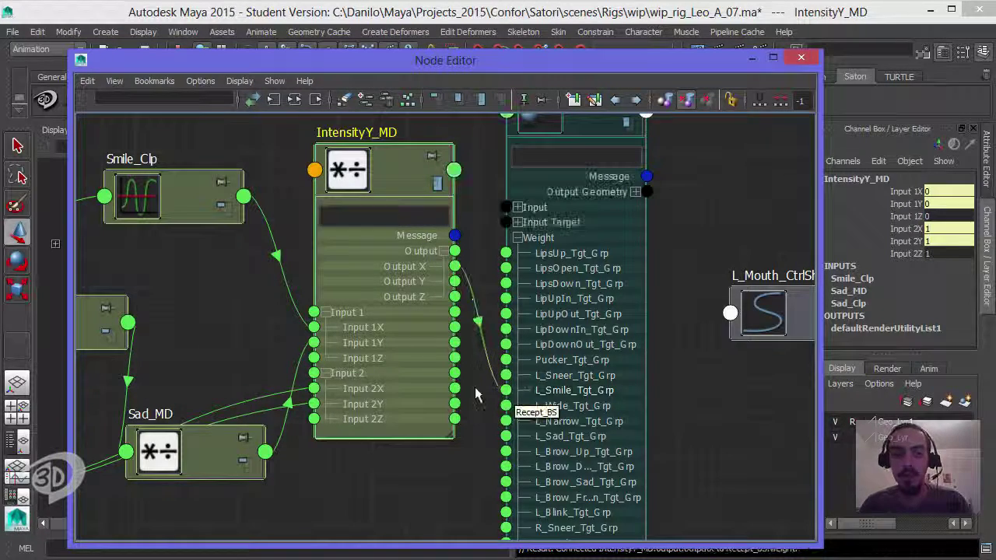
pyautogui.moveTo(455, 296); pyautogui.dragTo(502, 436)
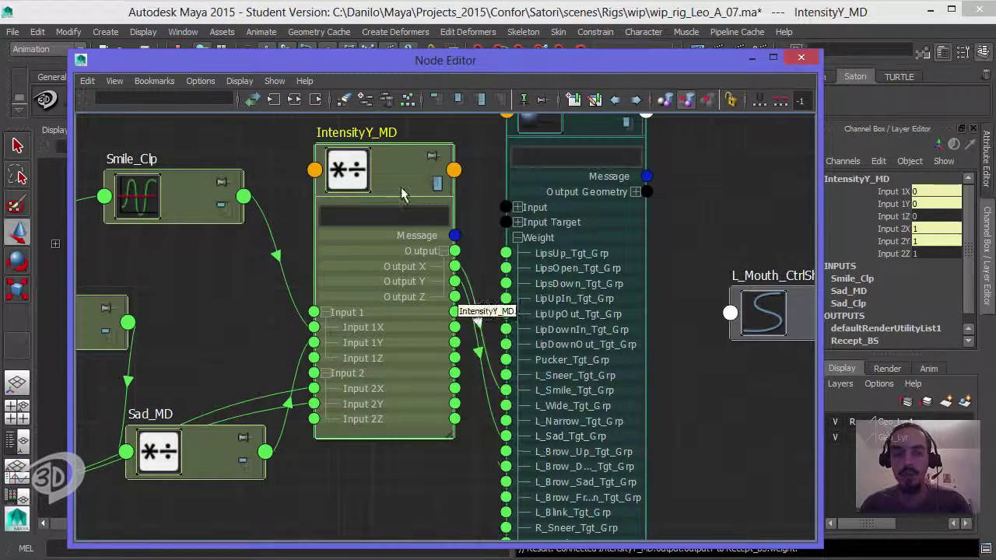
# Rearrange IntensityY_MD, Sad_MD, Sad_Clp and L_Mouth_Ctrl so the network reads clearly from the control to Recept_BS
pyautogui.moveTo(410, 182); pyautogui.dragTo(405, 260)
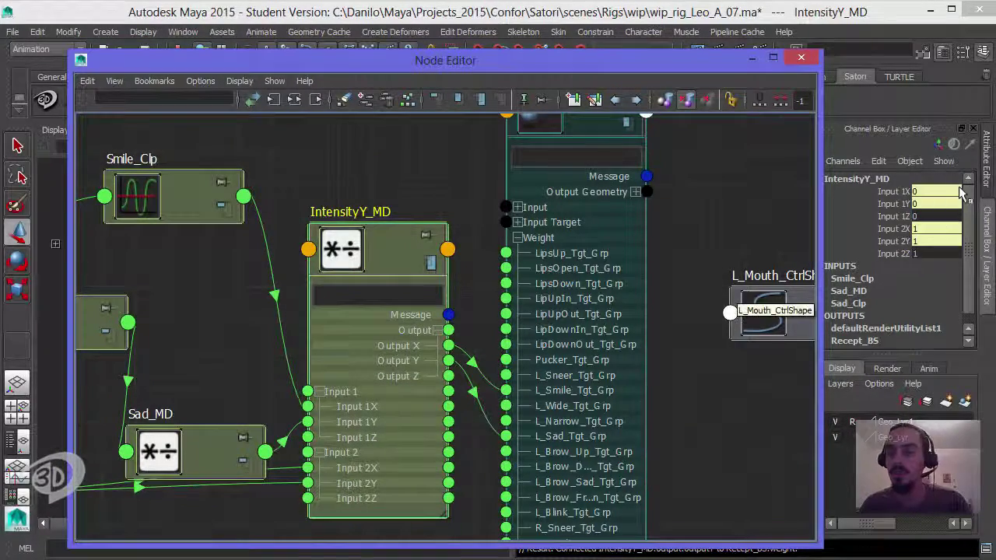
pyautogui.keyDown('alt'); pyautogui.moveTo(379, 315); pyautogui.dragTo(526, 280, button='middle'); pyautogui.keyUp('alt')
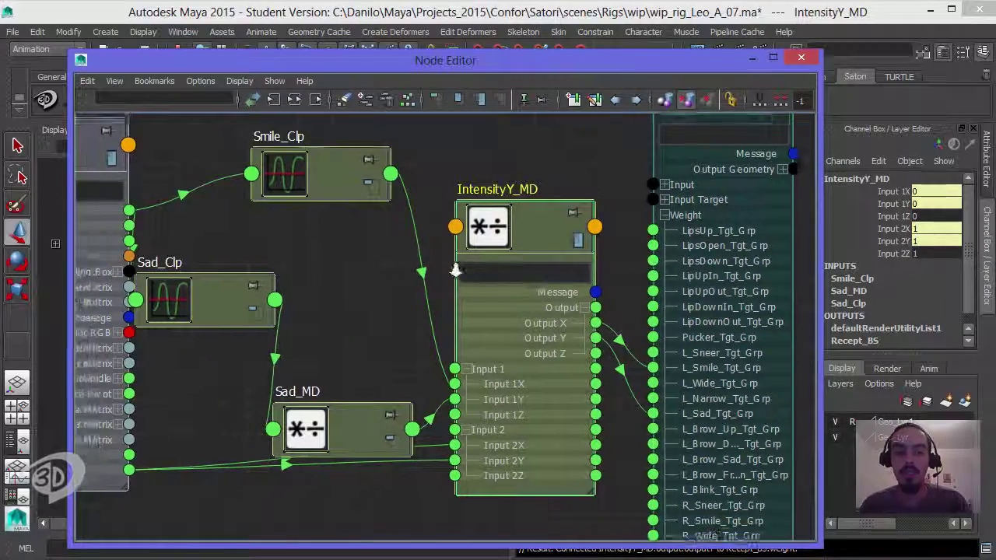
pyautogui.scroll(-2, 521, 311)
pyautogui.moveTo(372, 411); pyautogui.dragTo(386, 377)
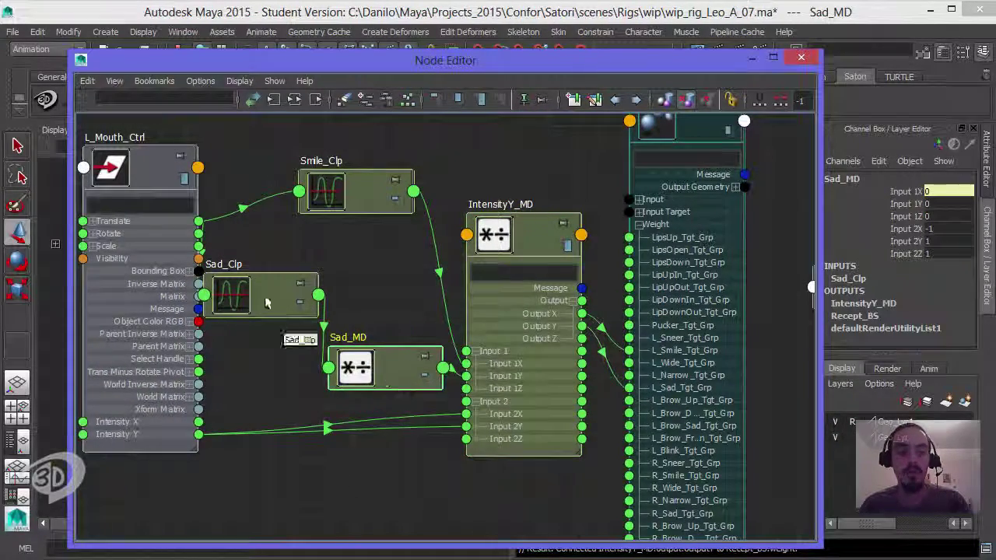
pyautogui.moveTo(256, 301); pyautogui.dragTo(246, 311)
pyautogui.moveTo(135, 179); pyautogui.dragTo(52, 224)
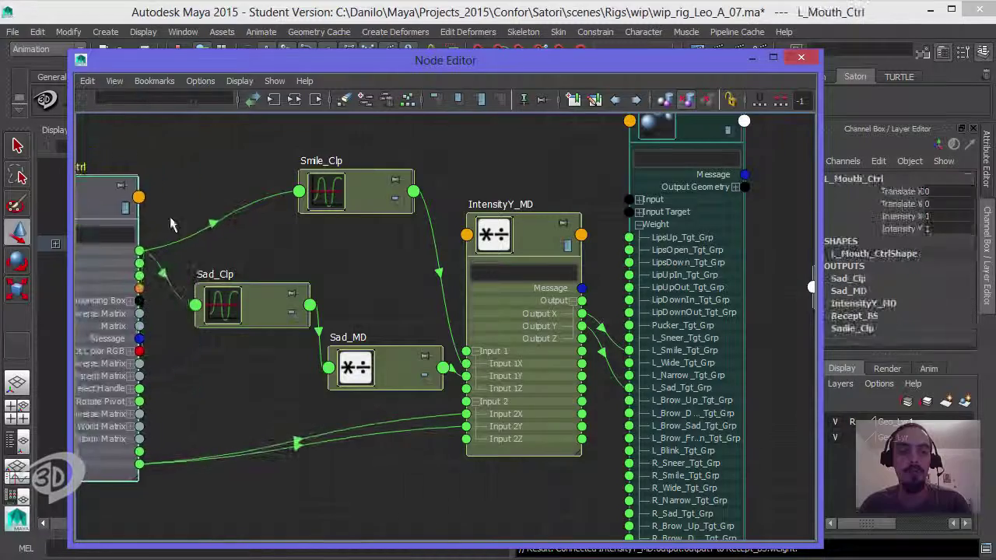
pyautogui.keyDown('alt'); pyautogui.moveTo(389, 265); pyautogui.dragTo(435, 252, button='middle'); pyautogui.keyUp('alt')
pyautogui.keyDown('alt'); pyautogui.moveTo(432, 253); pyautogui.dragTo(312, 267, button='right'); pyautogui.keyUp('alt')
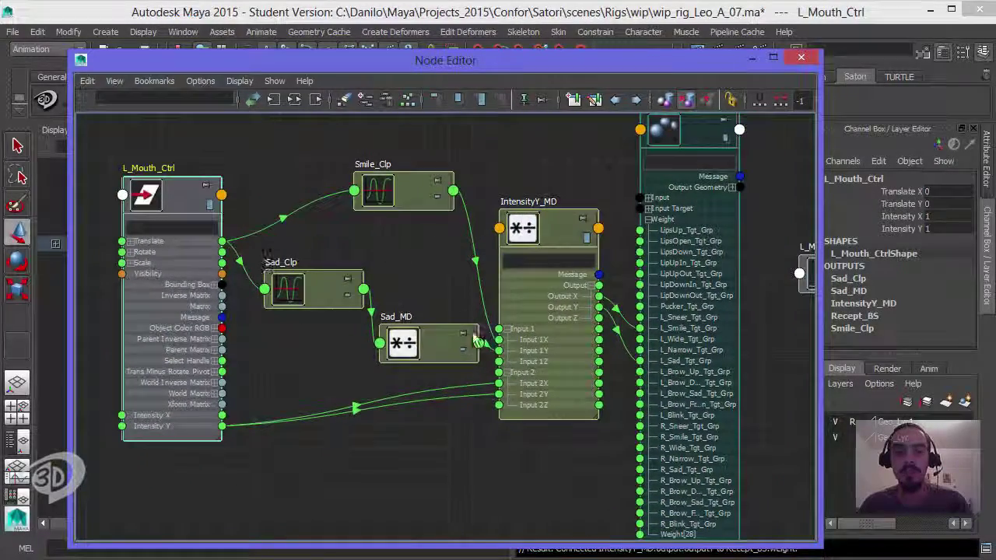
pyautogui.moveTo(547, 250); pyautogui.dragTo(539, 228)
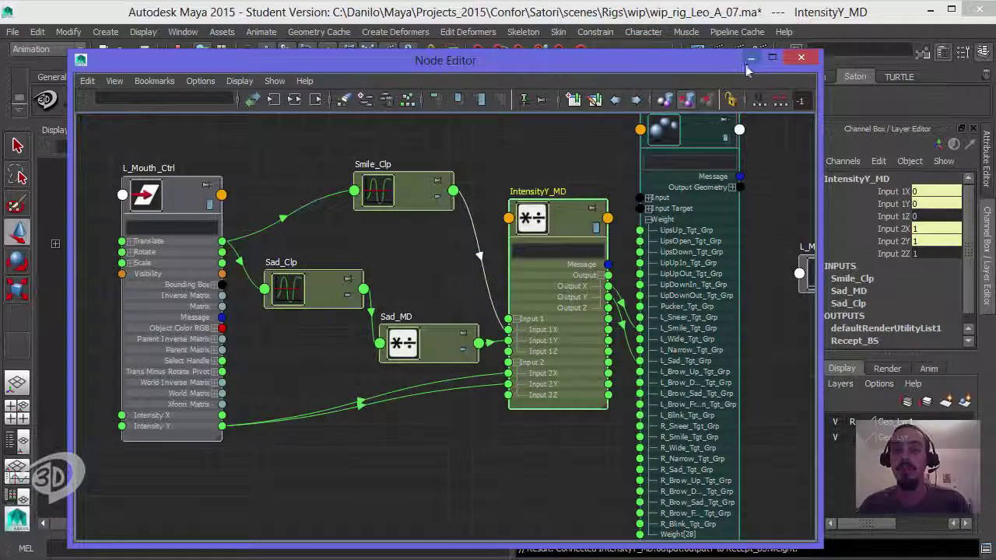
# Lower Recept_BS slightly, test L_Mouth_Ctrl's vertical movement on the mouth, and set its Intensity Y to 5
pyautogui.moveTo(705, 132); pyautogui.dragTo(714, 162)
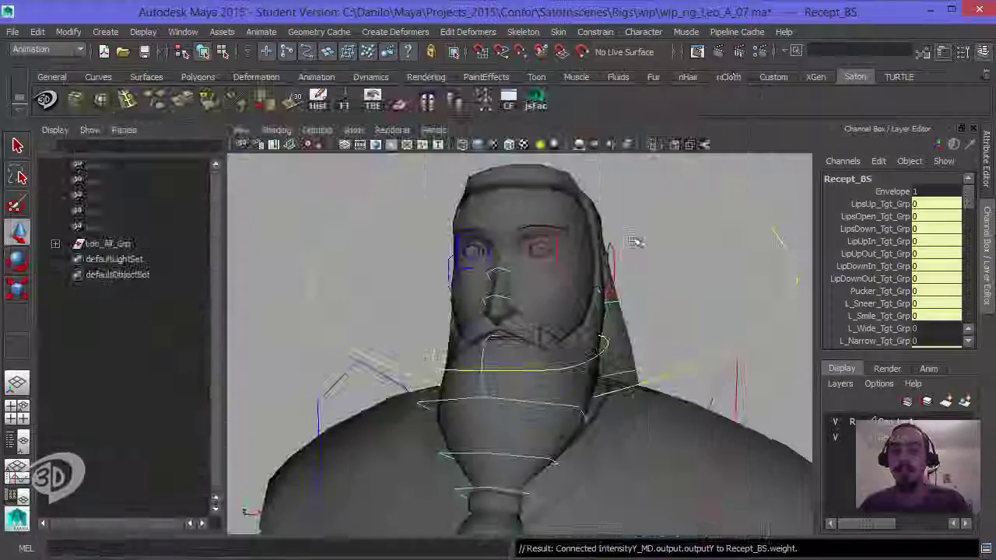
pyautogui.click(752, 58)
pyautogui.click(544, 336)
pyautogui.keyDown('alt'); pyautogui.moveTo(544, 336); pyautogui.dragTo(555, 263); pyautogui.keyUp('alt')
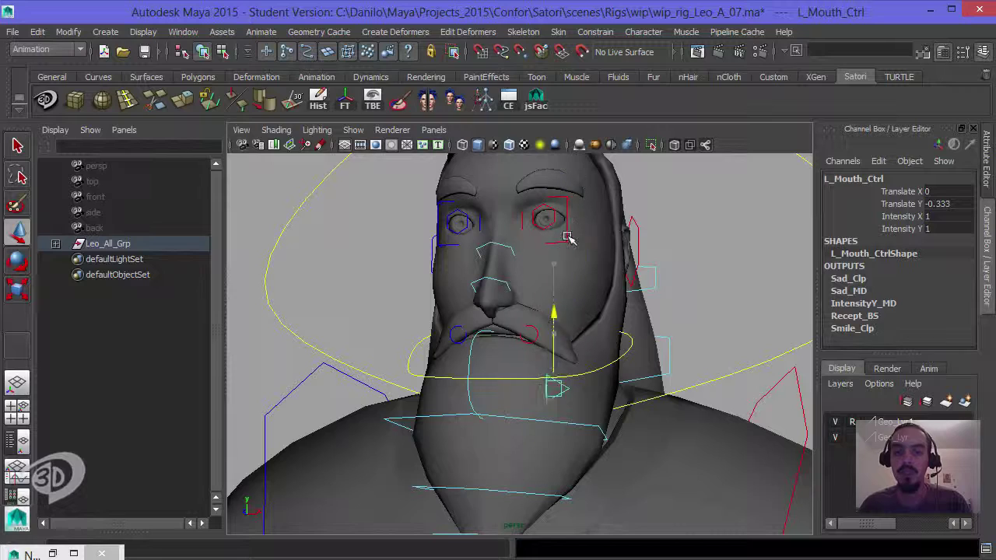
pyautogui.click(914, 229)
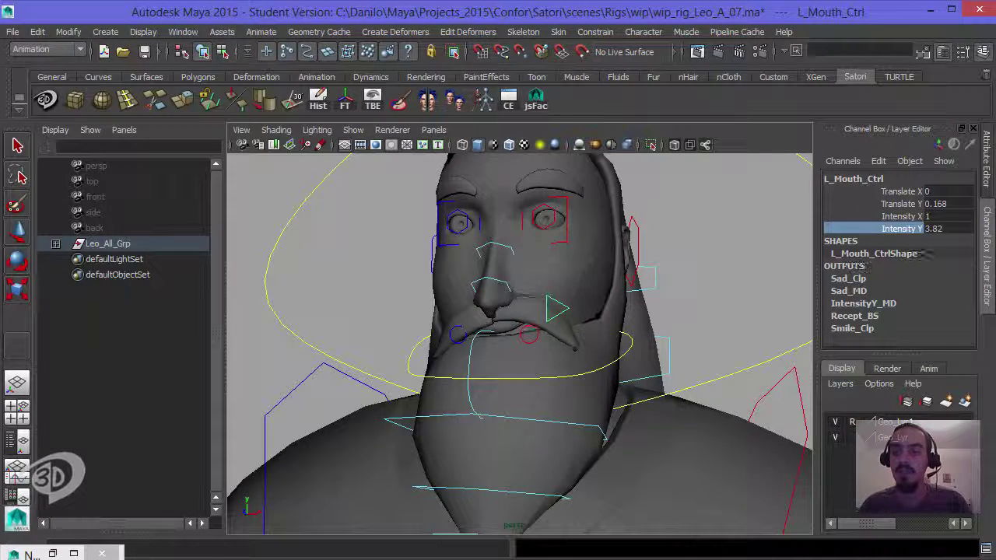
pyautogui.click(937, 231)
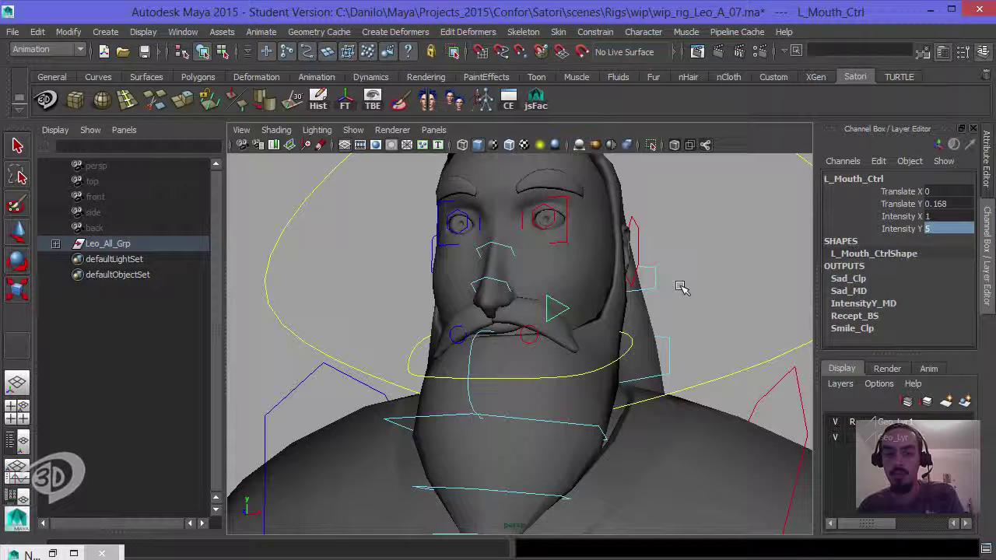
# Test the intensified mouth shapes by moving L_Mouth_Ctrl vertically, and reset its Translate Y to 0
pyautogui.moveTo(554, 238); pyautogui.dragTo(614, 299)
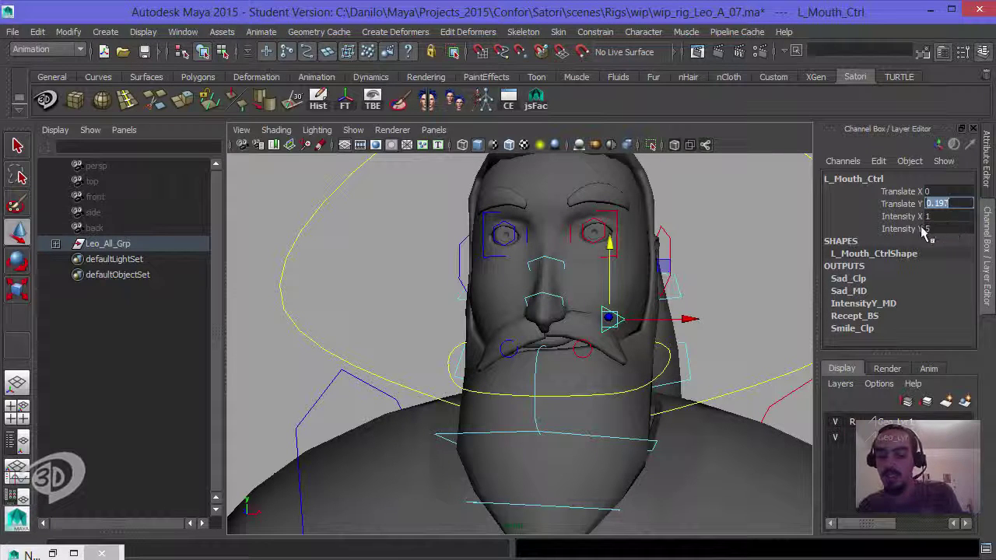
pyautogui.press('Return')
pyautogui.click(665, 343)
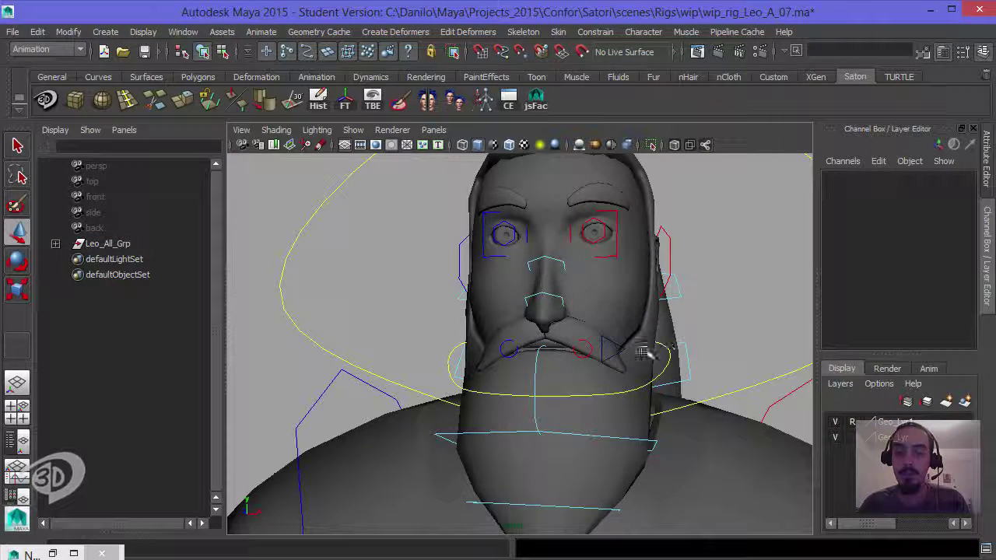
pyautogui.keyDown('alt'); pyautogui.moveTo(570, 356); pyautogui.dragTo(637, 340); pyautogui.keyUp('alt')
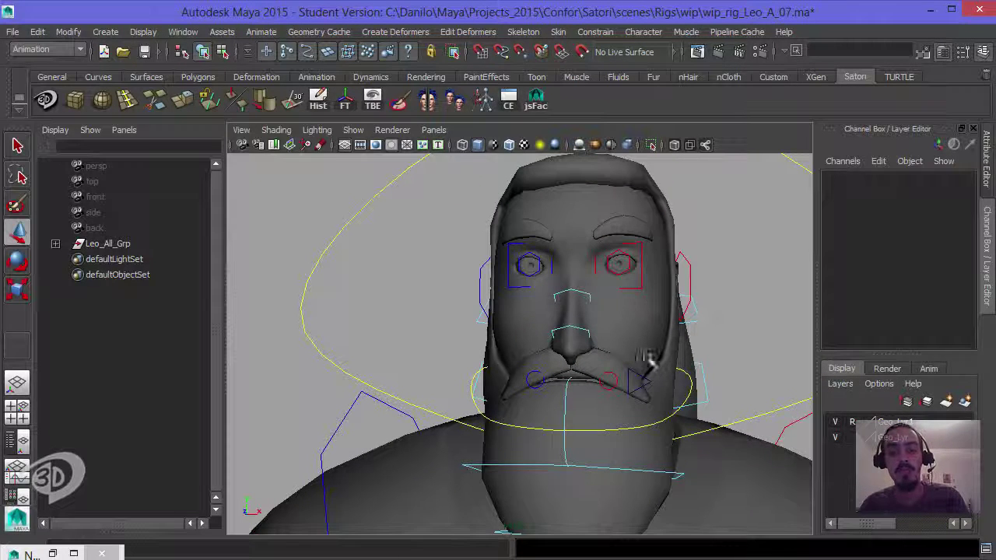
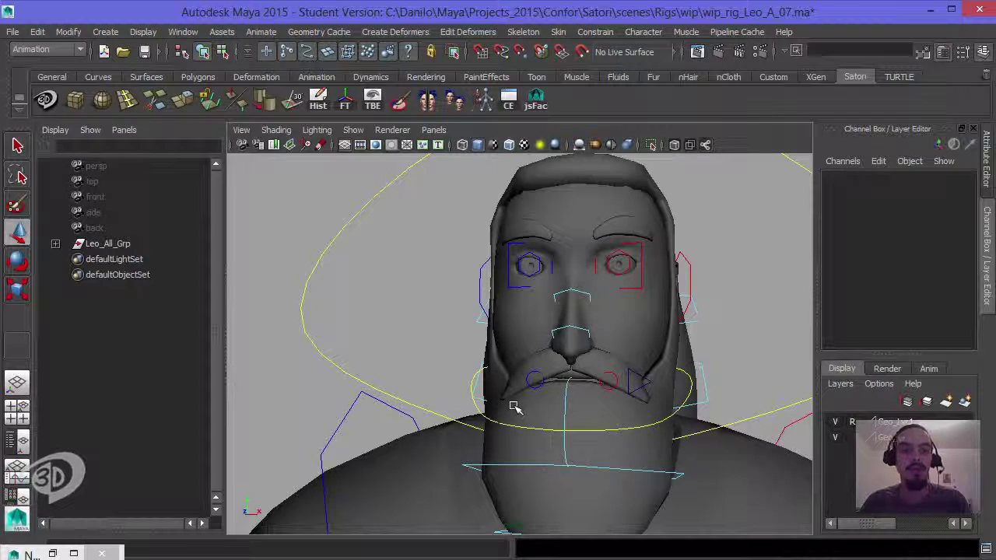
# Reopen the node network beside the face view and reposition Recept_BS between IntensityY_MD and L_Mouth_CtrlShape
pyautogui.click(51, 553)
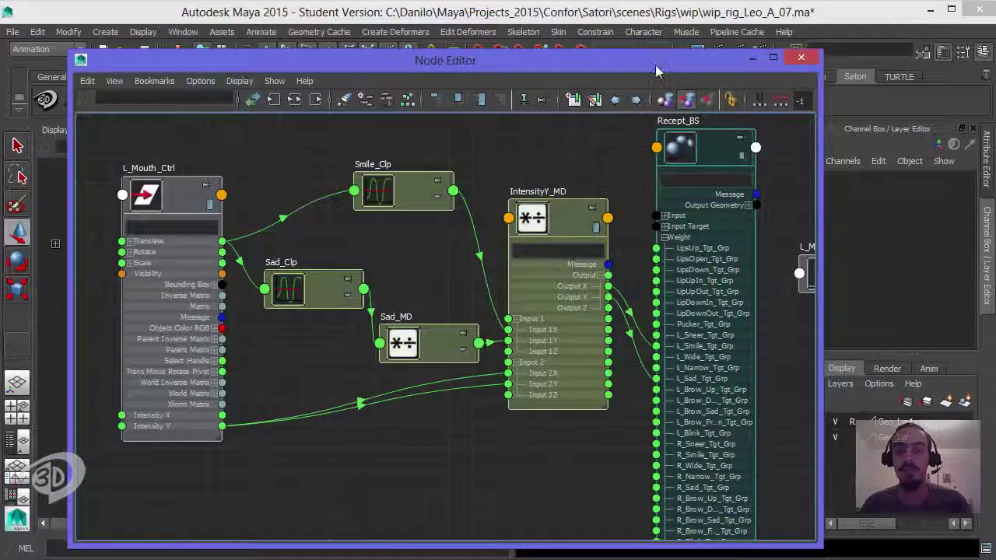
pyautogui.keyDown('alt'); pyautogui.moveTo(453, 150); pyautogui.dragTo(537, 160, button='middle'); pyautogui.keyUp('alt')
pyautogui.scroll(-3, 544, 162)
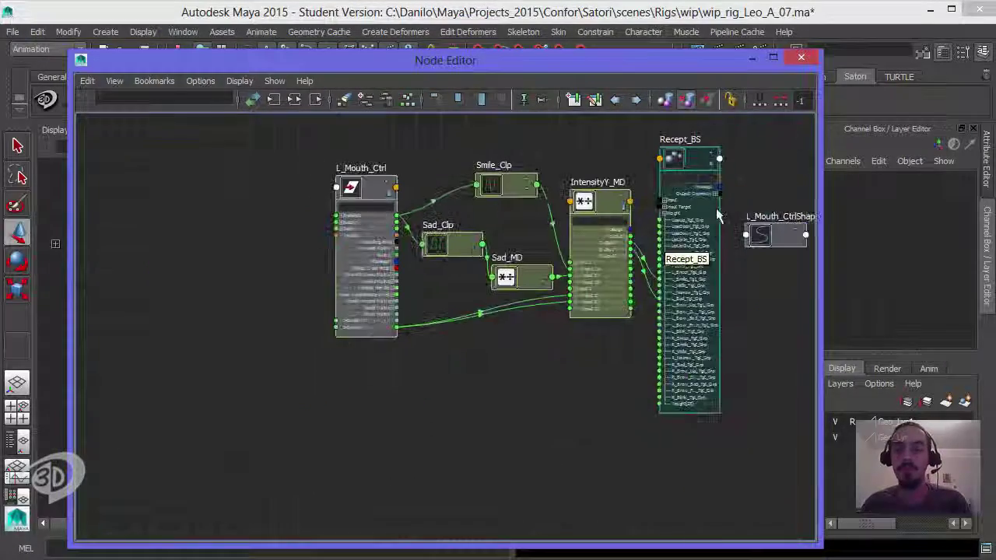
pyautogui.moveTo(717, 216); pyautogui.dragTo(700, 359)
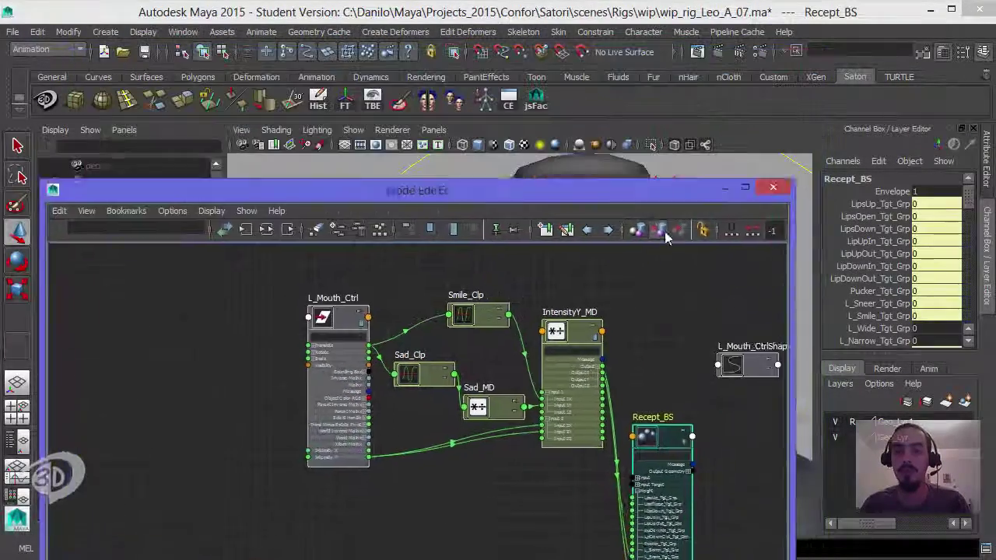
pyautogui.moveTo(666, 237); pyautogui.dragTo(424, 232)
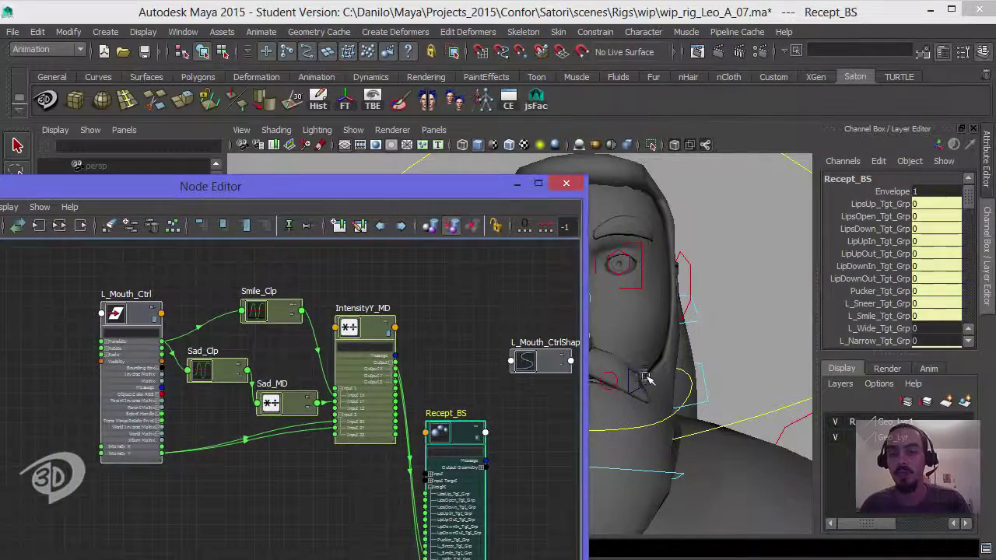
pyautogui.click(644, 379)
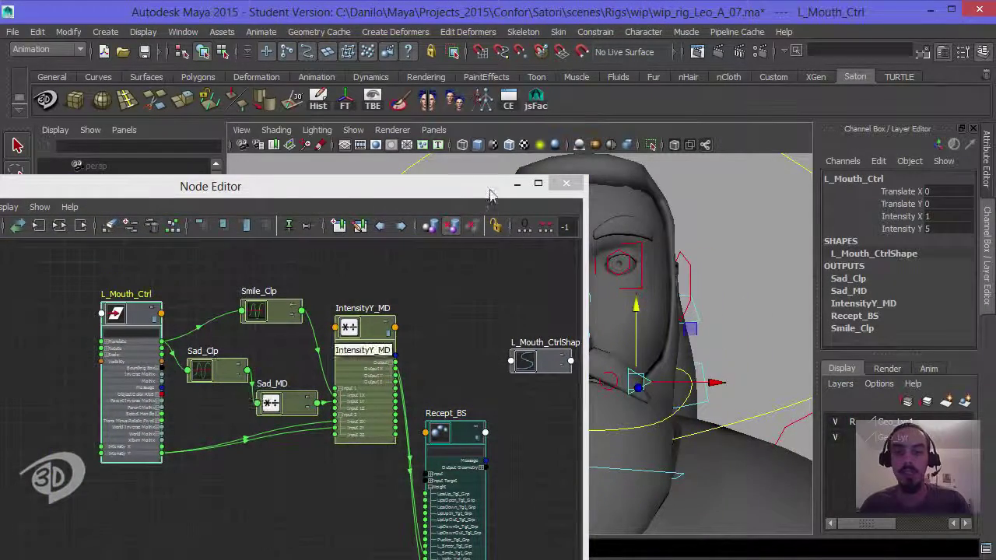
pyautogui.moveTo(490, 191); pyautogui.dragTo(486, 152)
pyautogui.moveTo(460, 396); pyautogui.dragTo(470, 215)
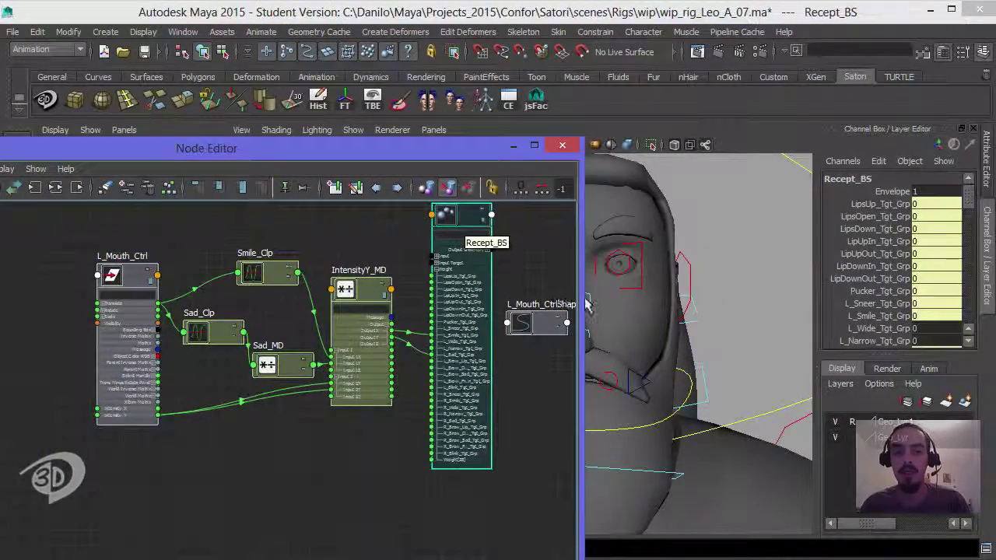
pyautogui.keyDown('alt'); pyautogui.moveTo(306, 348); pyautogui.dragTo(430, 357, button='middle'); pyautogui.keyUp('alt')
pyautogui.keyDown('alt'); pyautogui.moveTo(429, 356); pyautogui.dragTo(437, 355, button='right'); pyautogui.keyUp('alt')
pyautogui.keyDown('alt'); pyautogui.moveTo(438, 354); pyautogui.dragTo(328, 358, button='middle'); pyautogui.keyUp('alt')
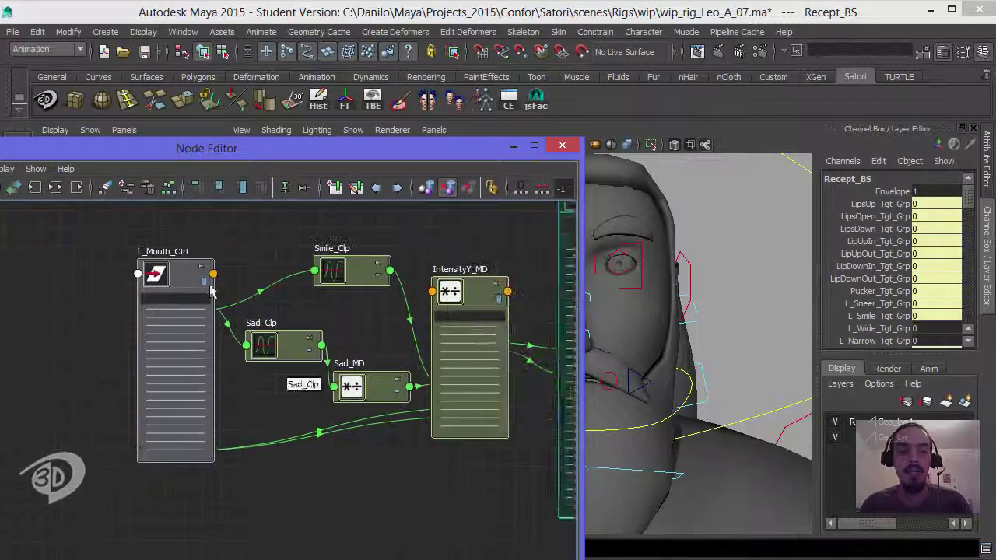
# Move the Node Editor window back over the viewport and lower L_Mouth_Ctrl to about level with Sad_Clp
pyautogui.moveTo(192, 314); pyautogui.dragTo(166, 426)
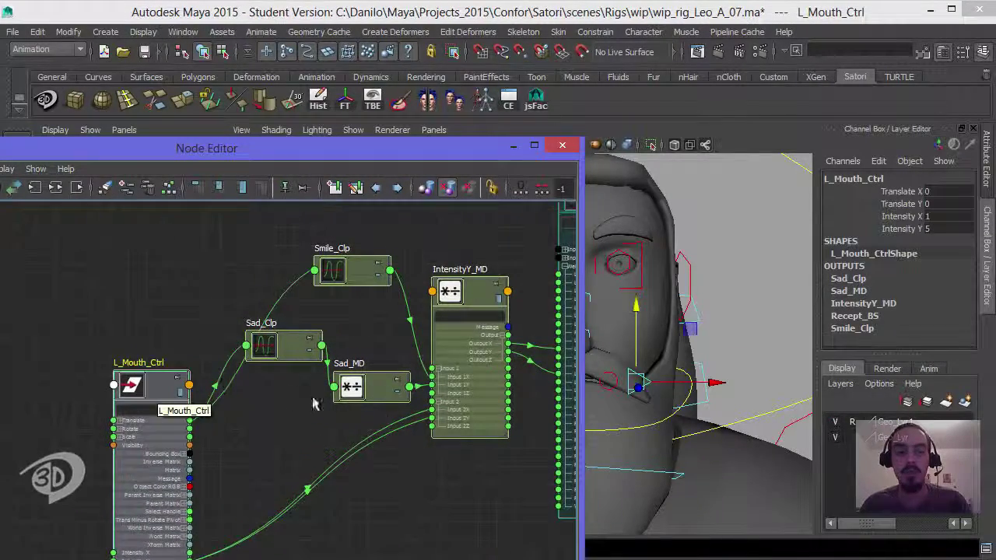
pyautogui.keyDown('alt'); pyautogui.moveTo(327, 406); pyautogui.dragTo(374, 373, button='middle'); pyautogui.keyUp('alt')
pyautogui.keyDown('alt'); pyautogui.moveTo(374, 373); pyautogui.dragTo(376, 367, button='right'); pyautogui.keyUp('alt')
pyautogui.keyDown('alt'); pyautogui.moveTo(376, 367); pyautogui.dragTo(369, 358, button='middle'); pyautogui.keyUp('alt')
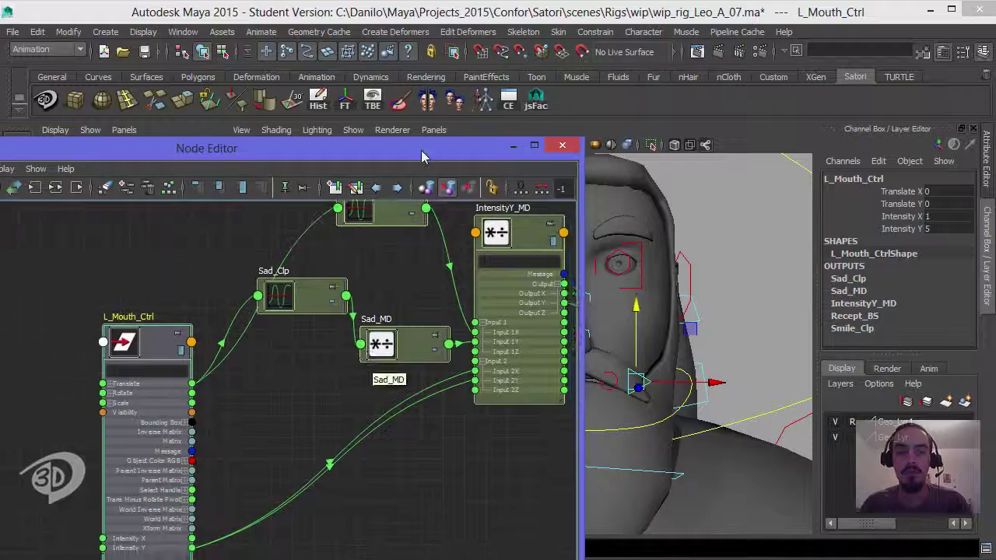
pyautogui.moveTo(423, 152); pyautogui.dragTo(551, 52)
pyautogui.keyDown('alt'); pyautogui.moveTo(458, 267); pyautogui.dragTo(449, 320, button='middle'); pyautogui.keyUp('alt')
pyautogui.keyDown('alt'); pyautogui.moveTo(448, 319); pyautogui.dragTo(460, 301, button='right'); pyautogui.keyUp('alt')
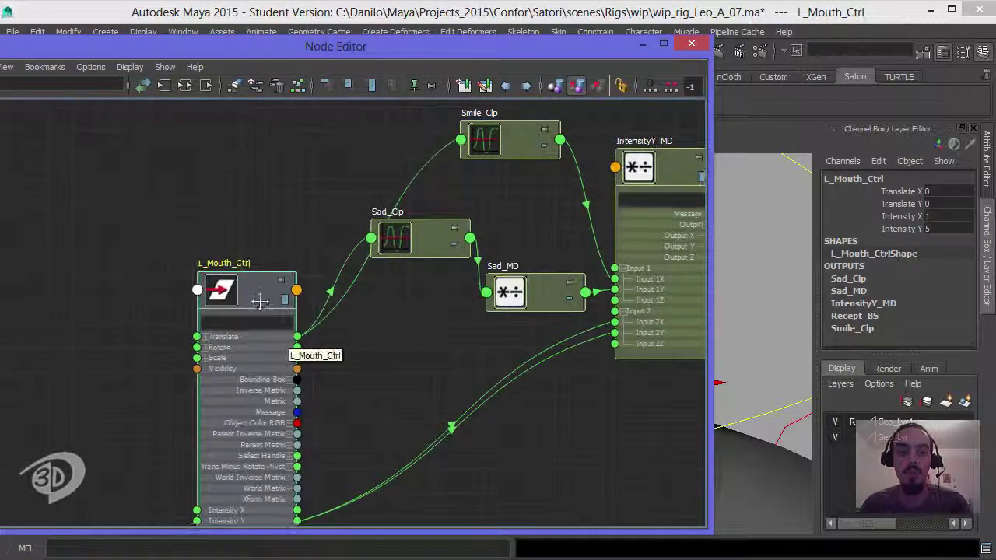
pyautogui.moveTo(260, 300); pyautogui.dragTo(245, 248)
# Create a clamp node in the empty space below Sad_MD
pyautogui.click(399, 362)
pyautogui.press('Tab')
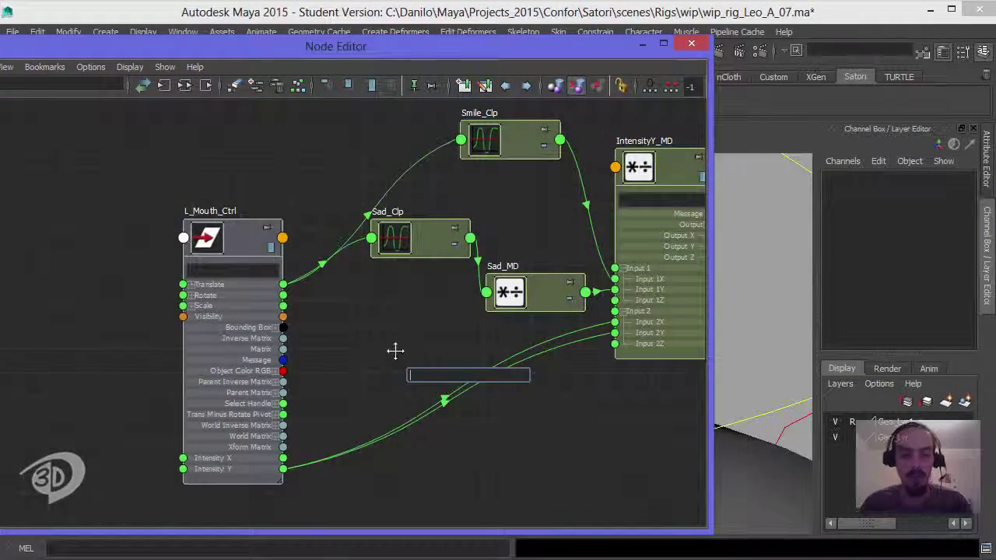
pyautogui.write('clam')
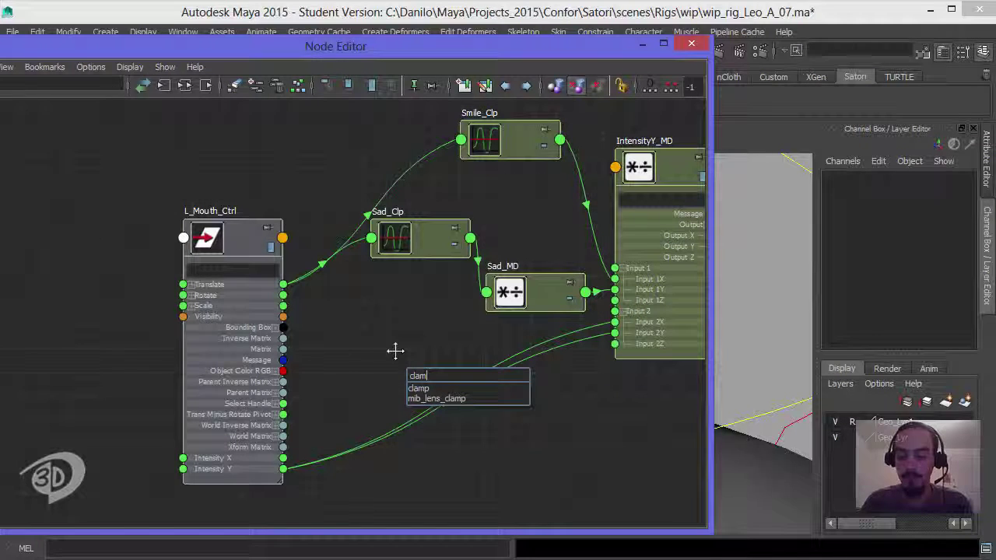
pyautogui.write('p')
pyautogui.press('Return')
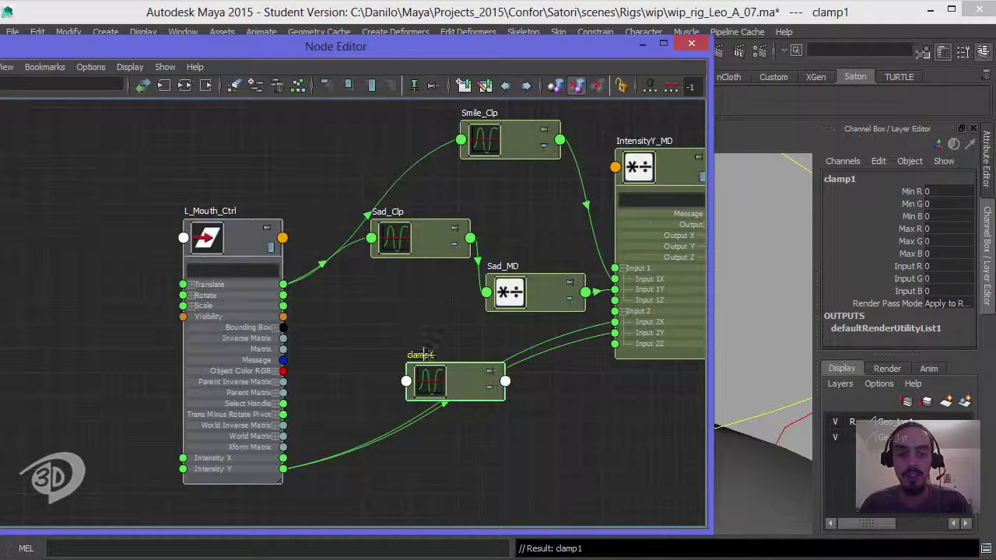
# Rename the new clamp node to Wide_Clp
pyautogui.click(424, 356)
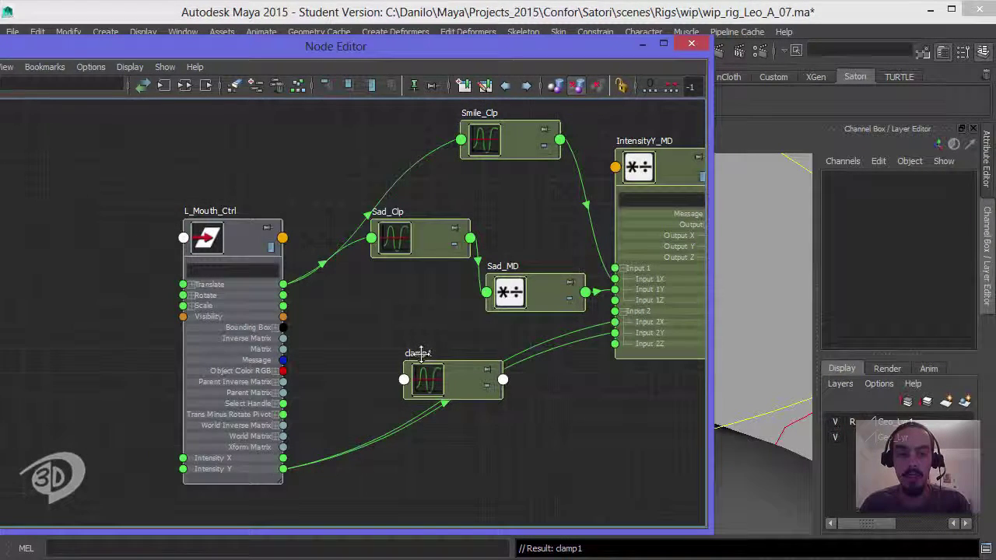
pyautogui.doubleClick(421, 353)
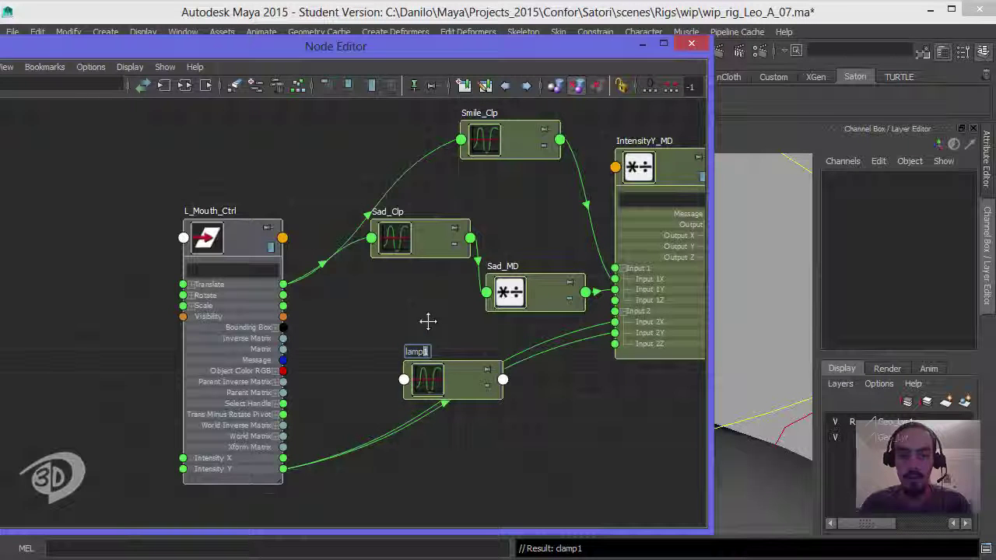
pyautogui.hotkey('shift', 'Left')
pyautogui.write('W')
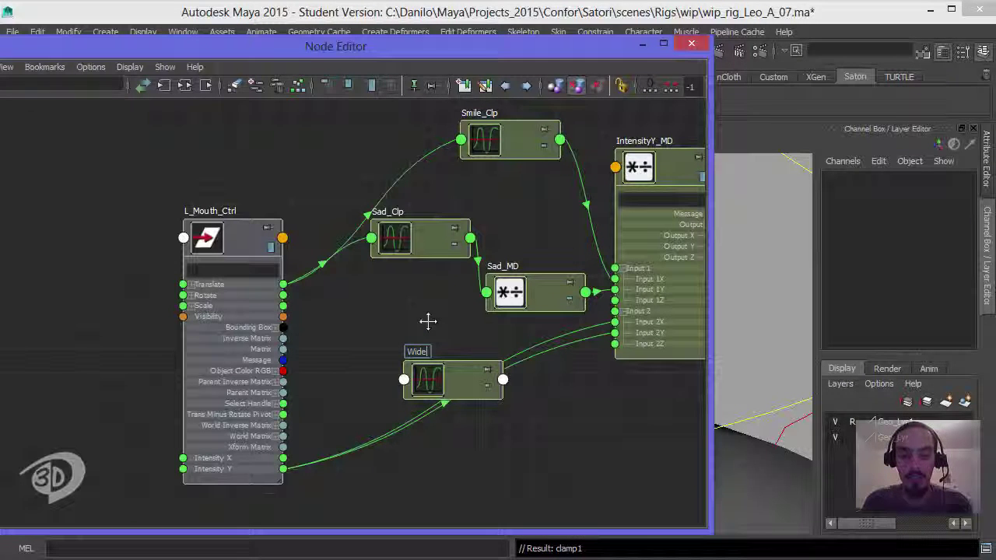
pyautogui.write('ide_Cl')
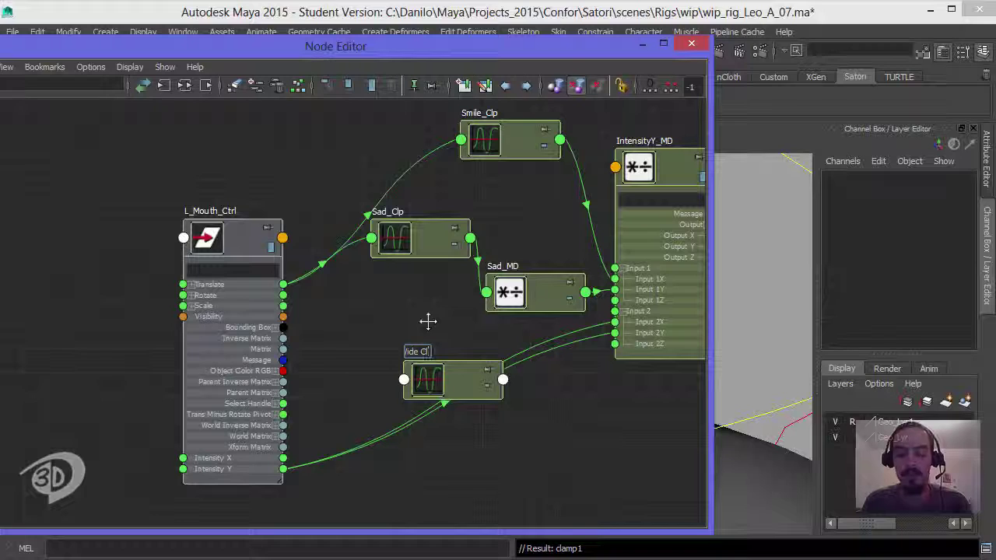
pyautogui.write('p')
pyautogui.press('Return')
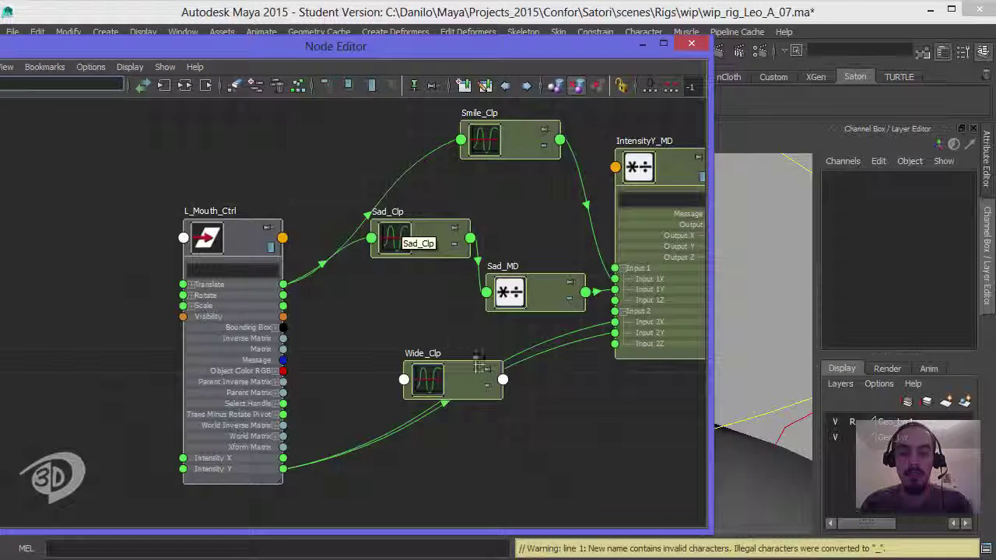
# Place Wide_Clp below Sad_Clp, expand its attributes, and connect L_Mouth_Ctrl's Translate X to its Input R
pyautogui.moveTo(466, 381); pyautogui.dragTo(434, 329)
pyautogui.press('3')
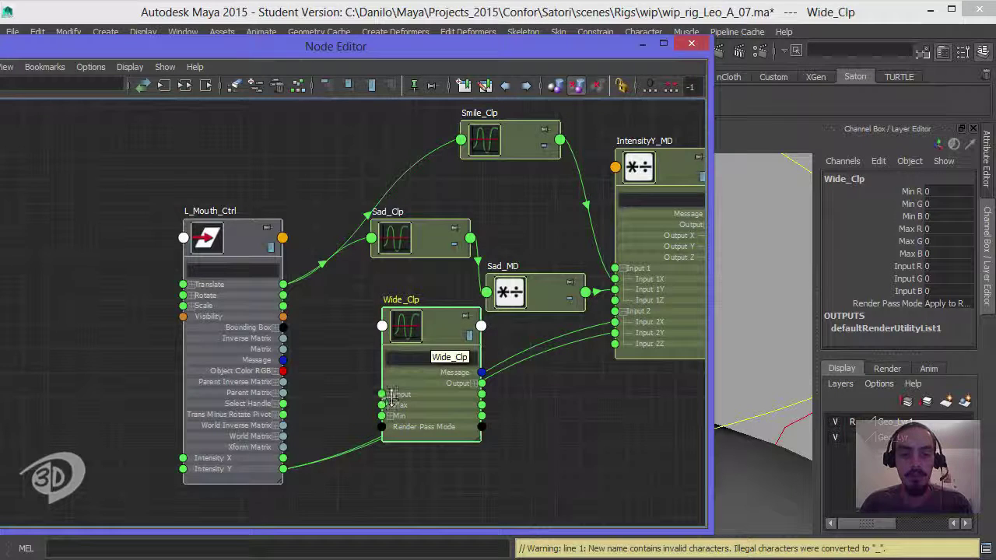
pyautogui.click(391, 399)
pyautogui.moveTo(392, 400); pyautogui.dragTo(393, 377)
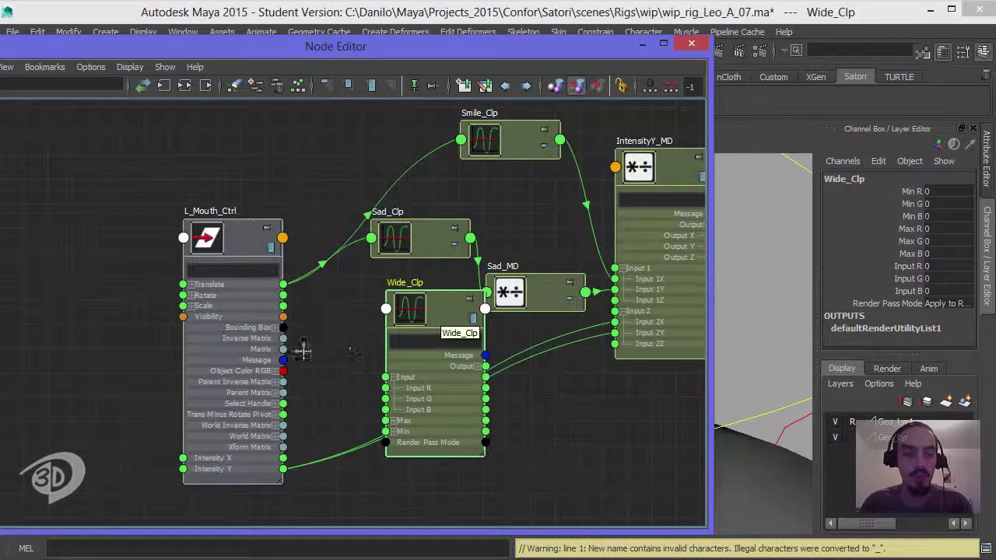
pyautogui.click(190, 285)
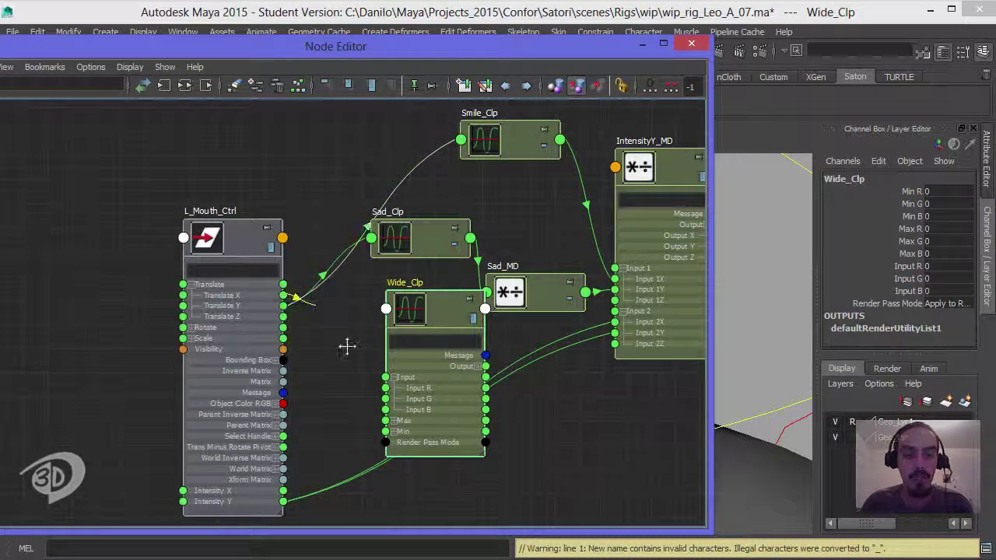
pyautogui.moveTo(347, 346); pyautogui.dragTo(385, 387)
pyautogui.moveTo(404, 305); pyautogui.dragTo(389, 311)
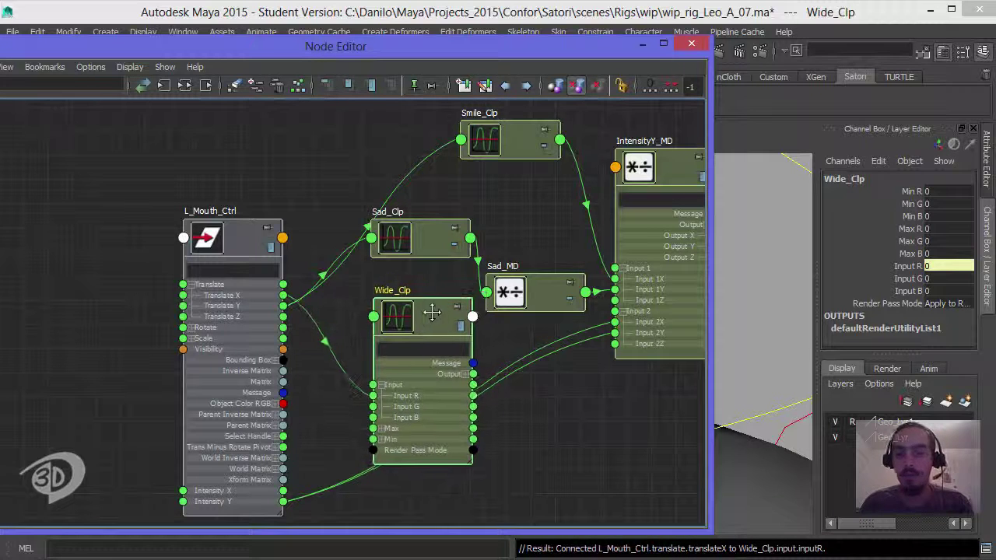
# Set Wide_Clp's Max R to 1000 and nudge the node closer to L_Mouth_Ctrl
pyautogui.click(938, 228)
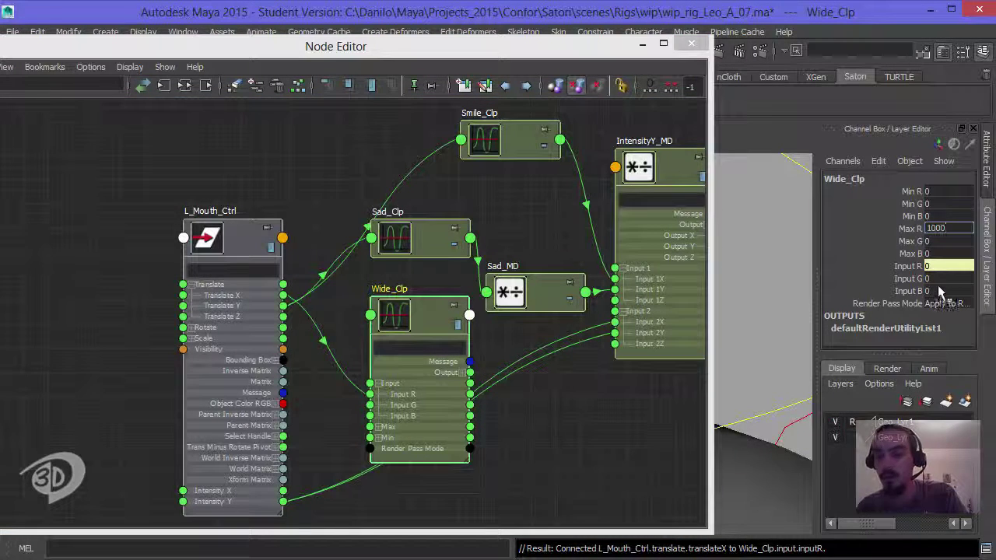
pyautogui.press('Return')
pyautogui.moveTo(429, 313); pyautogui.dragTo(421, 308)
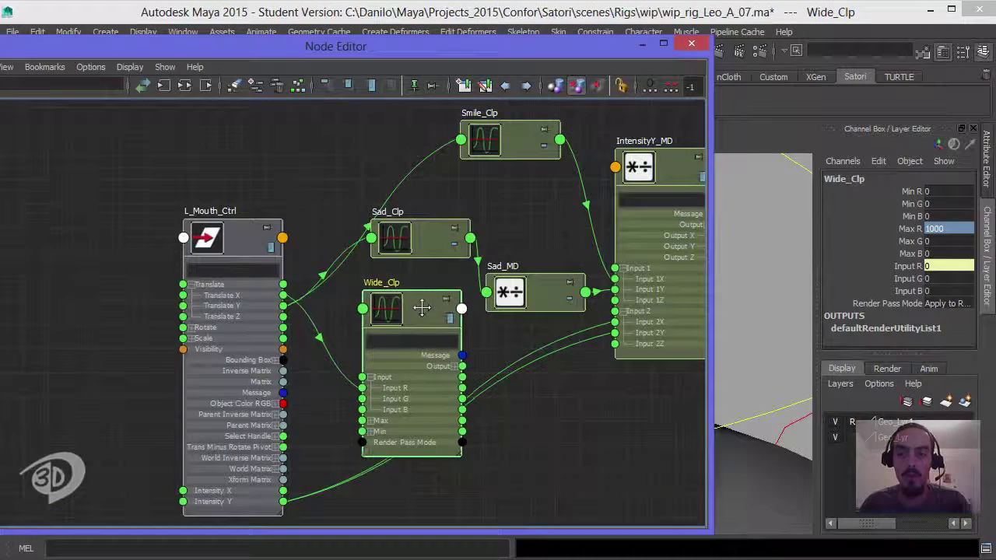
# Expand Wide_Clp's Output channels and nudge the node slightly upward beneath Sad_Clp
pyautogui.scroll(1, 438, 348)
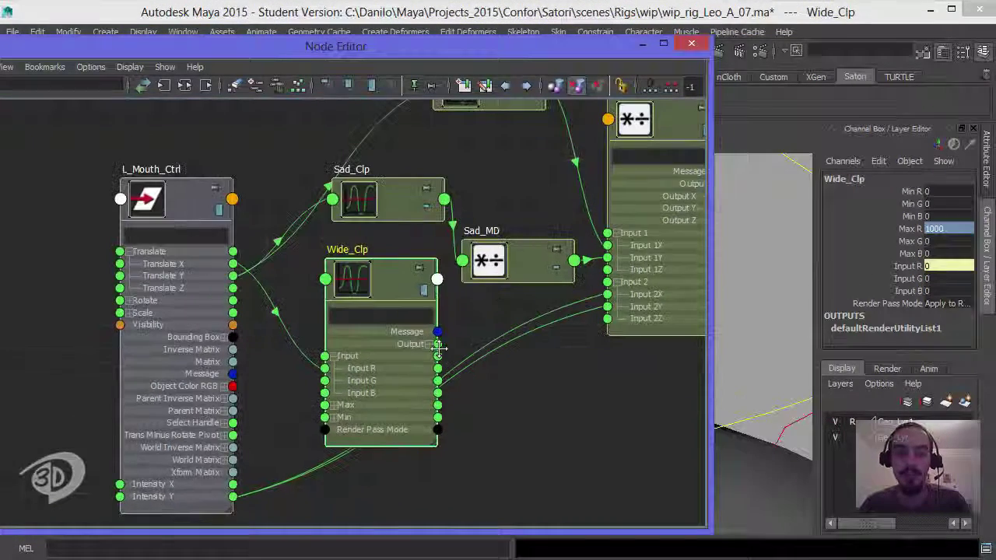
pyautogui.click(432, 345)
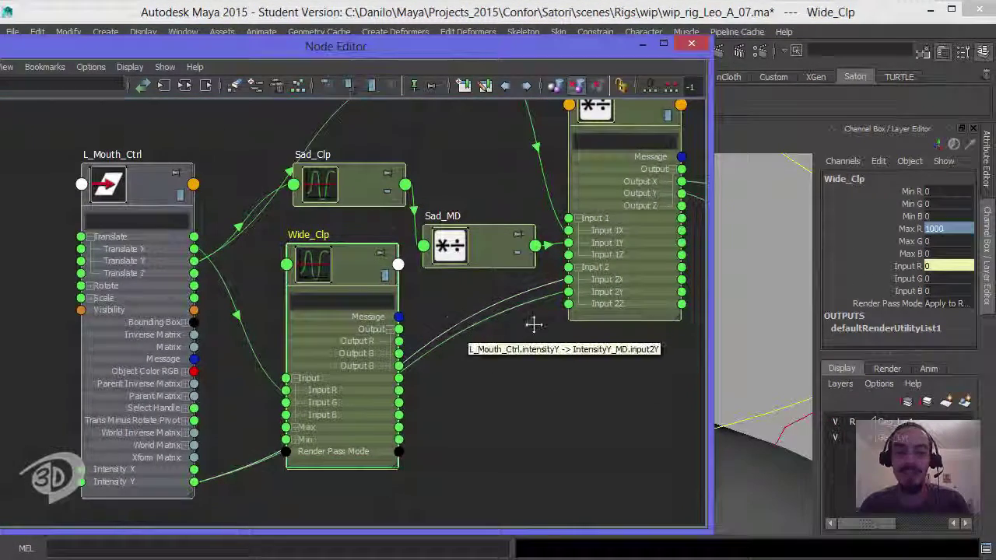
pyautogui.moveTo(354, 269); pyautogui.dragTo(350, 255)
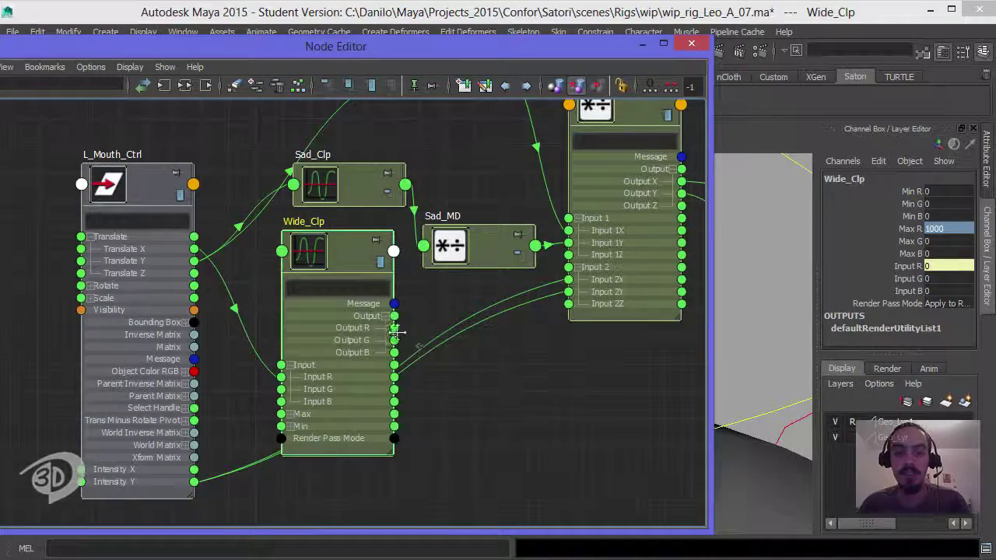
pyautogui.press('a')
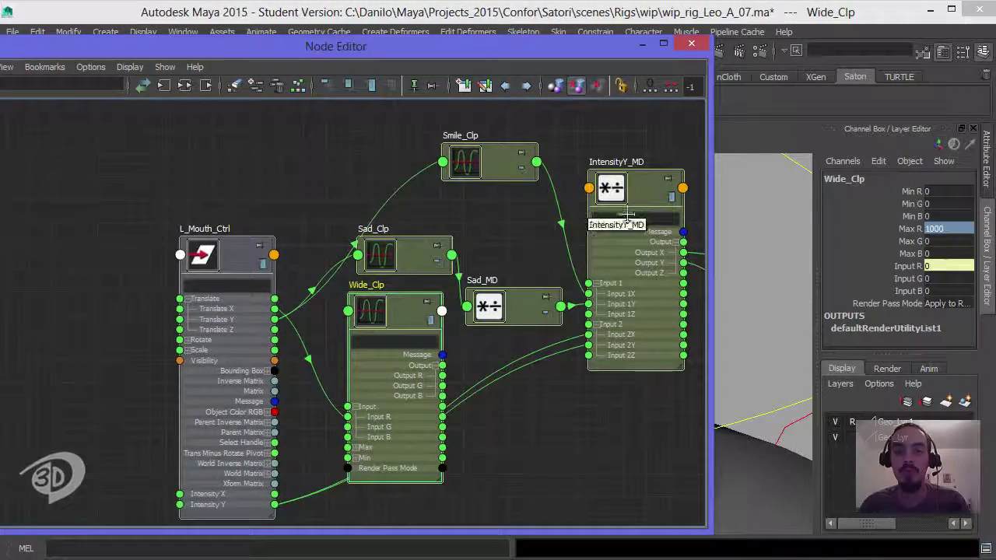
# Create a multiplyDivide node in the empty space below IntensityY_MD
pyautogui.click(549, 374)
pyautogui.press('Tab')
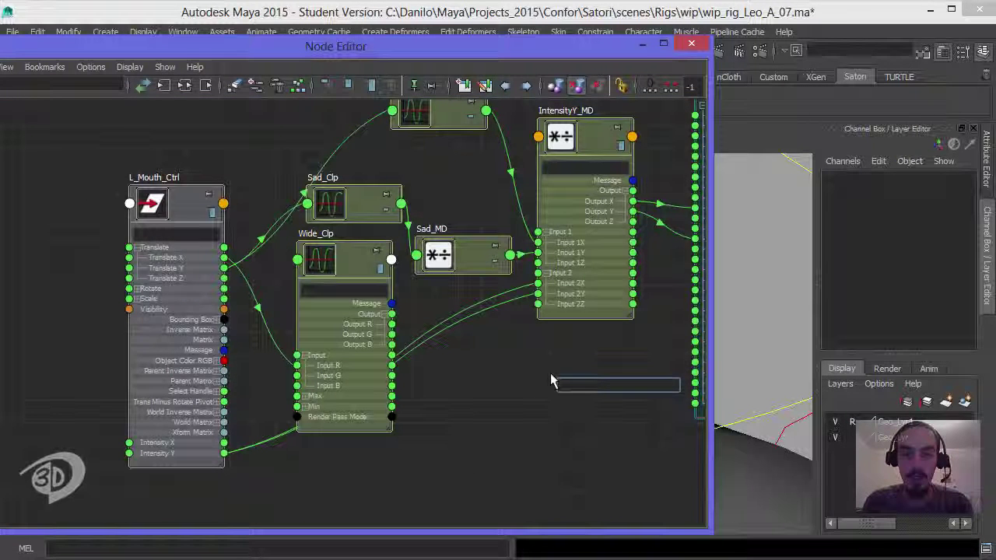
pyautogui.write('divi')
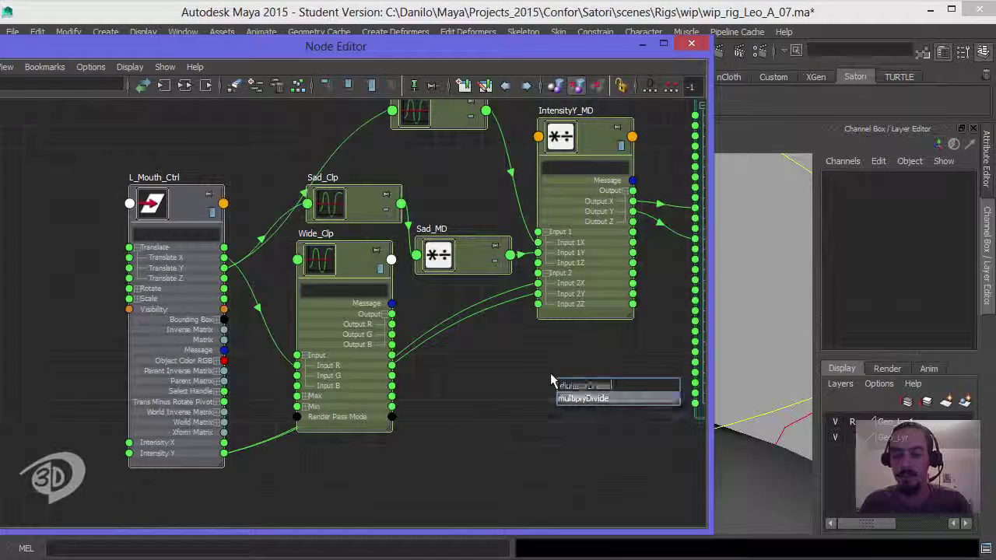
pyautogui.press('Return')
pyautogui.click(578, 366)
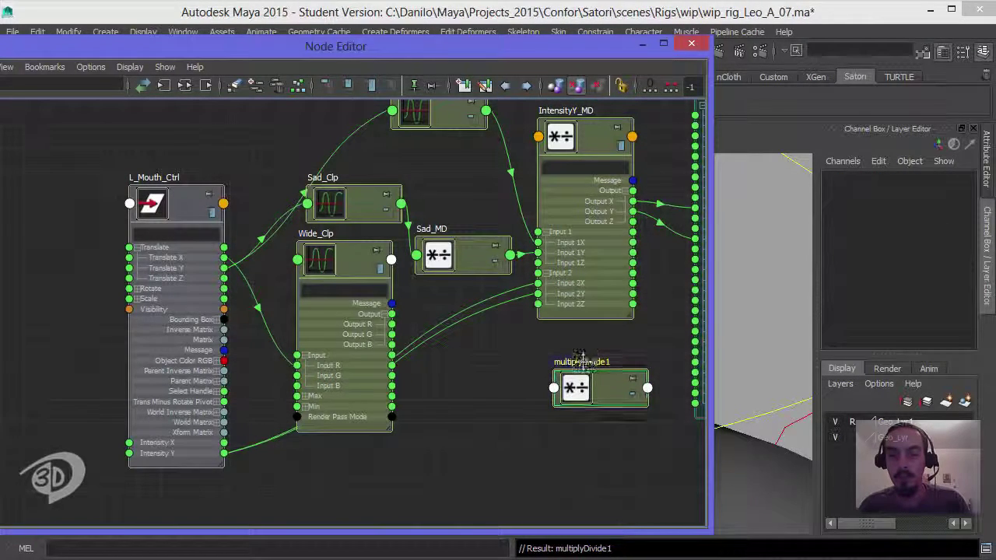
pyautogui.moveTo(568, 363); pyautogui.dragTo(562, 358)
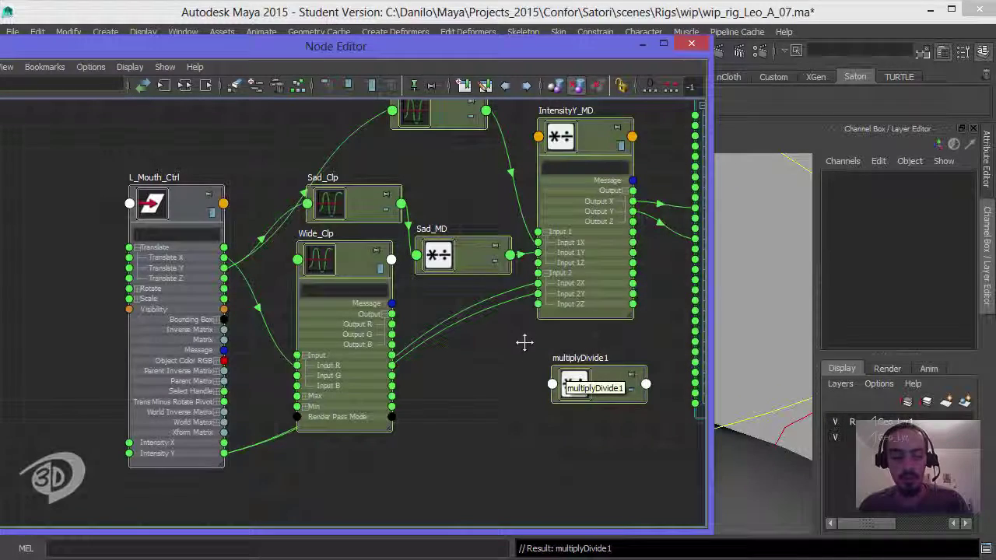
# Rename the new multiplyDivide node to IntensityX_MD and shift it down from IntensityY_MD
pyautogui.click(568, 392)
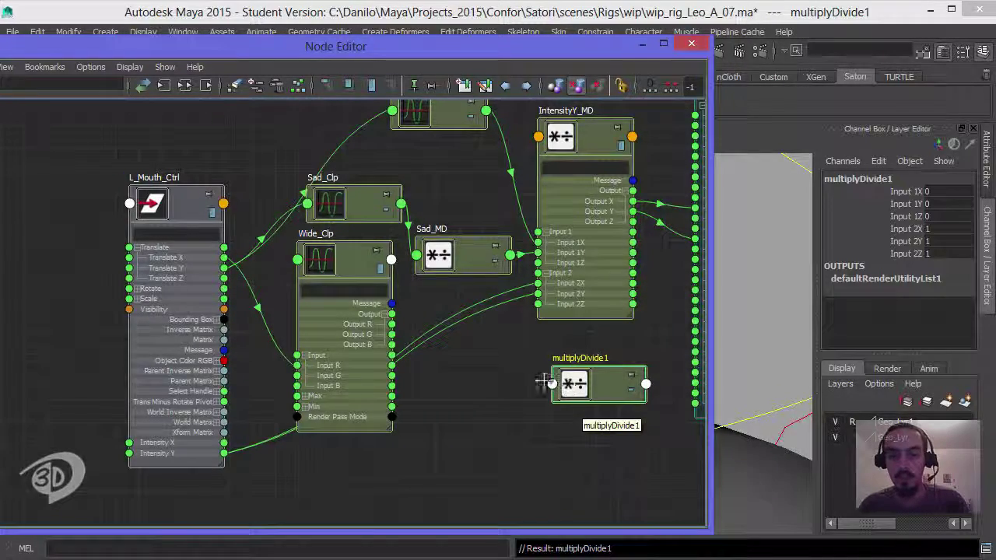
pyautogui.scroll(5, 554, 385)
pyautogui.doubleClick(585, 348)
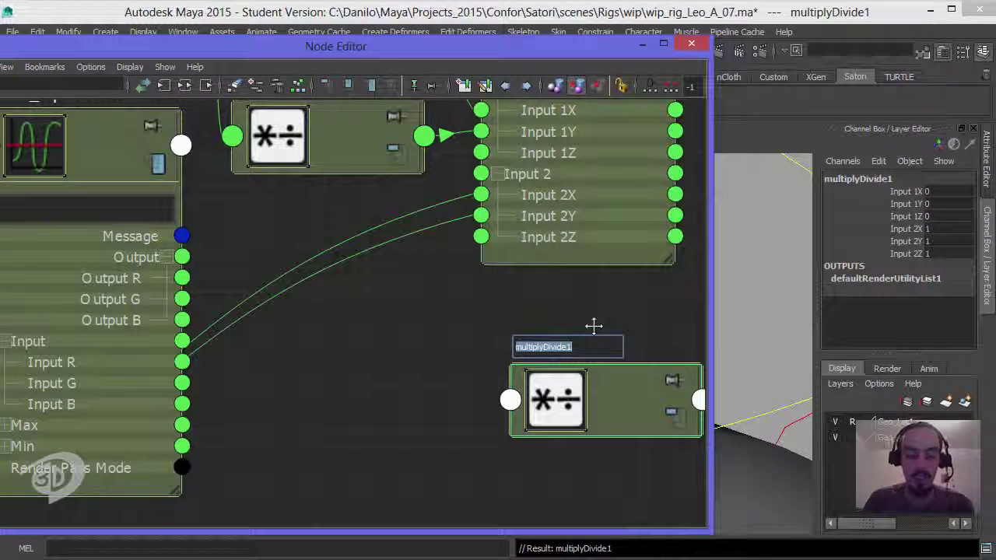
pyautogui.write('Intensit')
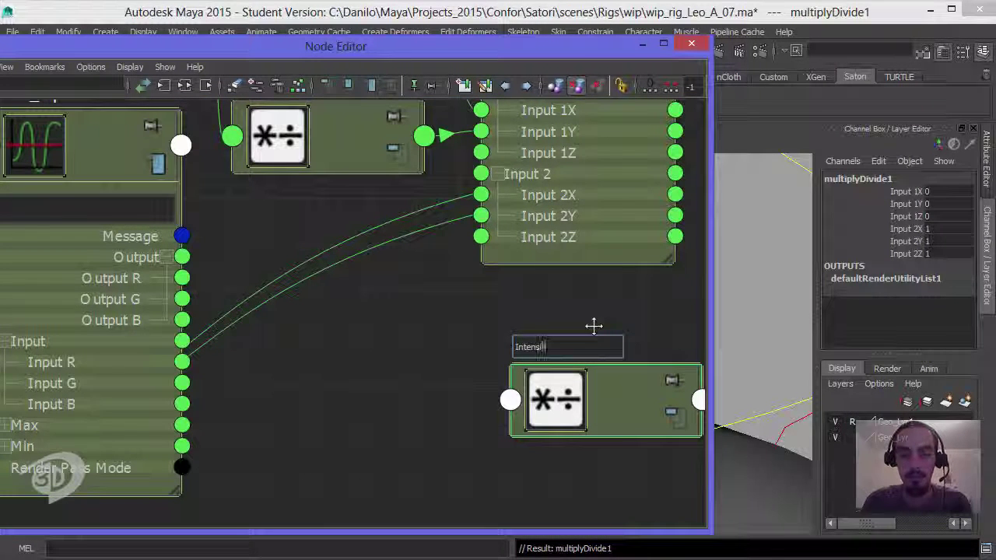
pyautogui.write('yX_M')
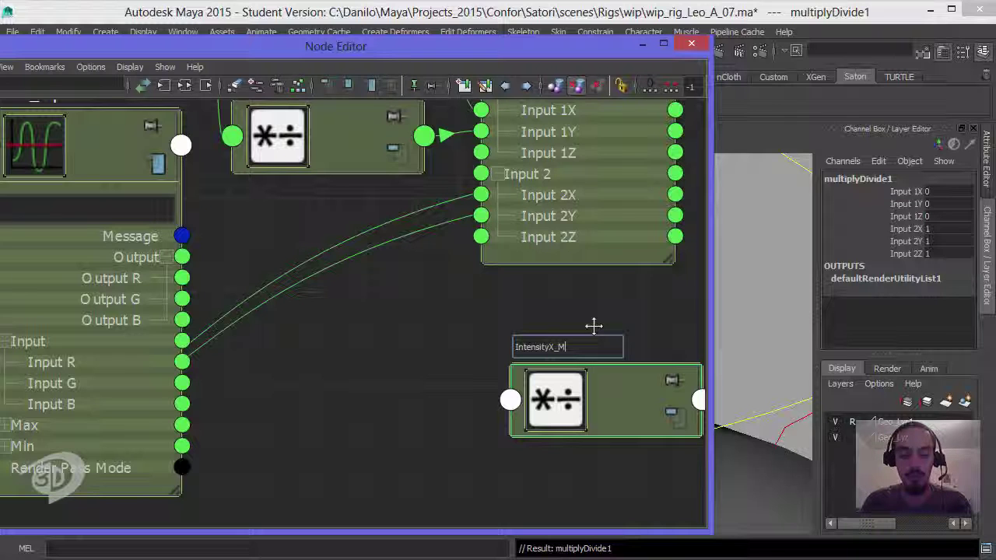
pyautogui.write('D')
pyautogui.press('Return')
pyautogui.moveTo(622, 353); pyautogui.dragTo(580, 393)
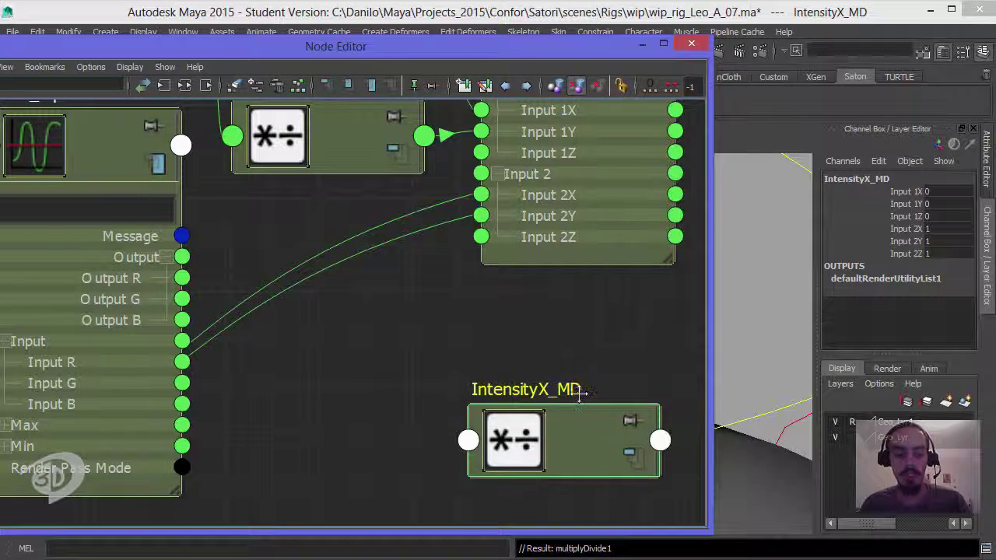
# Expand IntensityX_MD's attributes, connect Wide_Clp's Output R to its Input 1X, and place the node just below IntensityY_MD
pyautogui.press('3')
pyautogui.press('a')
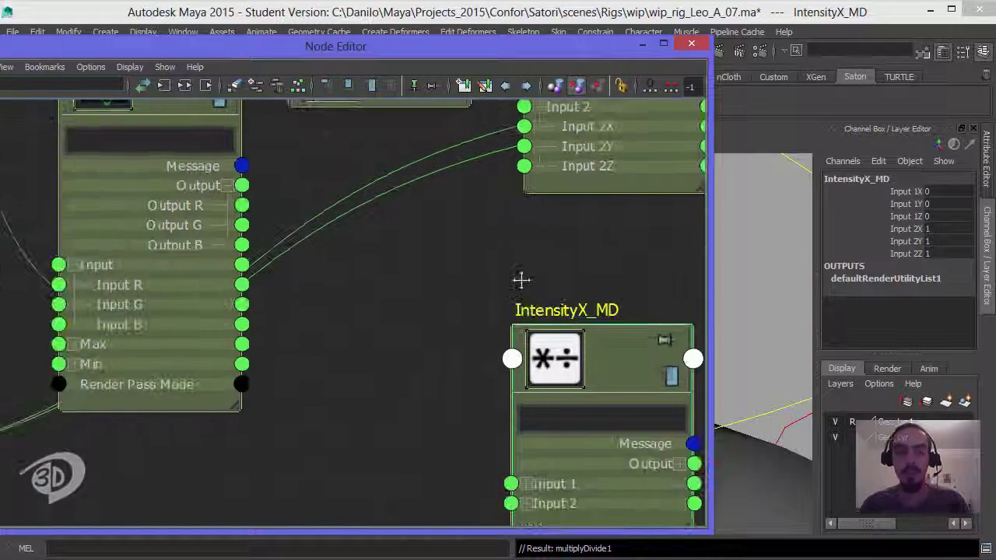
pyautogui.click(539, 443)
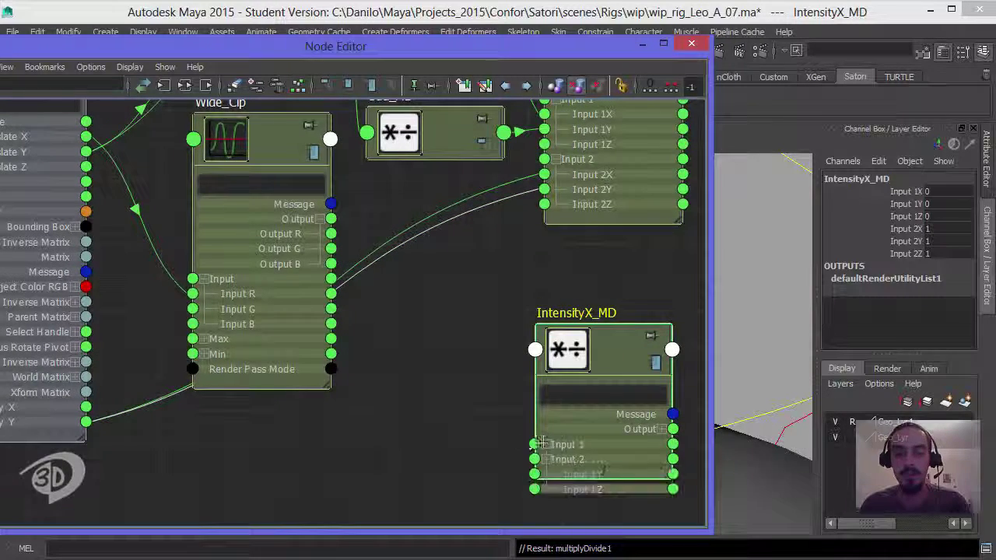
pyautogui.moveTo(330, 234); pyautogui.dragTo(535, 459)
pyautogui.moveTo(596, 356); pyautogui.dragTo(589, 284)
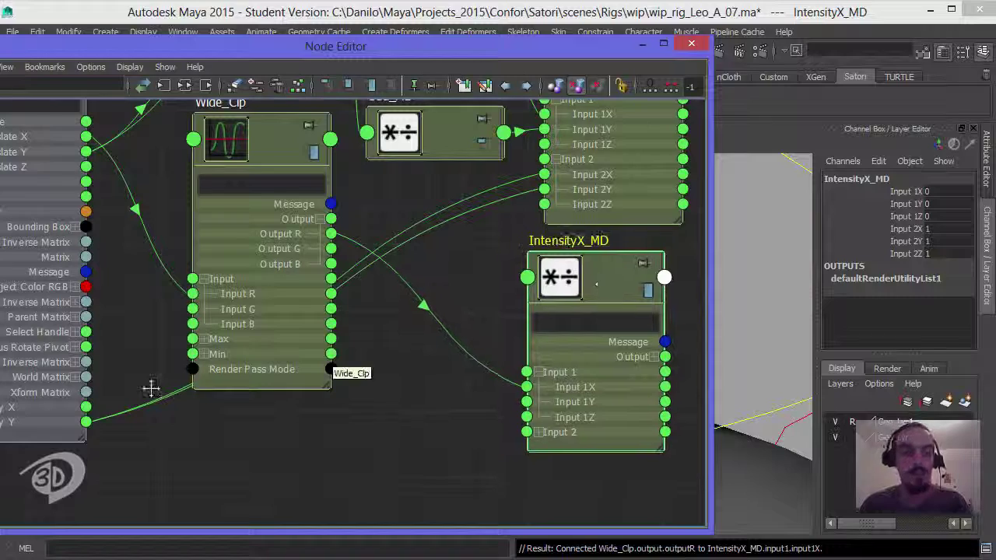
# Expand IntensityX_MD's Input 2 and connect L_Mouth_Ctrl's Intensity X to both its Input 2X and Input 2Y
pyautogui.moveTo(140, 400); pyautogui.dragTo(238, 379, button='middle')
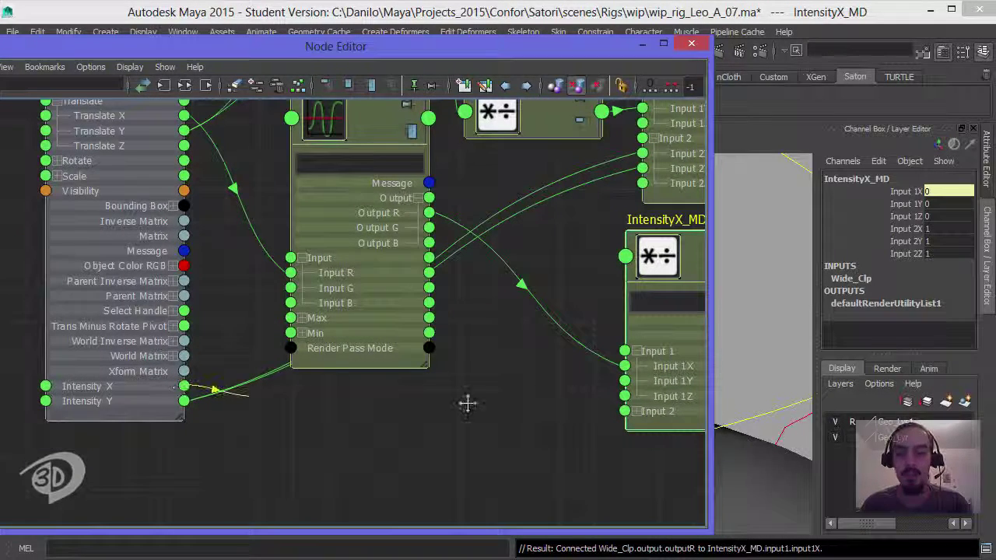
pyautogui.moveTo(466, 402); pyautogui.dragTo(583, 438)
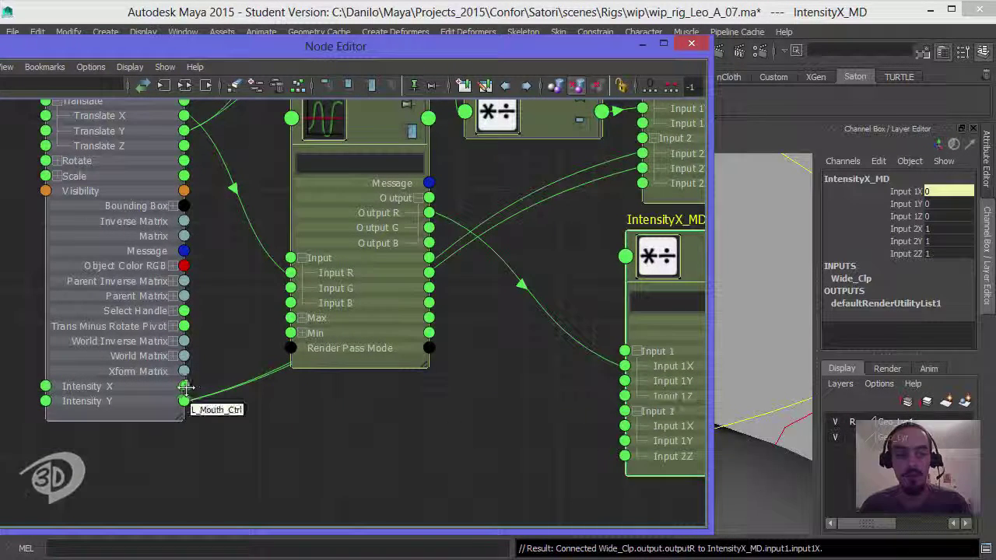
pyautogui.moveTo(231, 390); pyautogui.dragTo(625, 425)
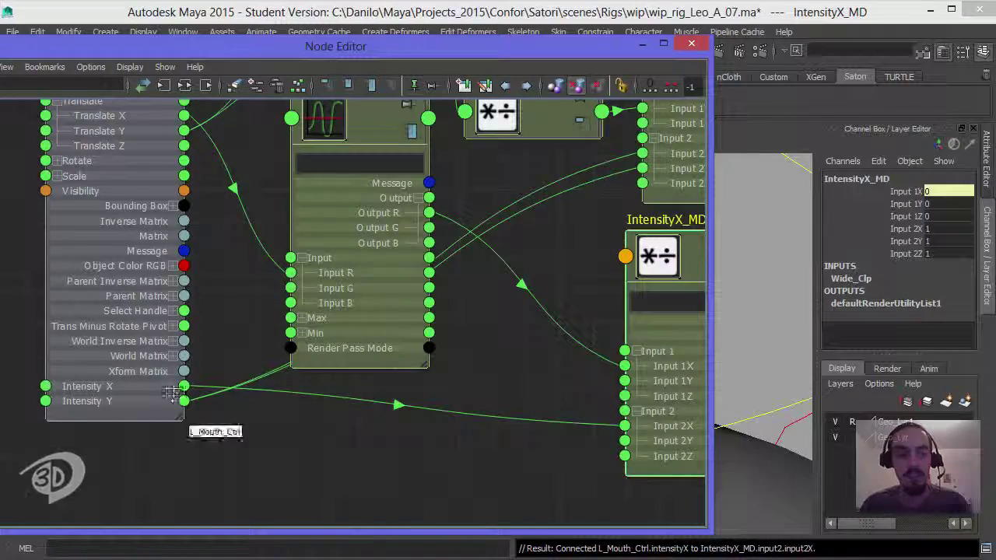
pyautogui.click(625, 440)
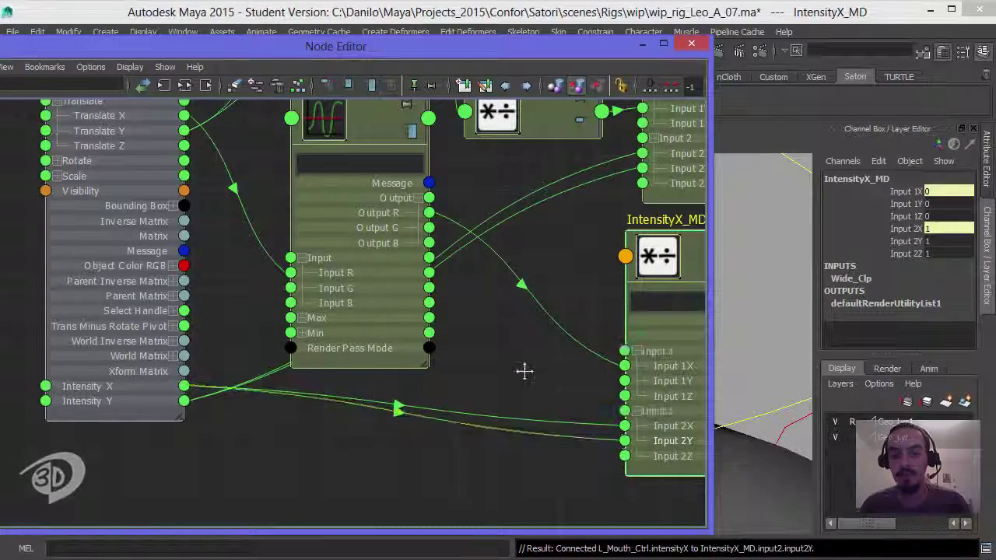
# Nudge Wide_Clp slightly and connect IntensityX_MD's Output X to the L_Wide_Tgt_Grp weight of Recept_BS
pyautogui.moveTo(527, 371); pyautogui.dragTo(465, 405, button='middle')
pyautogui.scroll(-3, 423, 296)
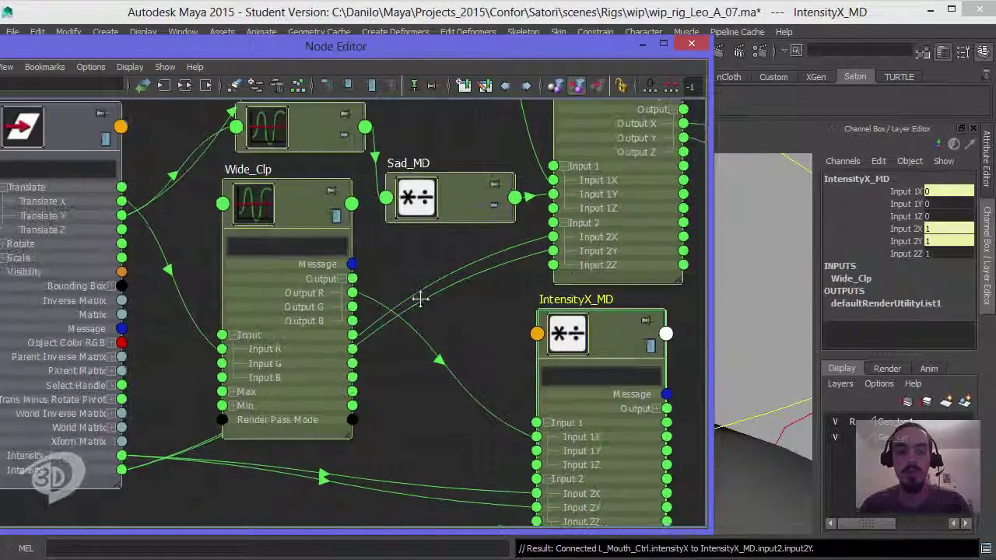
pyautogui.moveTo(368, 254); pyautogui.dragTo(375, 261)
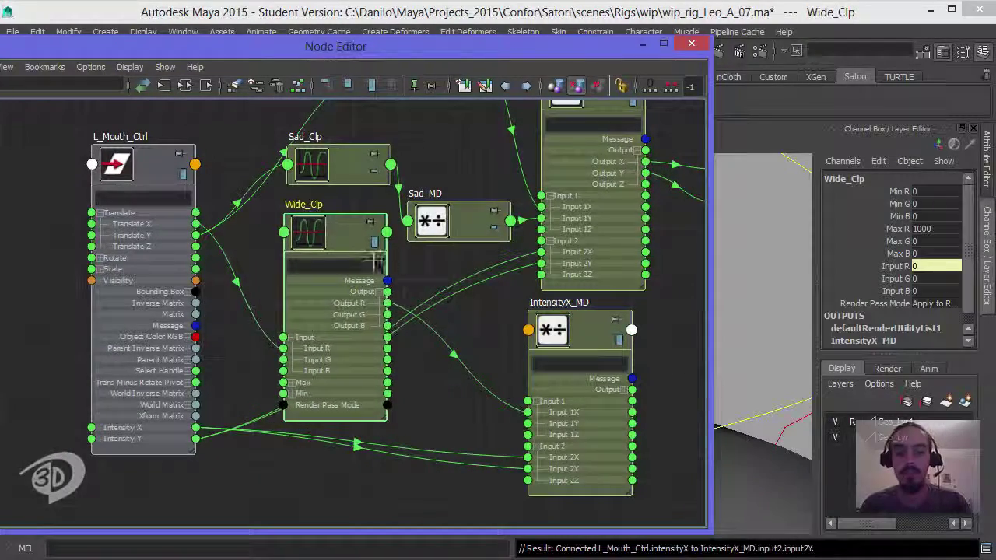
pyautogui.moveTo(444, 349); pyautogui.dragTo(341, 344, button='middle')
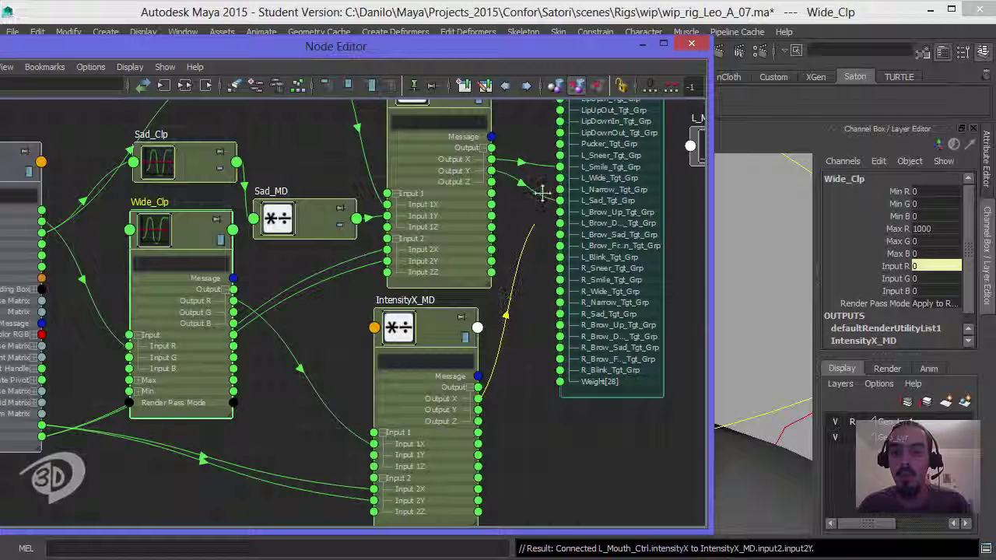
pyautogui.moveTo(542, 192); pyautogui.dragTo(561, 178)
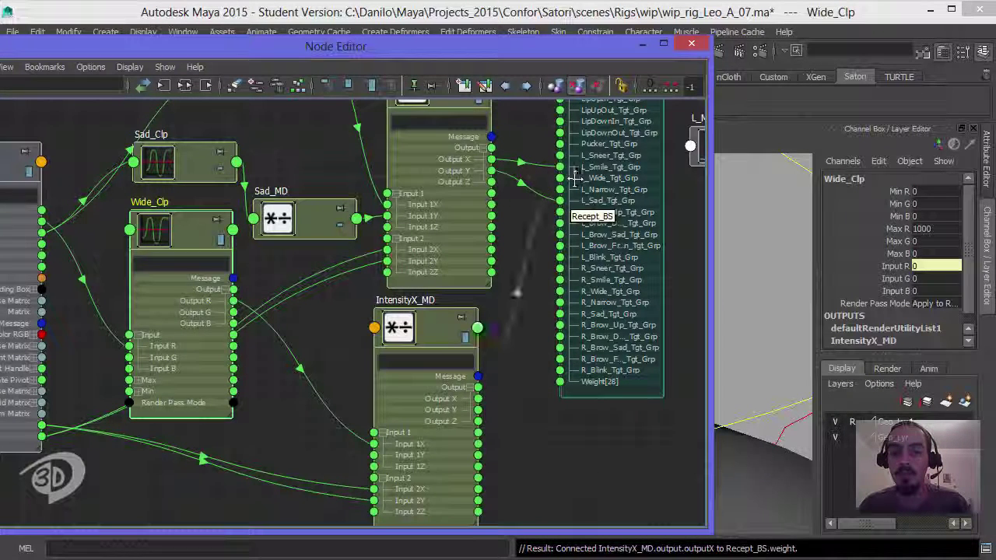
# Create a clamp node and position it below Wide_Clp, near L_Mouth_Ctrl's intensity outputs
pyautogui.keyDown('alt'); pyautogui.moveTo(552, 329); pyautogui.dragTo(599, 297, button='middle'); pyautogui.keyUp('alt')
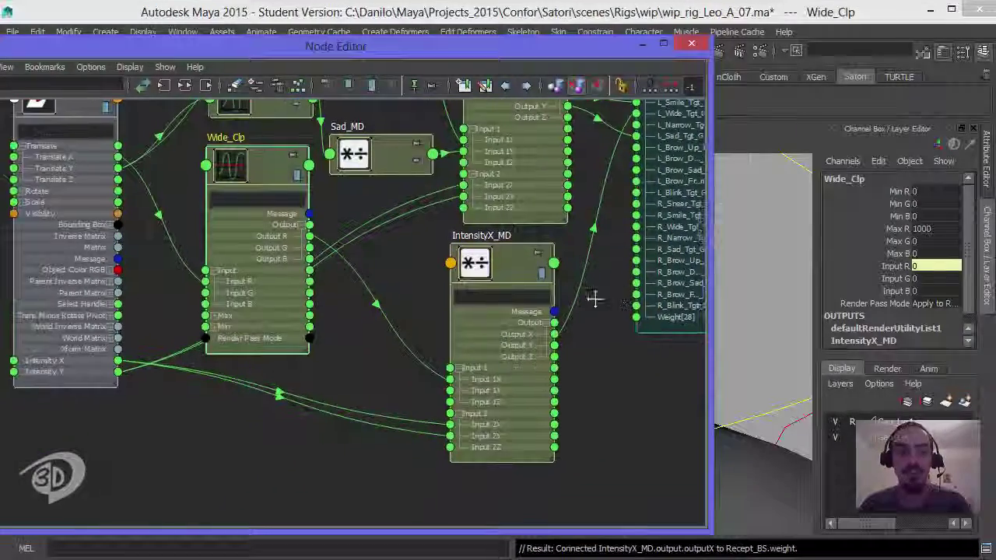
pyautogui.keyDown('alt'); pyautogui.moveTo(337, 300); pyautogui.dragTo(427, 324, button='middle'); pyautogui.keyUp('alt')
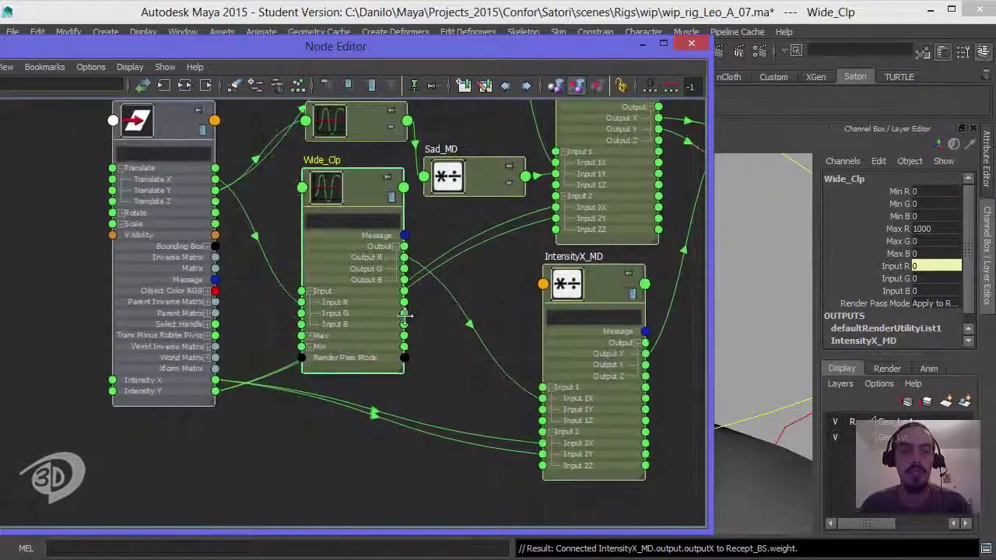
pyautogui.scroll(-1, 405, 314)
pyautogui.click(318, 409)
pyautogui.press('Tab')
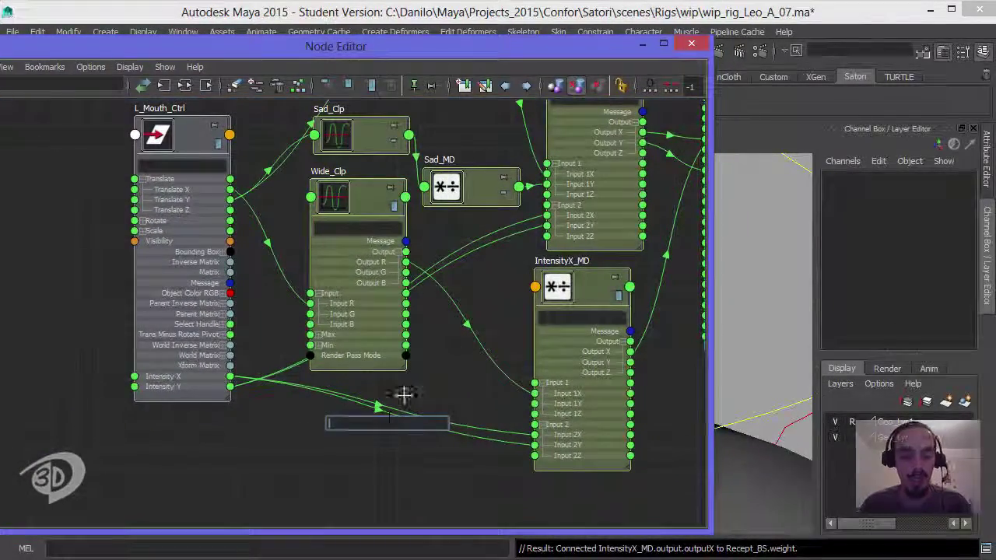
pyautogui.write('clamp')
pyautogui.press('Down')
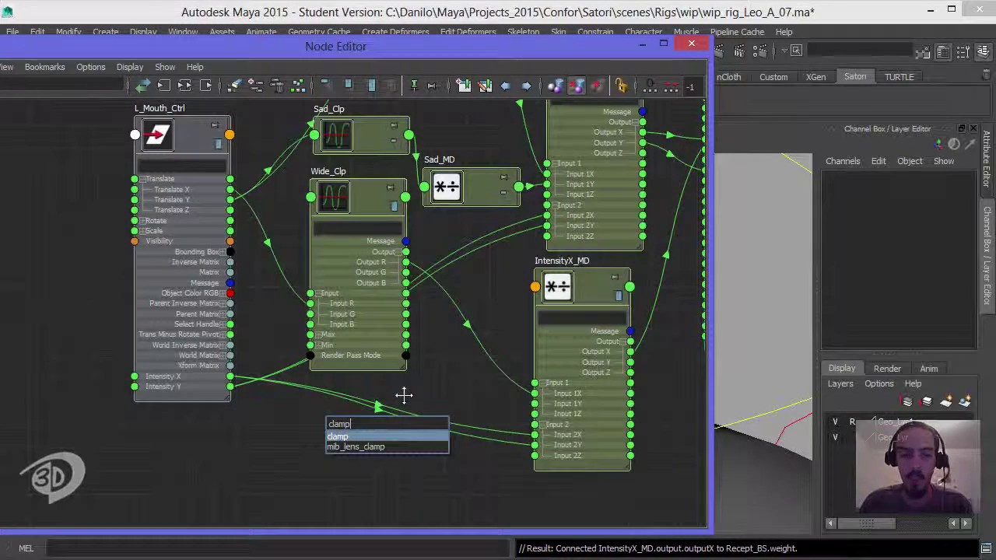
pyautogui.press('Return')
pyautogui.click(337, 402)
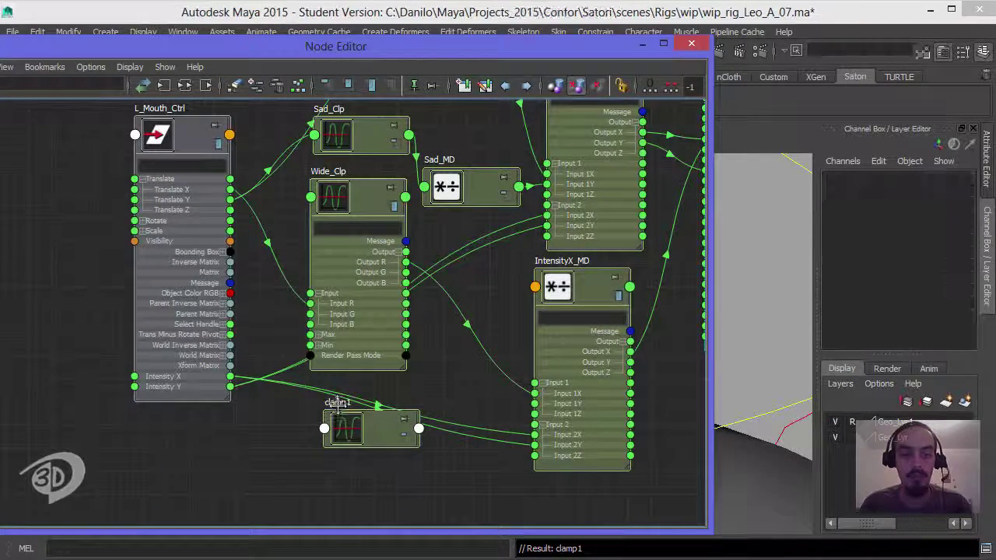
pyautogui.click(350, 433)
pyautogui.moveTo(350, 433); pyautogui.dragTo(301, 387)
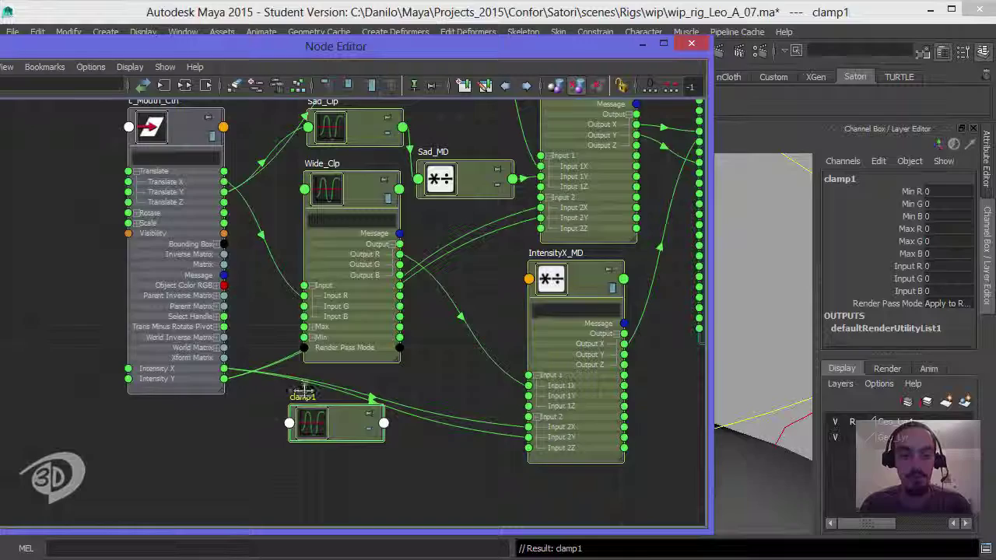
# Rename the new clamp node to Narrow_Clp
pyautogui.scroll(5, 303, 390)
pyautogui.click(358, 389)
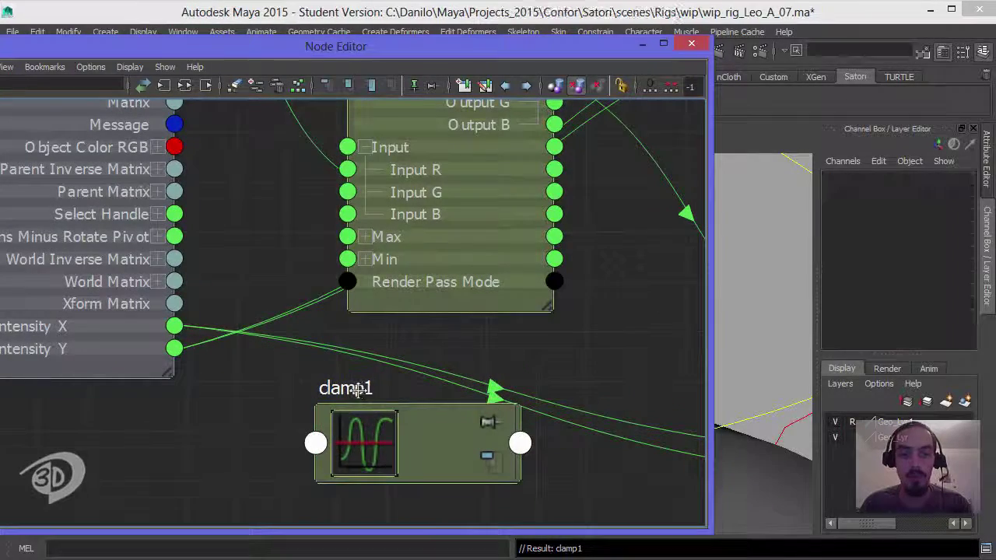
pyautogui.click(358, 389)
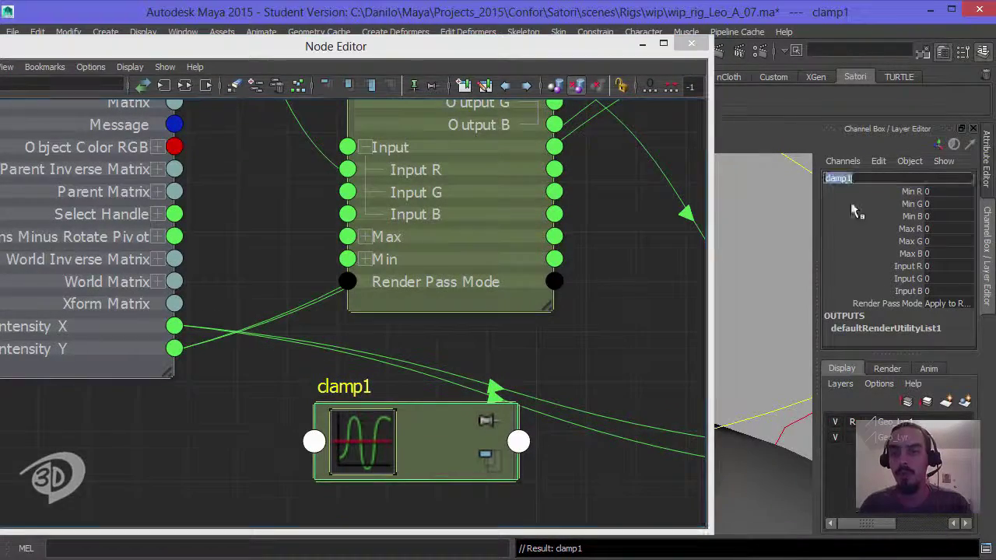
pyautogui.write('Nar')
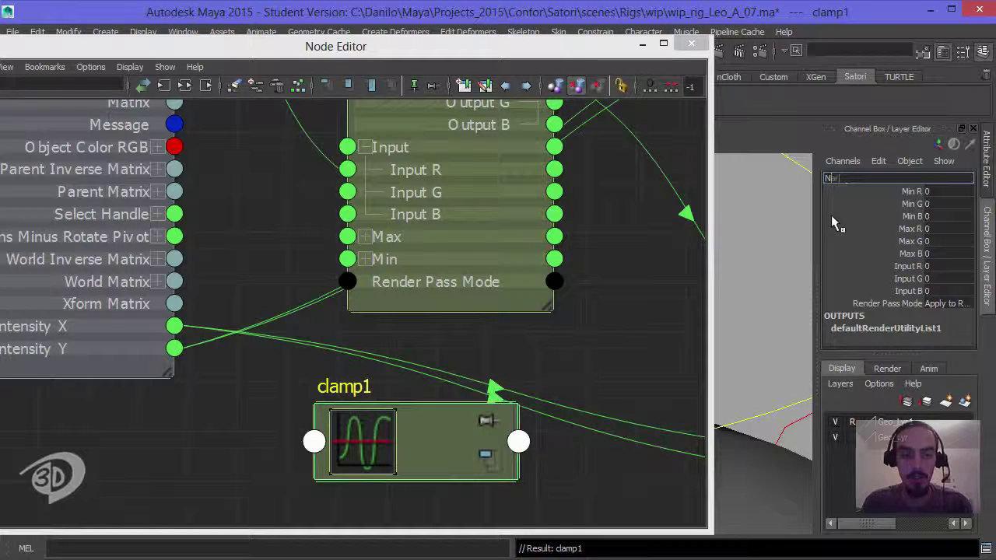
pyautogui.write('row')
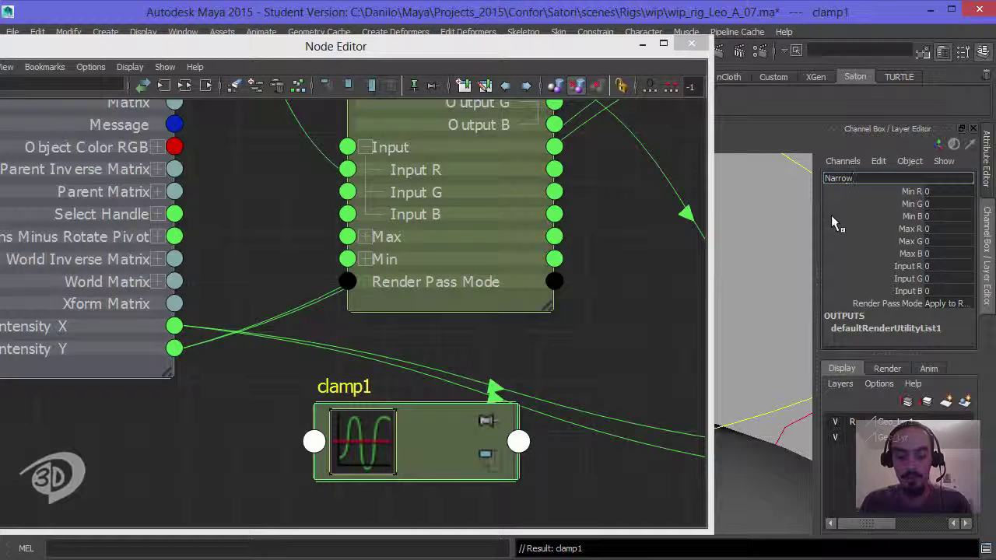
pyautogui.write('_Clp')
pyautogui.press('Return')
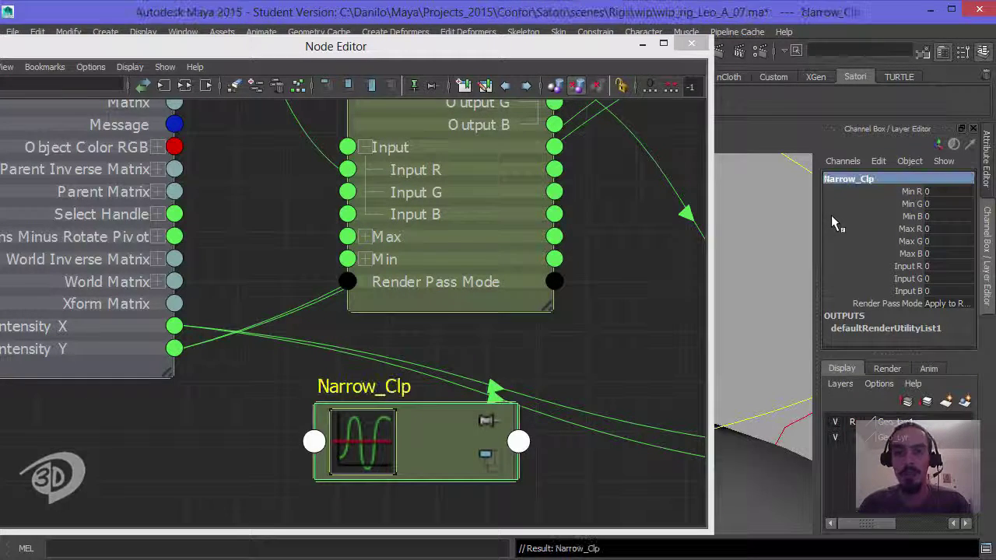
# Expand Narrow_Clp's input, connect L_Mouth_Ctrl's Translate X to its Input R, and move the node beneath Wide_Clp
pyautogui.moveTo(404, 425); pyautogui.dragTo(402, 413)
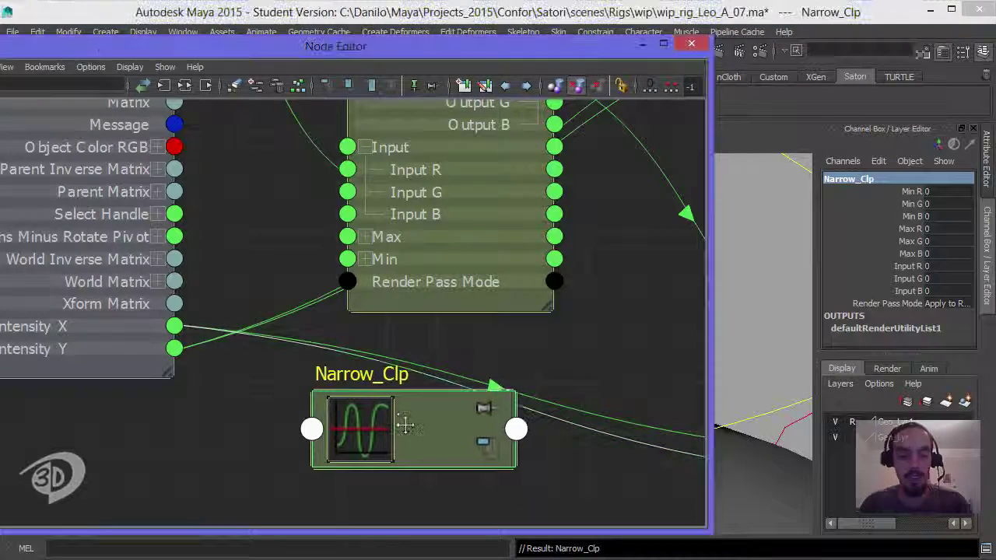
pyautogui.press('3')
pyautogui.keyDown('alt'); pyautogui.moveTo(419, 337); pyautogui.dragTo(469, 147, button='middle'); pyautogui.keyUp('alt')
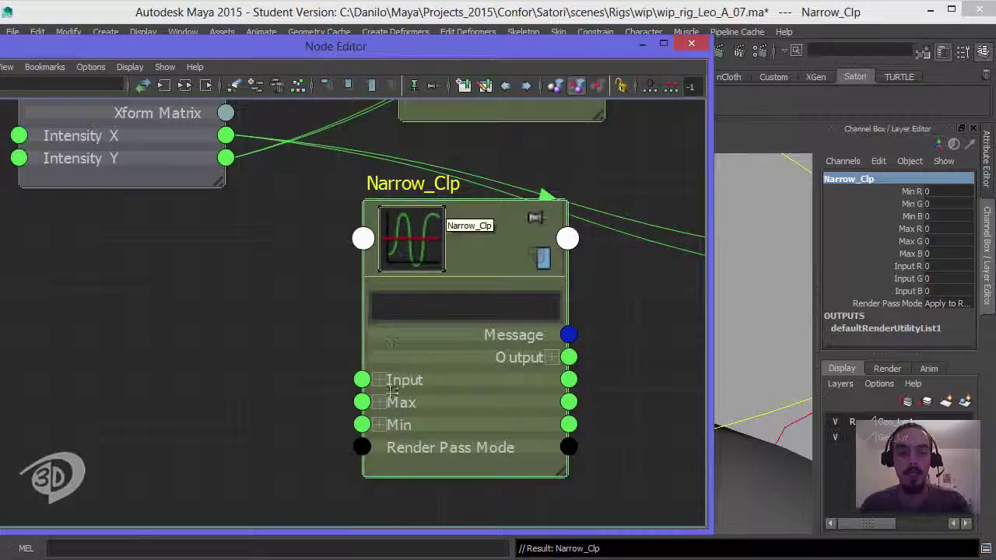
pyautogui.click(379, 379)
pyautogui.keyDown('alt'); pyautogui.moveTo(298, 308); pyautogui.dragTo(298, 360, button='middle'); pyautogui.keyUp('alt')
pyautogui.keyDown('alt'); pyautogui.moveTo(298, 360); pyautogui.dragTo(329, 331, button='right'); pyautogui.keyUp('alt')
pyautogui.scroll(-2, 328, 330)
pyautogui.keyDown('alt'); pyautogui.moveTo(280, 291); pyautogui.dragTo(280, 321, button='middle'); pyautogui.keyUp('alt')
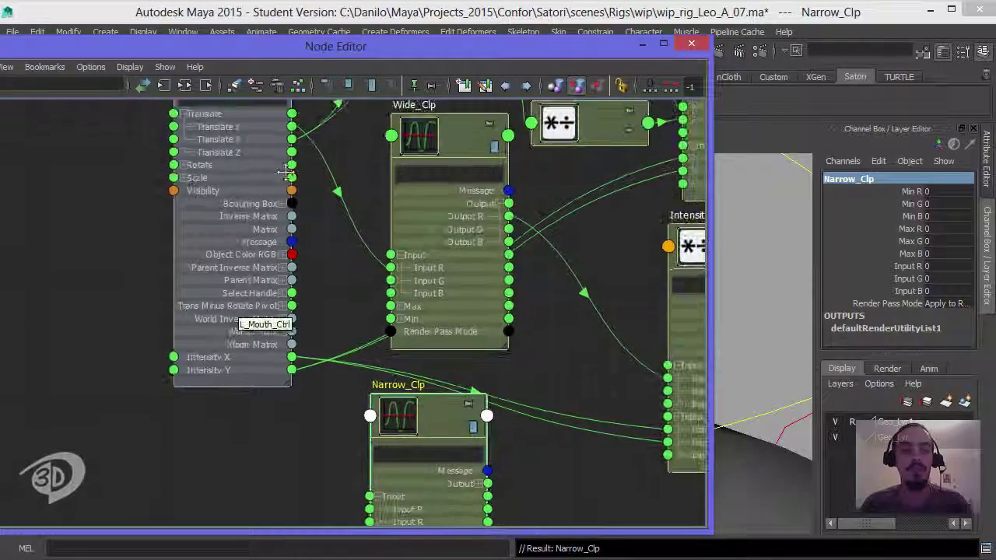
pyautogui.moveTo(317, 191); pyautogui.dragTo(370, 510)
pyautogui.moveTo(433, 433); pyautogui.dragTo(446, 402)
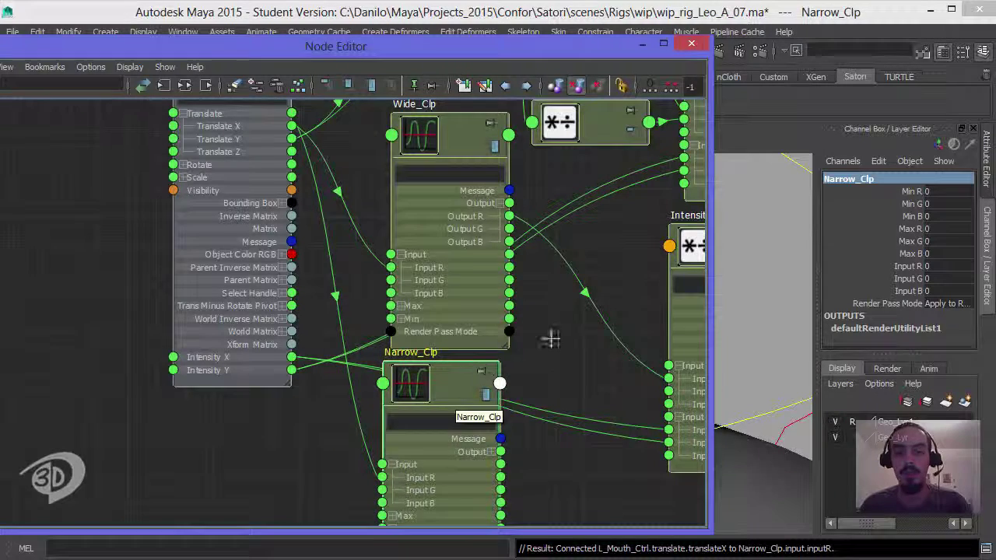
# Set Narrow_Clp's Min R to -1000
pyautogui.keyDown('alt'); pyautogui.moveTo(549, 338); pyautogui.dragTo(427, 172, button='middle'); pyautogui.keyUp('alt')
pyautogui.moveTo(347, 238); pyautogui.dragTo(347, 249)
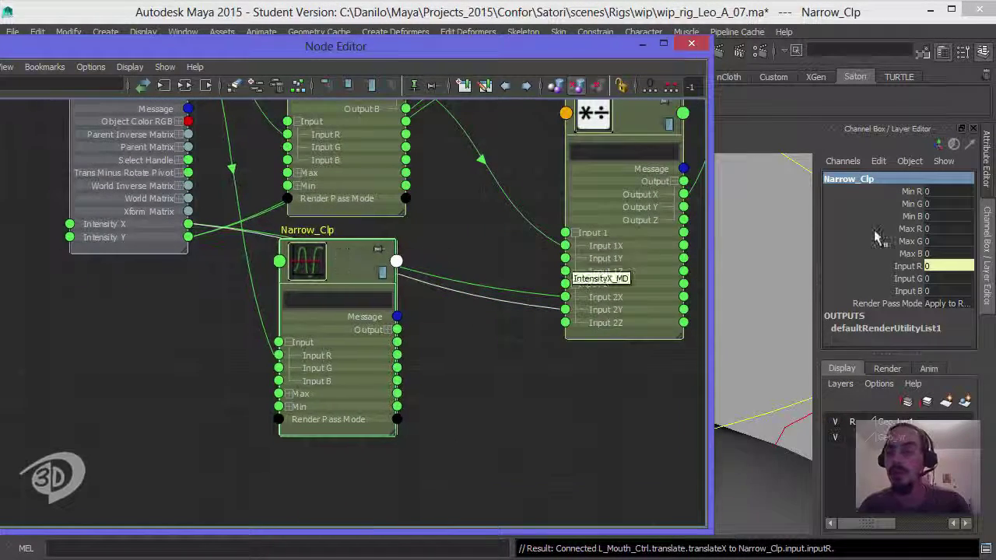
pyautogui.click(934, 191)
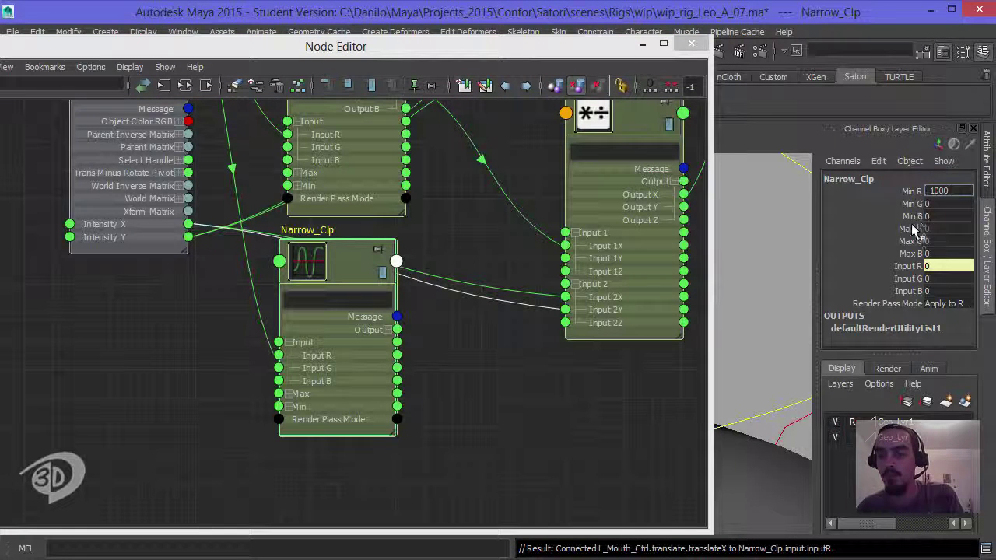
pyautogui.press('Return')
# Create a multiplyDivide node between Narrow_Clp and IntensityX_MD
pyautogui.keyDown('alt'); pyautogui.moveTo(462, 382); pyautogui.dragTo(424, 338, button='middle'); pyautogui.keyUp('alt')
pyautogui.click(426, 315)
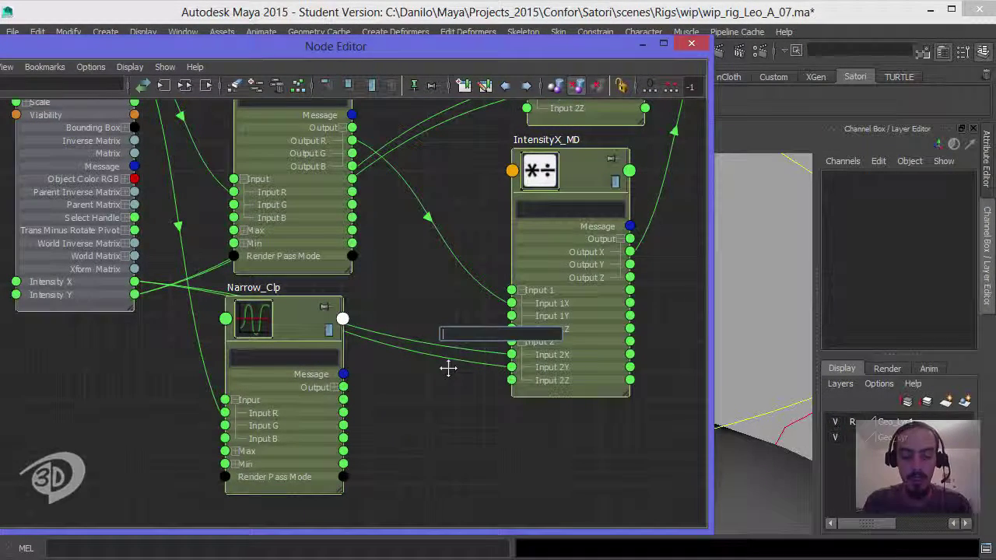
pyautogui.write('Narrow')
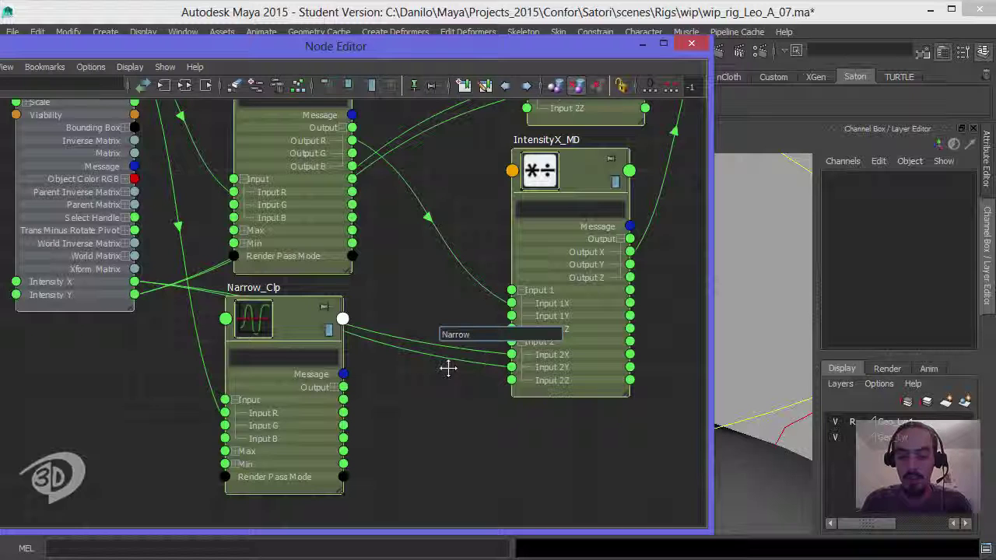
pyautogui.write('_MD')
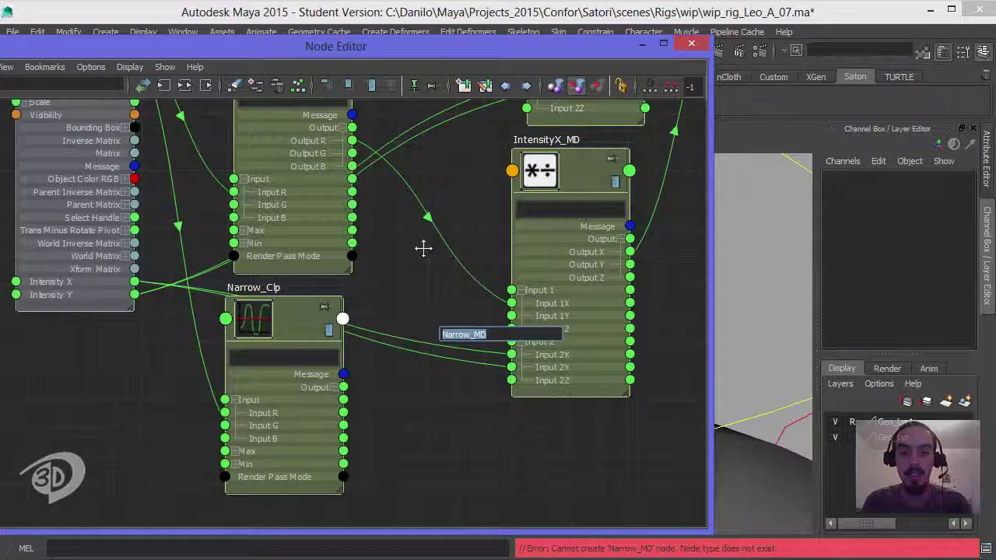
pyautogui.write('multiplyDivide')
pyautogui.press('Return')
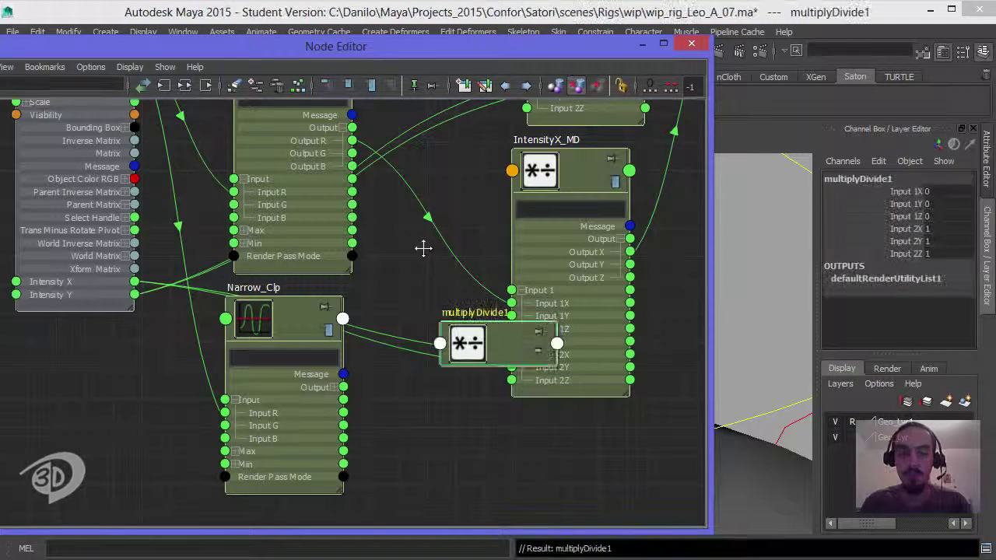
# Rename the new multiplyDivide node to Narrow_MD
pyautogui.click(854, 179)
pyautogui.write('N')
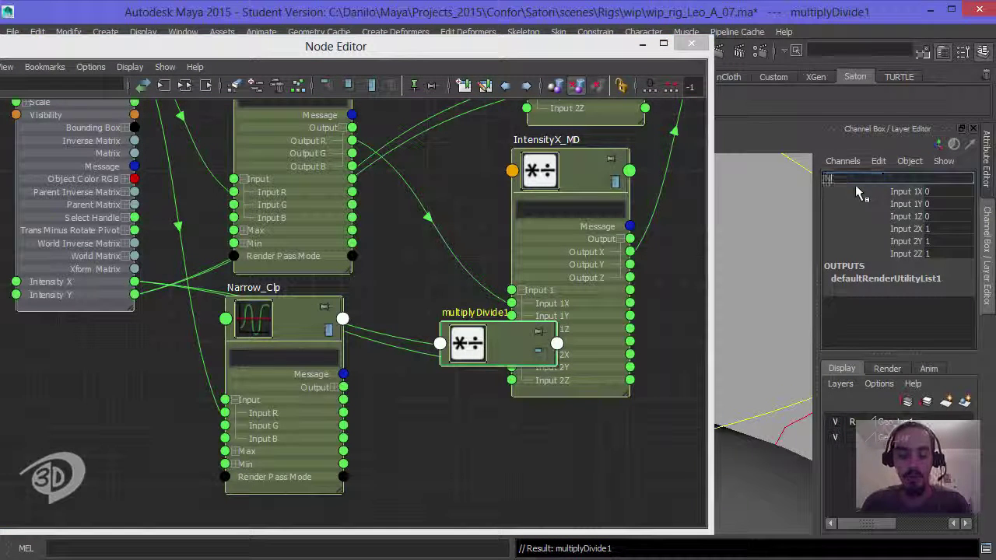
pyautogui.write('arrow_')
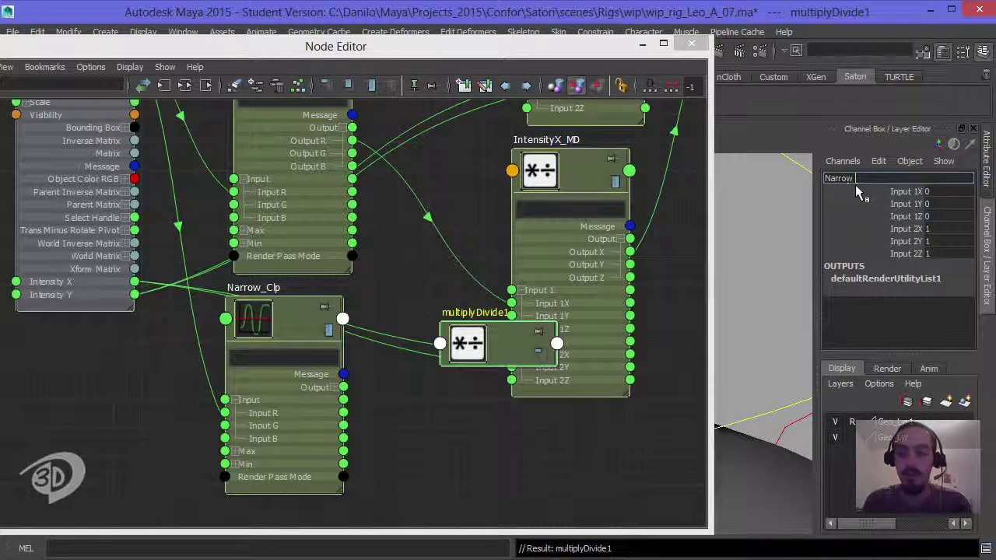
pyautogui.write('MD')
pyautogui.press('Return')
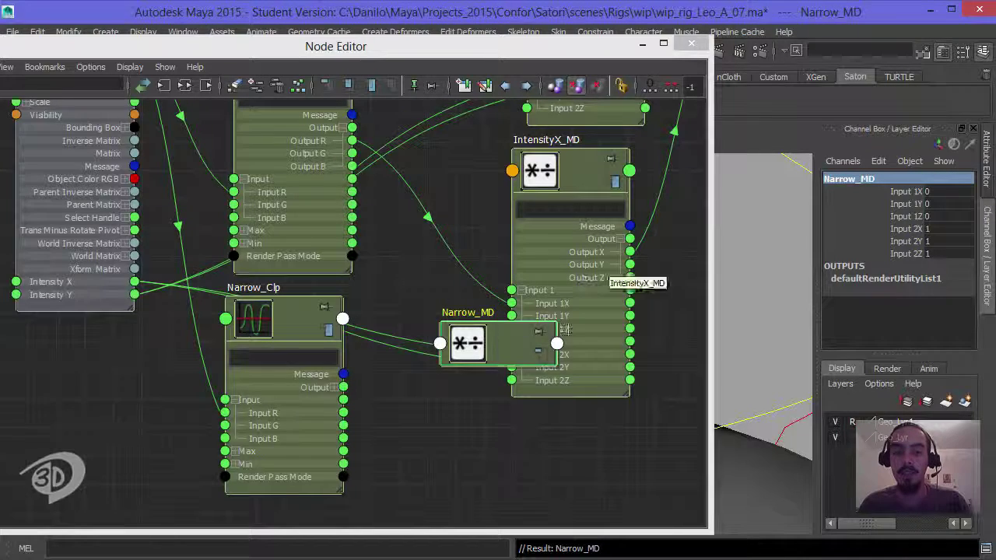
# Connect Narrow_Clp's Output R to Narrow_MD's Input 1X and set Narrow_MD's Input 2X to -1
pyautogui.click(495, 348)
pyautogui.moveTo(494, 348); pyautogui.dragTo(452, 362)
pyautogui.press('3')
pyautogui.click(337, 387)
pyautogui.moveTo(343, 400); pyautogui.dragTo(397, 438)
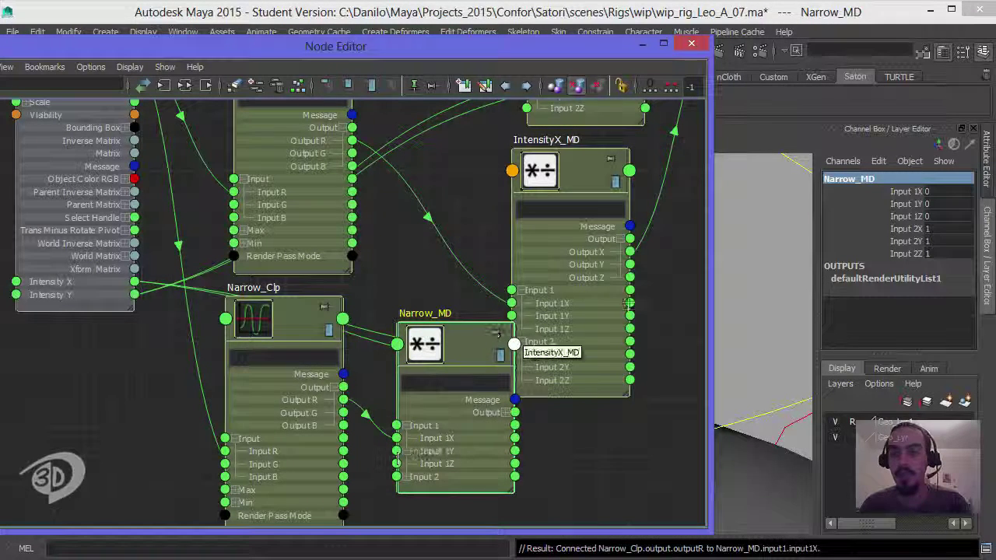
pyautogui.doubleClick(947, 229)
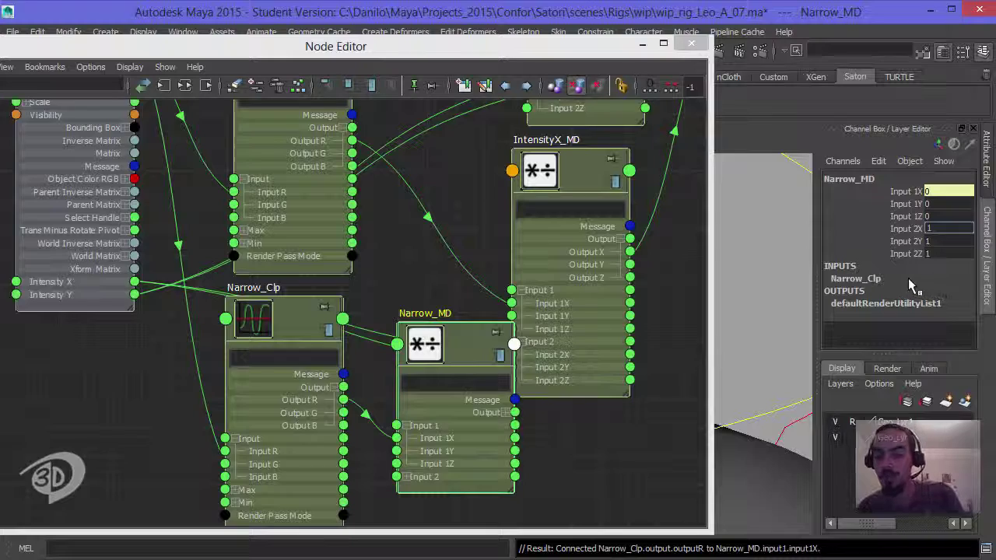
# Space IntensityX_MD and Narrow_MD apart and connect Narrow_MD's Output X to IntensityX_MD's Input 1Y
pyautogui.click(603, 183)
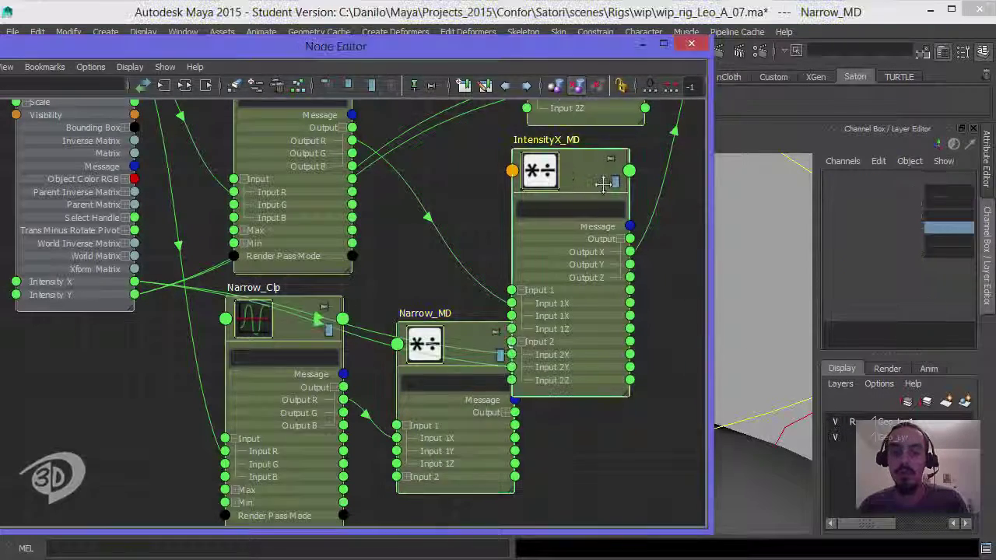
pyautogui.moveTo(603, 183); pyautogui.dragTo(629, 179)
pyautogui.click(511, 412)
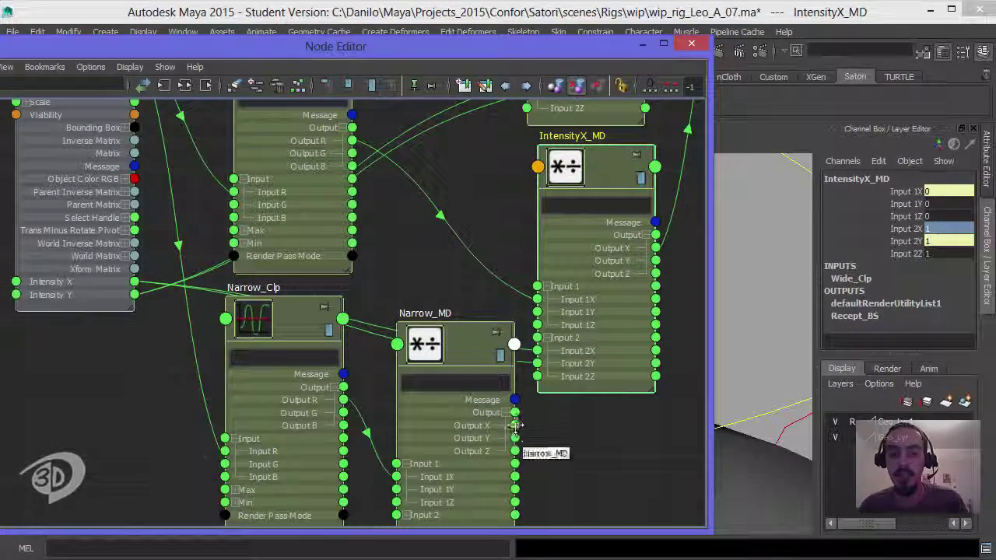
pyautogui.moveTo(516, 426); pyautogui.dragTo(541, 311)
pyautogui.moveTo(473, 340); pyautogui.dragTo(458, 326)
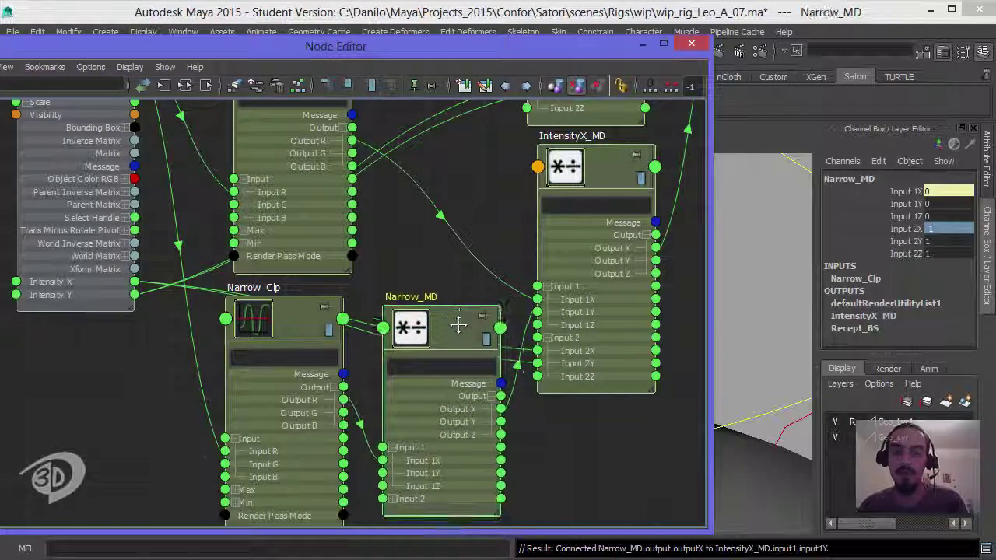
# Connect IntensityX_MD's Output Y to the L_Narrow_Tgt_Grp weight of Recept_BS and close the Node Editor
pyautogui.keyDown('alt'); pyautogui.moveTo(638, 262); pyautogui.dragTo(406, 395, button='middle'); pyautogui.keyUp('alt')
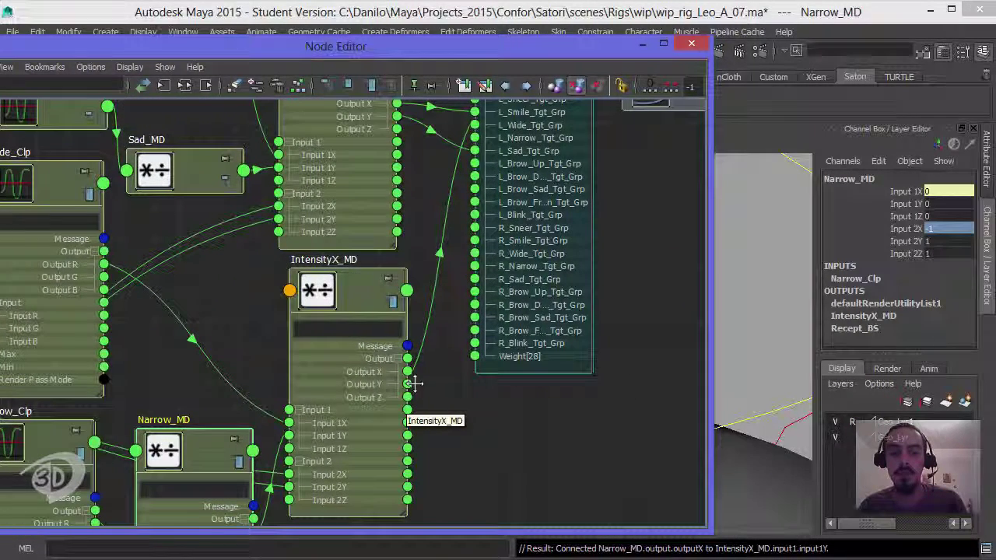
pyautogui.moveTo(412, 383); pyautogui.dragTo(474, 164)
pyautogui.moveTo(604, 206); pyautogui.dragTo(489, 319, button='middle')
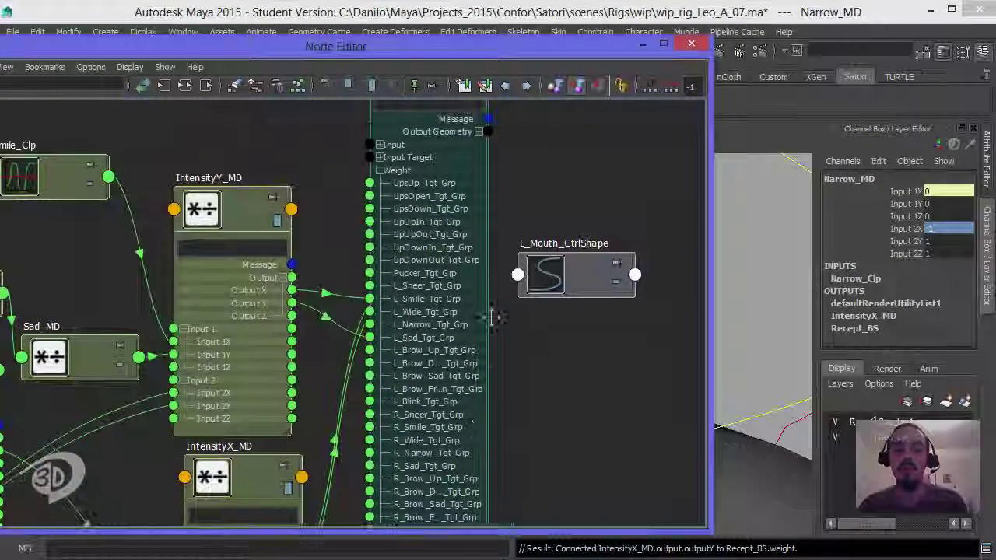
pyautogui.click(691, 43)
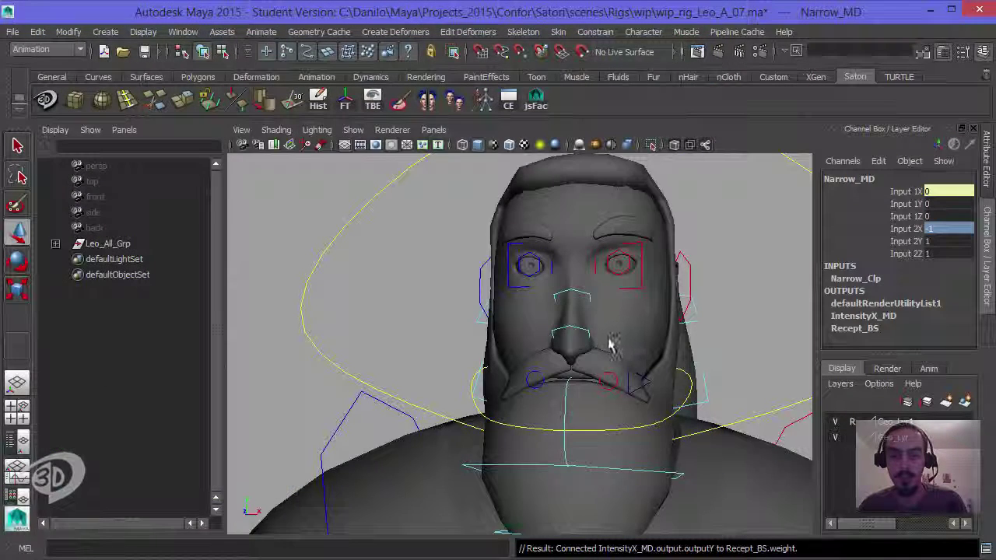
# Select L_Mouth_Ctrl, test its deformation by moving it vertically and sideways, and undo the moves
pyautogui.click(641, 380)
pyautogui.keyDown('alt'); pyautogui.moveTo(664, 370); pyautogui.dragTo(606, 340, button='middle'); pyautogui.keyUp('alt')
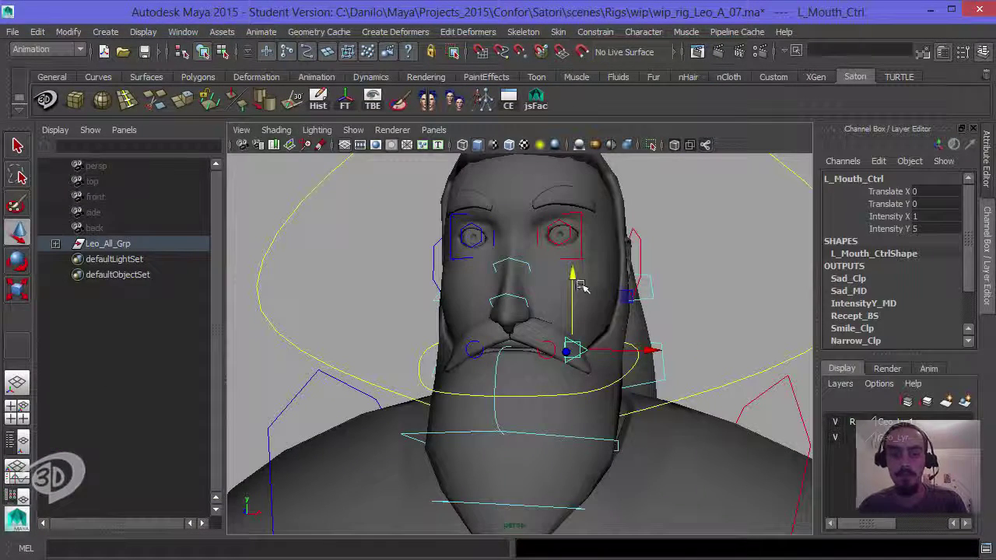
pyautogui.moveTo(572, 280); pyautogui.dragTo(565, 254)
pyautogui.hotkey('ctrl', 'z')
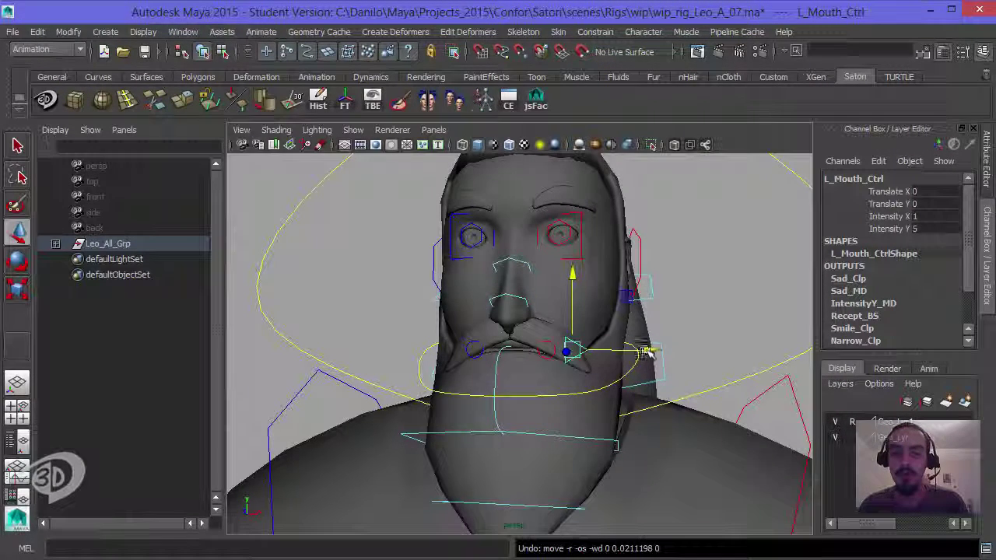
pyautogui.moveTo(680, 349); pyautogui.dragTo(793, 350)
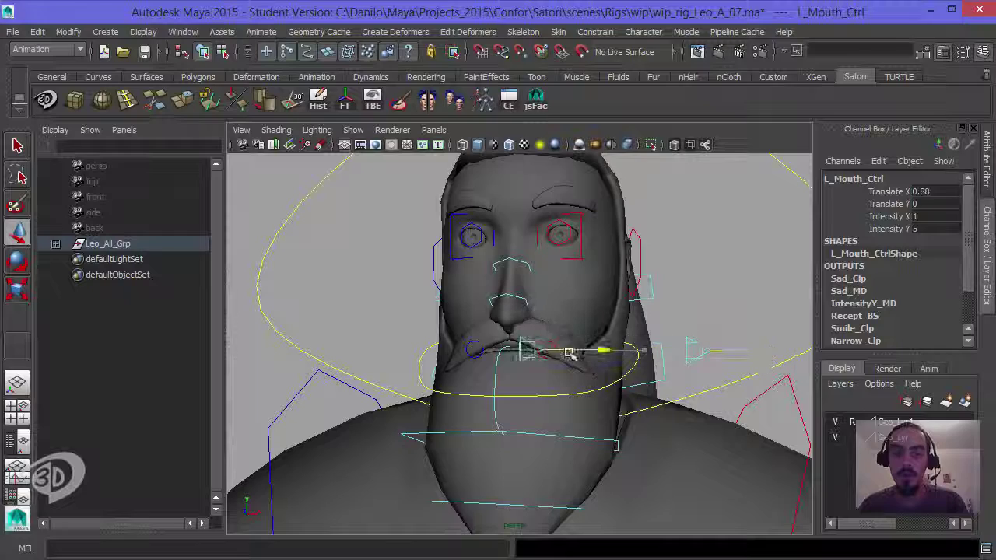
pyautogui.moveTo(569, 354); pyautogui.dragTo(708, 350)
pyautogui.hotkey('ctrl', 'z')
pyautogui.hotkey('ctrl', 'z')
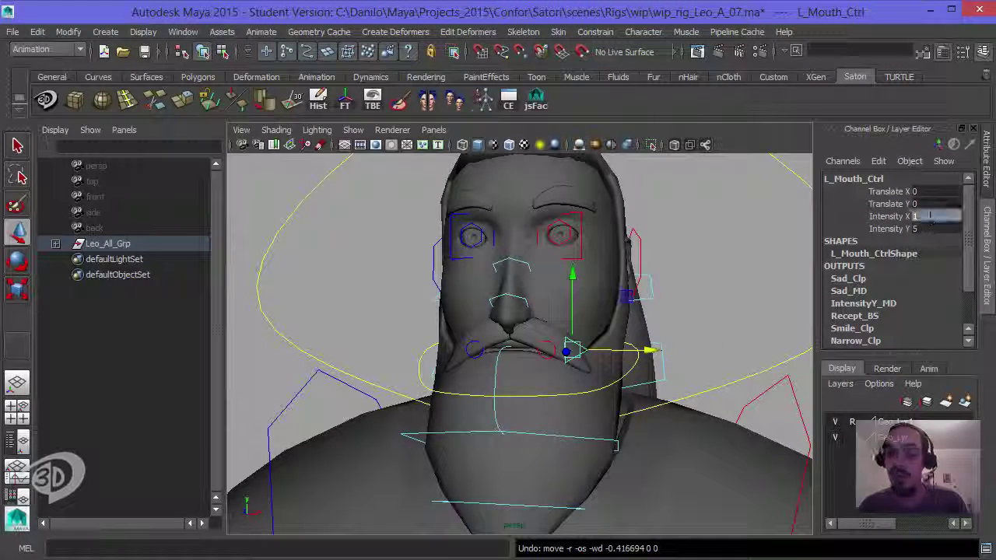
# Set L_Mouth_Ctrl's Intensity X to 5
pyautogui.doubleClick(929, 215)
pyautogui.write('5')
pyautogui.press('Return')
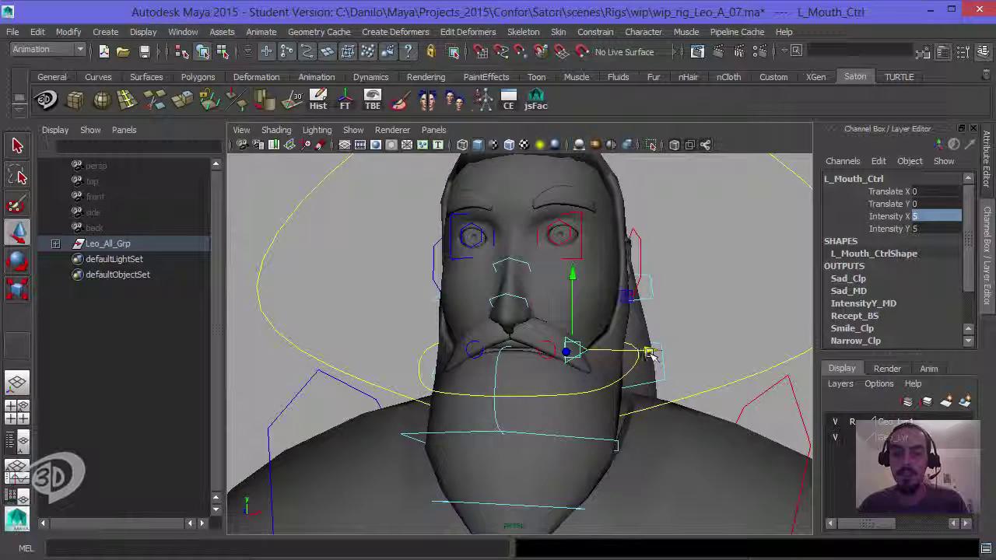
# Test the mouth corner shapes by moving L_Mouth_Ctrl sideways and diagonally, and undo the moves
pyautogui.moveTo(652, 351); pyautogui.dragTo(685, 353)
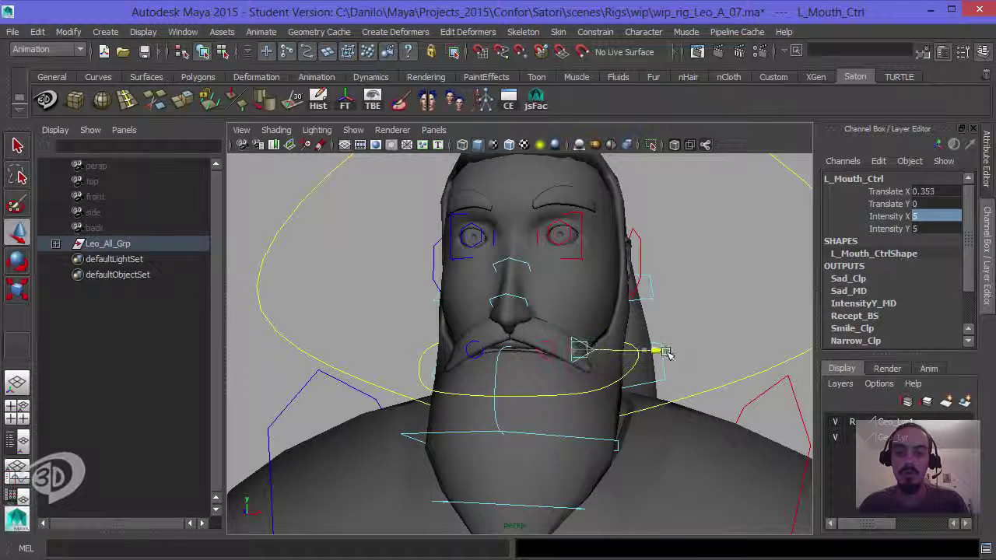
pyautogui.hotkey('ctrl', 'z')
pyautogui.hotkey('ctrl', 'z')
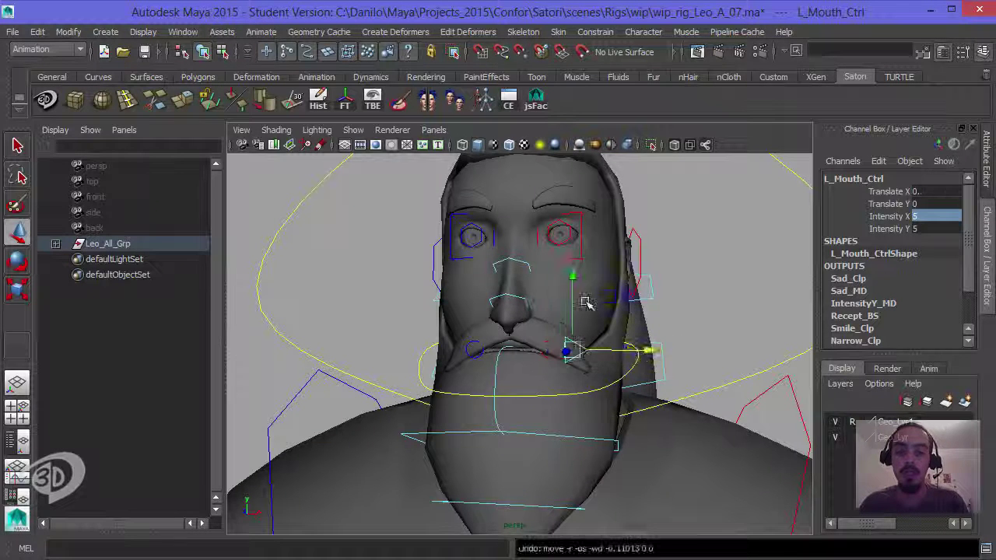
pyautogui.moveTo(576, 352)
pyautogui.mouseDown()
pyautogui.moveTo(566, 351)
pyautogui.moveTo(593, 352)
pyautogui.mouseUp()
pyautogui.moveTo(591, 292); pyautogui.dragTo(554, 355)
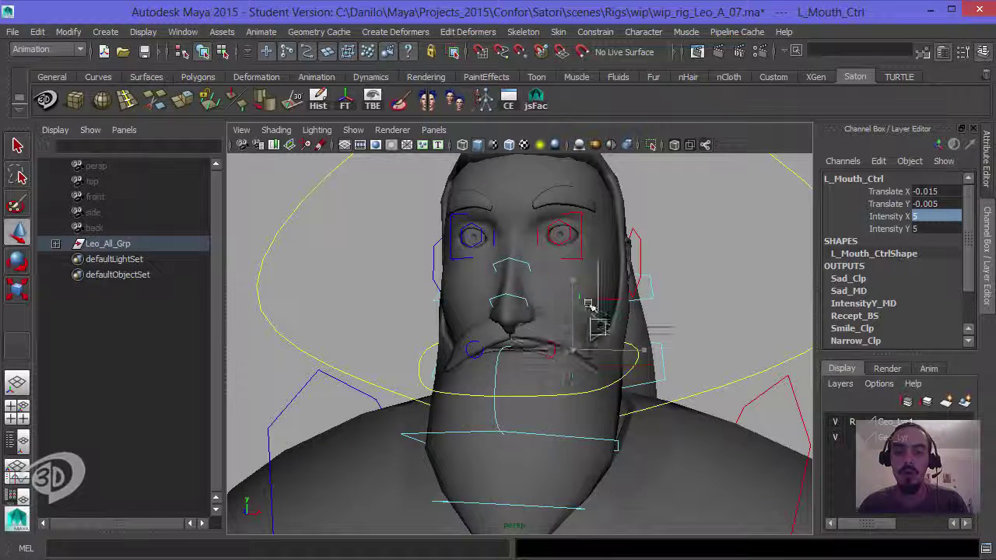
pyautogui.moveTo(589, 304); pyautogui.dragTo(551, 365)
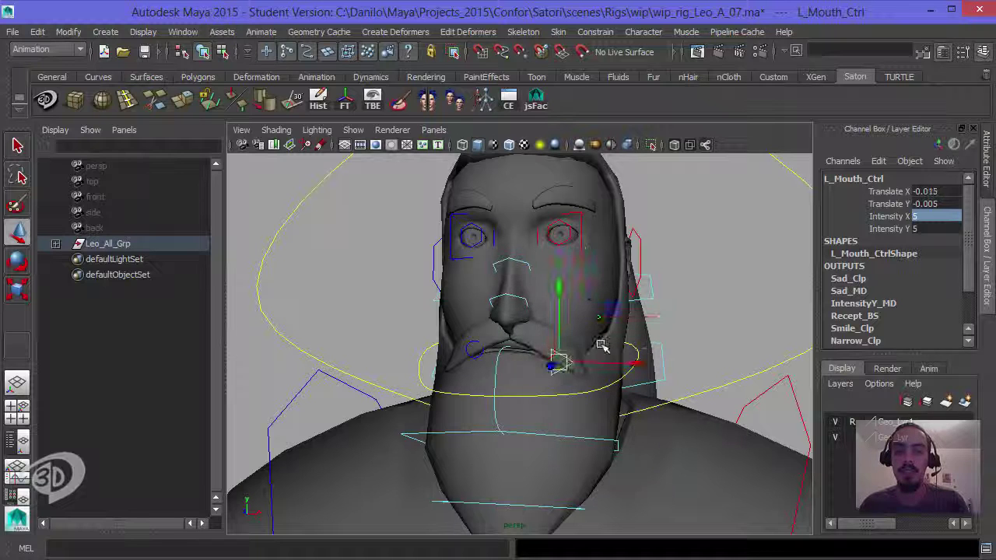
pyautogui.hotkey('ctrl', 'z')
# Make L_Mouth_Ctrl's Intensity X and Intensity Y channels nonkeyable
pyautogui.moveTo(887, 216); pyautogui.dragTo(894, 228)
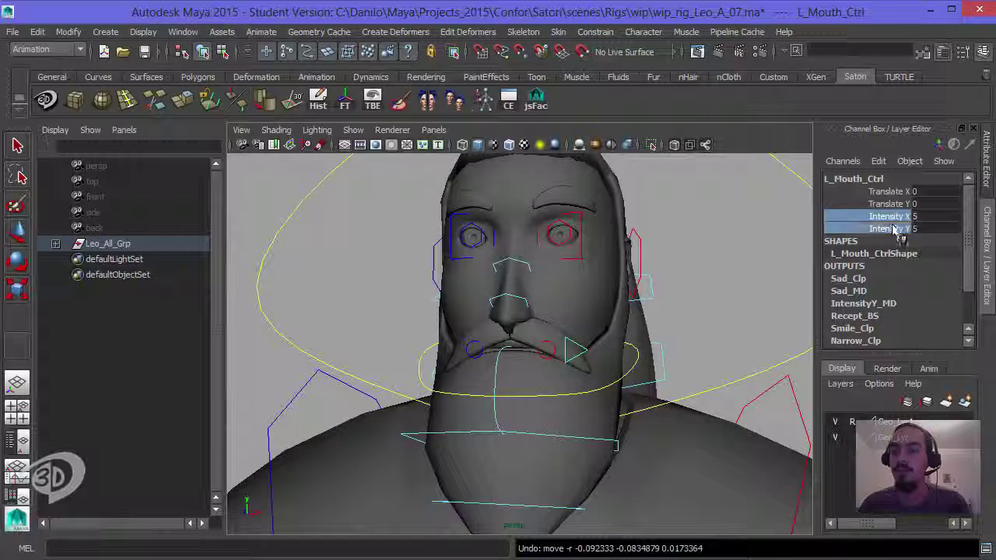
pyautogui.rightClick(886, 228)
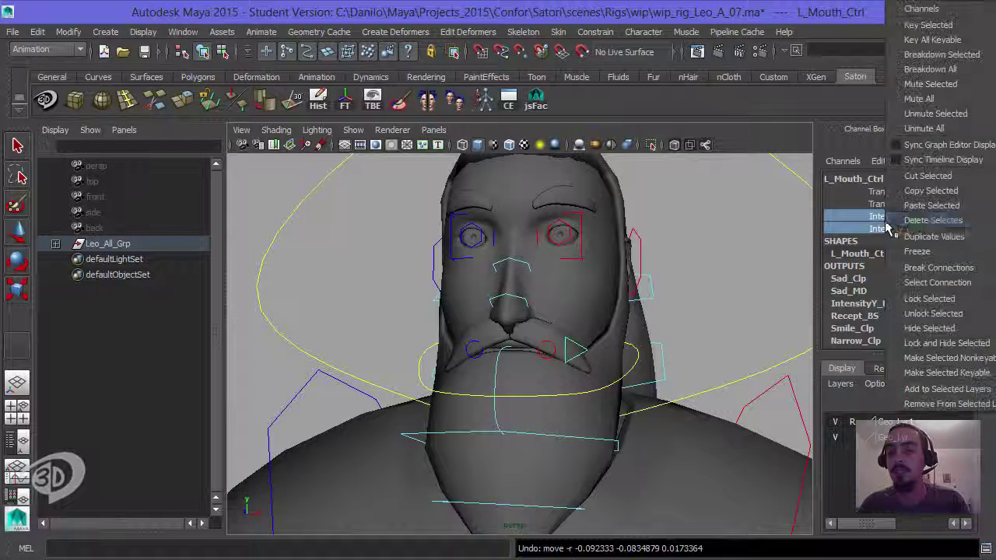
pyautogui.click(916, 361)
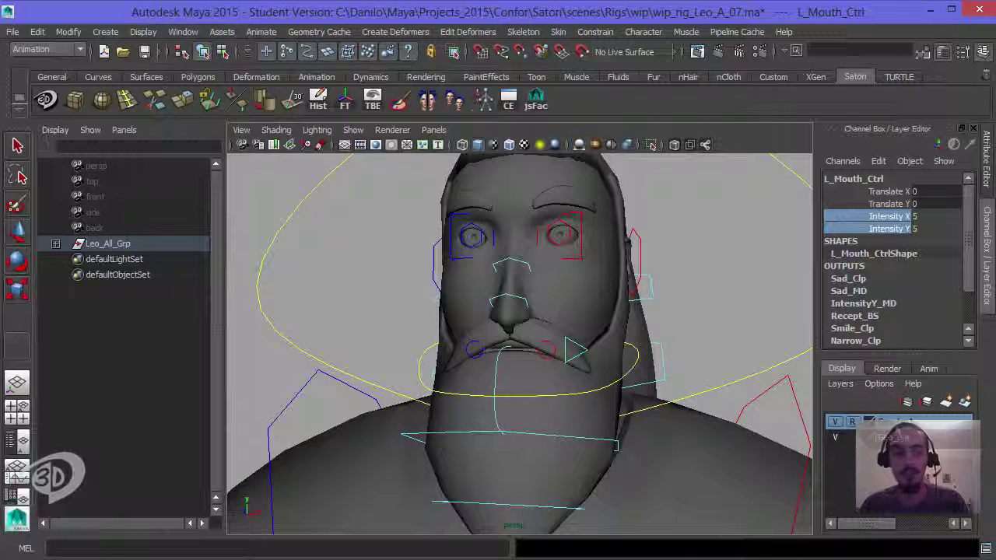
# Delete the Geo_Lyr1 display layer
pyautogui.rightClick(894, 421)
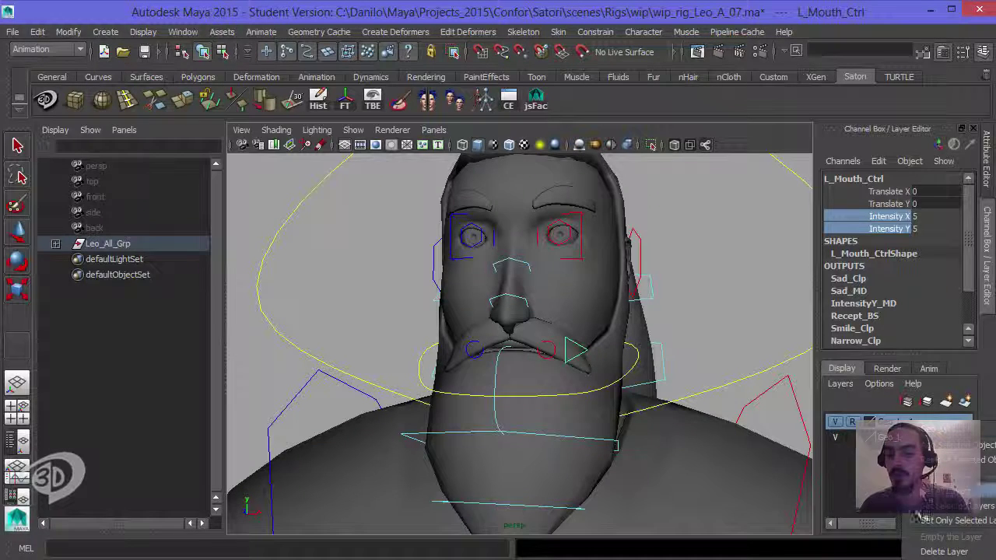
pyautogui.click(931, 550)
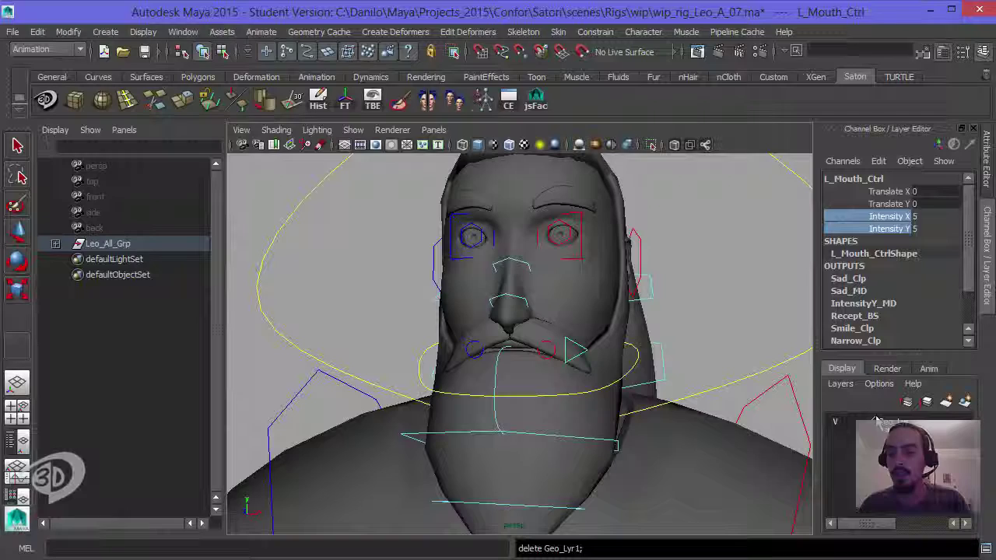
# Clear the selection and open dpAutoRigSystem's Color Override tool to bring up the Color Index palette
pyautogui.click(713, 361)
pyautogui.keyDown('alt'); pyautogui.moveTo(662, 307); pyautogui.dragTo(612, 359); pyautogui.keyUp('alt')
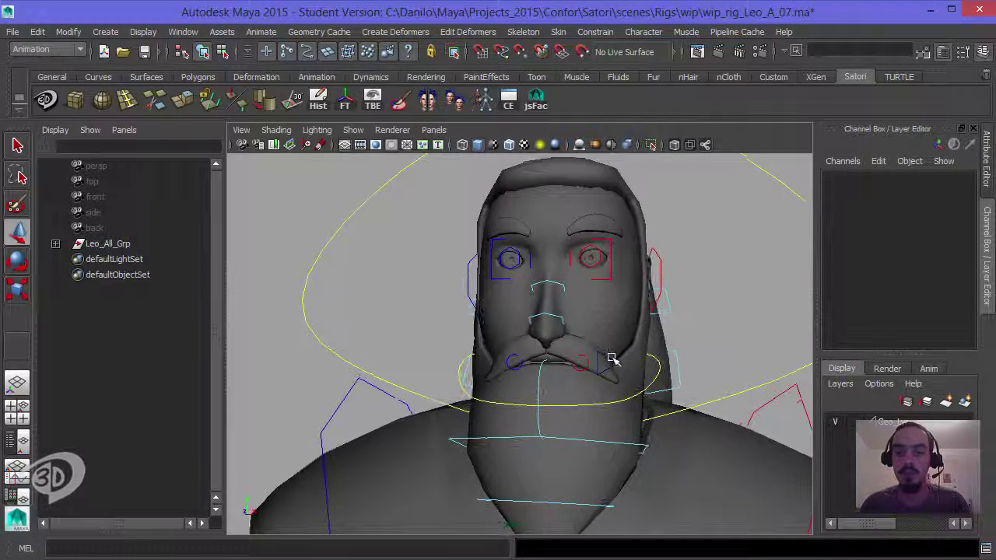
pyautogui.click(611, 359)
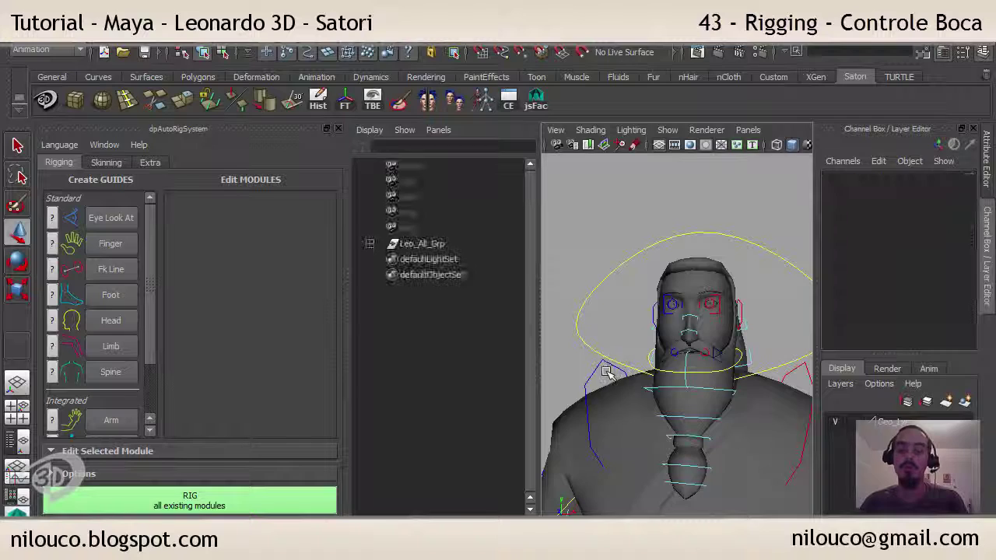
pyautogui.click(150, 162)
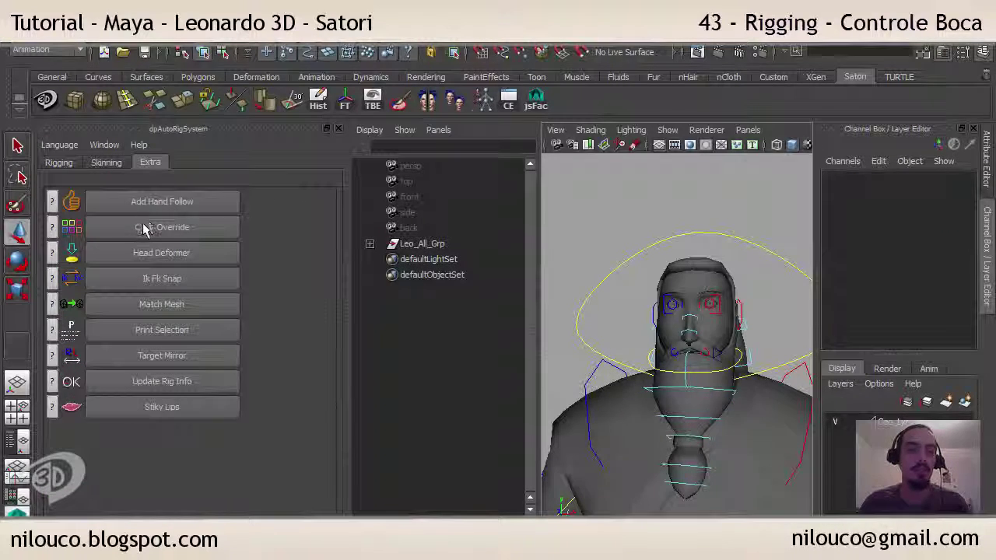
pyautogui.click(155, 227)
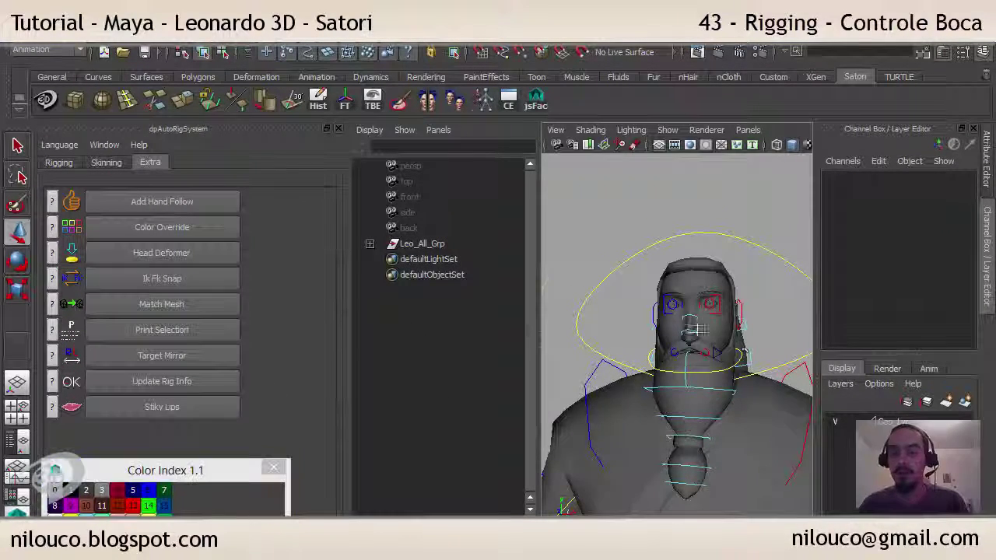
# Set L_Mouth_Ctrl's override color to red, index 13, and deselect the control
pyautogui.keyDown('alt'); pyautogui.moveTo(700, 336); pyautogui.dragTo(751, 341, button='right'); pyautogui.keyUp('alt')
pyautogui.keyDown('alt'); pyautogui.moveTo(752, 340); pyautogui.dragTo(684, 314); pyautogui.keyUp('alt')
pyautogui.click(660, 283)
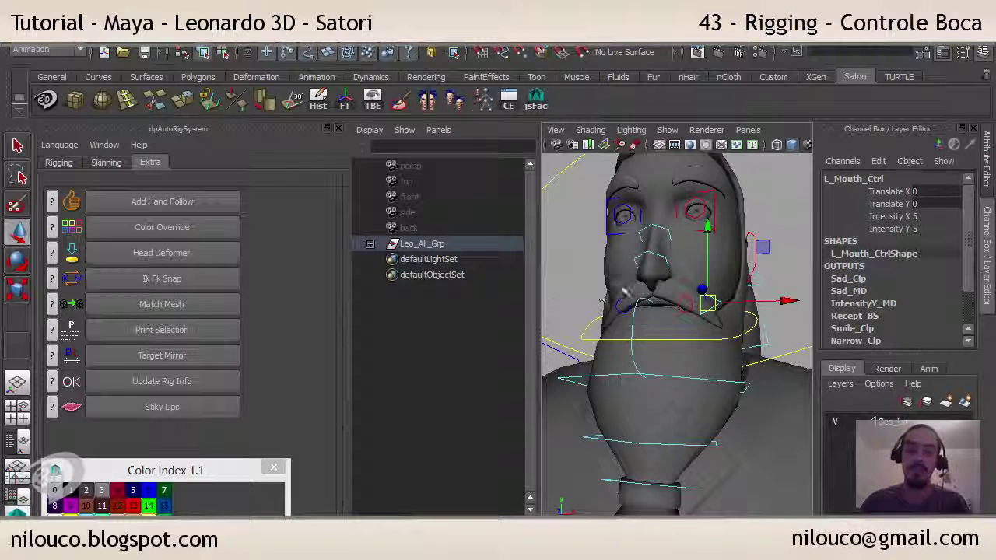
pyautogui.click(134, 493)
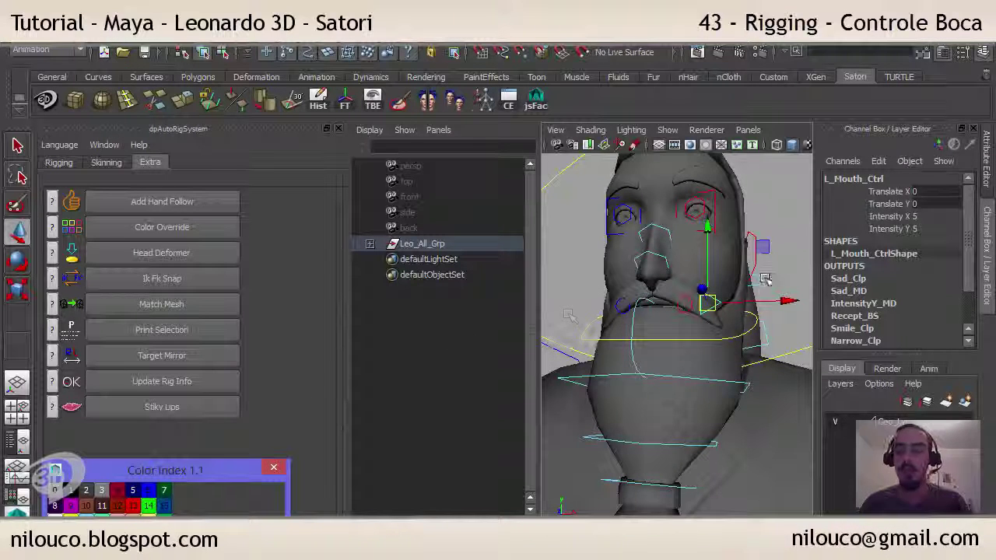
pyautogui.click(719, 303)
pyautogui.click(715, 303)
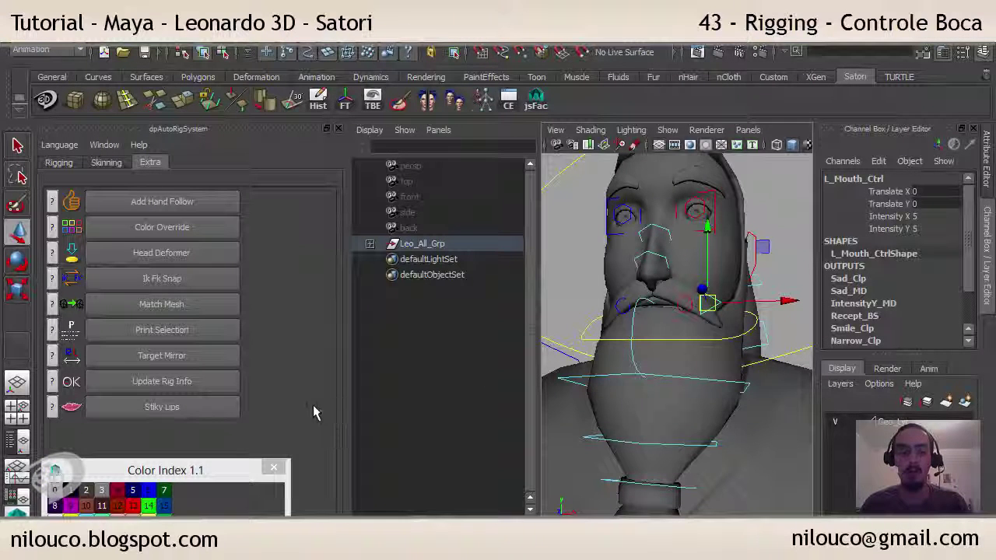
pyautogui.click(134, 508)
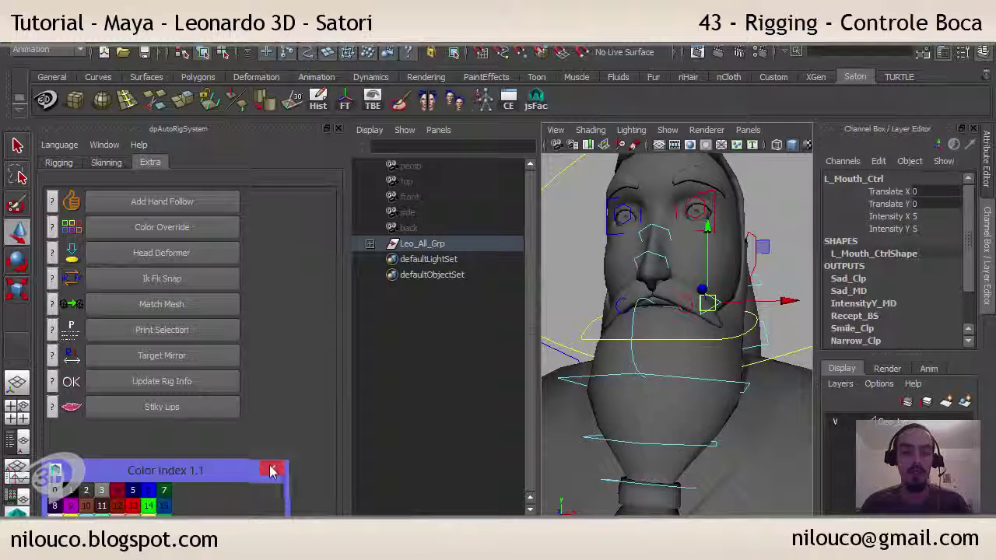
pyautogui.click(624, 299)
pyautogui.keyDown('alt'); pyautogui.moveTo(624, 300); pyautogui.dragTo(666, 337); pyautogui.keyUp('alt')
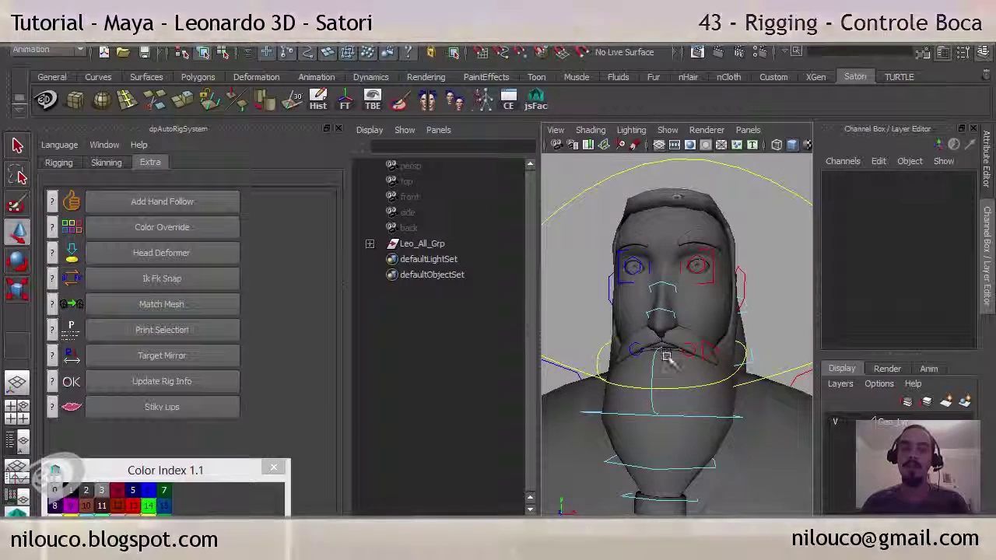